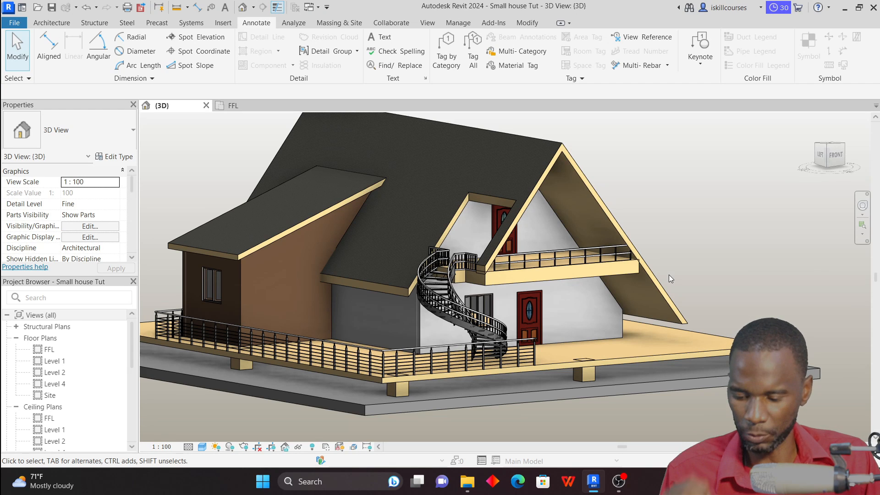
Examine the finished A-frame house from the front and side, including its balcony, doors and spiral stair
middle_click_drag(666, 280, 559, 290, "shift")
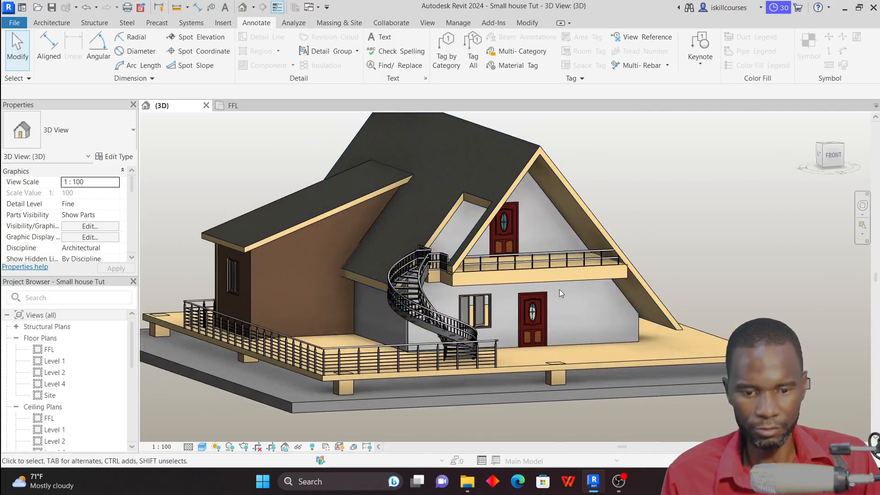
scroll(557, 285, "up", 4)
scroll(480, 213, "down", 1)
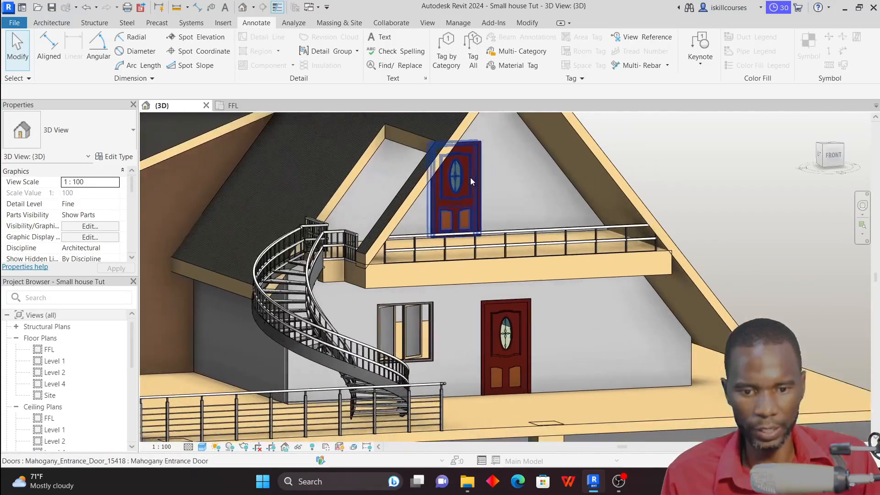
scroll(470, 178, "down", 1)
scroll(363, 234, "up", 2)
scroll(419, 209, "down", 3)
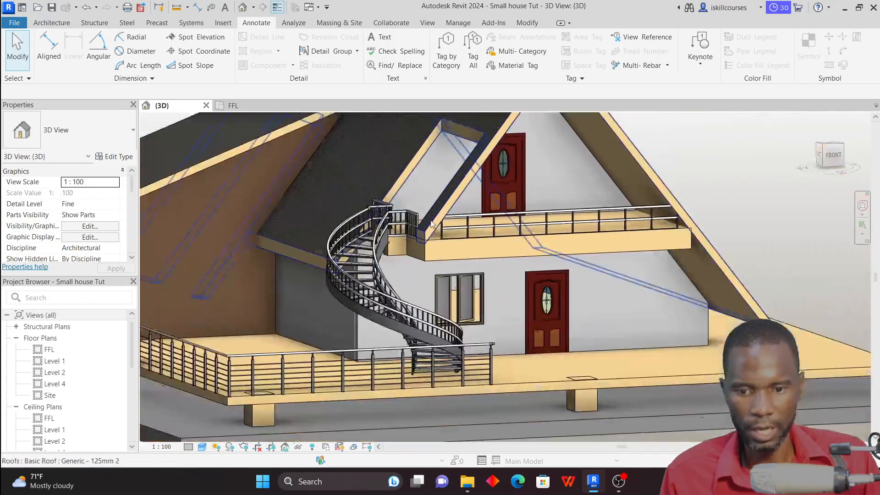
middle_click_drag(407, 254, 475, 289, "shift")
scroll(473, 294, "down", 3)
scroll(395, 243, "up", 2)
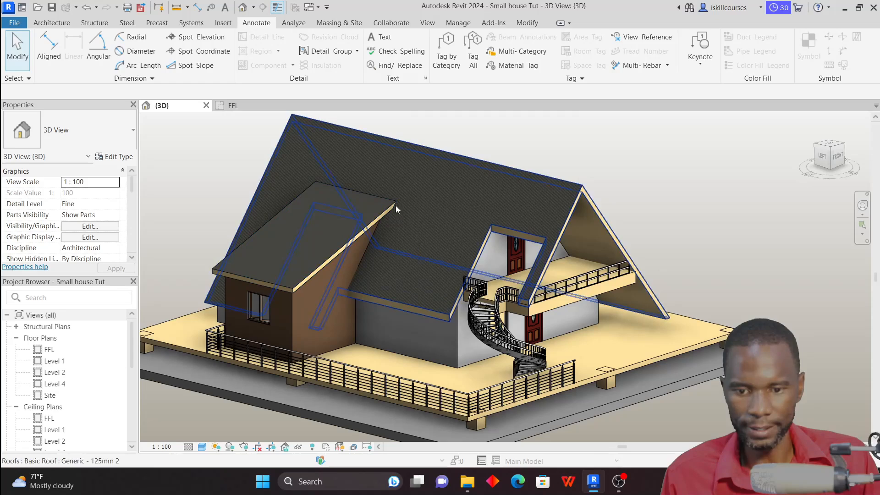
scroll(412, 213, "down", 2)
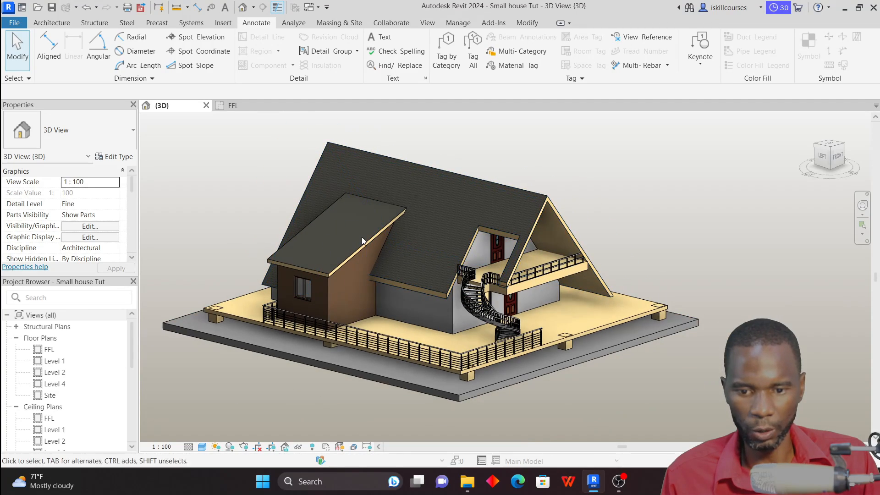
Inspect the rear gable wall with its windows and the side extension of the house model
middle_click_drag(289, 211, 426, 169, "shift")
scroll(391, 279, "up", 3)
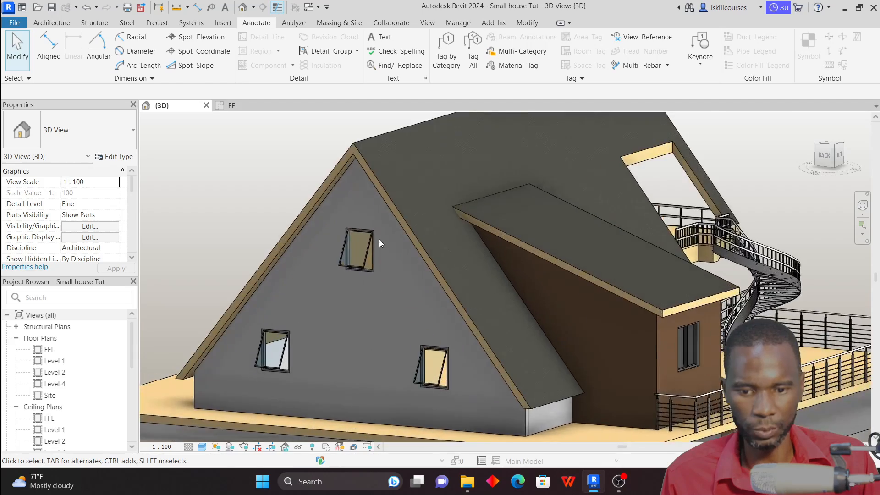
scroll(380, 240, "down", 4)
scroll(367, 256, "up", 3)
scroll(367, 268, "down", 2)
middle_click_drag(298, 214, 562, 289, "shift")
scroll(291, 287, "down", 2)
middle_click_drag(290, 287, 436, 259, "shift")
scroll(351, 235, "up", 4)
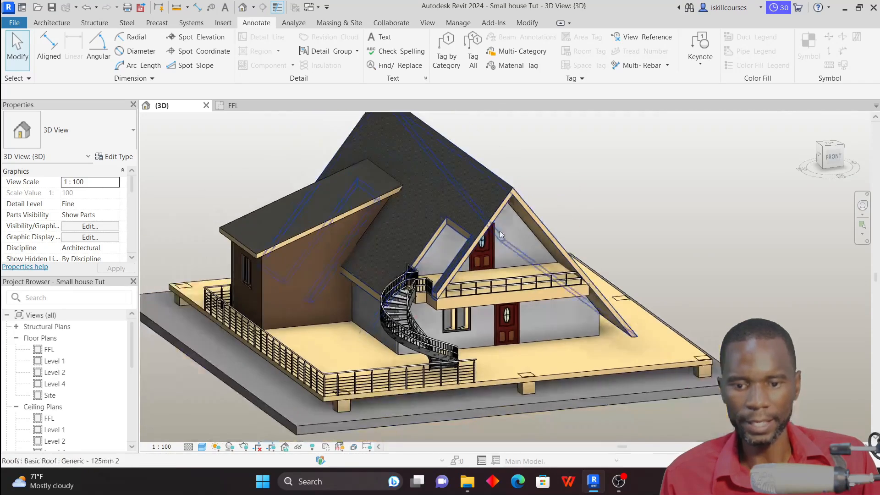
middle_click_drag(603, 210, 573, 213, "shift")
scroll(574, 200, "up", 2)
scroll(557, 195, "down", 2)
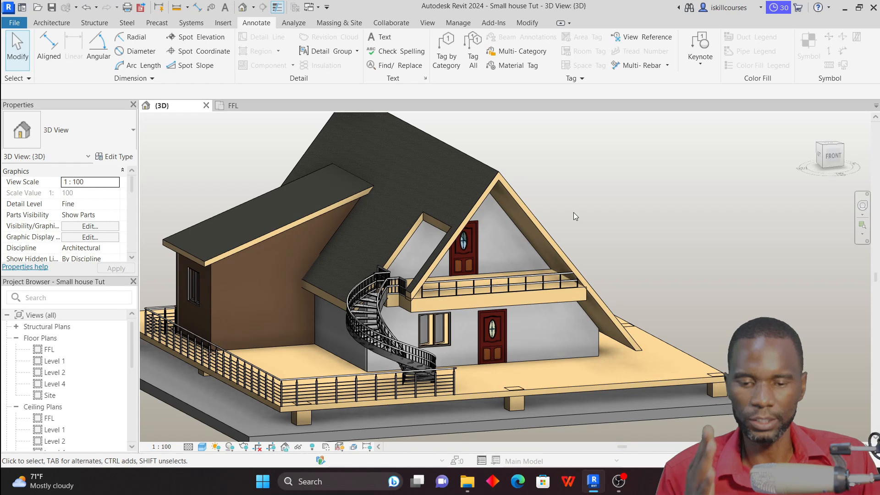
scroll(519, 229, "down", 2)
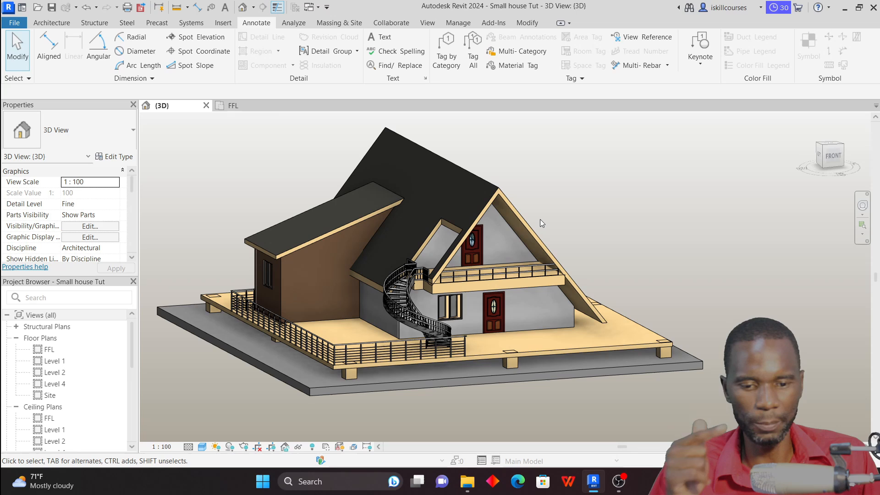
scroll(523, 234, "up", 3)
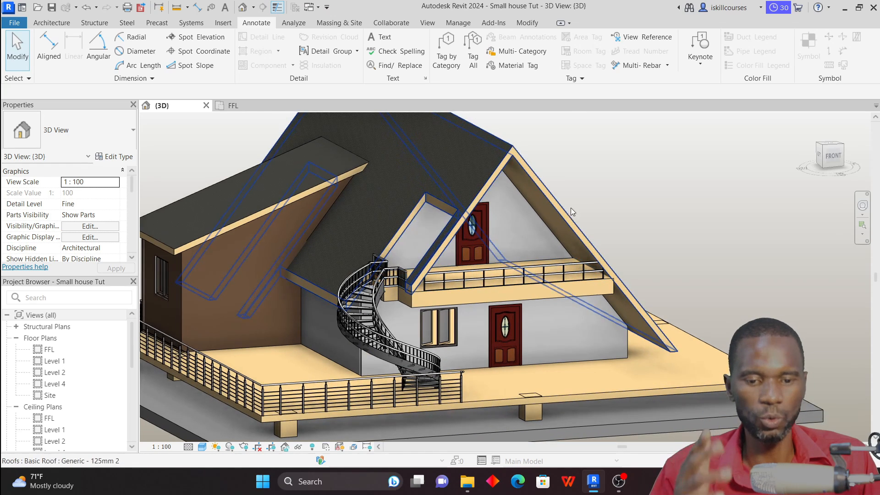
scroll(481, 250, "down", 2)
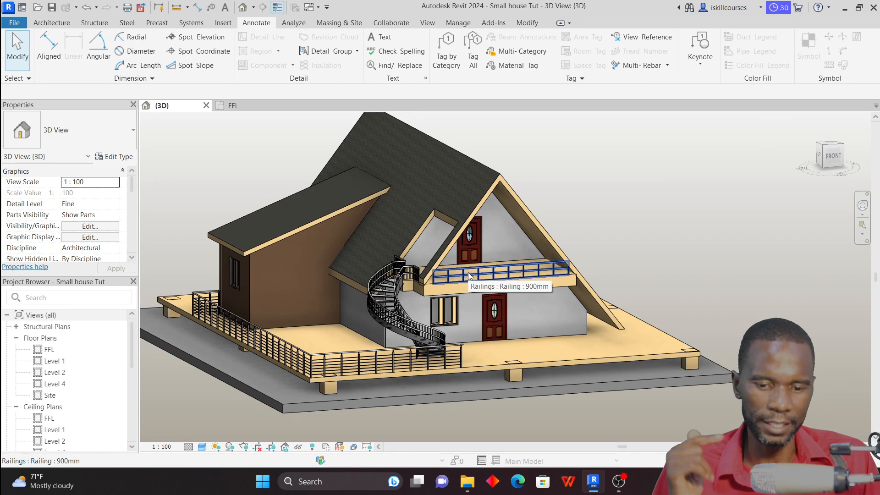
middle_click_drag(469, 273, 576, 224, "shift")
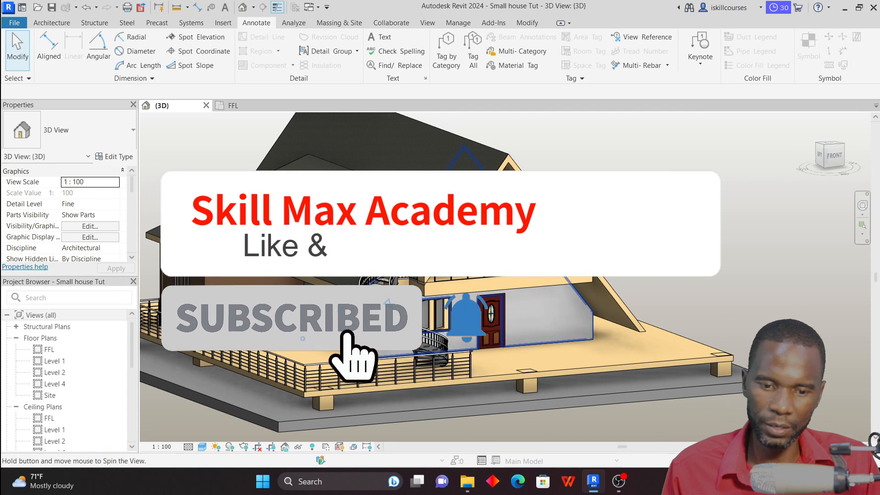
middle_click_drag(573, 220, 550, 218, "shift")
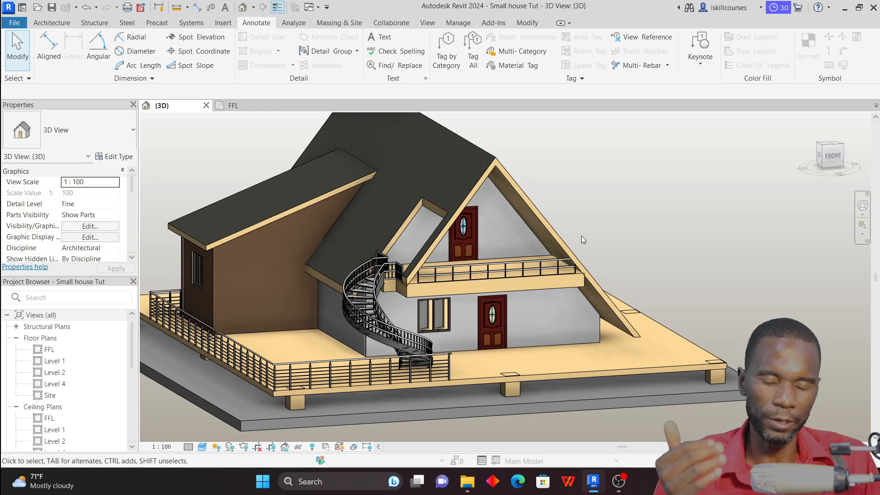
middle_click_drag(602, 231, 635, 238, "shift")
scroll(604, 230, "up", 1)
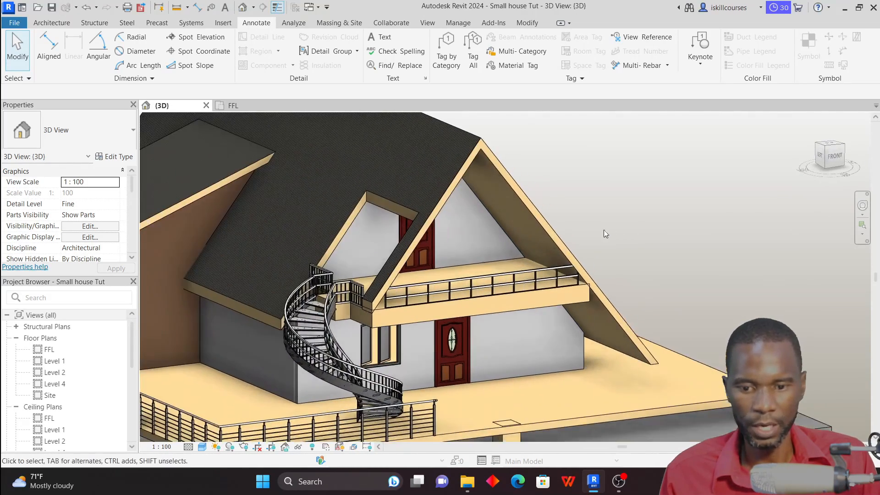
scroll(604, 230, "down", 2)
middle_click_drag(576, 228, 559, 223, "shift")
scroll(554, 221, "up", 1)
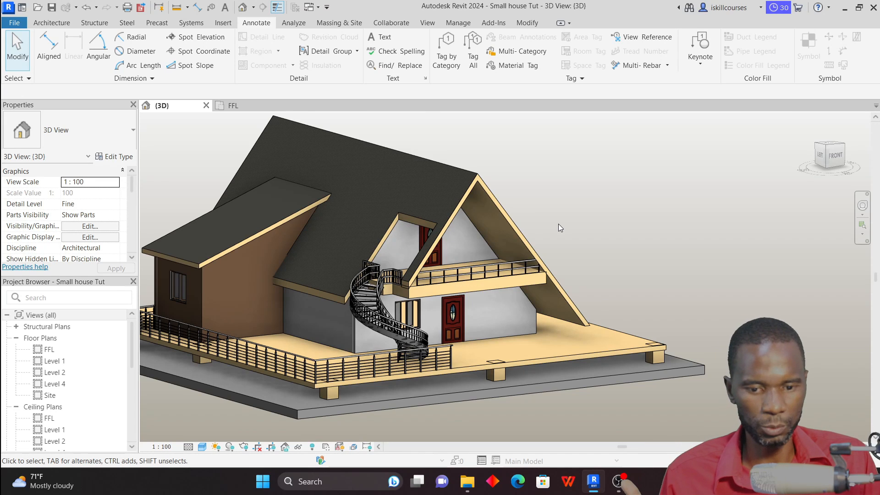
Switch to the FFL floor plan of the Small house project
left_click(233, 106)
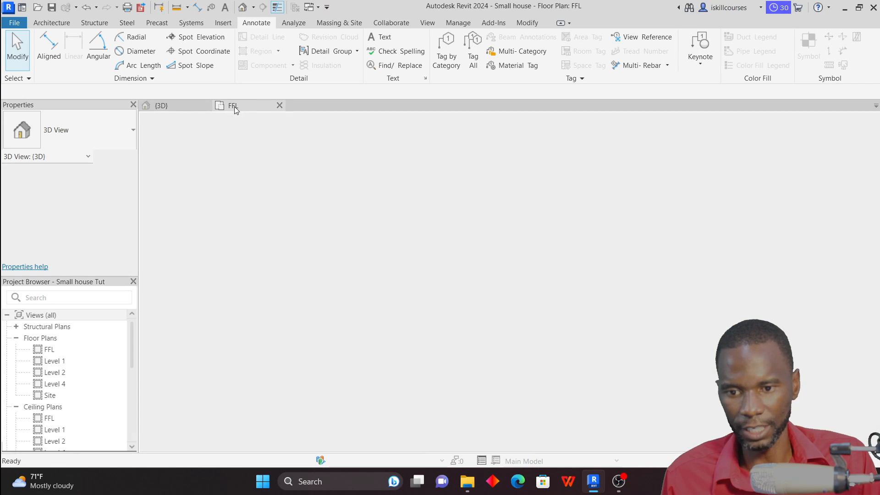
scroll(447, 265, "up", 3)
scroll(399, 246, "down", 2)
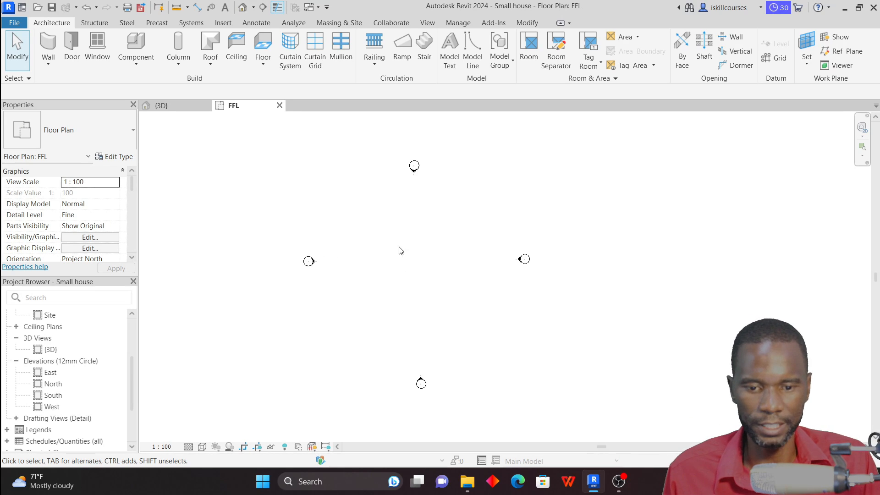
scroll(414, 275, "up", 2)
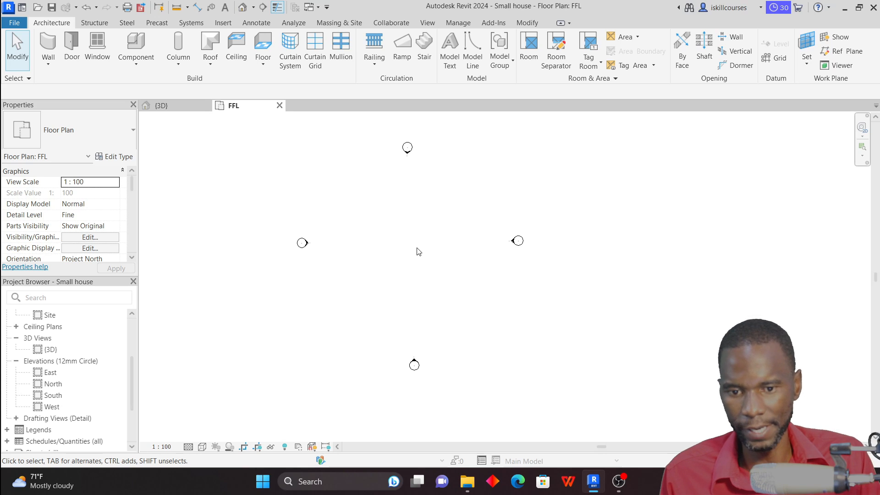
Open the South elevation and bring the FFL and BASE levels into close view
double_click(53, 395)
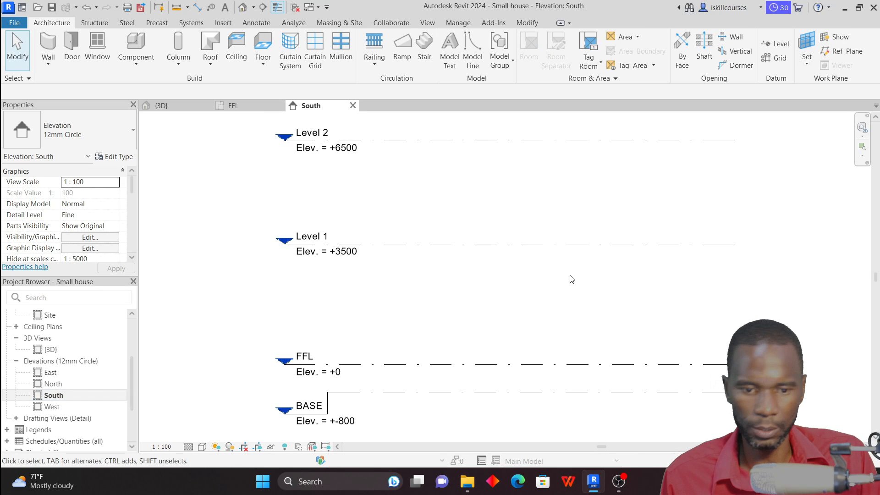
scroll(332, 272, "down", 1)
scroll(368, 339, "up", 2)
scroll(368, 329, "down", 1)
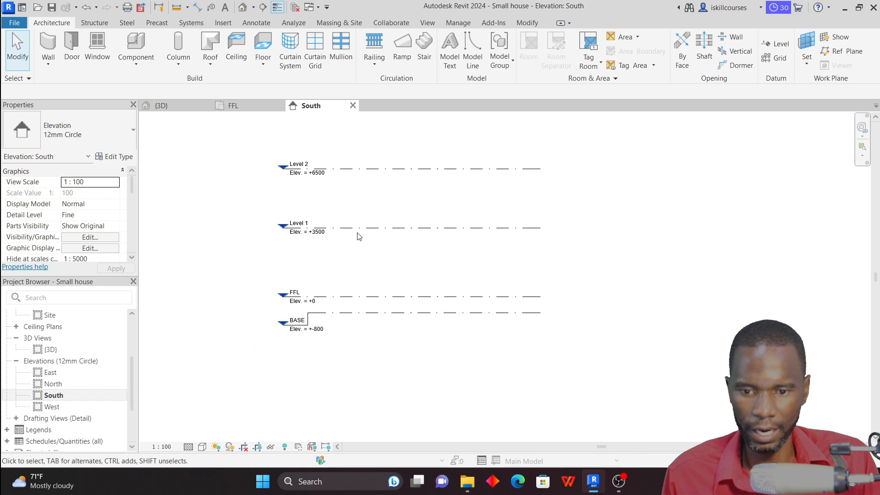
scroll(351, 229, "up", 1)
scroll(346, 336, "down", 1)
scroll(339, 343, "up", 3)
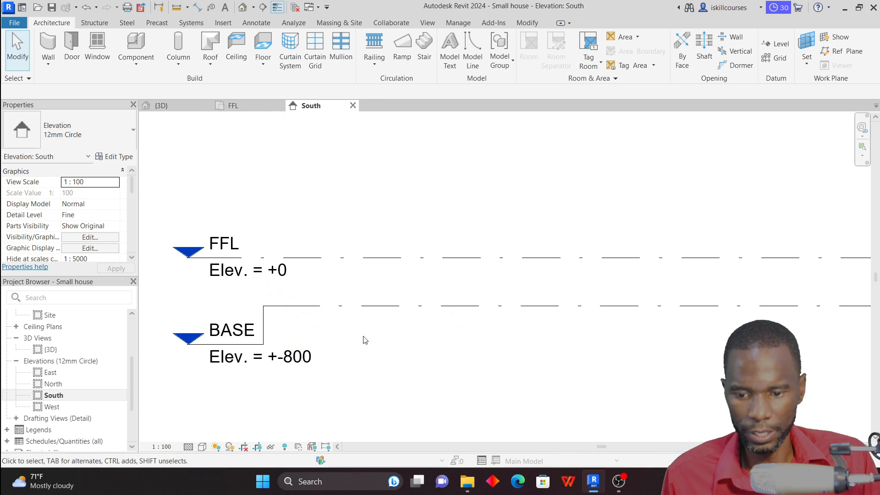
Try moving the FFL level to 900 mm above BASE, and undo that change
left_click(404, 258)
left_click(340, 281)
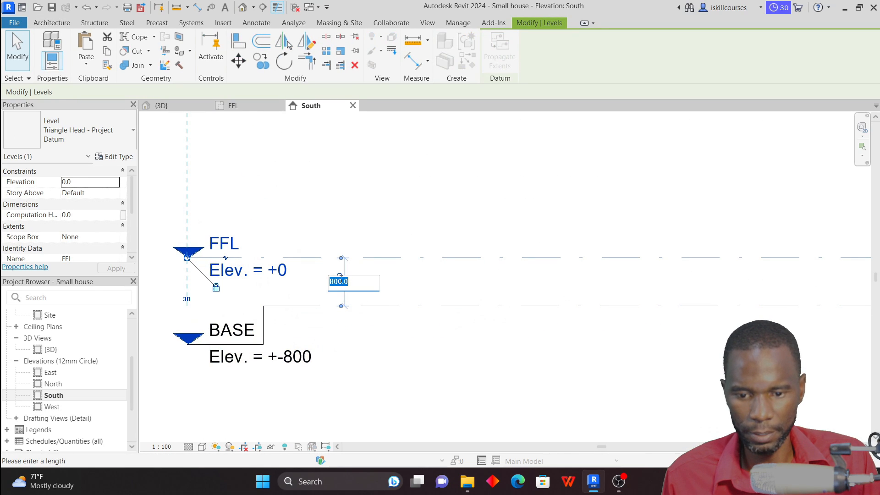
type("900")
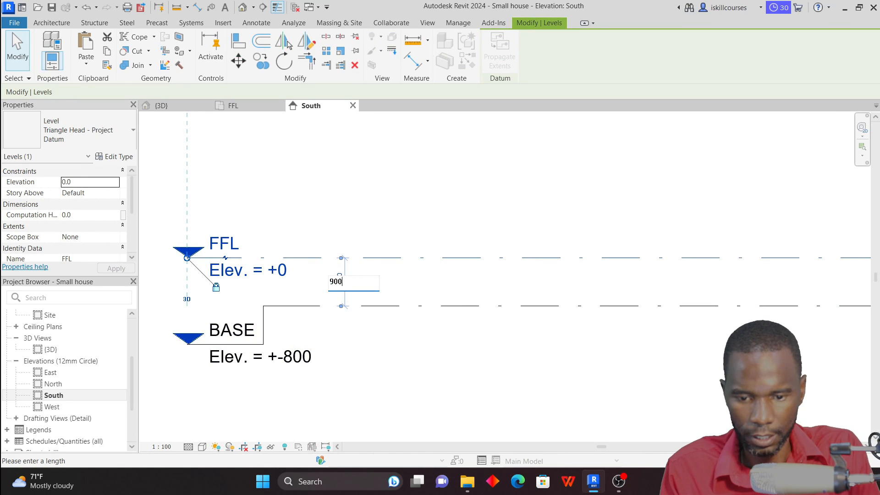
scroll(387, 361, "down", 2)
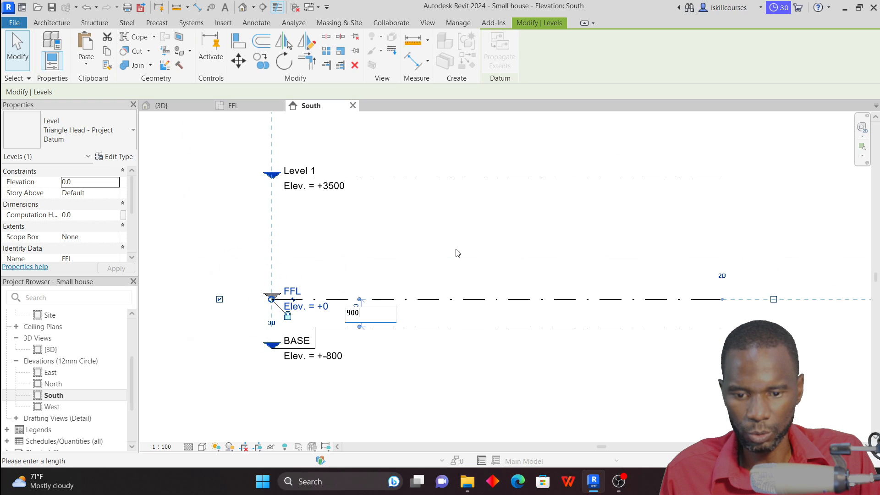
key("Return")
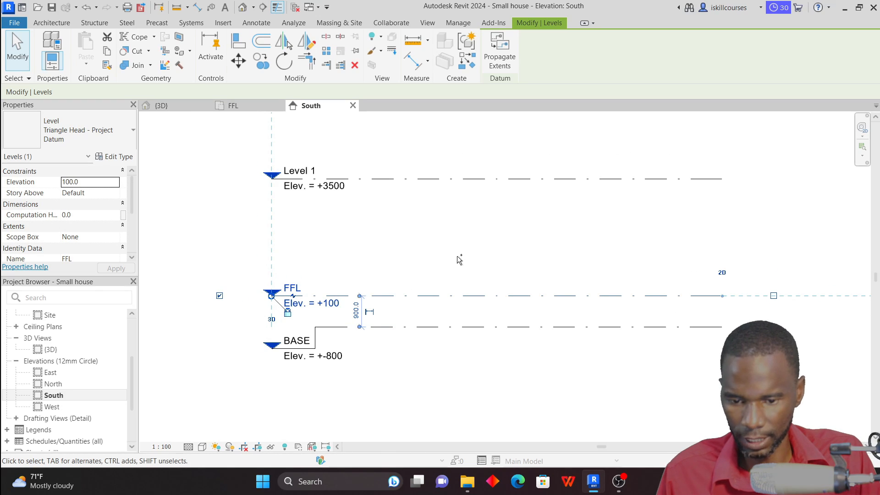
key("ctrl+z")
key("Escape")
Set the BASE level 900 mm below the FFL level by moving BASE
left_click(458, 327)
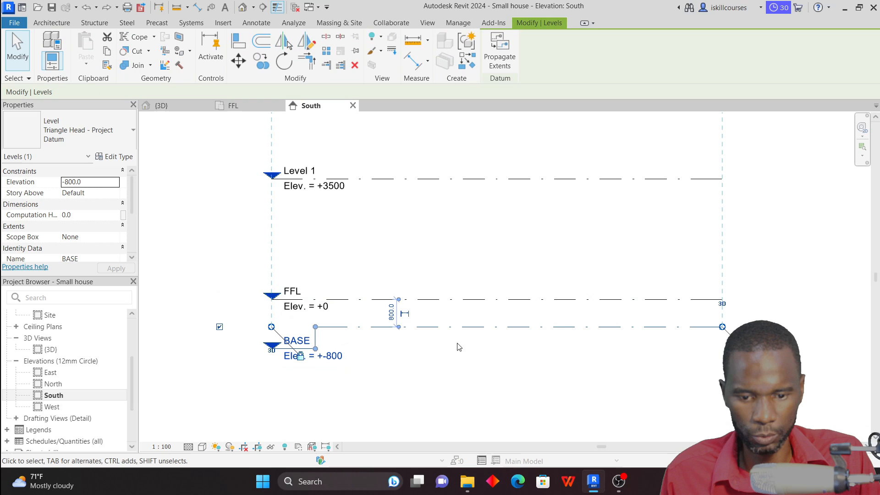
scroll(419, 340, "up", 3)
left_click(374, 294)
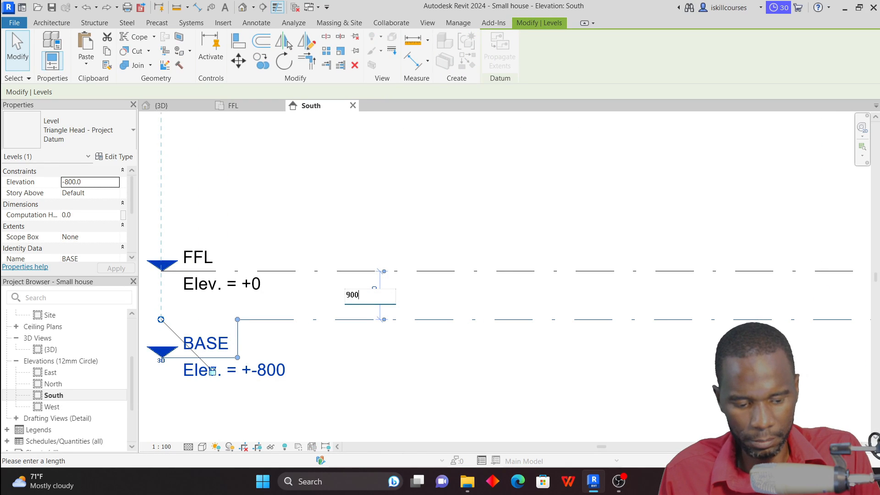
type("900")
key("Return")
key("Escape")
scroll(344, 406, "down", 2)
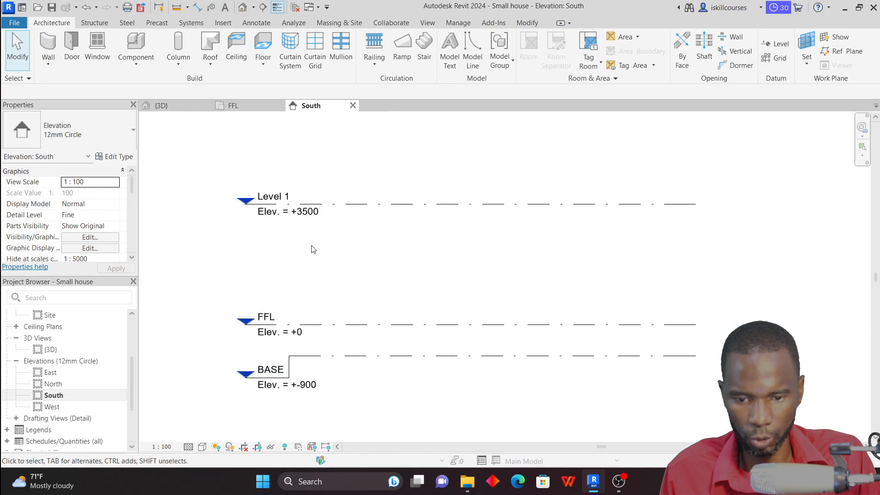
Check the heights and spacing of Level 1 and Level 2 in the South elevation
scroll(360, 275, "down", 1)
left_click(397, 224)
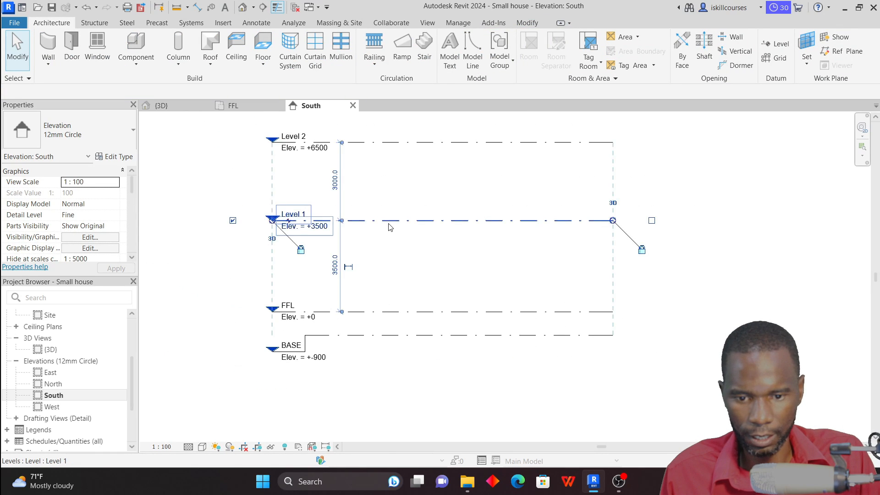
scroll(381, 229, "up", 1)
scroll(378, 230, "down", 3)
left_click(379, 230)
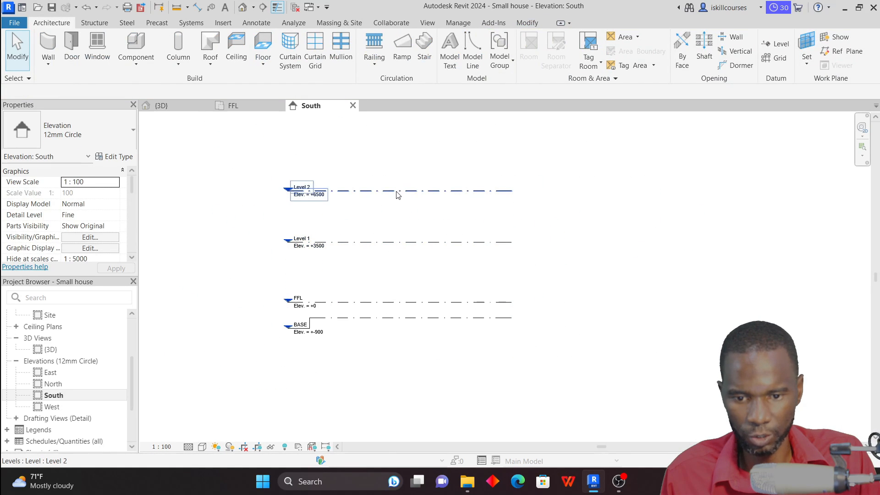
left_click(396, 191)
scroll(321, 216, "up", 2)
left_click(379, 220)
scroll(282, 230, "down", 3)
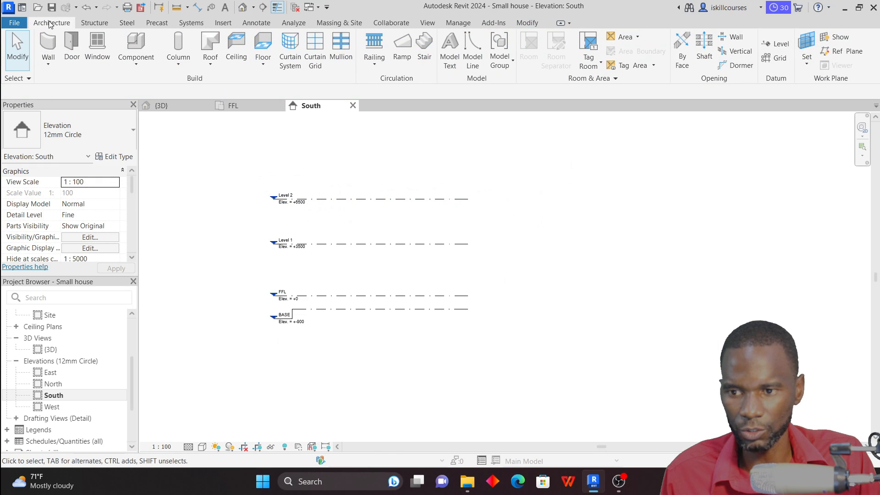
Add a new level 2500 mm above Level 2, aligned with the ends of the existing levels
left_click(775, 44)
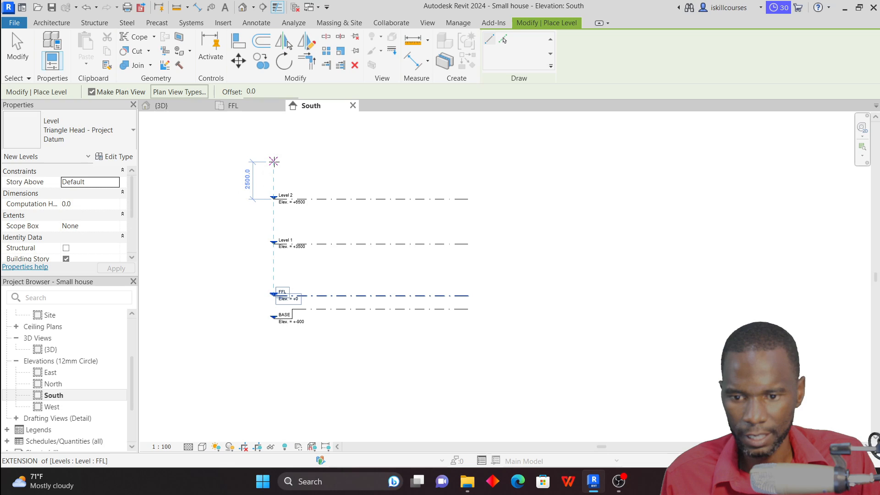
left_click(273, 161)
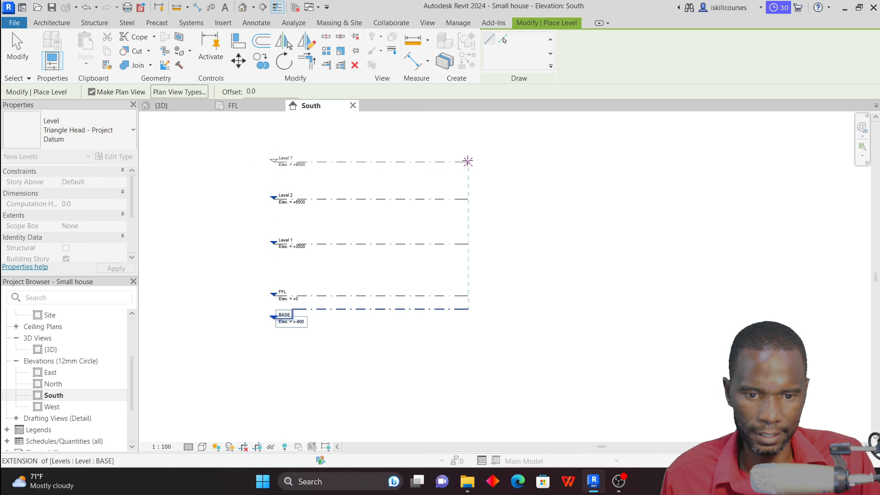
left_click(468, 162)
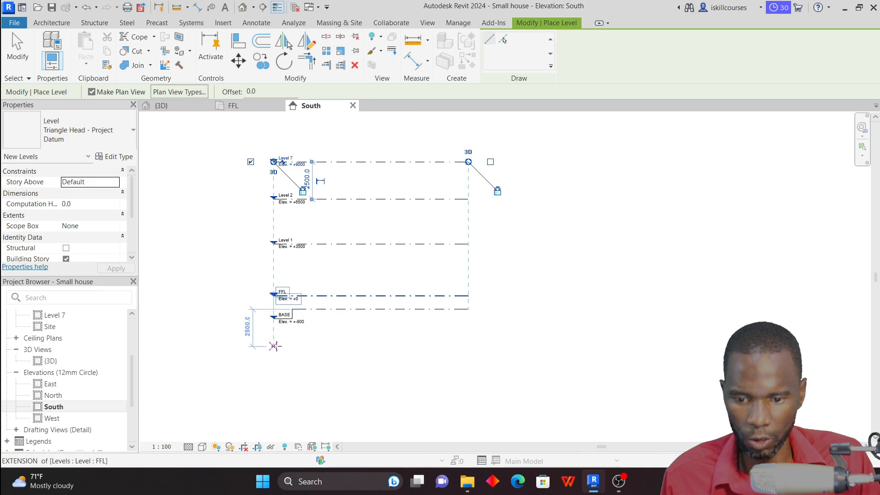
scroll(335, 170, "up", 3)
right_click(349, 171)
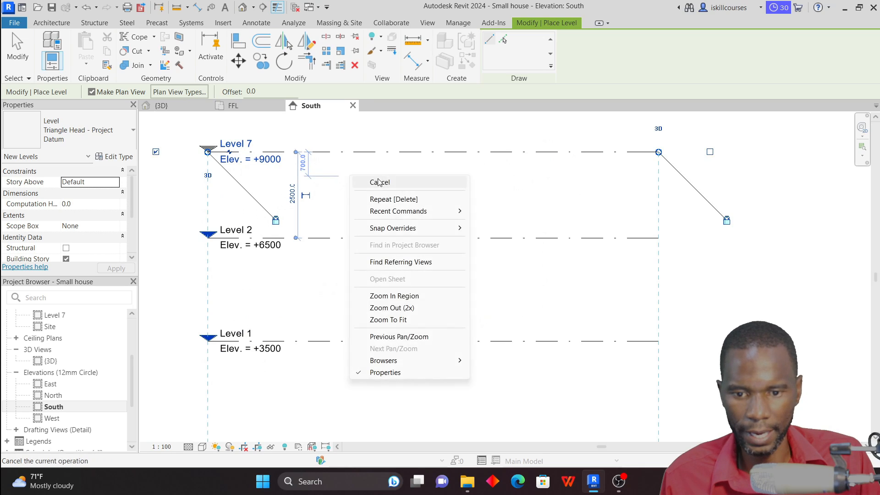
left_click(377, 180)
right_click(360, 166)
left_click(386, 175)
Set the new top level's distance above Level 2 to 2 m
left_click(376, 151)
scroll(404, 218, "down", 2)
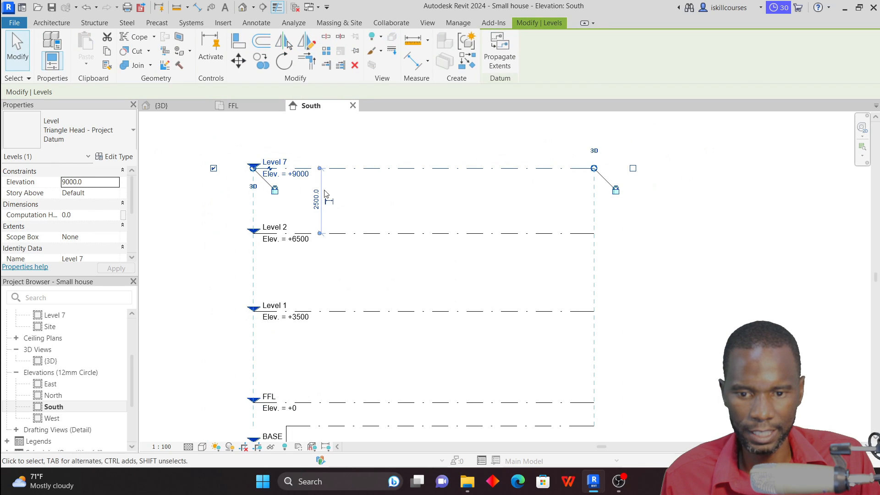
left_click(317, 200)
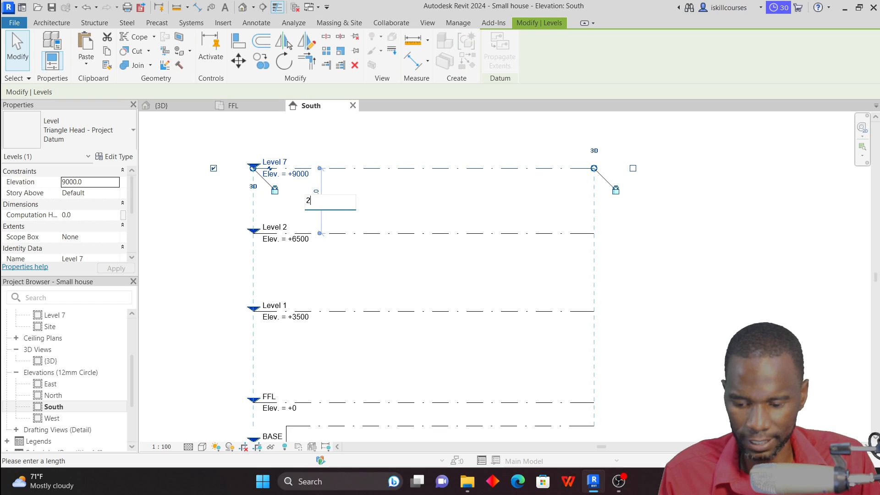
type("2M")
key("Return")
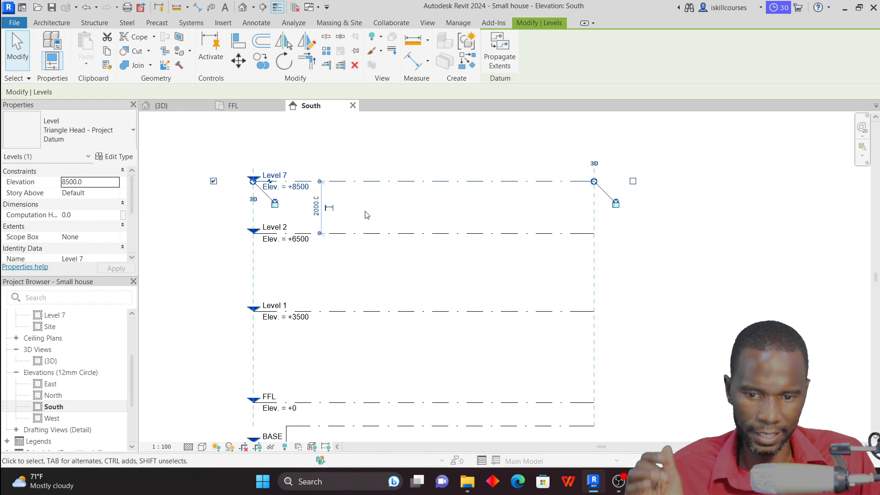
left_click(339, 206)
Delete the newly added top level together with its plan views
left_click(373, 181)
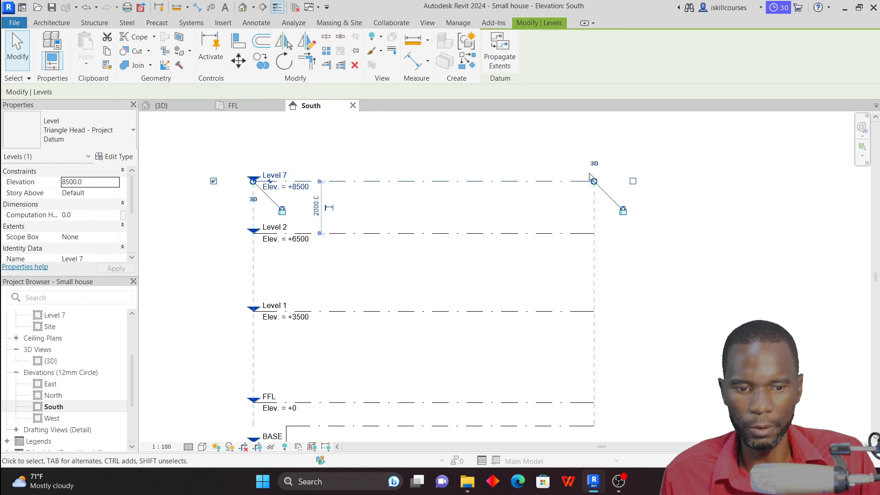
scroll(591, 177, "down", 3)
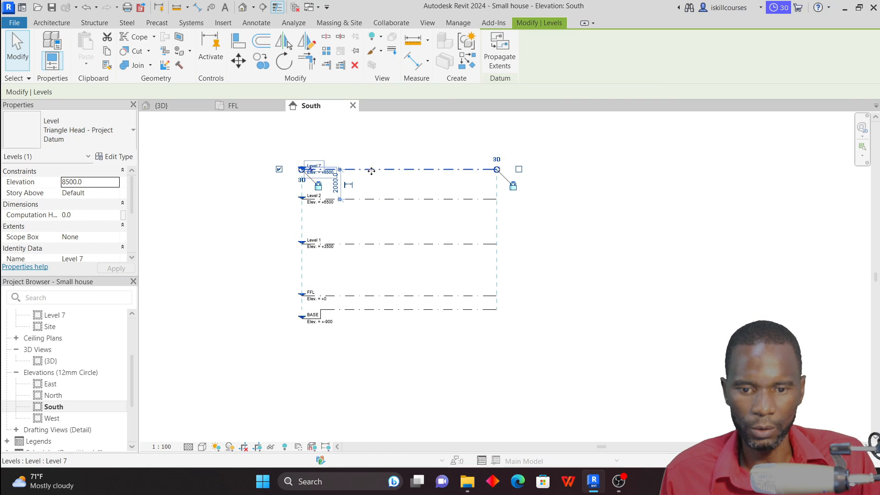
left_click(355, 65)
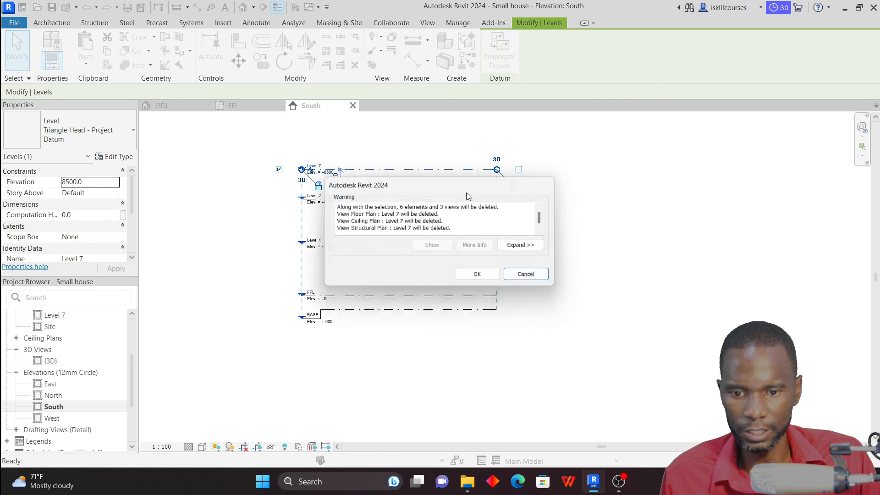
left_click(482, 275)
scroll(308, 298, "up", 3)
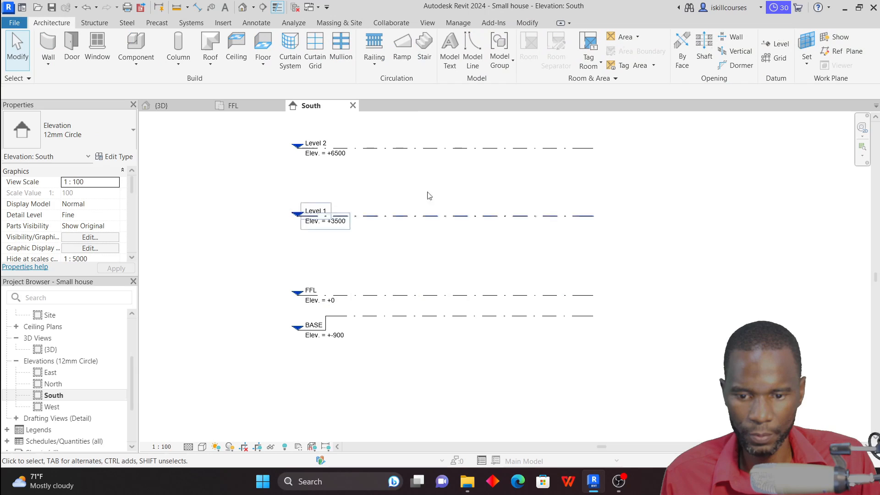
scroll(309, 300, "down", 2)
scroll(371, 234, "up", 2)
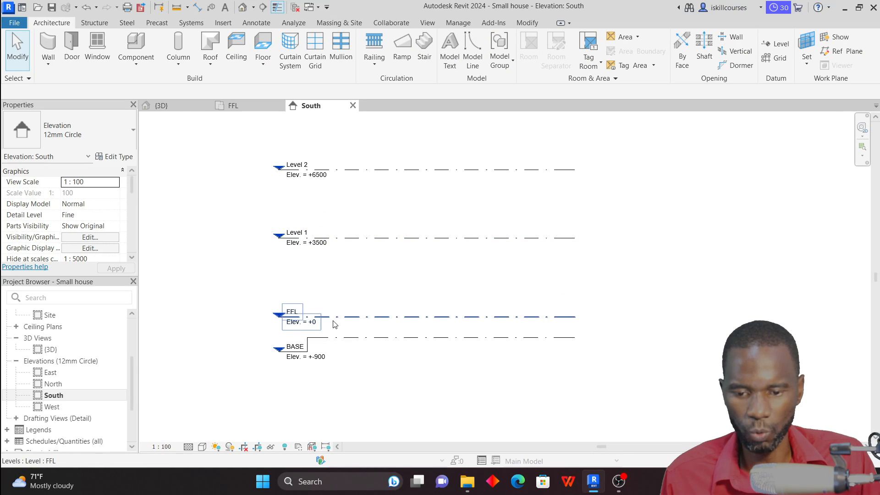
Open the FFL floor plan
scroll(79, 364, "up", 3)
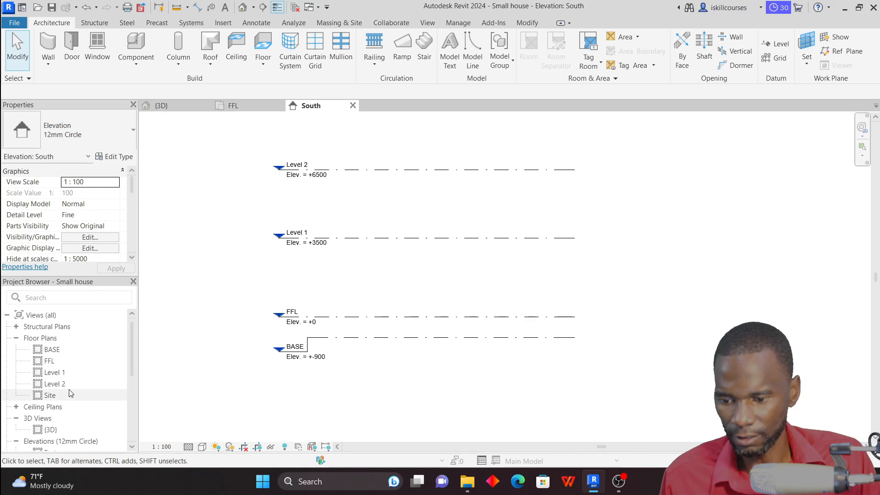
left_click(55, 363)
double_click(55, 362)
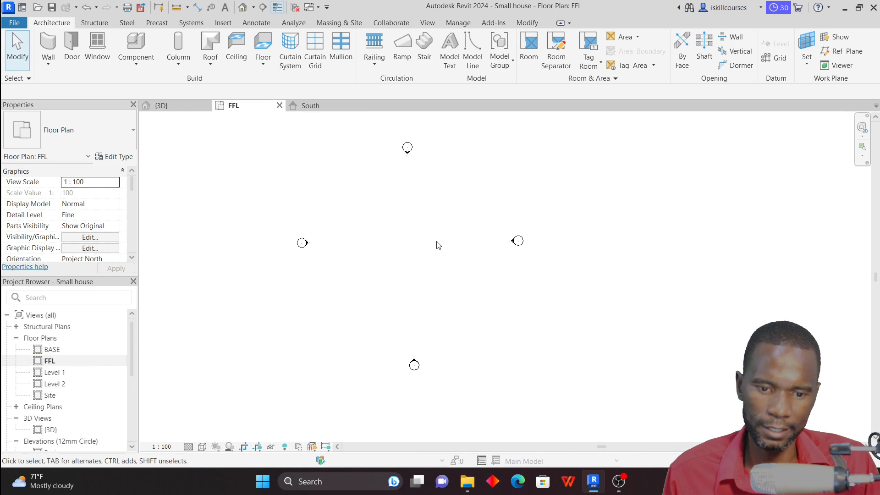
scroll(424, 246, "up", 1)
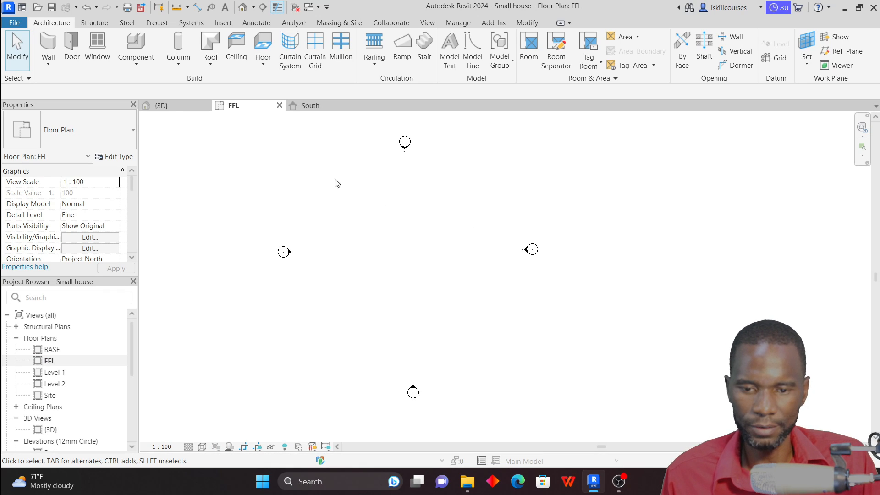
Examine the deck and base slab of the finished reference house in 3D, and return to the FFL floor plan
left_click(161, 105)
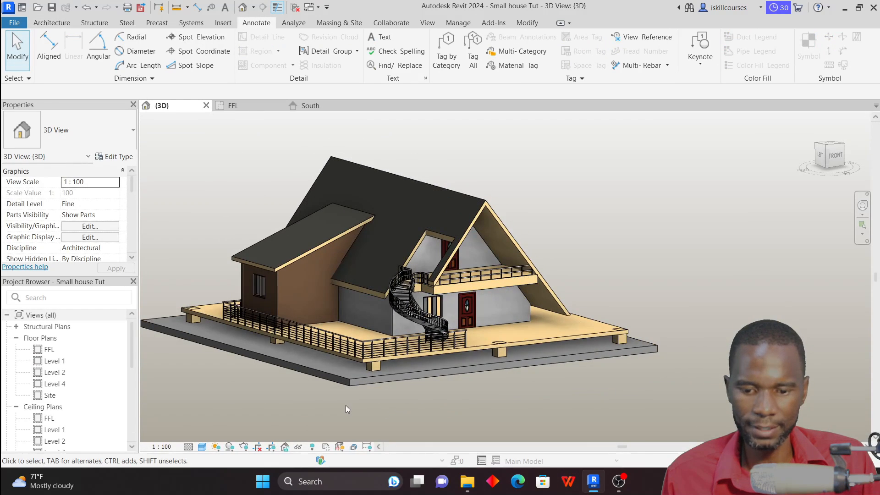
scroll(353, 402, "up", 2)
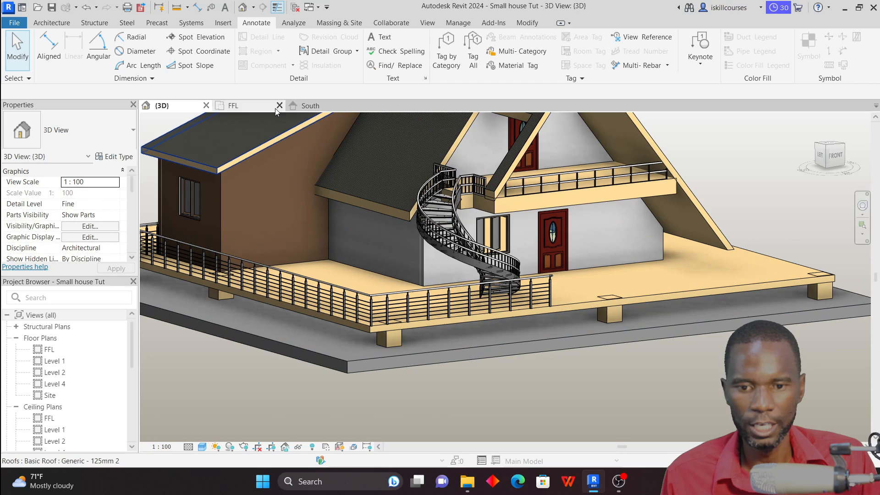
left_click(251, 106)
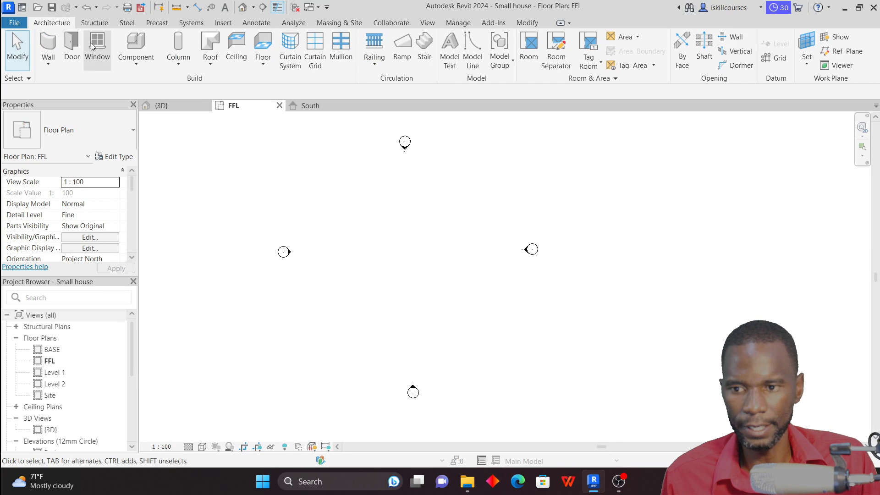
Start an architectural floor of type ROOM 1 FLOOR and assign it to the BASE level
left_click(262, 66)
left_click(280, 83)
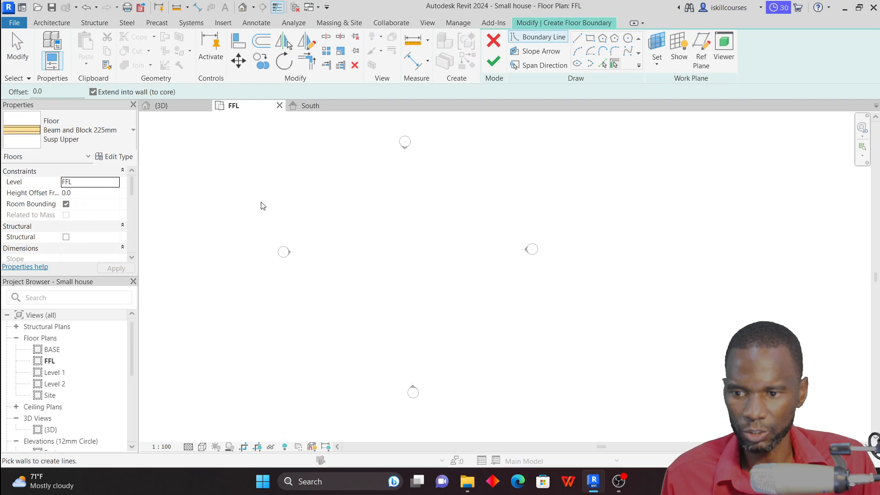
left_click(121, 131)
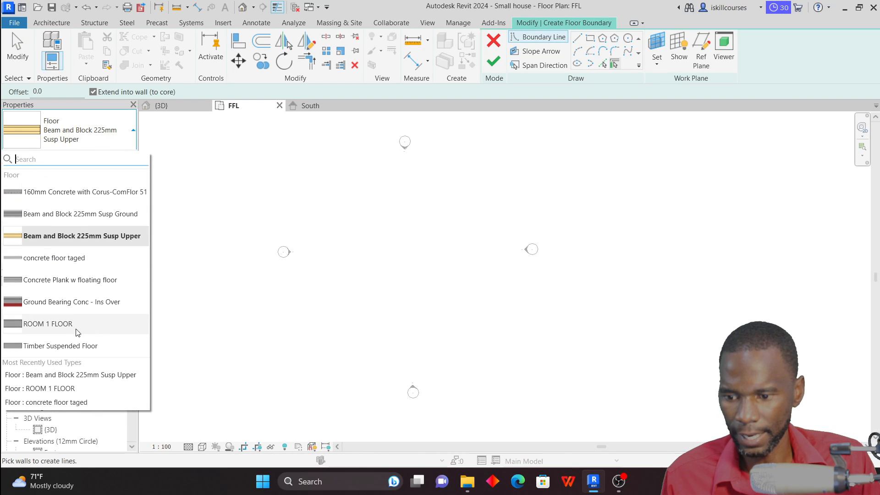
left_click(62, 325)
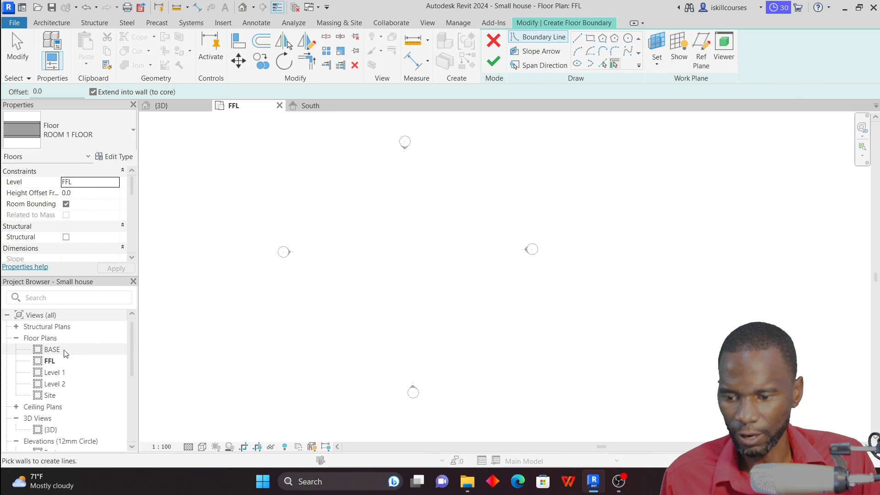
left_click(115, 184)
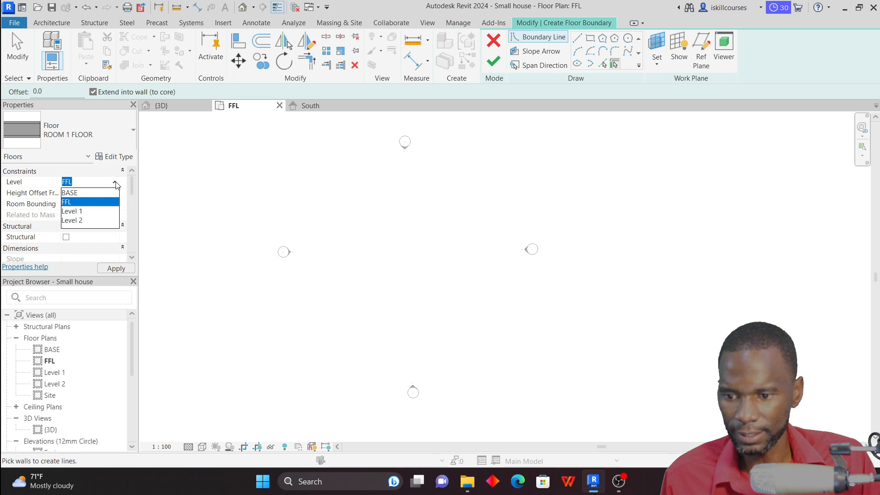
left_click(72, 195)
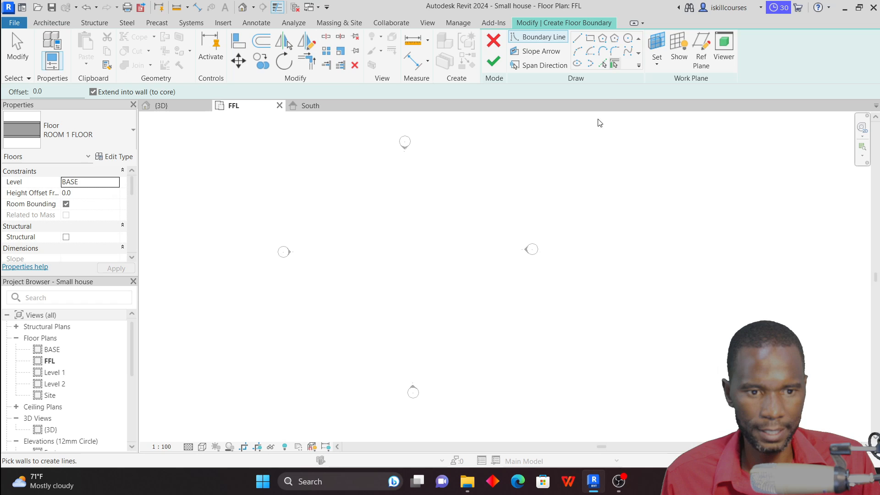
Sketch a rectangular floor boundary about 16000 mm wide and 17000 mm deep between the elevation markers
left_click(590, 38)
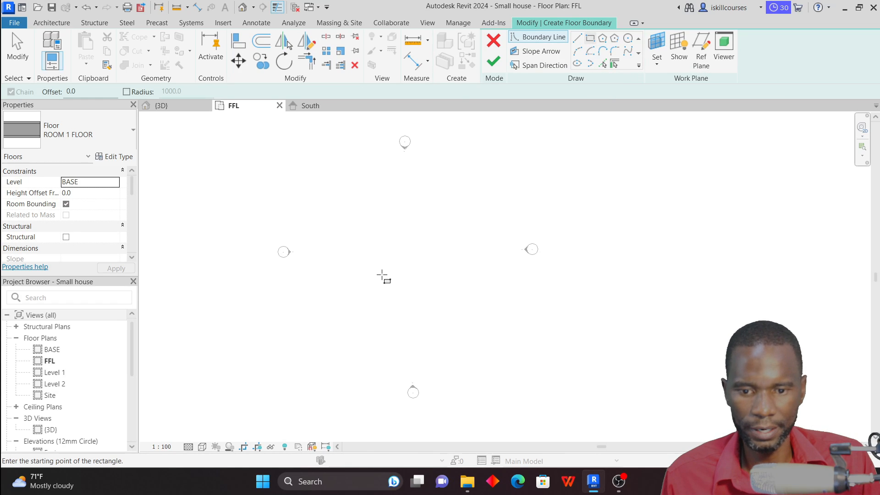
left_click(332, 194)
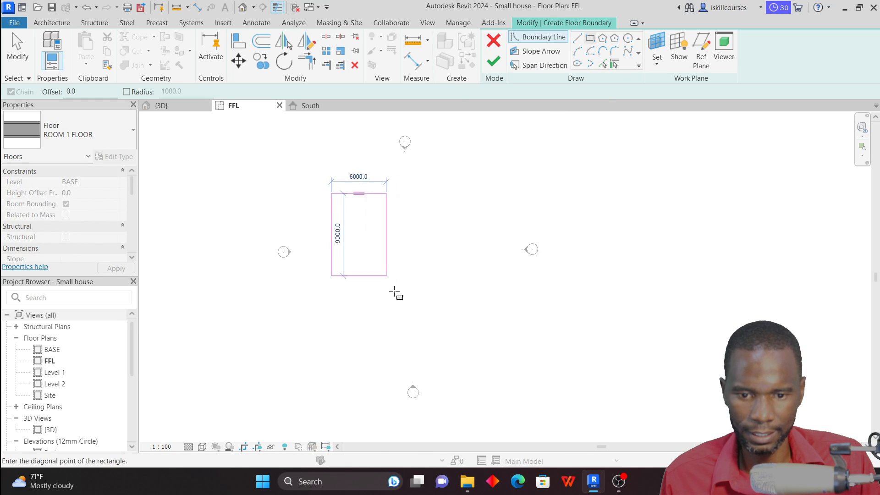
left_click(477, 346)
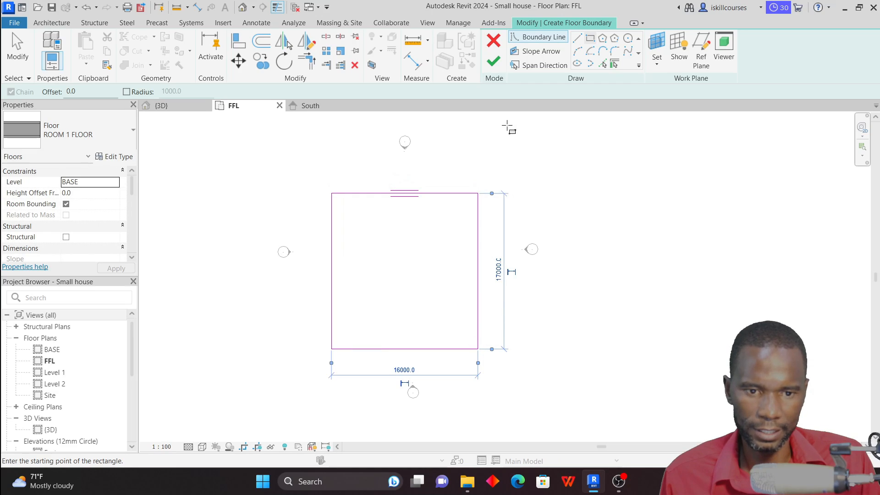
key("Escape")
key("Escape")
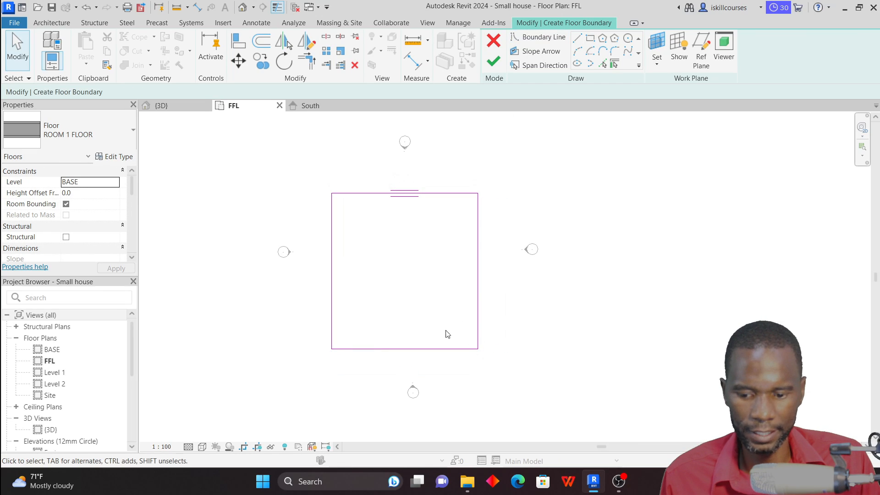
Set the floor boundary's width to 21 m by moving its right edge
left_click(479, 248)
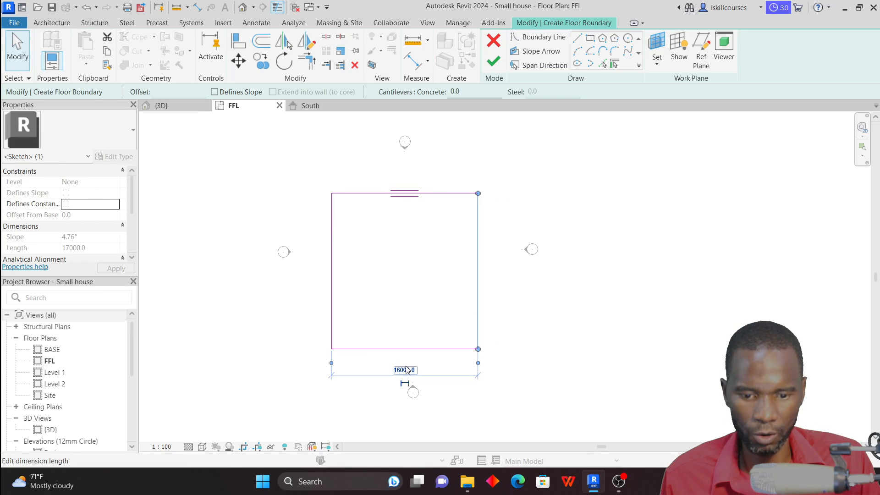
left_click(404, 371)
type("21")
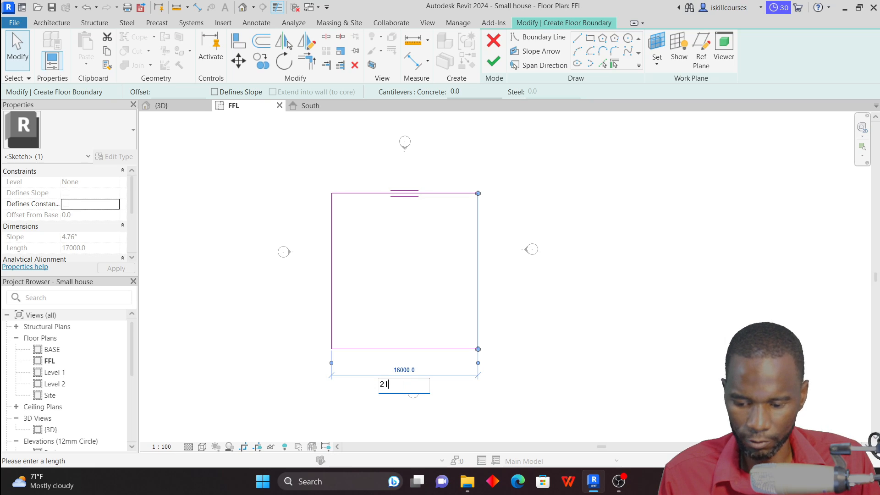
type("M")
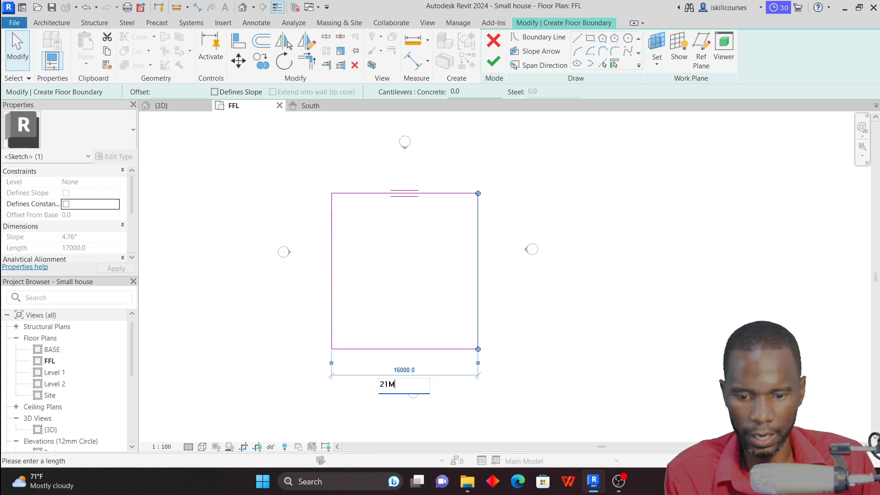
key("Return")
key("Escape")
scroll(437, 303, "down", 2)
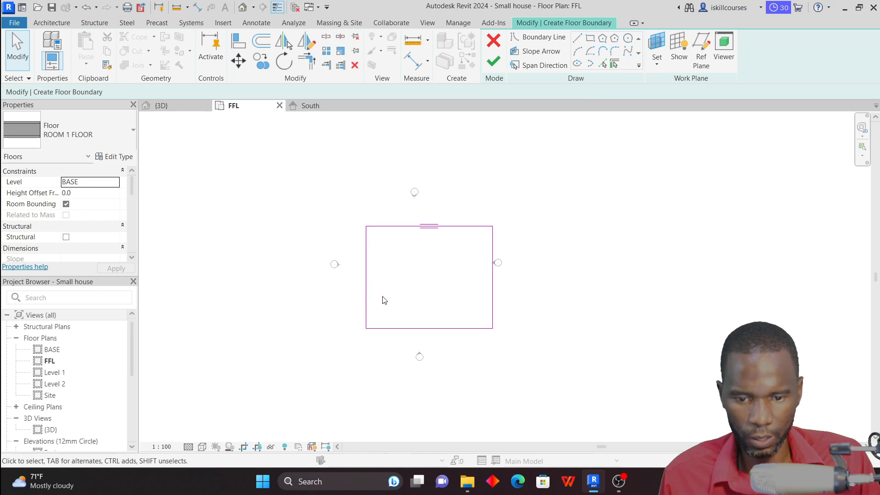
Set the floor boundary's depth to 22 m by moving its lower edge, and finish the floor
left_click(414, 327)
left_click(334, 278)
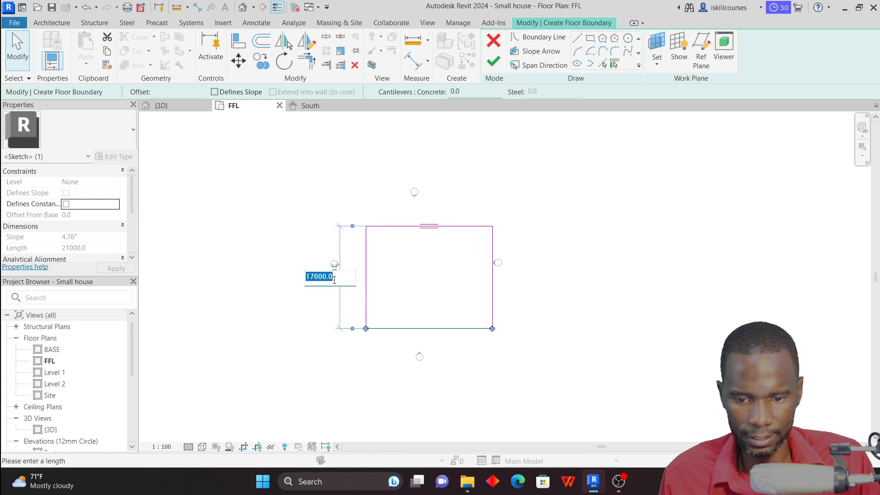
type("22")
type("000")
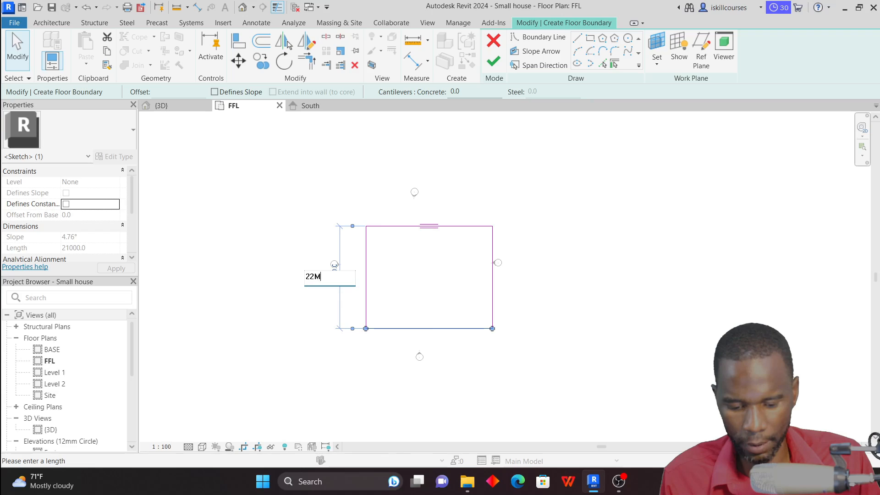
key("Return")
left_click(431, 274)
scroll(431, 274, "down", 2)
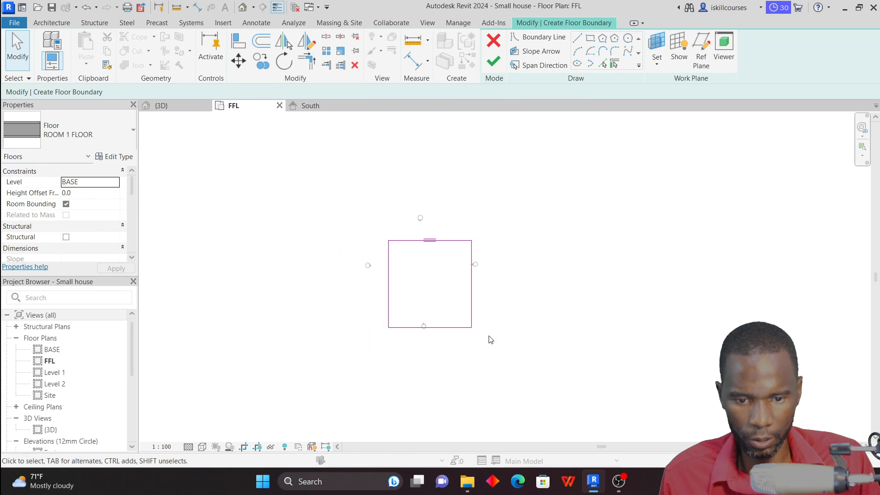
left_click(494, 62)
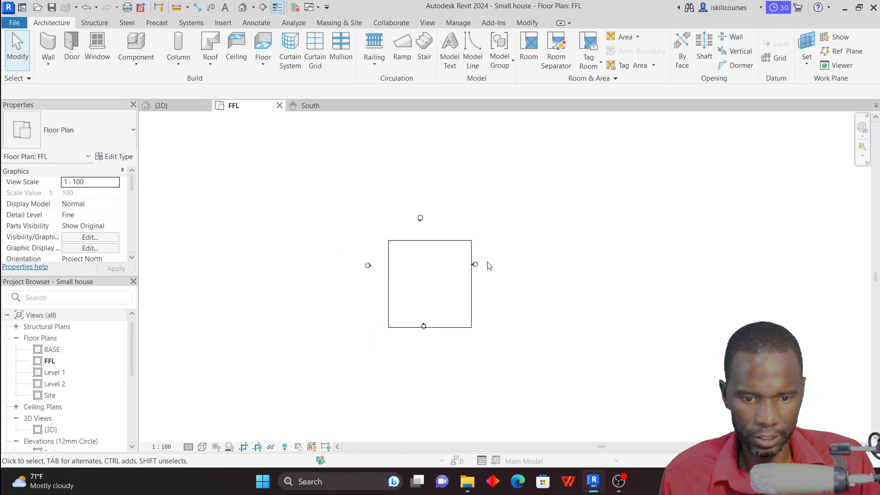
Move the east, west and south elevation markers so they stand clear of the base slab's edges
left_click_drag(449, 209, 513, 315)
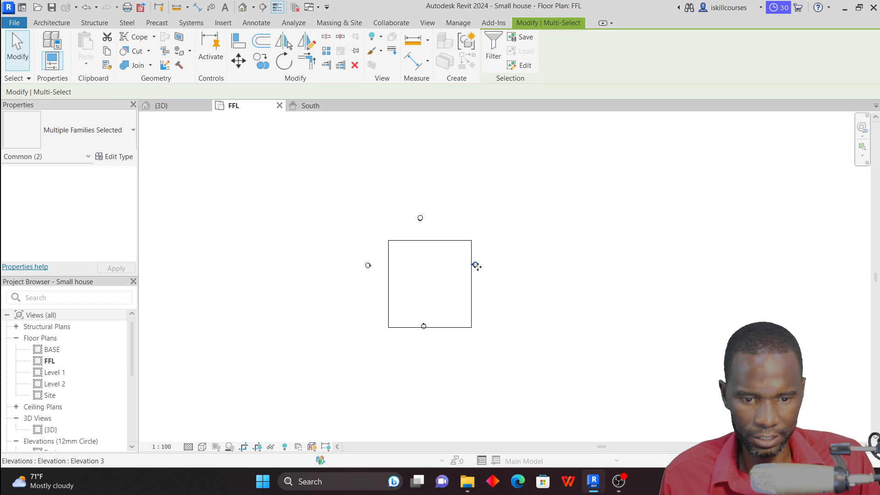
left_click_drag(491, 280, 496, 282)
left_click(525, 324)
left_click_drag(321, 240, 391, 311)
left_click_drag(369, 266, 370, 283)
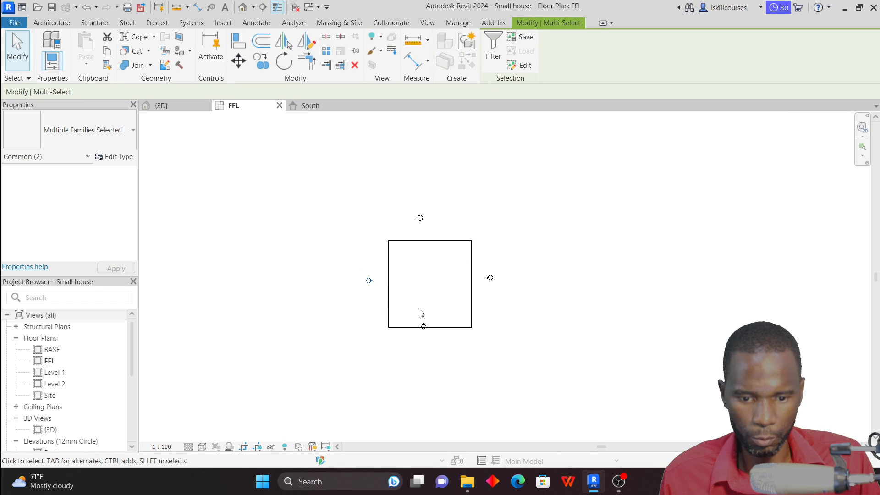
left_click(406, 316)
mouse_move(403, 309)
left_mouse_down()
mouse_move(452, 357)
mouse_move(432, 343)
left_mouse_up()
left_click(464, 321)
scroll(420, 298, "up", 2)
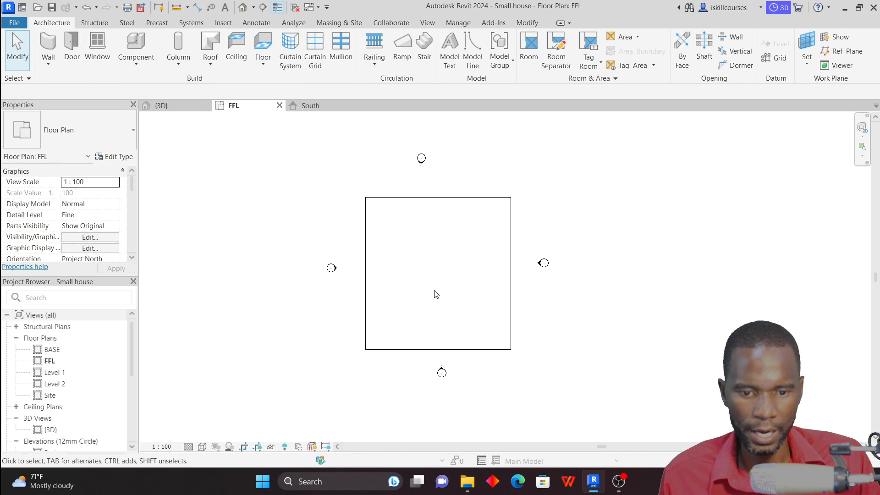
scroll(351, 282, "down", 1)
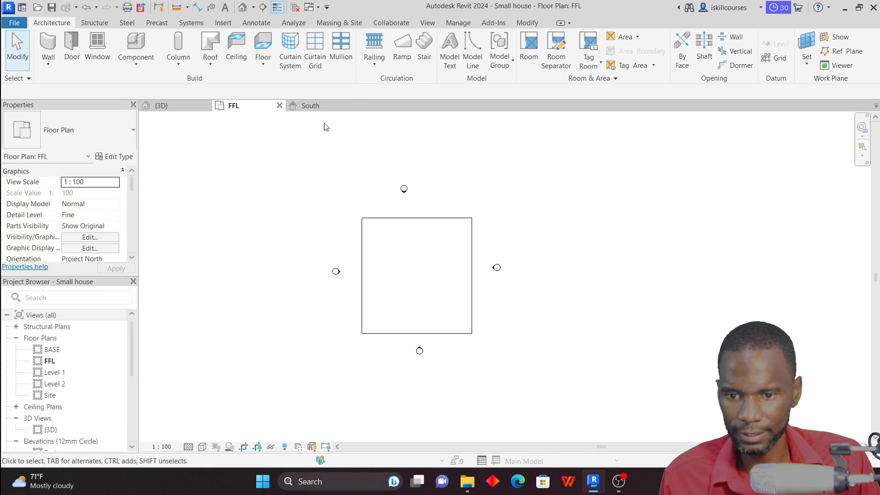
Check the base slab in the South elevation and start an architectural floor of type Beam and Block 225mm Susp Upper on FFL
left_click(316, 106)
scroll(427, 341, "down", 2)
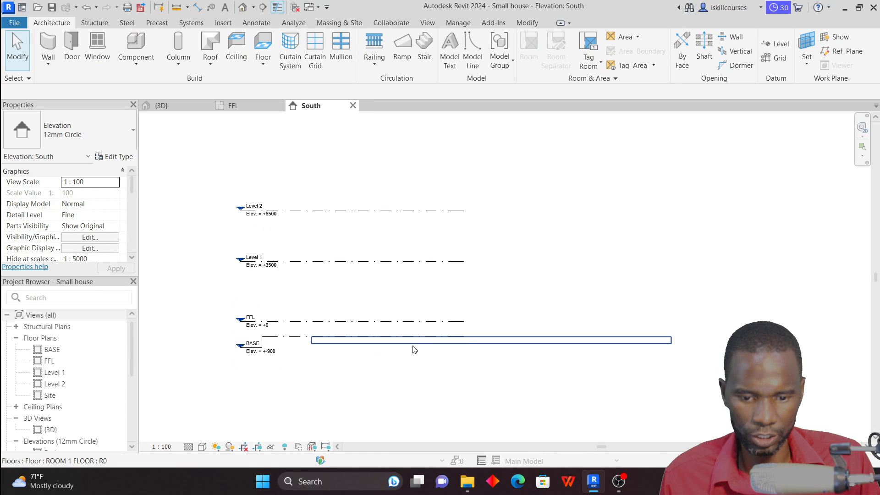
left_click(245, 108)
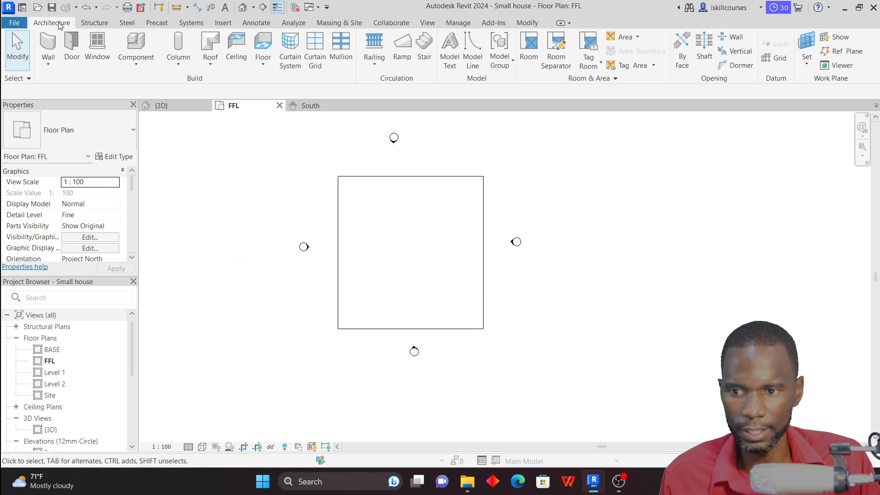
left_click(263, 65)
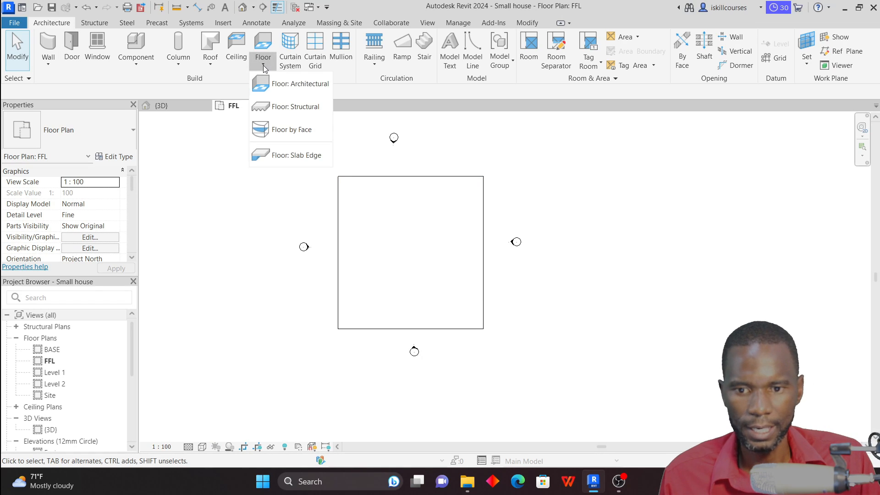
left_click(284, 84)
left_click(118, 137)
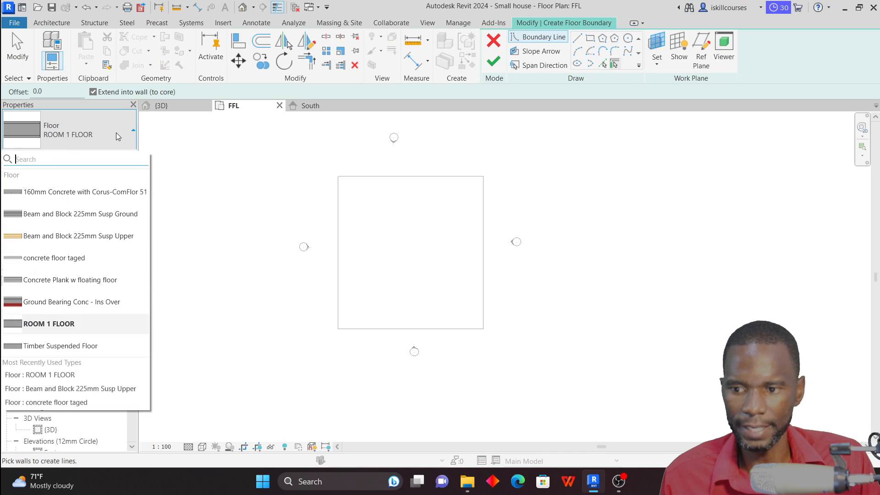
left_click(47, 239)
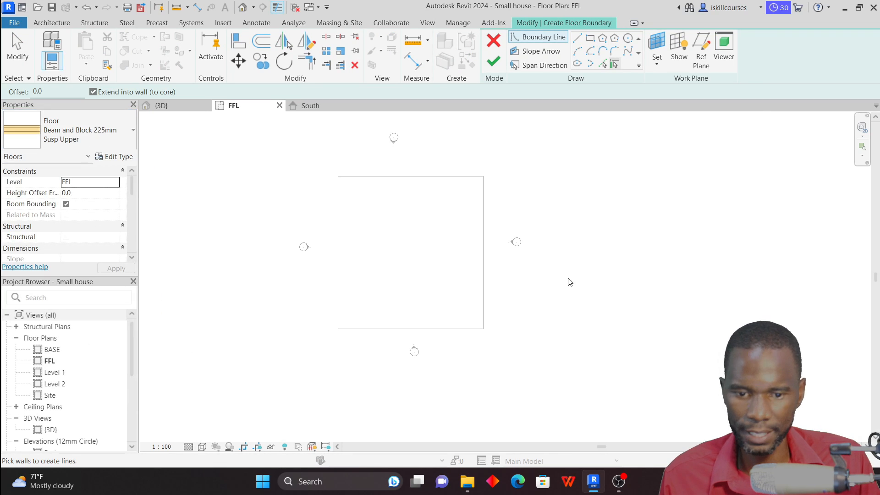
Sketch a rectangular floor boundary about 15000 mm wide and 15000 mm deep inside the base slab outline
left_click(590, 38)
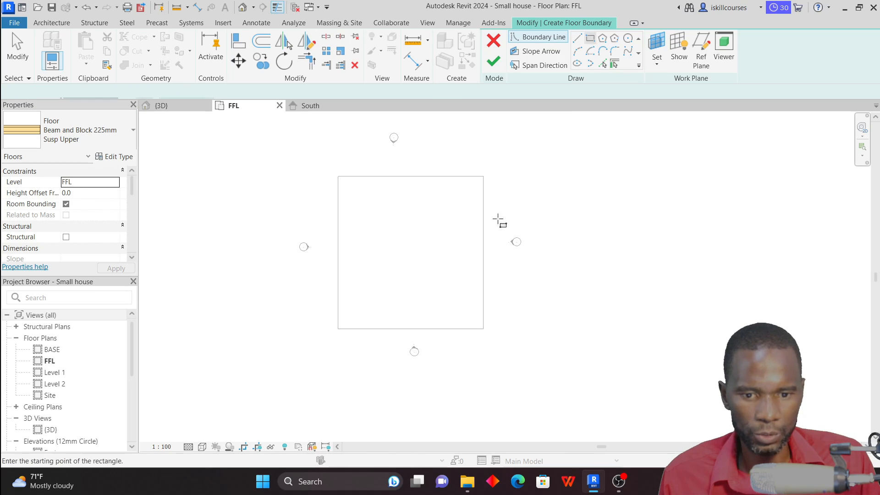
left_click(364, 195)
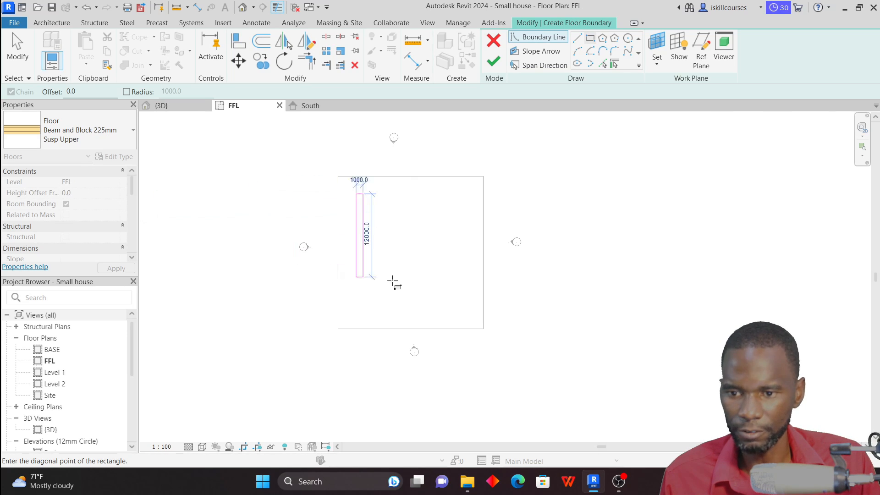
left_click(467, 298)
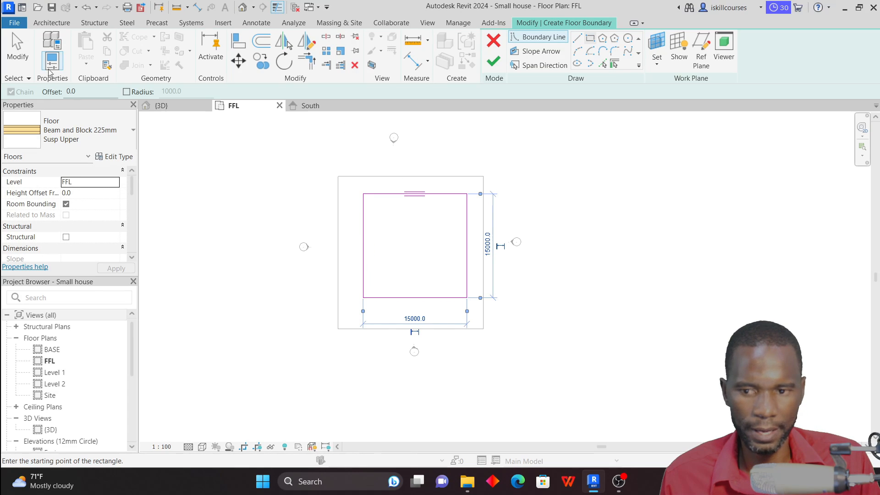
Set the new floor boundary's width to 18 m by moving its east edge
left_click(17, 50)
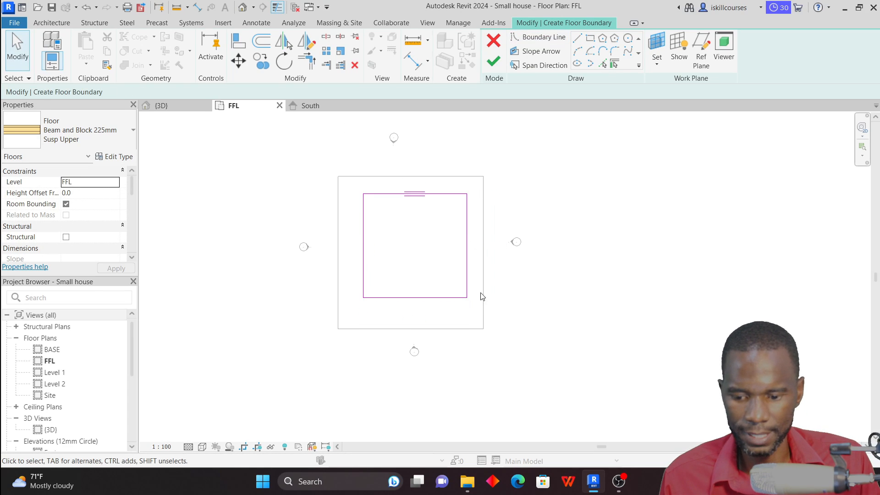
left_click(467, 216)
left_click(415, 319)
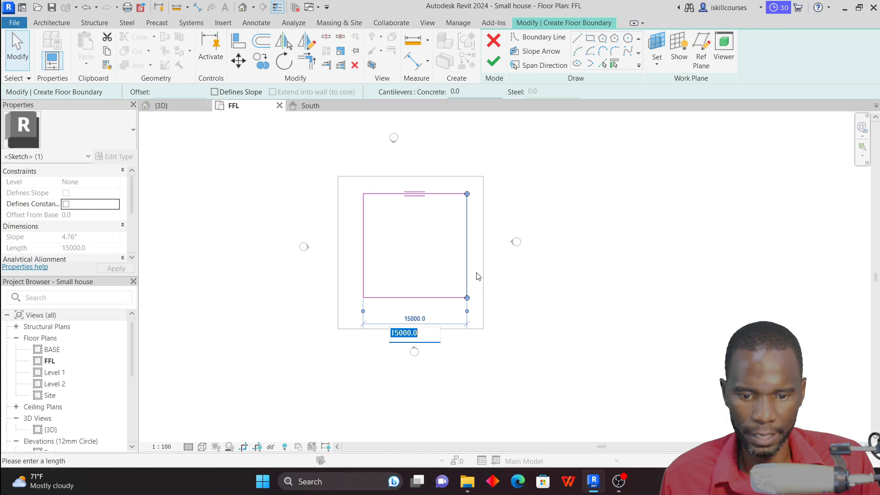
type("1000")
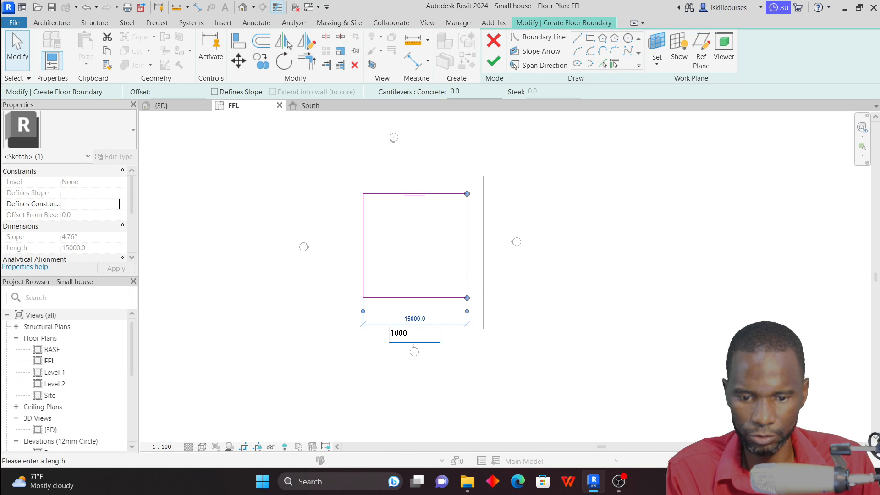
double_click(413, 336)
type("18M")
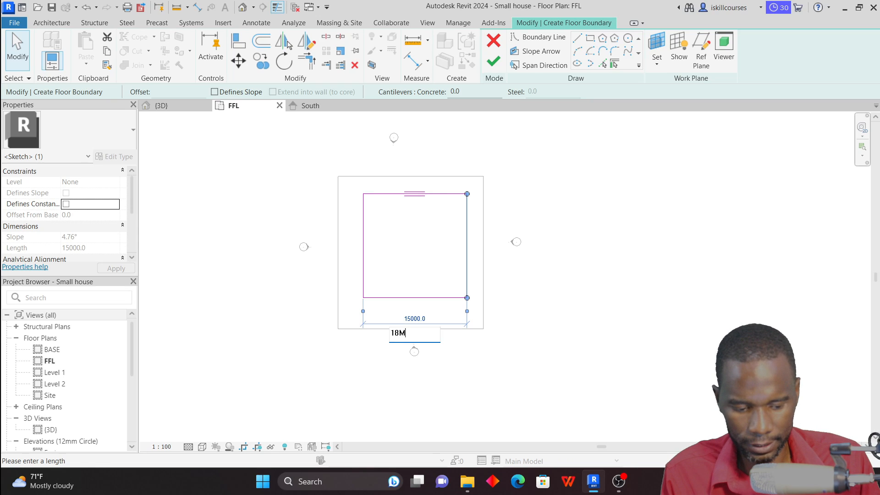
key("Return")
left_click(619, 306)
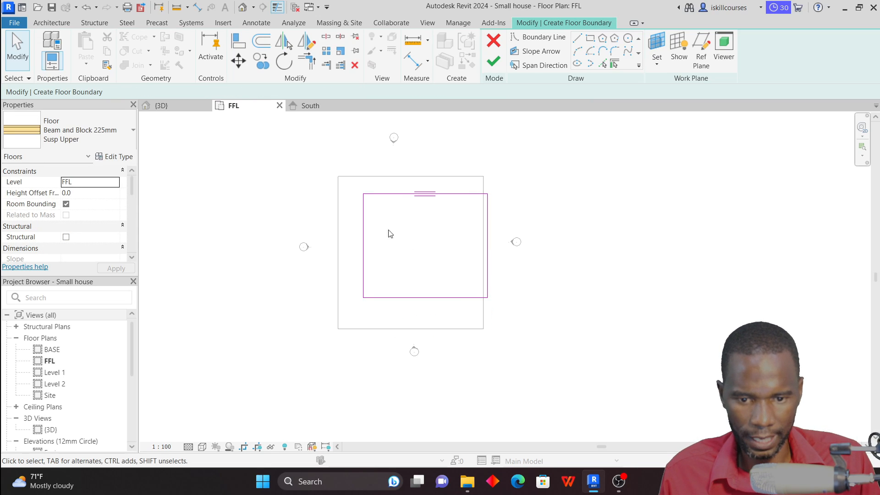
Shift the whole floor boundary west so it sits within the base slab's width
left_click_drag(323, 153, 592, 349)
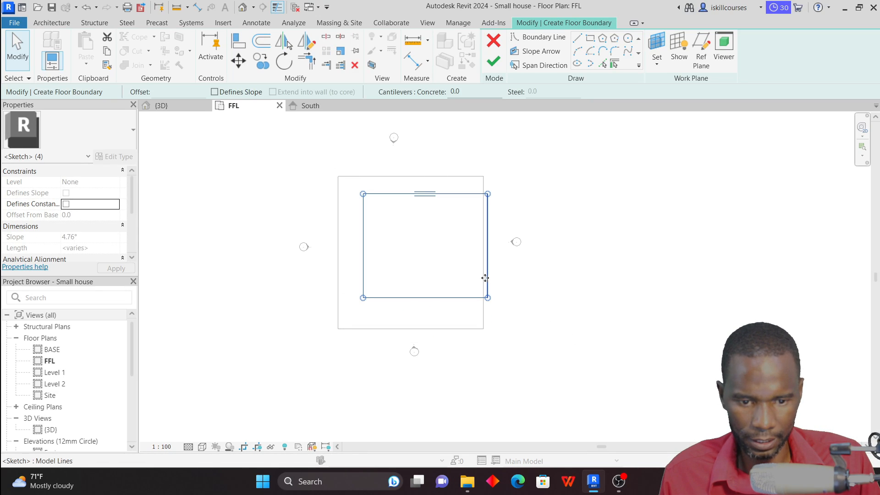
left_click_drag(485, 278, 476, 279)
left_click(464, 338)
Set the floor boundary's depth to 19000 mm by moving its south edge
left_click(436, 194)
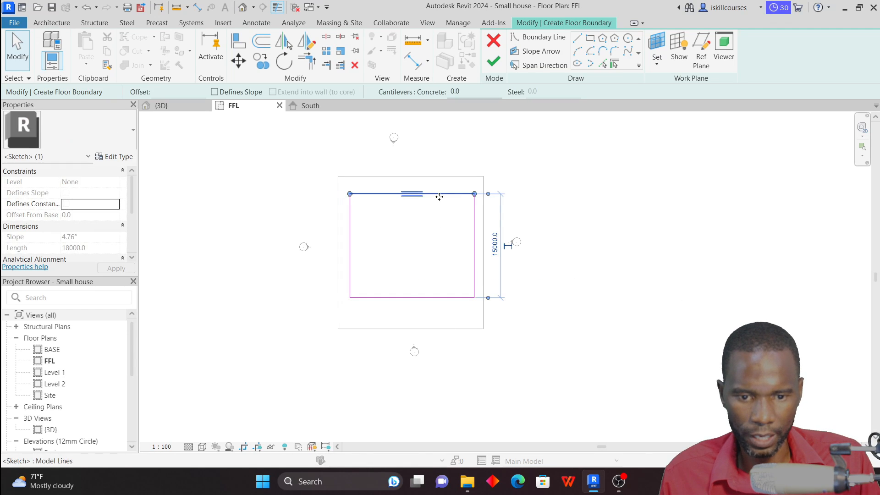
left_click(408, 297)
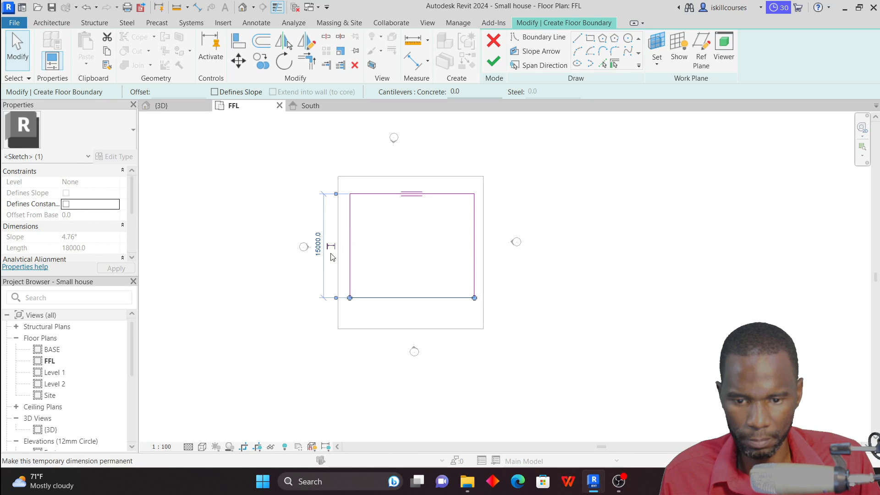
left_click(318, 243)
type("1")
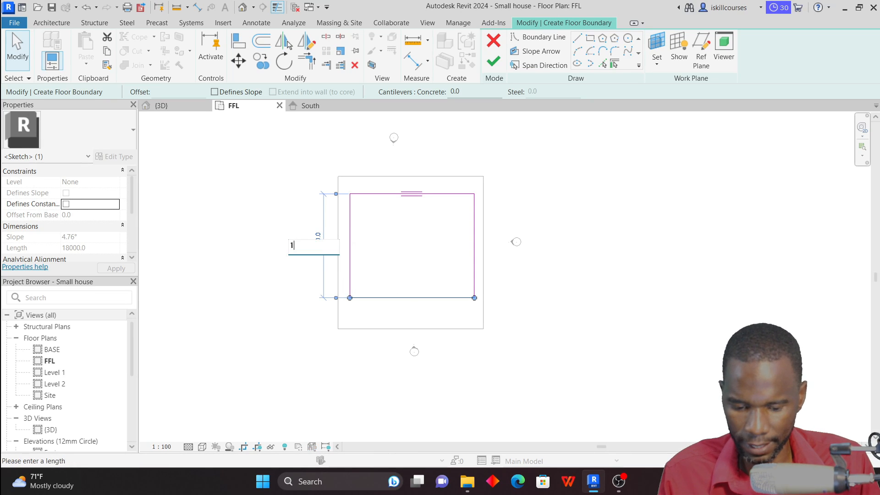
type("9")
type("000")
key("Return")
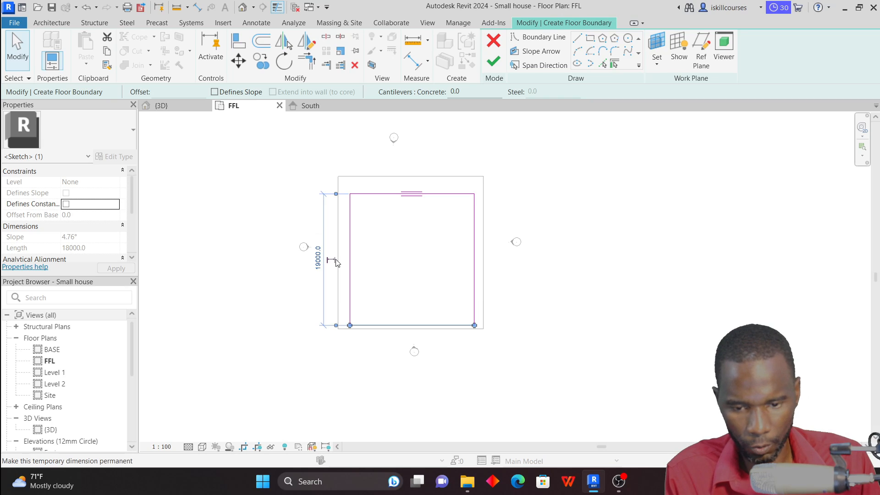
left_click(482, 296)
Nudge the whole floor boundary to centre it inside the base slab, and finish the floor
mouse_move(285, 146)
left_mouse_down()
mouse_move(401, 243)
mouse_move(533, 383)
left_mouse_up()
mouse_move(475, 271)
left_mouse_down()
mouse_move(475, 249)
mouse_move(473, 269)
left_mouse_up()
left_click(541, 305)
scroll(507, 274, "down", 2)
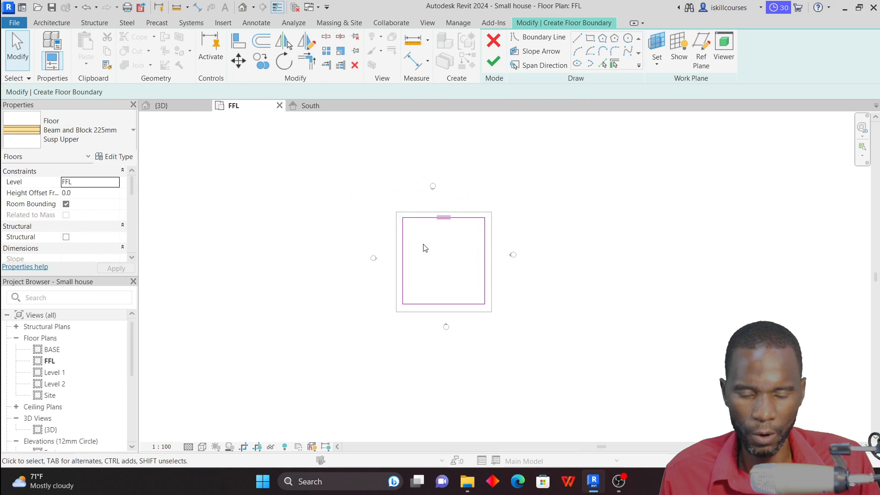
scroll(426, 249, "up", 2)
left_click(493, 60)
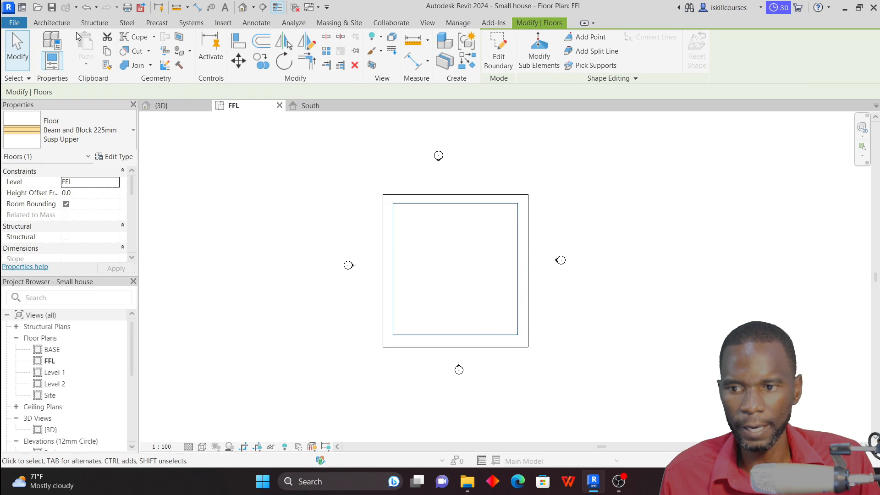
Start a vertical structural column of type Timber 597x597 and review its type dimensions
left_click(55, 24)
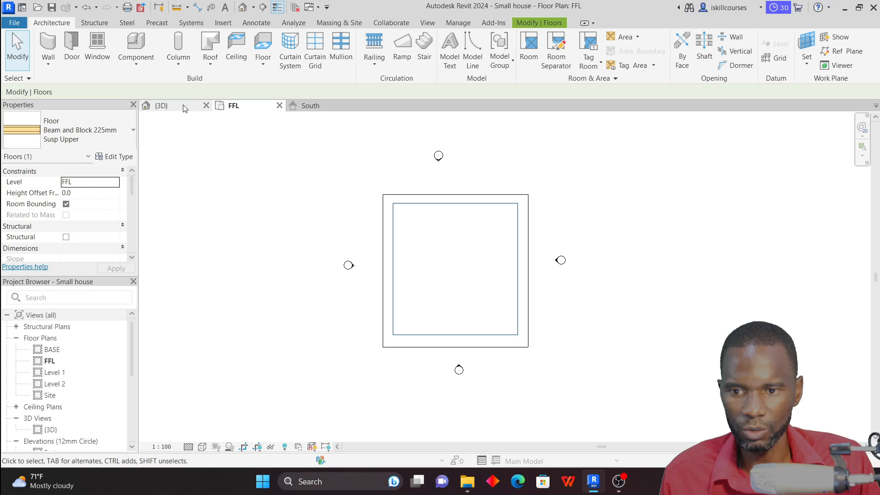
key("c")
key("l")
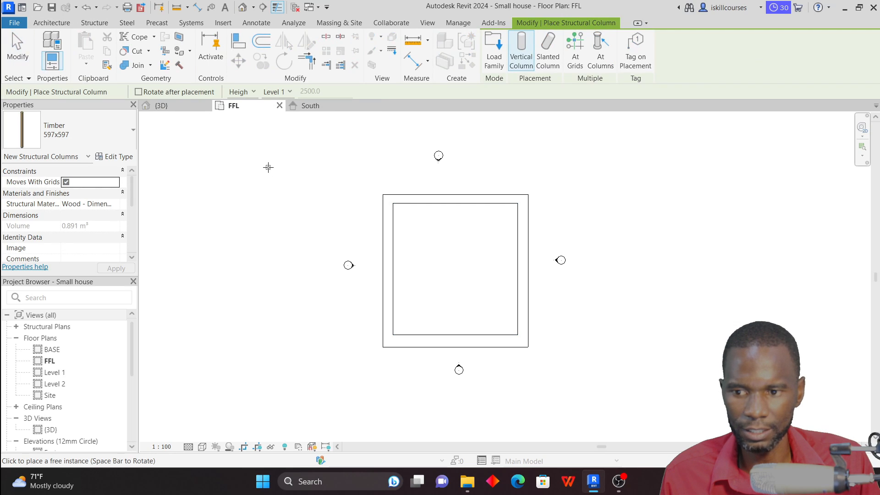
left_click(120, 130)
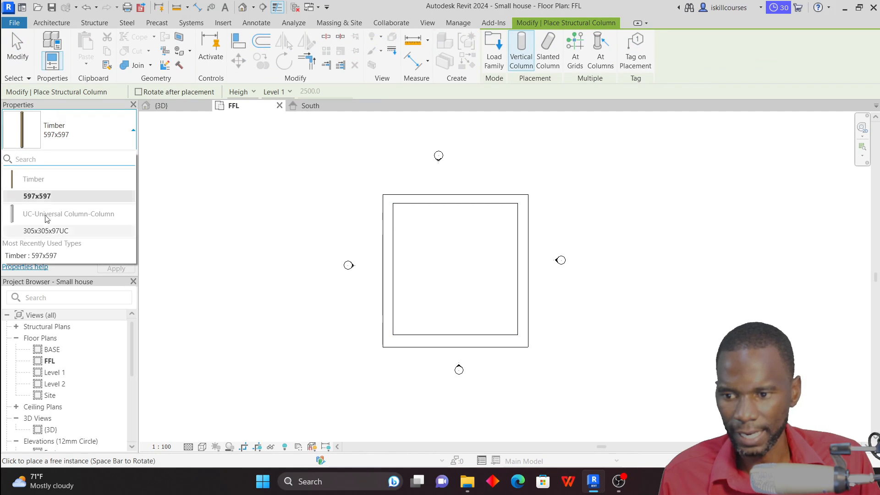
left_click(32, 197)
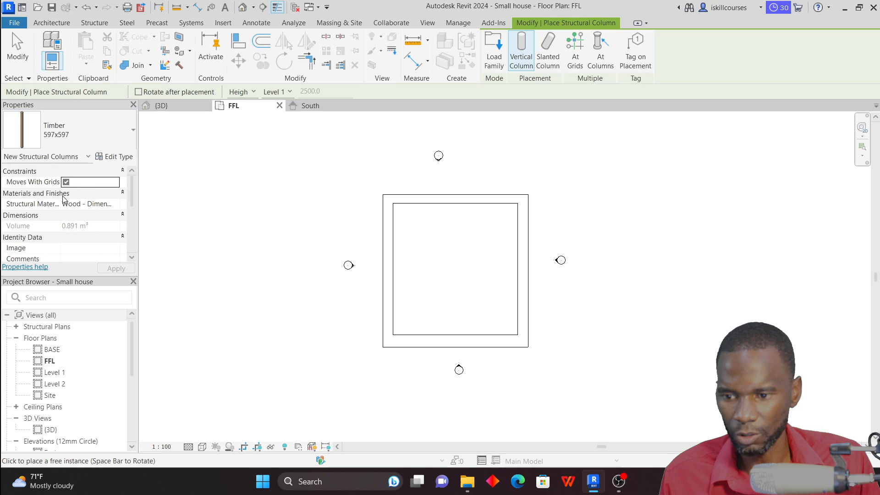
left_click(117, 158)
left_click(615, 185)
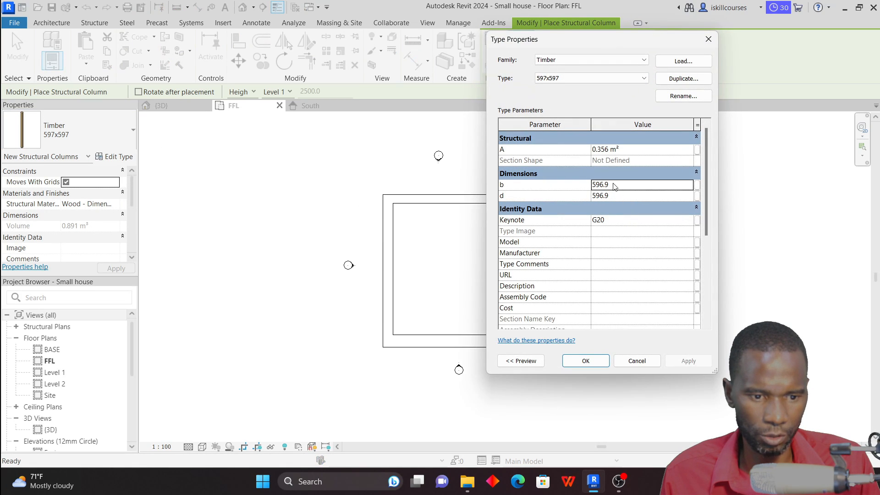
left_click(586, 361)
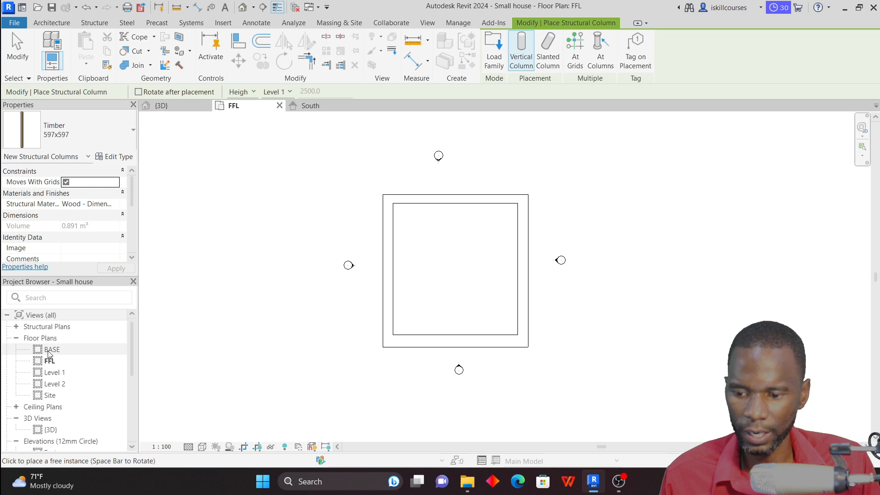
Set the timber column to run in depth down to BASE and place one at the floor's northwest corner
left_click(254, 92)
left_click(240, 100)
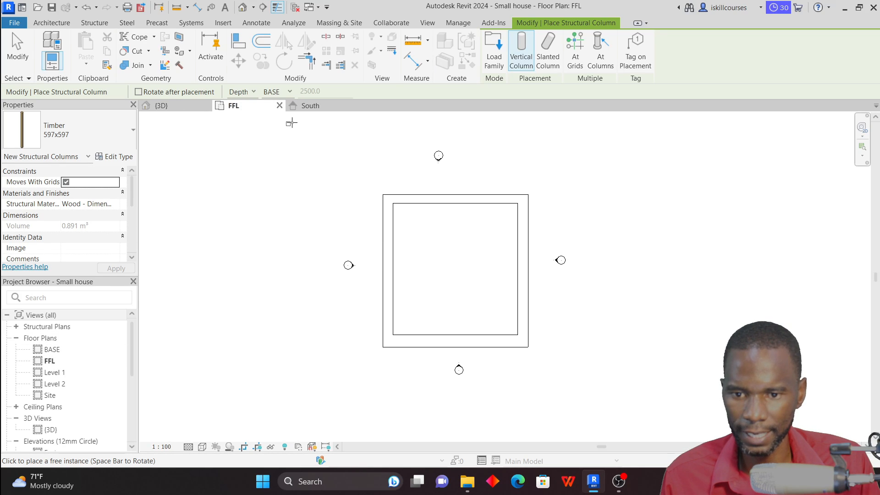
left_click(289, 92)
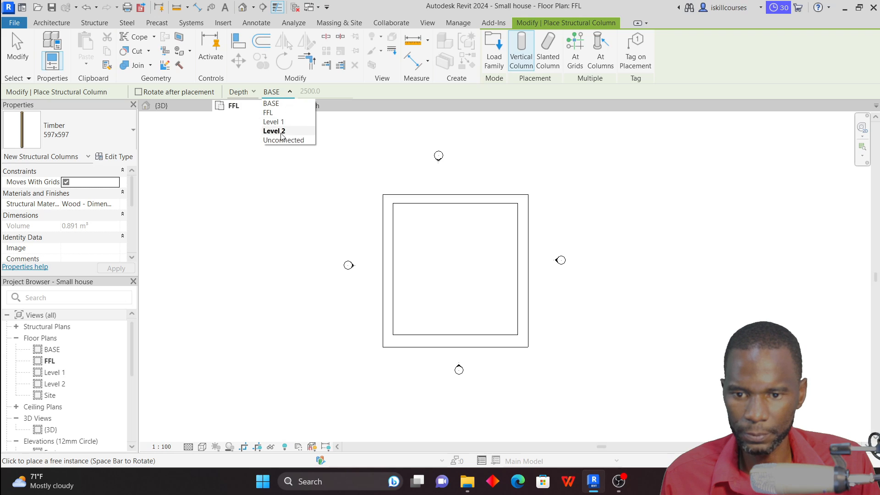
left_click(271, 103)
scroll(417, 226, "up", 3)
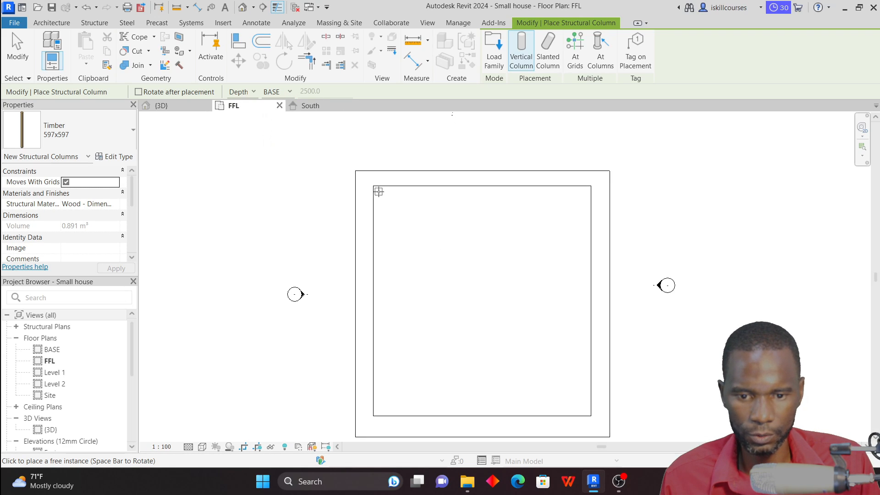
left_click(379, 191)
Place timber columns at the floor's other three corners and near the midpoints of its west and east edges
scroll(356, 186, "down", 2)
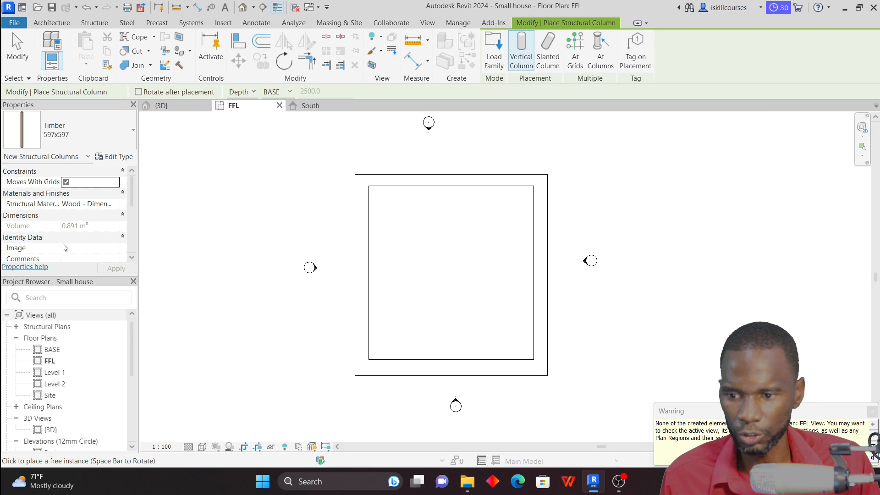
left_click(529, 189)
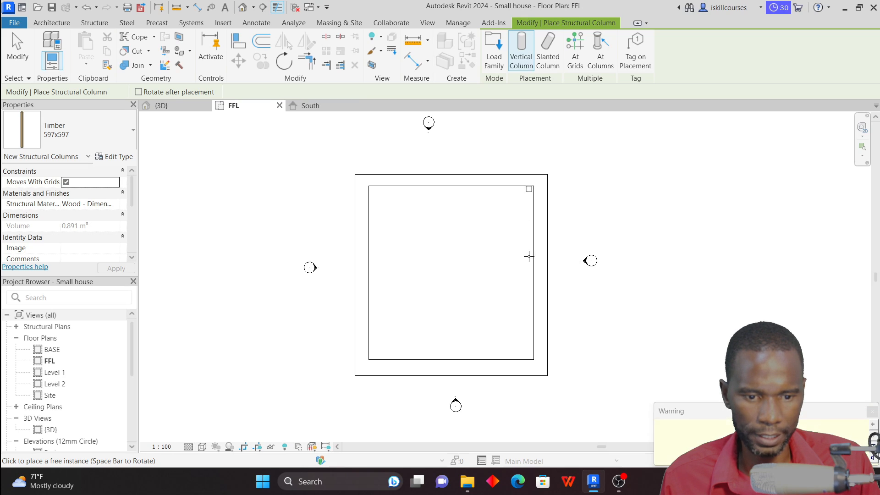
left_click(531, 356)
left_click(373, 356)
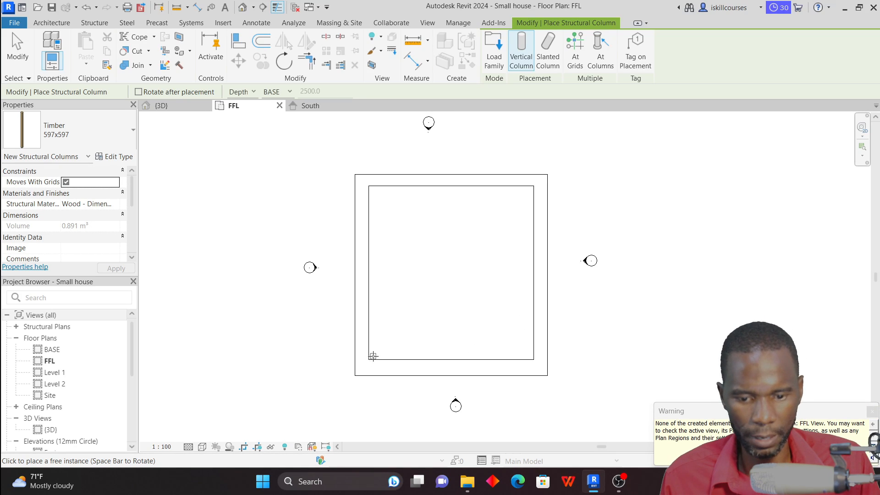
left_click(372, 266)
left_click(530, 273)
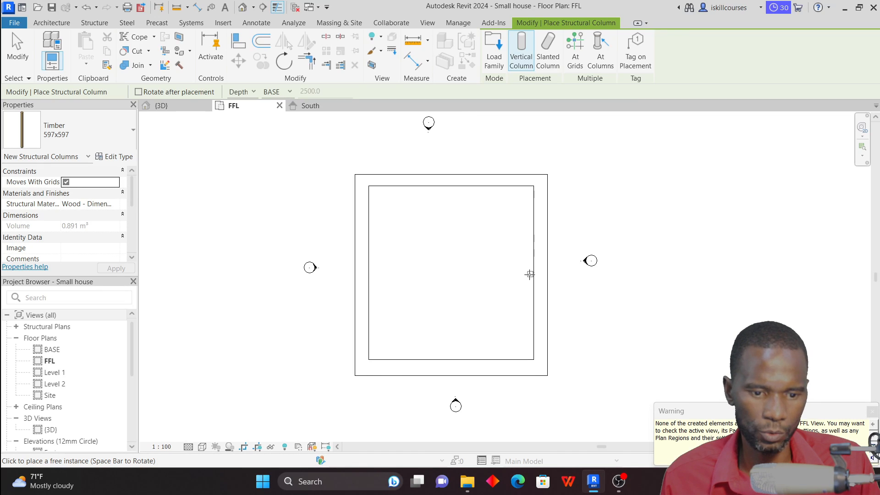
left_click(16, 49)
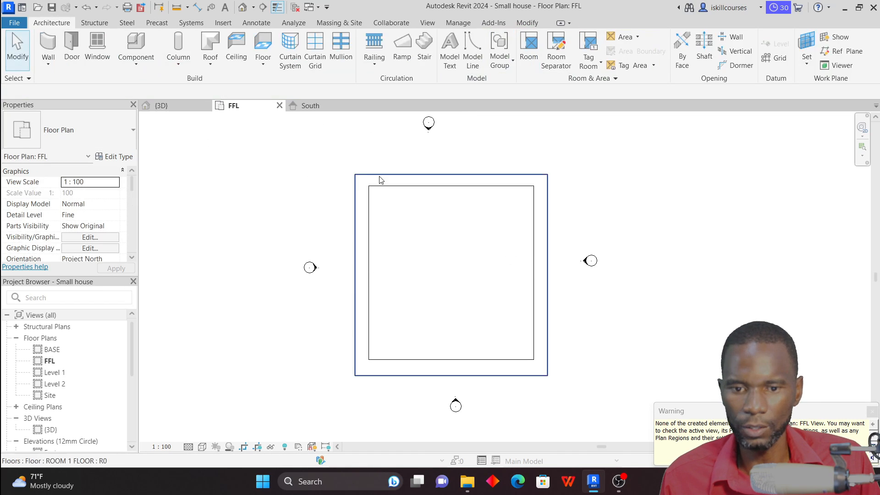
Examine the timber columns between the base slab and the FFL floor from several angles in 3D
left_click(242, 7)
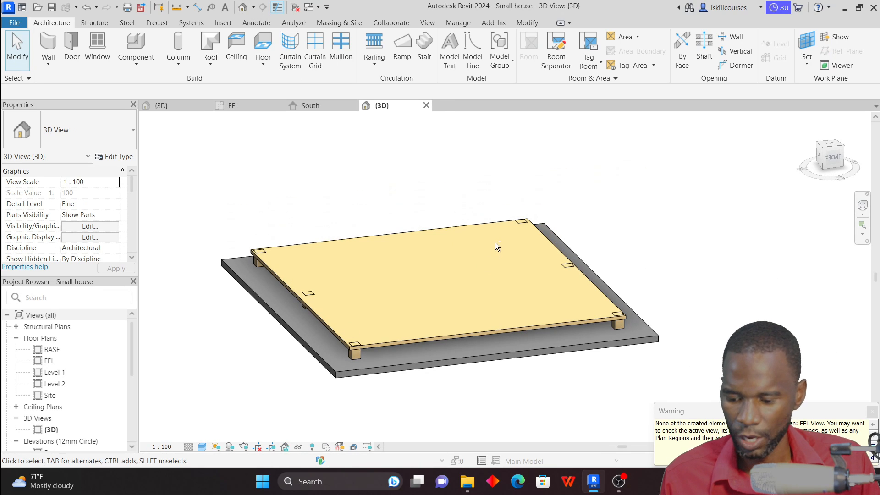
middle_click_drag(495, 243, 598, 235, "shift")
left_click(611, 317)
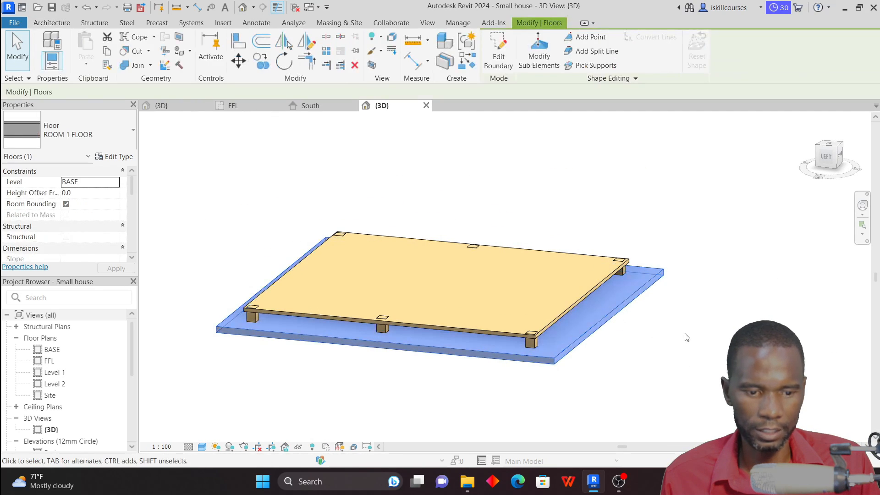
left_click(686, 337)
left_click(596, 280)
middle_click_drag(596, 280, 539, 265, "shift")
left_click(612, 206)
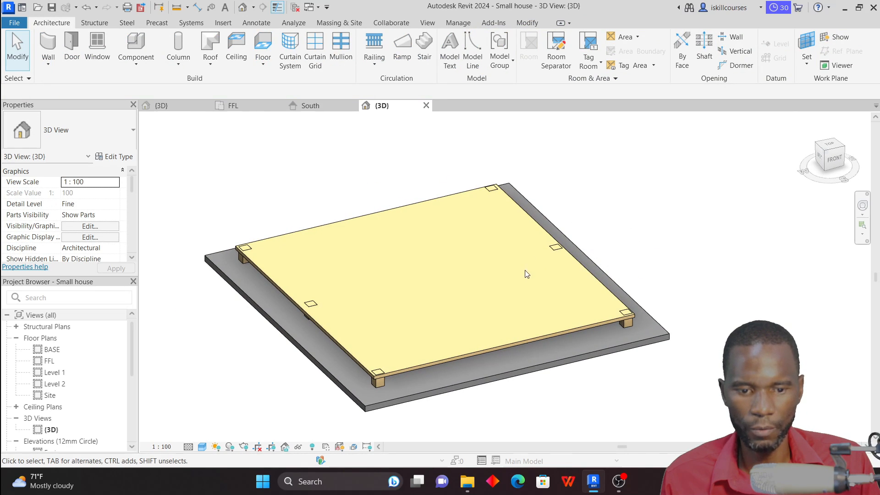
scroll(501, 261, "down", 2)
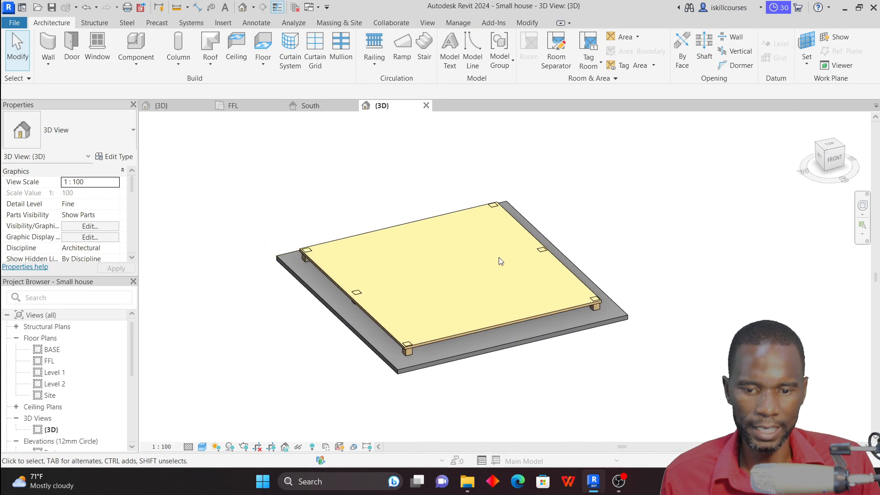
Review the finished house in the Small house Tut project, and return to the FFL floor plan
left_click(184, 107)
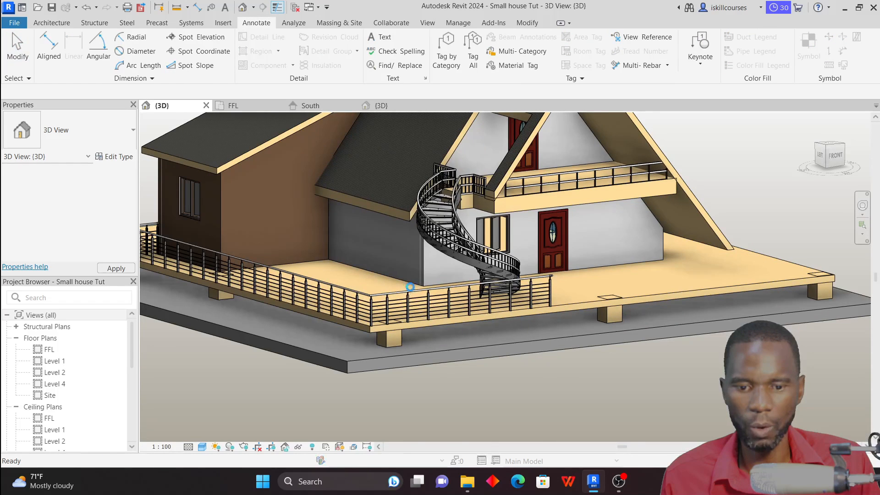
left_click(531, 143)
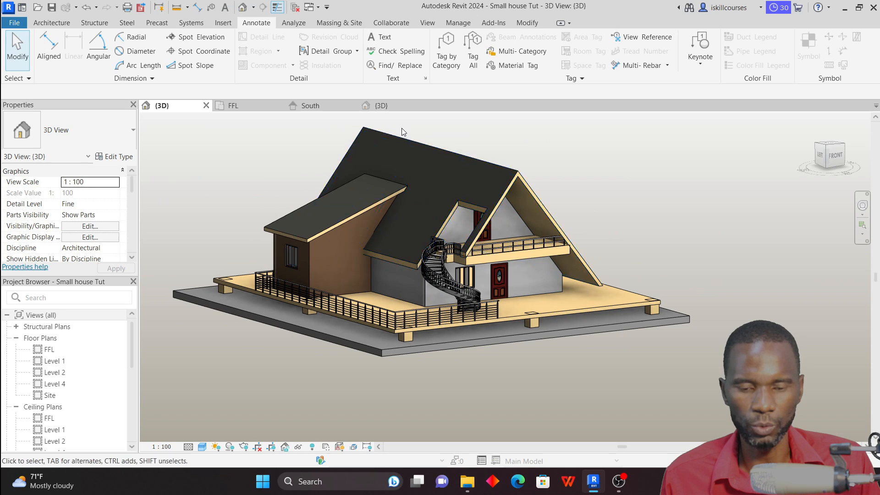
left_click(353, 106)
left_click(250, 105)
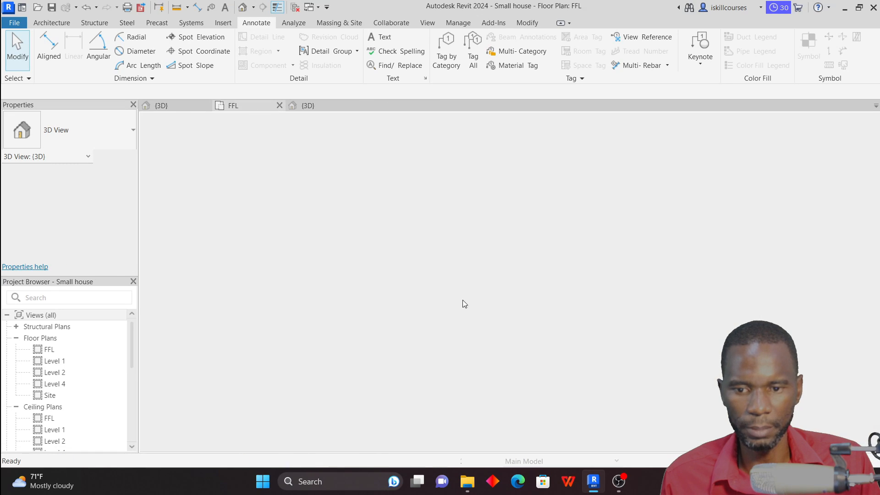
scroll(398, 305, "down", 1)
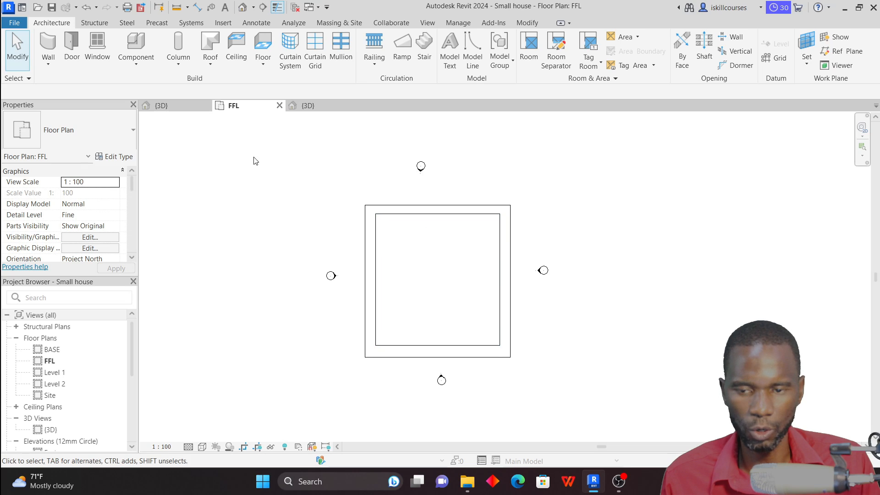
Start an architectural wall of type 200mm wall generic and set its base constraint to FFL
left_click(48, 64)
left_click(156, 171)
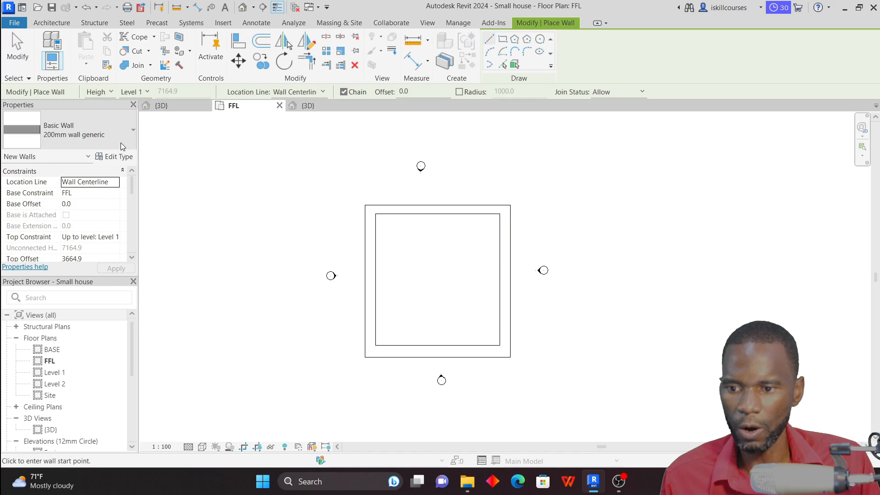
left_click(125, 130)
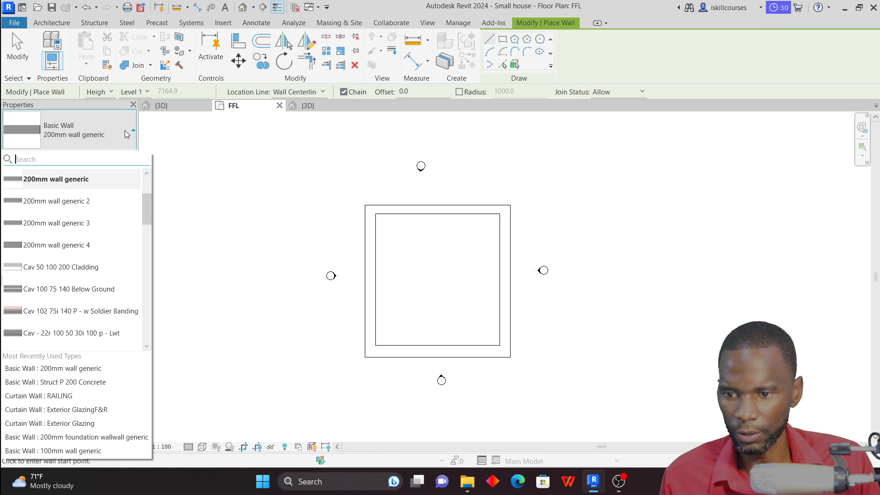
left_click(124, 130)
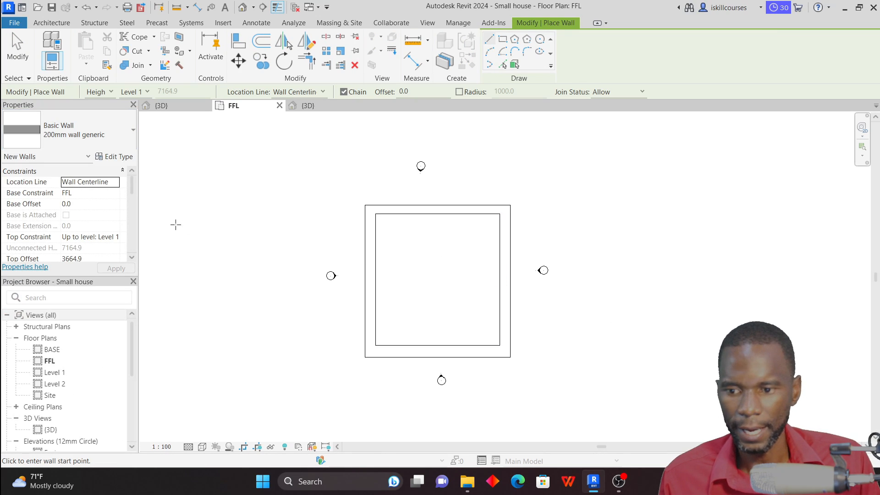
left_click(117, 195)
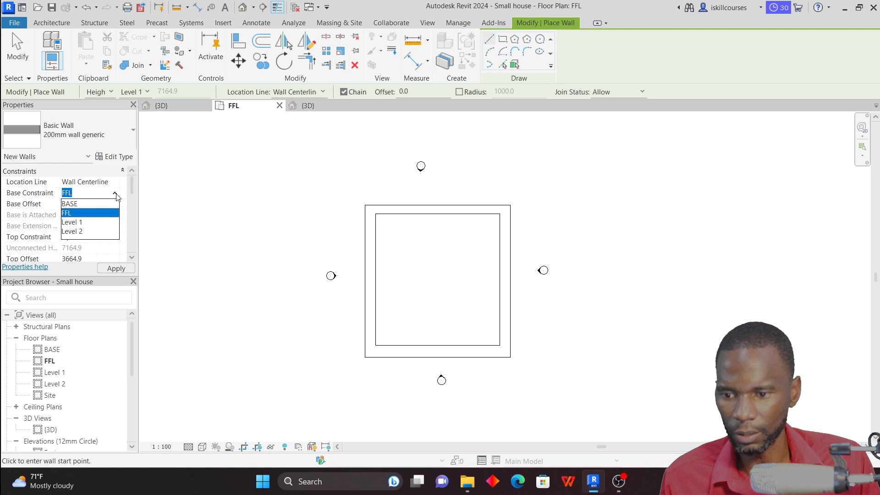
left_click(69, 213)
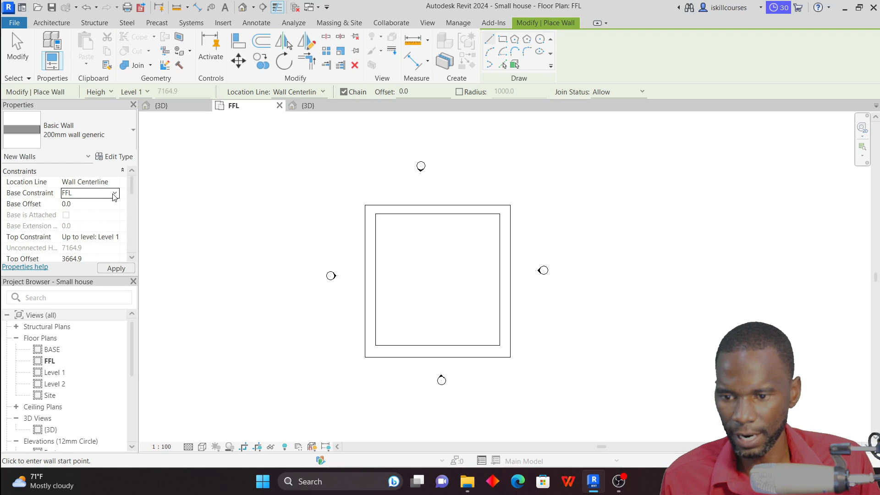
left_click(115, 196)
left_click(80, 232)
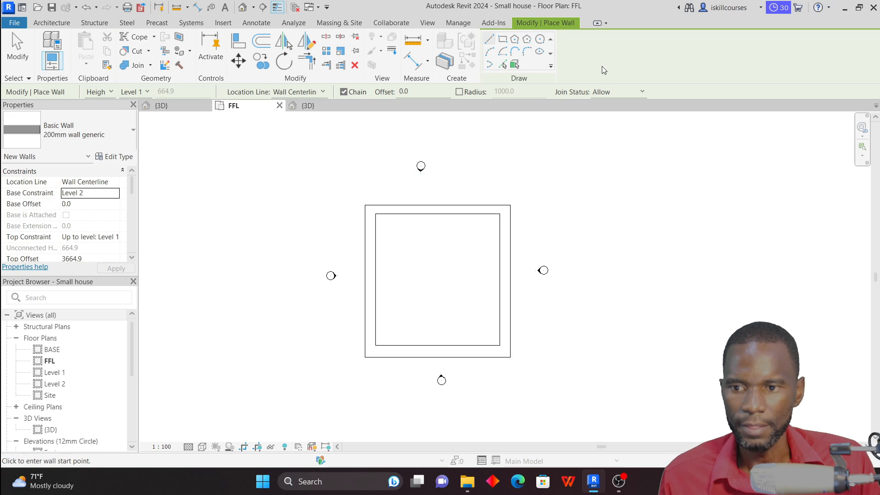
Draw a rectangle of walls about 14000 mm wide and 15000 mm deep inside the FFL floor
left_click(503, 40)
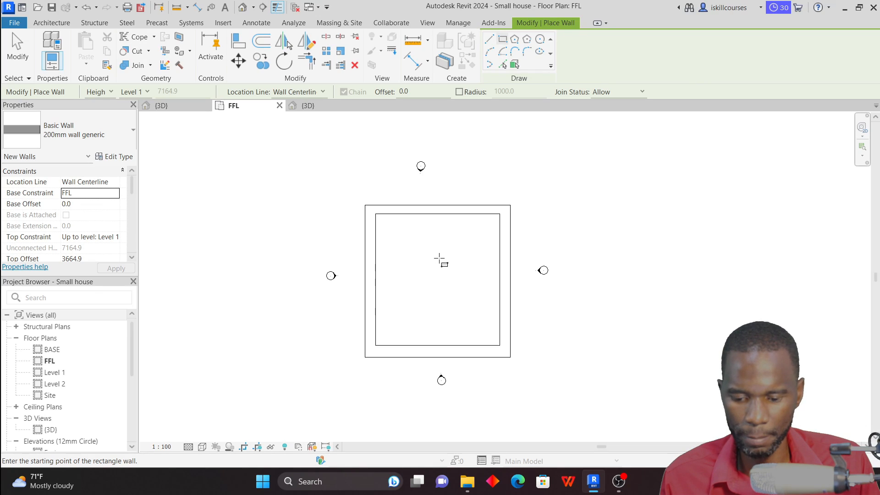
left_click(394, 226)
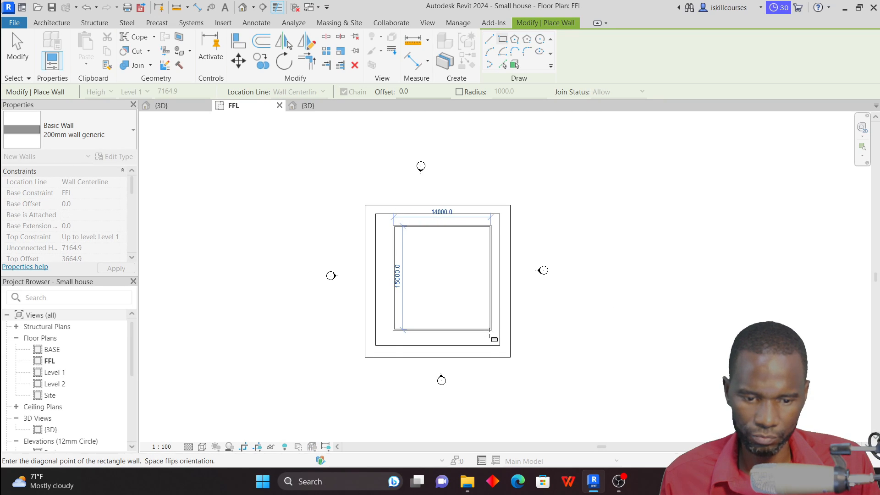
left_click(490, 334)
key("Escape")
key("Escape")
scroll(441, 318, "up", 1)
Inspect the new wall enclosure in the 3D view and return to the FFL floor plan
left_click(489, 315)
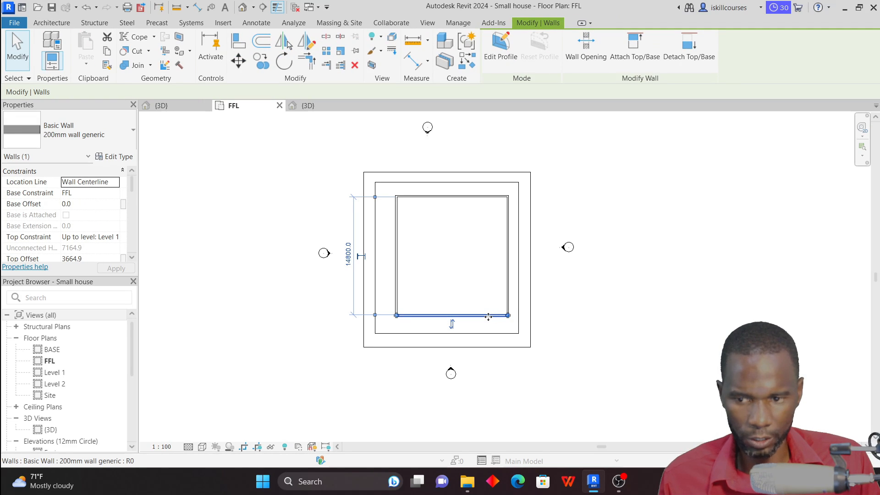
left_click(308, 105)
left_click(617, 262)
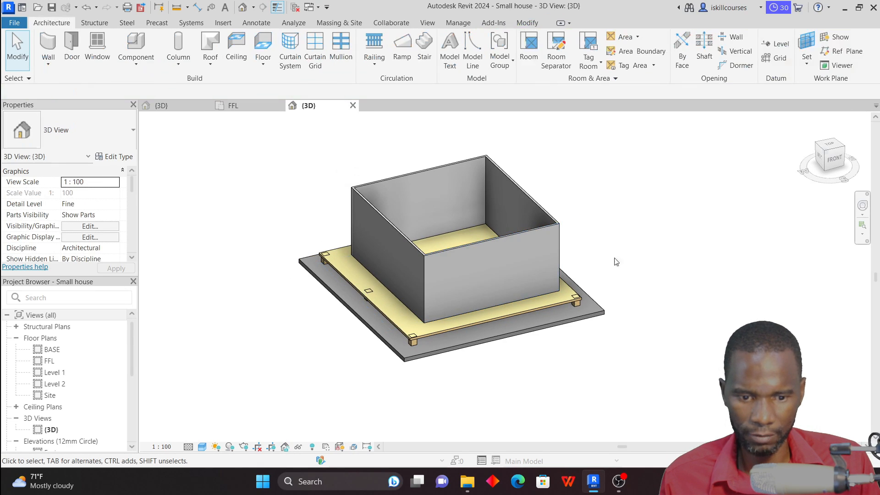
scroll(491, 305, "up", 1)
scroll(461, 294, "down", 1)
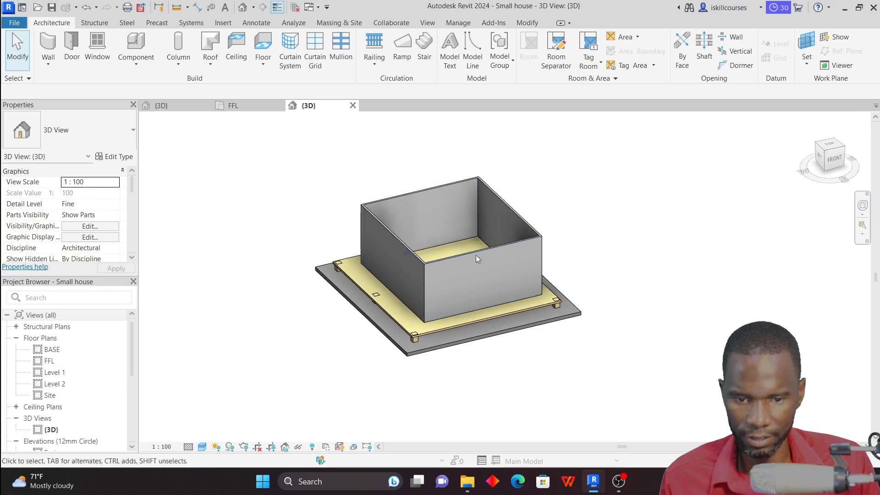
left_click(245, 107)
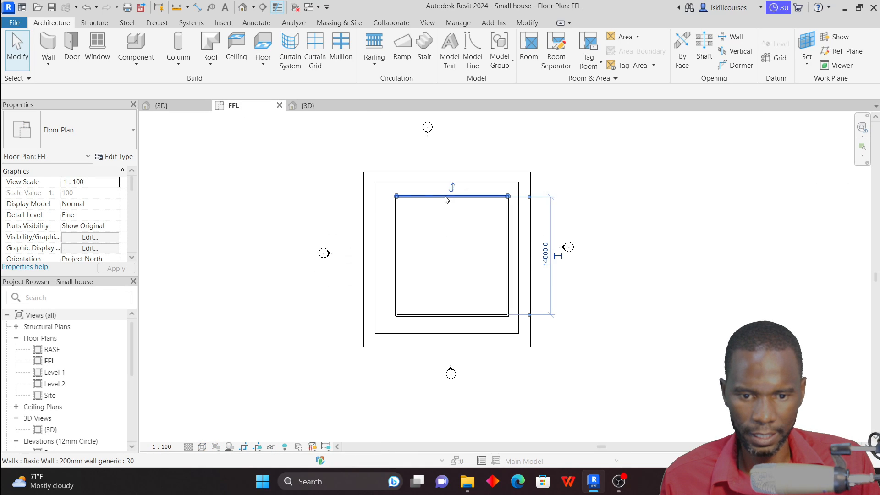
left_click(508, 251)
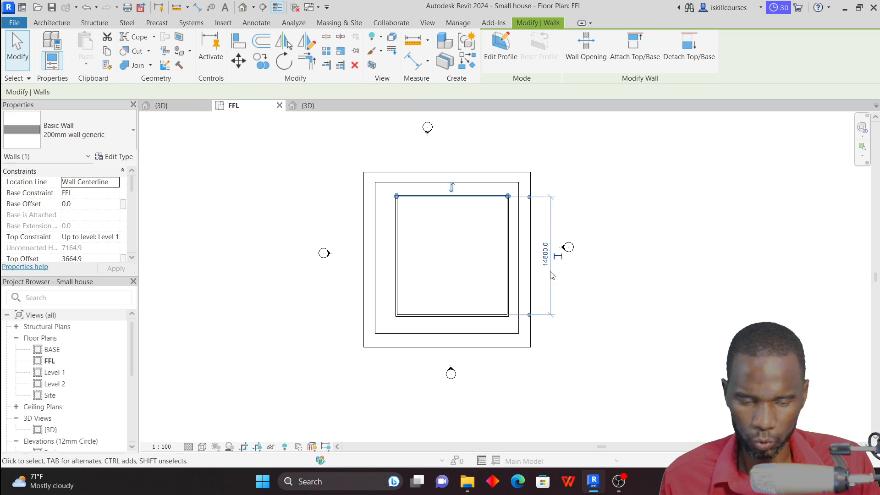
left_click(545, 254)
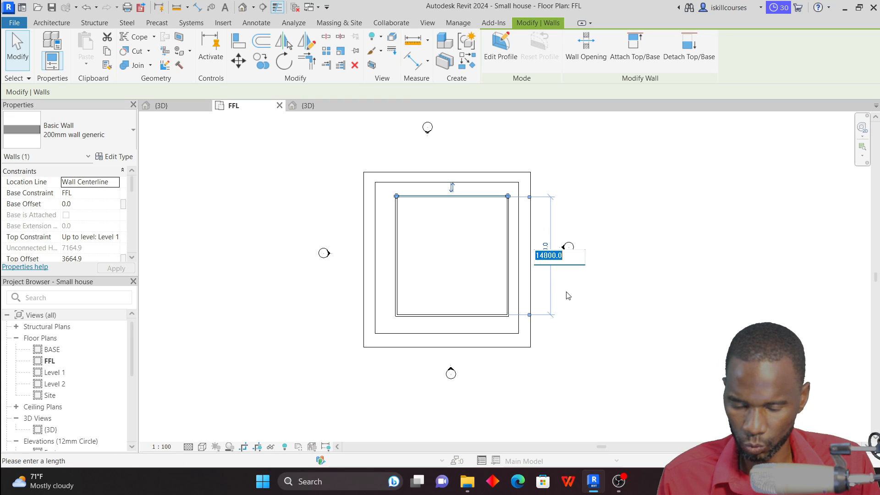
key("Escape")
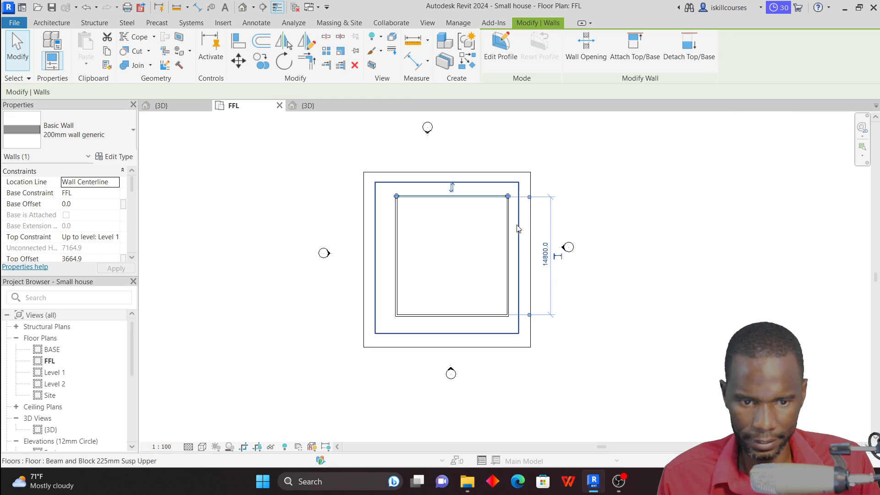
Move the east wall to set its distance from the west wall to 10 m
left_click(508, 259)
left_click(451, 354)
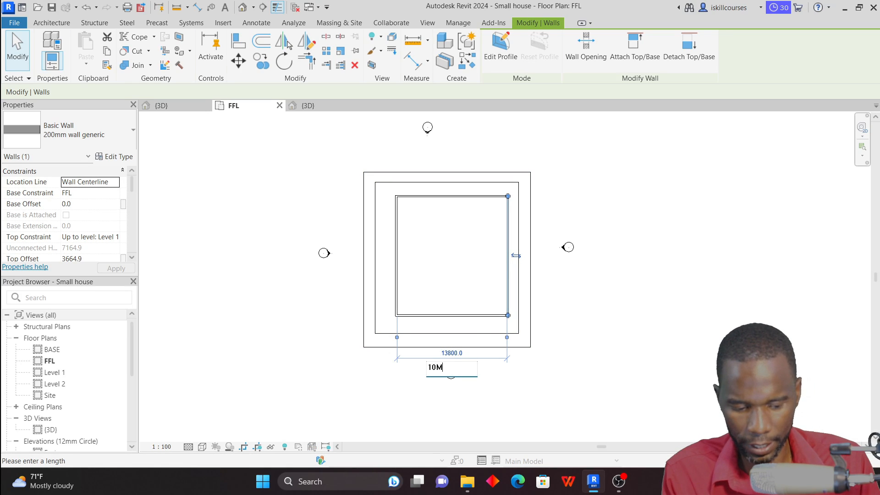
type("10M")
key("Return")
key("Escape")
Move the north wall to set its distance from the south wall to 12 m
left_click(439, 198)
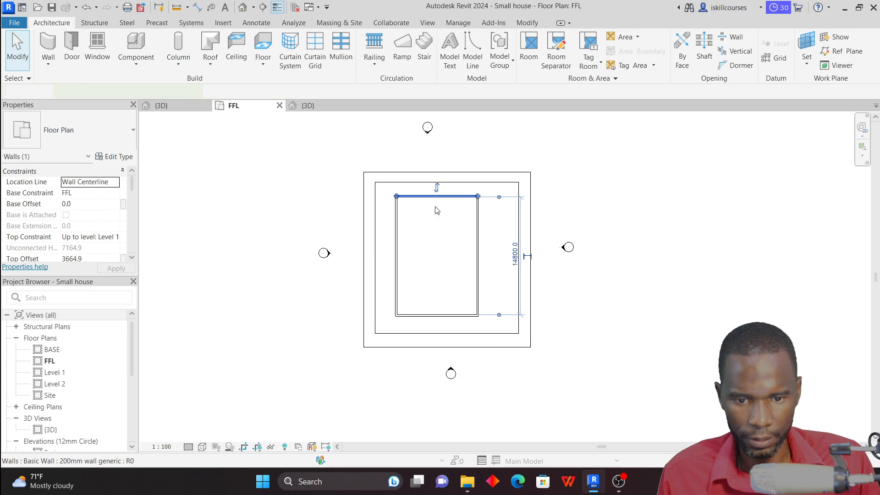
left_click(517, 257)
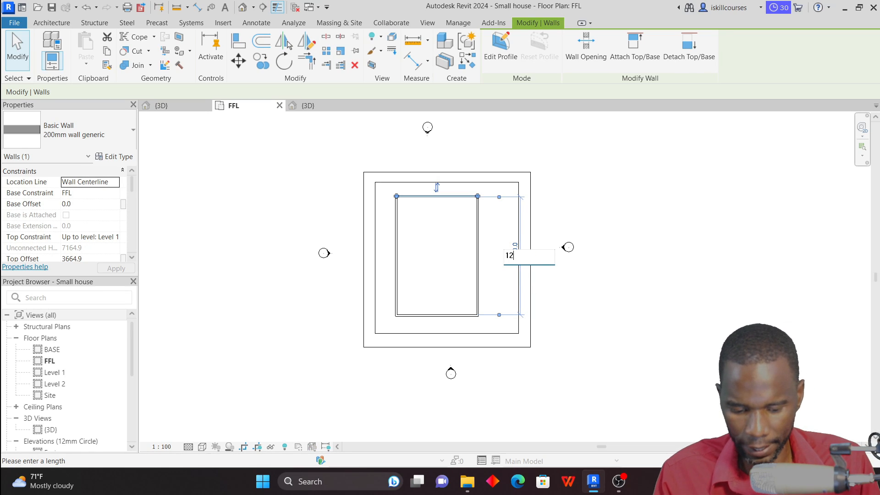
key("Return")
key("Escape")
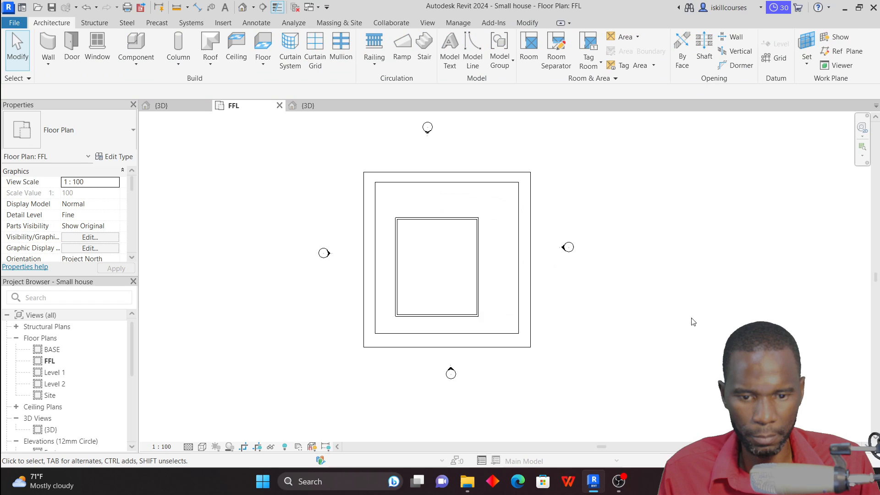
Move the four enclosure walls together to centre them between the east and west edges of the FFL floor
scroll(461, 280, "up", 2)
scroll(441, 284, "down", 2)
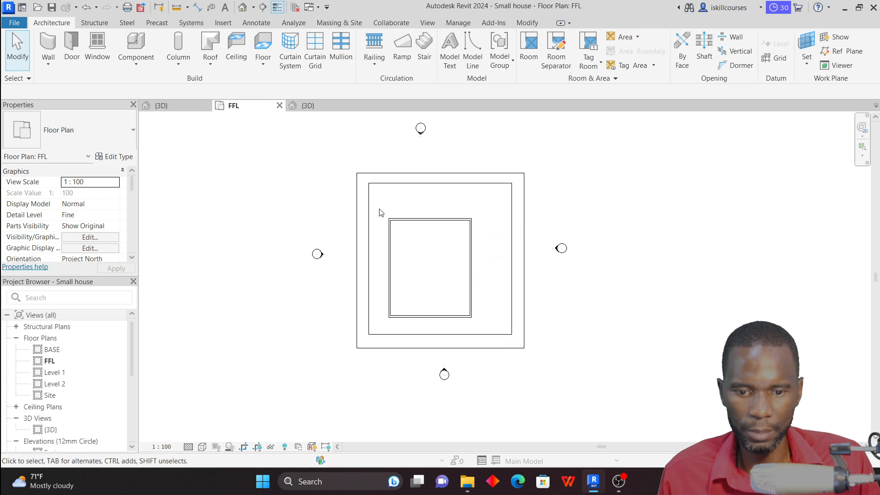
left_click_drag(378, 207, 496, 332)
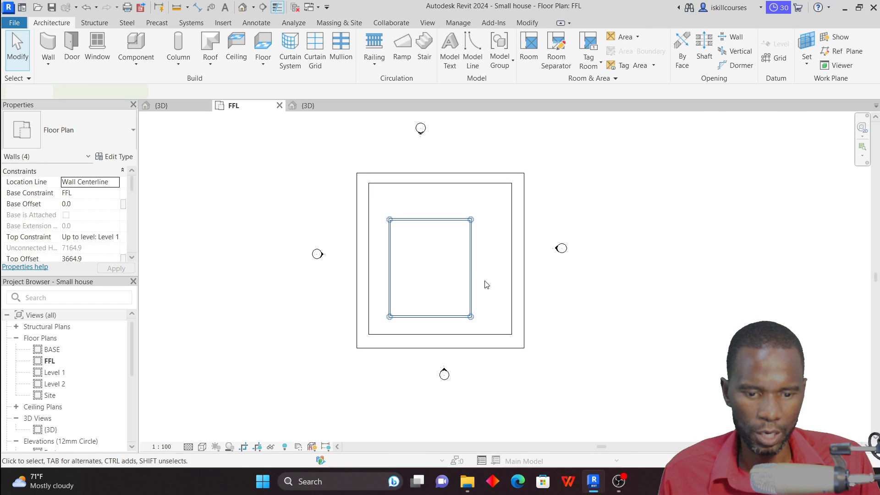
left_click_drag(471, 261, 483, 241)
left_click(625, 290)
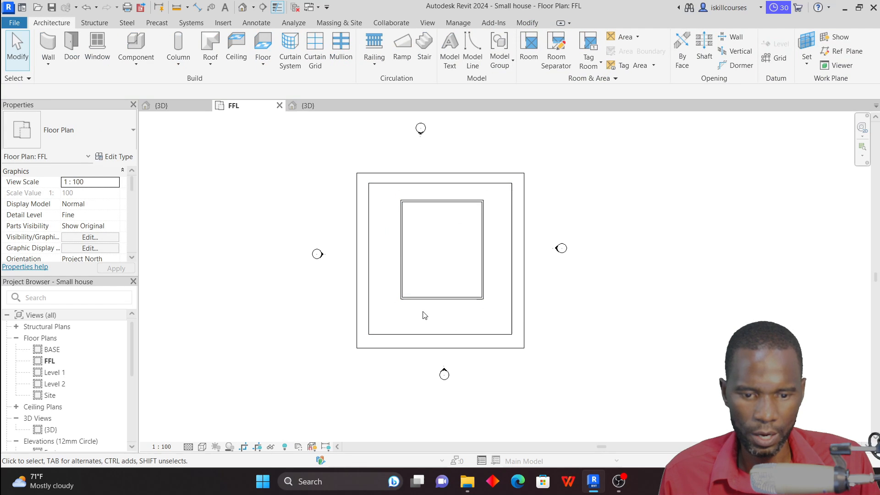
Place an aligned dimension between the south edge of the FFL floor and the south wall
left_click(452, 335)
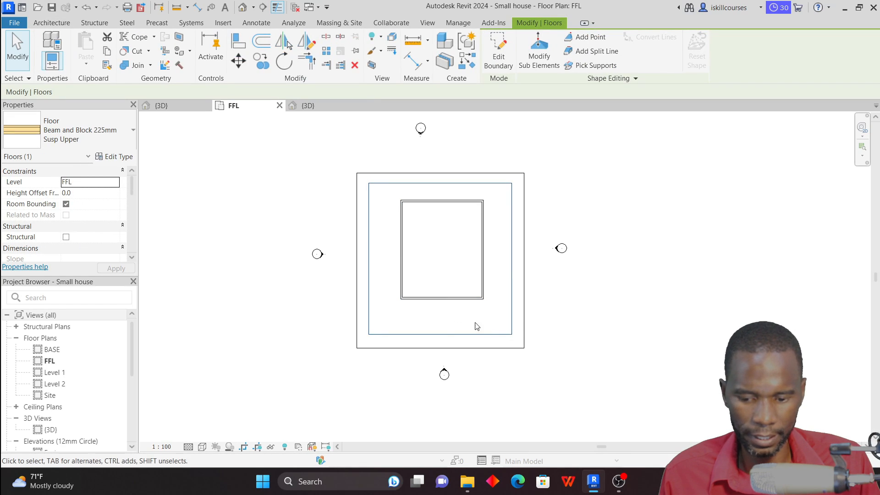
scroll(445, 324, "up", 2)
key("Escape")
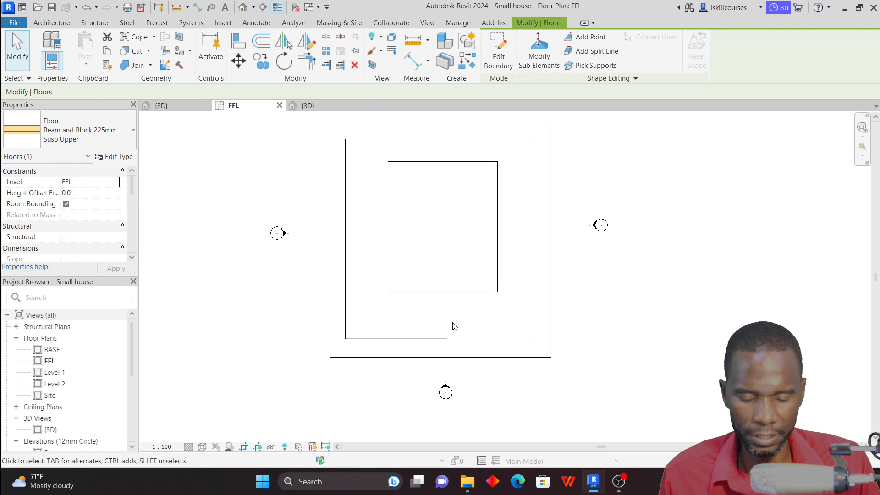
left_click(257, 23)
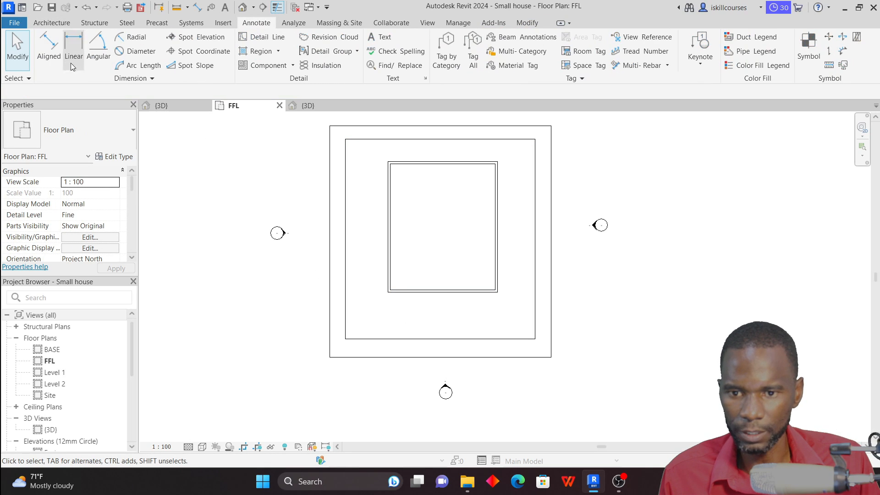
left_click(48, 46)
left_click(454, 339)
scroll(452, 305, "up", 2)
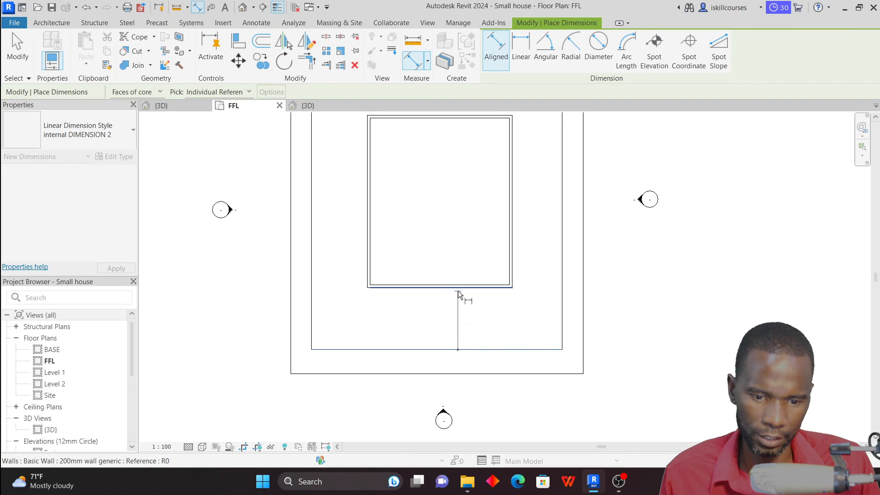
left_click(457, 289)
left_click(449, 314)
scroll(444, 317, "up", 3)
scroll(444, 317, "down", 4)
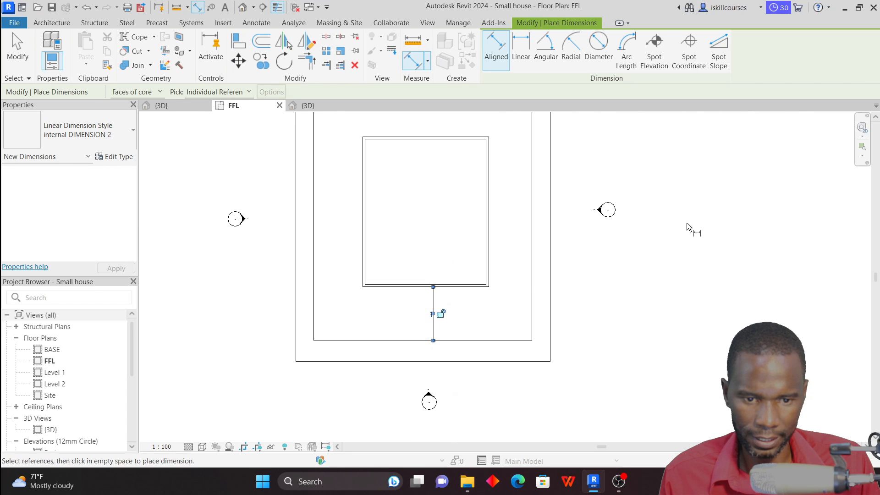
right_click(633, 143)
left_click(660, 149)
scroll(463, 235, "down", 1)
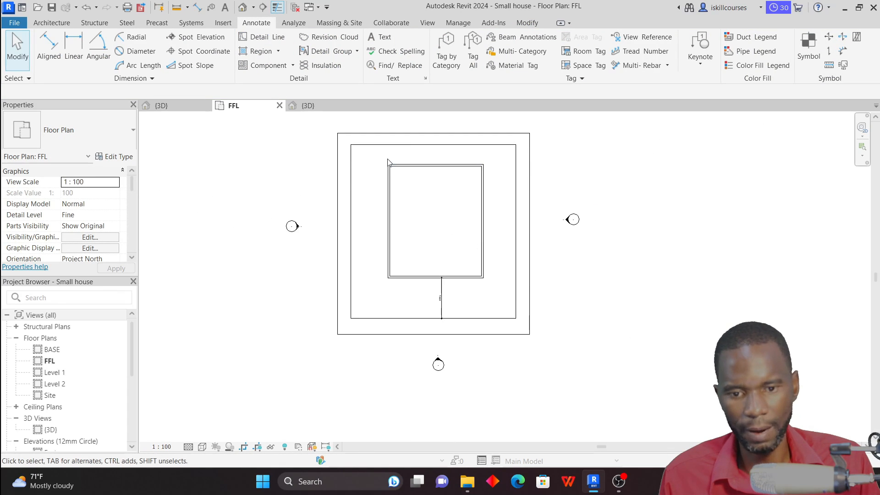
Nudge the four walls north together until the dimension from the floor's south edge to the south wall is about 5 m
left_click_drag(388, 162, 491, 285)
scroll(440, 304, "up", 2)
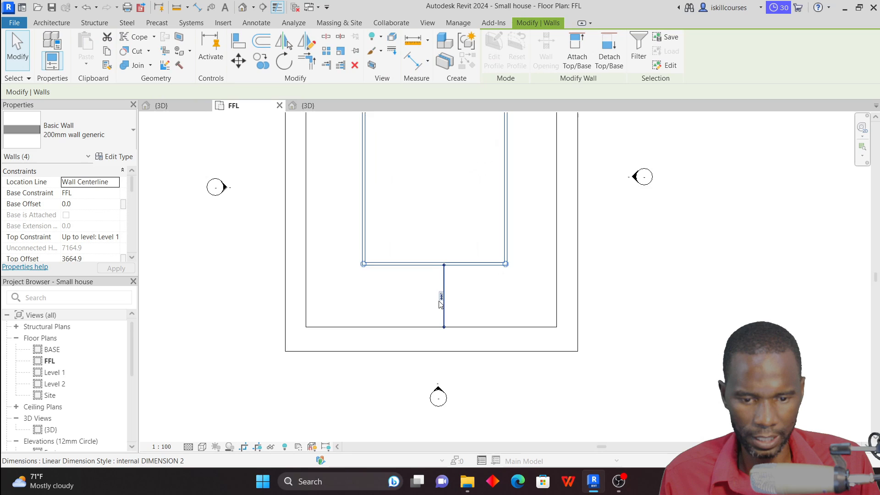
scroll(440, 304, "up", 2)
scroll(525, 320, "down", 3)
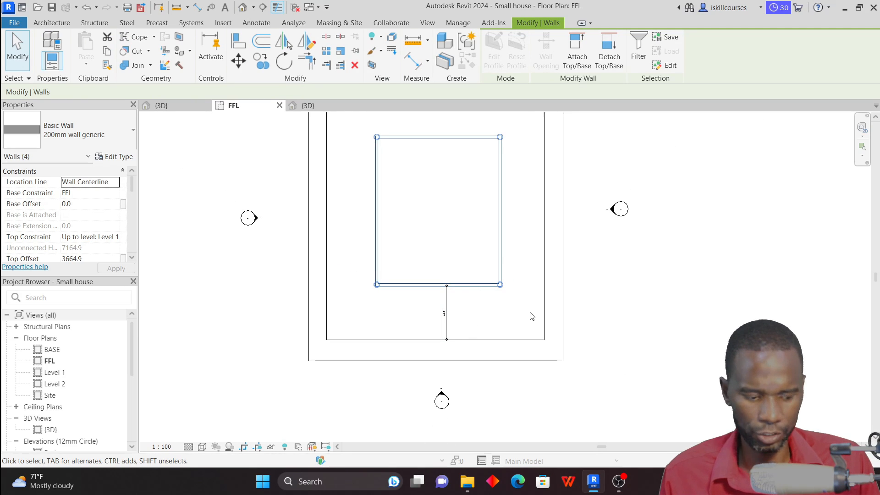
key("Down")
key("Down")
key("Down")
key("Down")
key("Down")
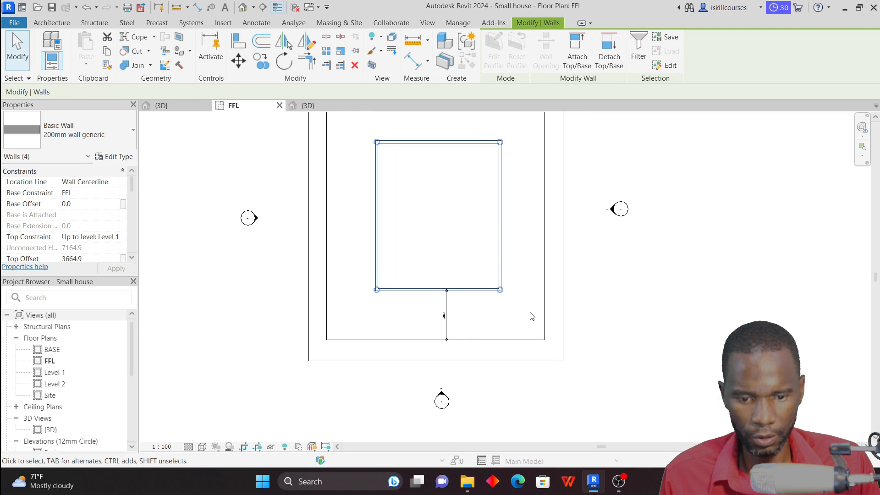
scroll(458, 327, "up", 5)
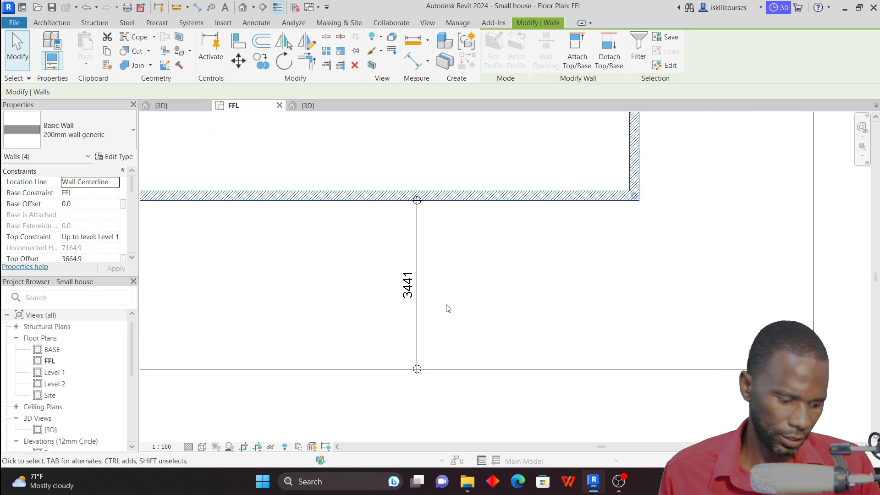
key("Up")
key("Up")
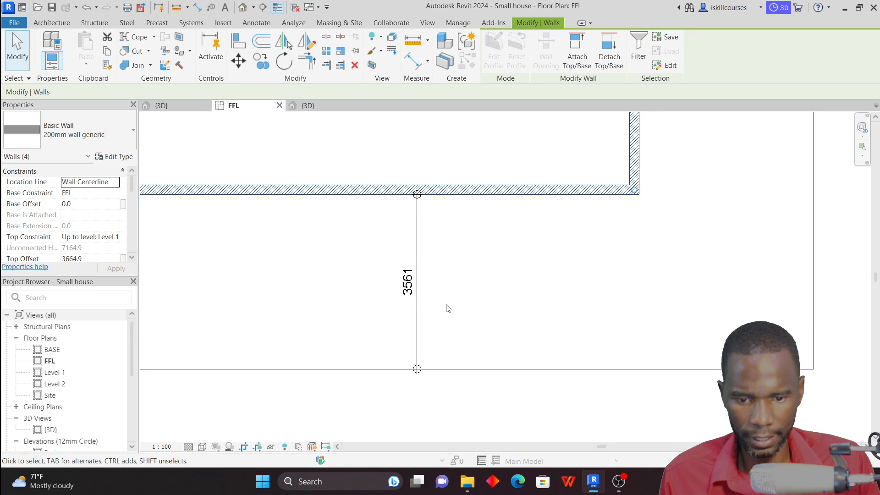
key("Up")
key("Up")
key("Up")
key("Up")
key("Up")
key("Up")
key("Up")
key("Up")
key("Up")
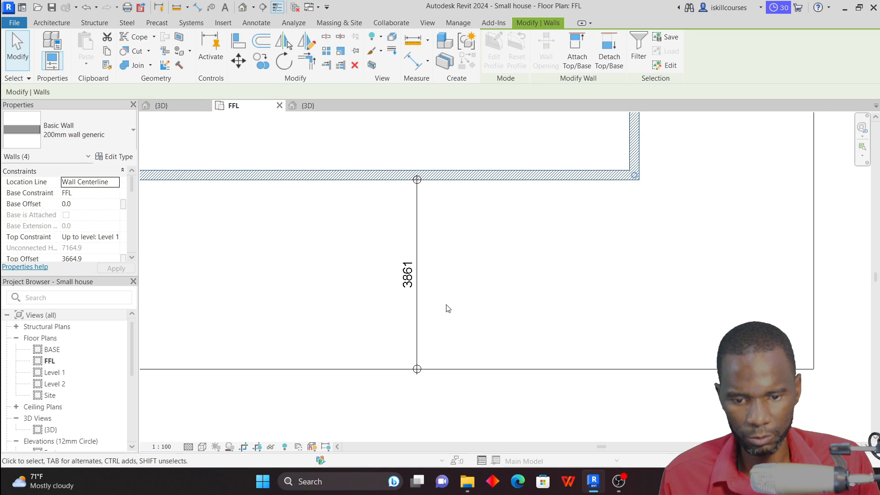
key("Up")
key("Up")
key("Up")
key("Up")
key("Up")
key("Up")
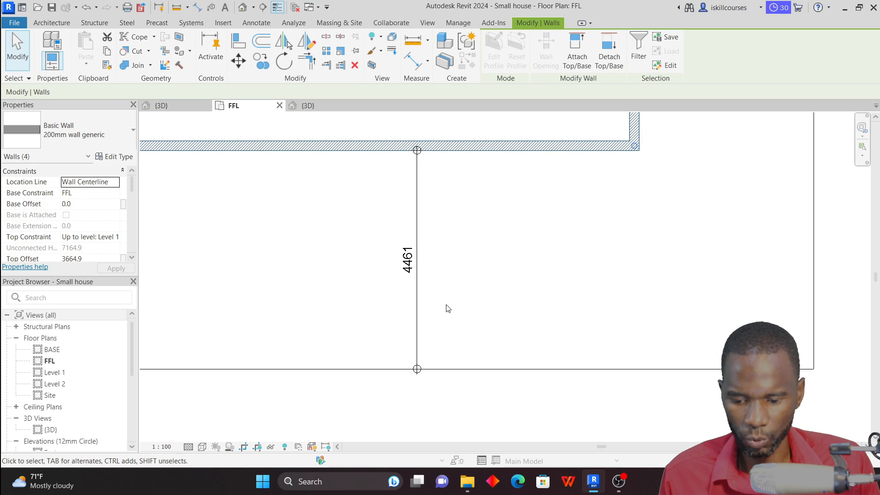
key("Up")
key("Up")
key("Up")
key("Up")
key("Up")
key("Up")
key("Up")
key("Up")
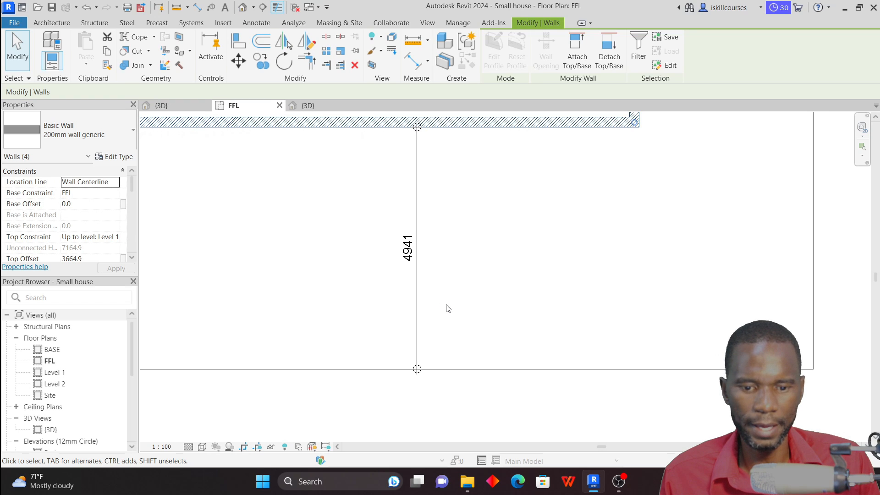
key("Up")
key("Up")
scroll(457, 329, "down", 7)
left_click(691, 290)
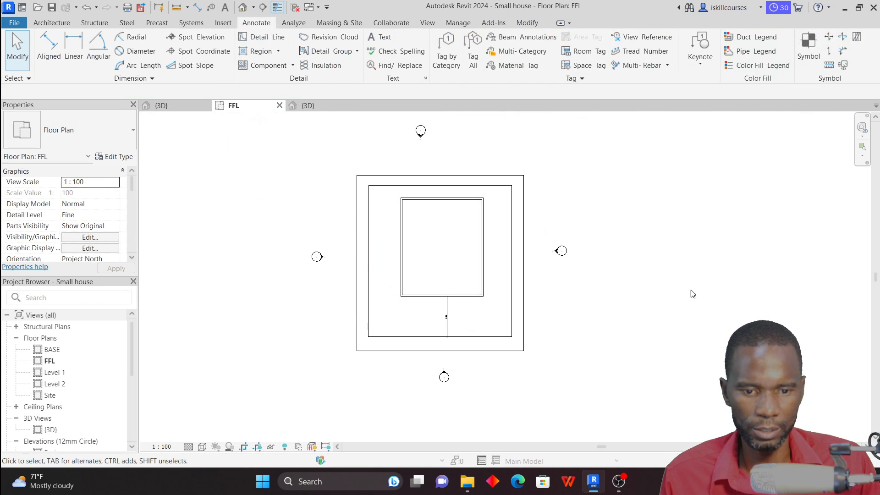
Inspect the repositioned walls in the 3D view and return to the FFL floor plan
scroll(431, 231, "up", 2)
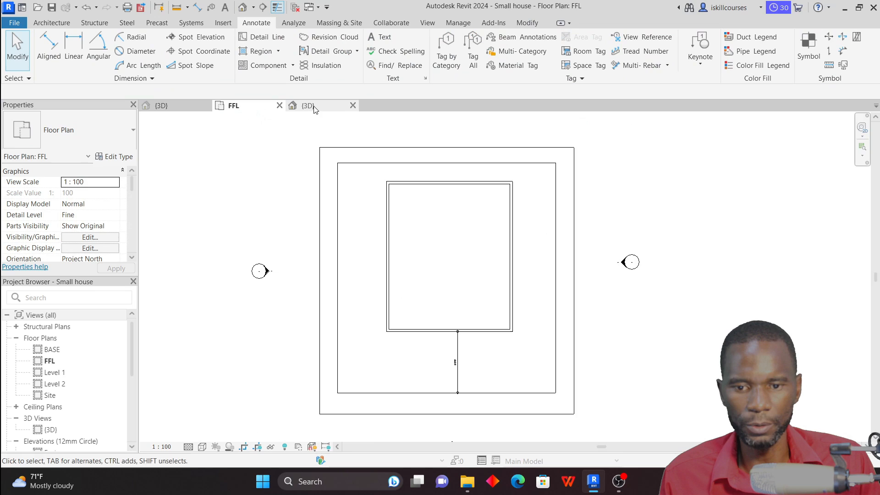
left_click(348, 106)
middle_click_drag(550, 243, 500, 231, "shift")
left_click(233, 105)
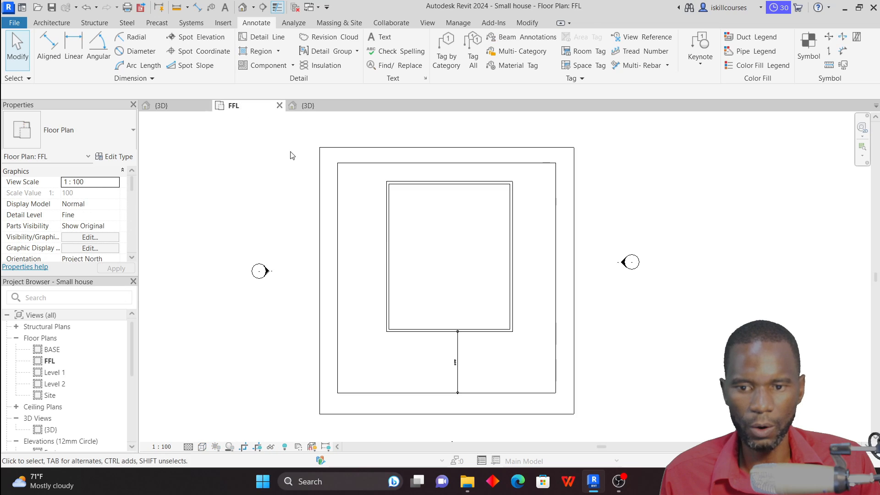
scroll(365, 228, "down", 2)
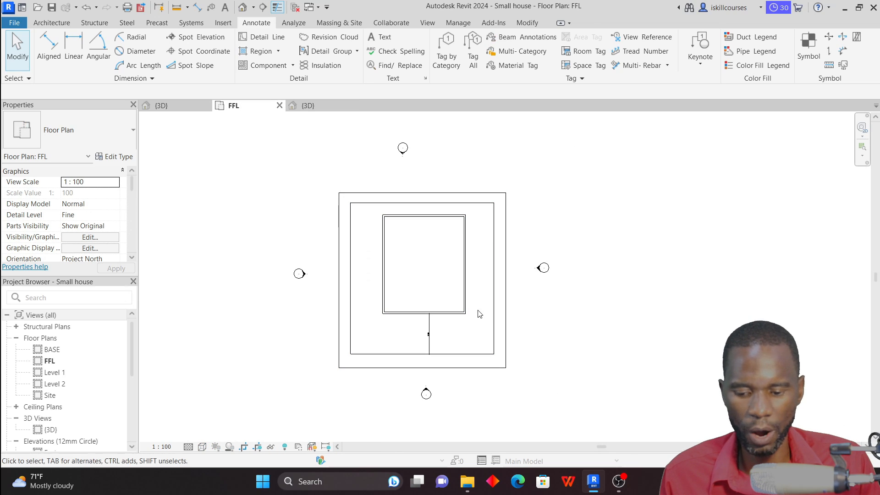
scroll(400, 248, "up", 2)
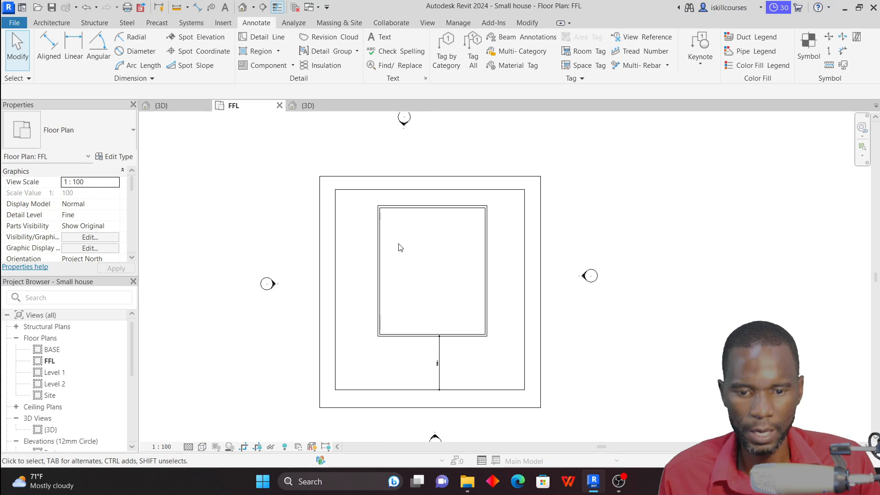
Start a roof by footprint and sketch its rectangular boundary around the outer wall faces with a 400 mm offset
left_click(55, 26)
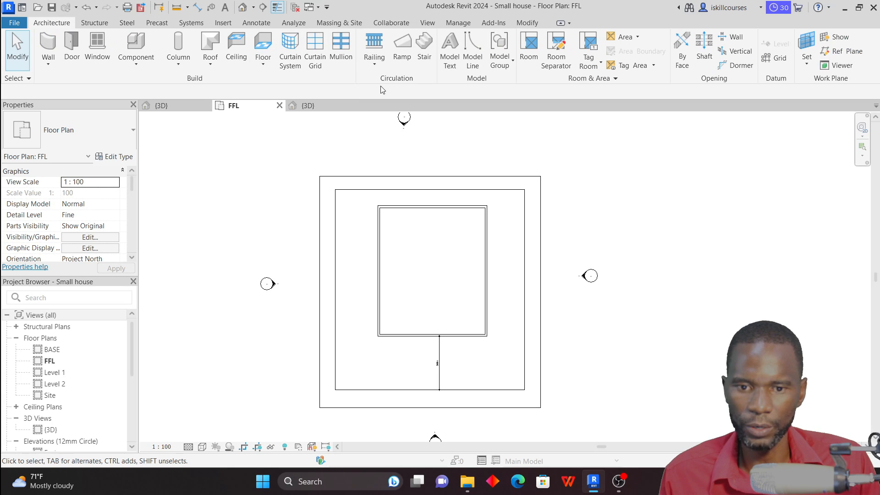
left_click(212, 66)
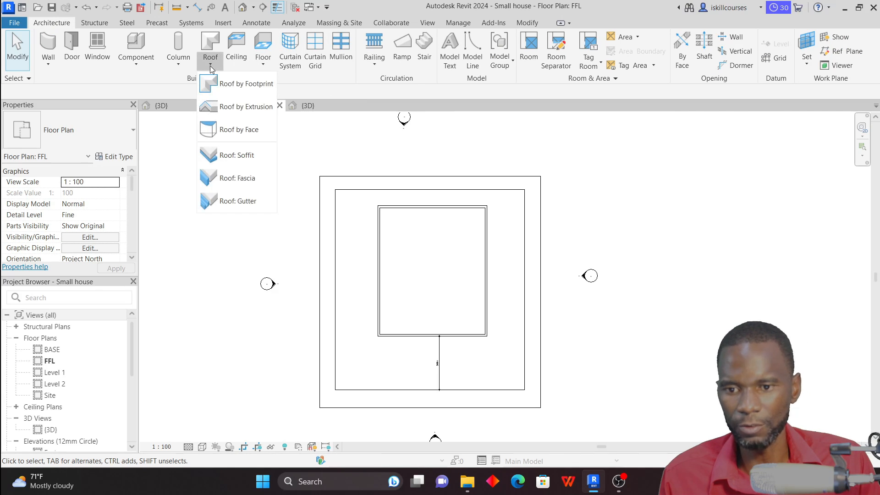
left_click(231, 83)
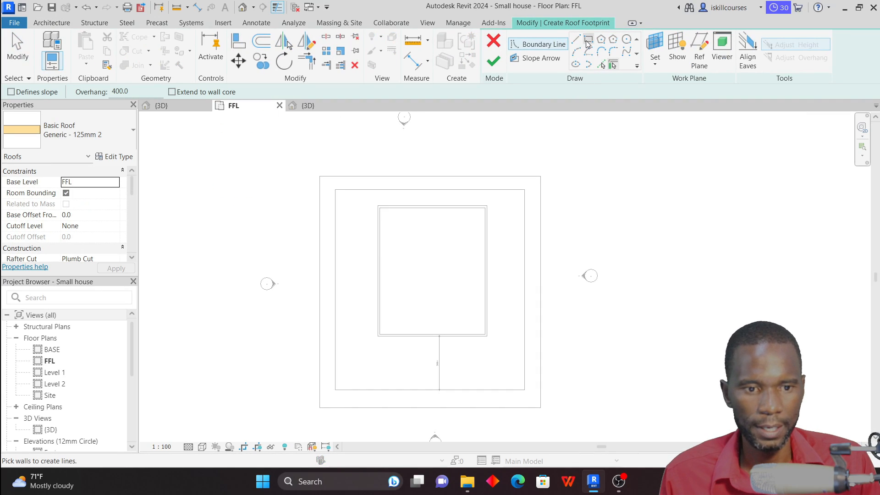
left_click(588, 43)
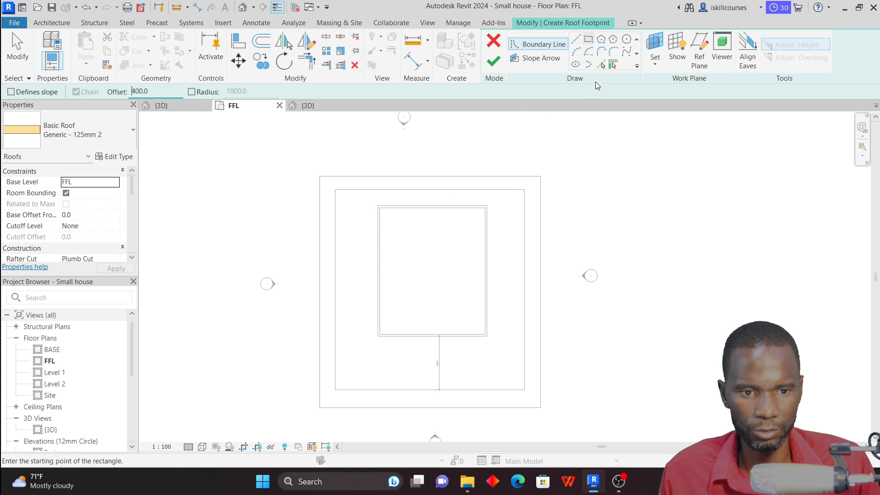
scroll(377, 205, "up", 4)
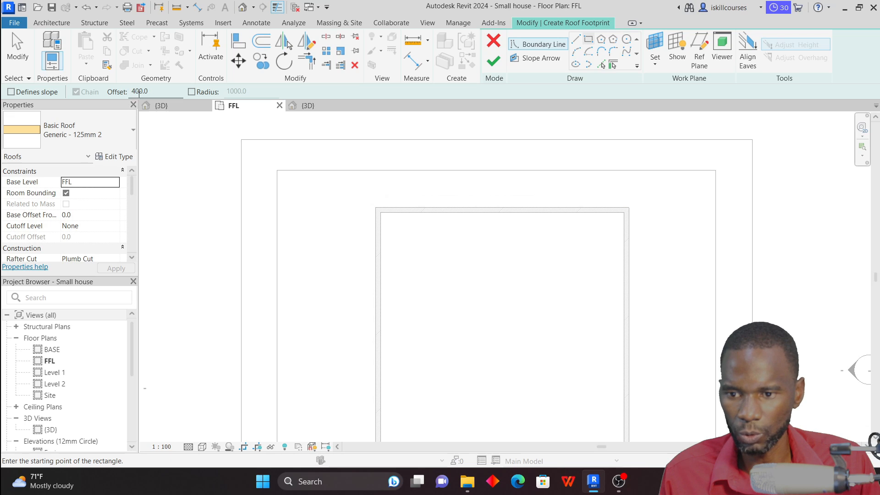
scroll(378, 210, "up", 1)
left_click(376, 208)
scroll(376, 208, "down", 4)
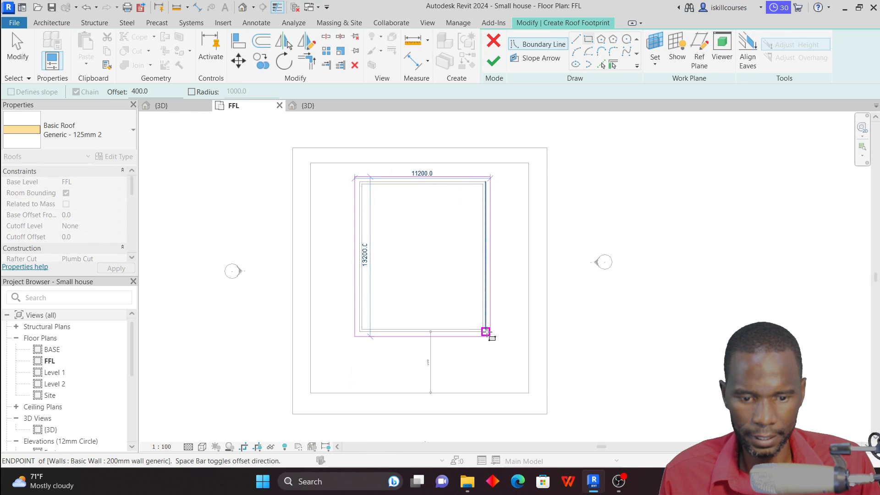
left_click(486, 331)
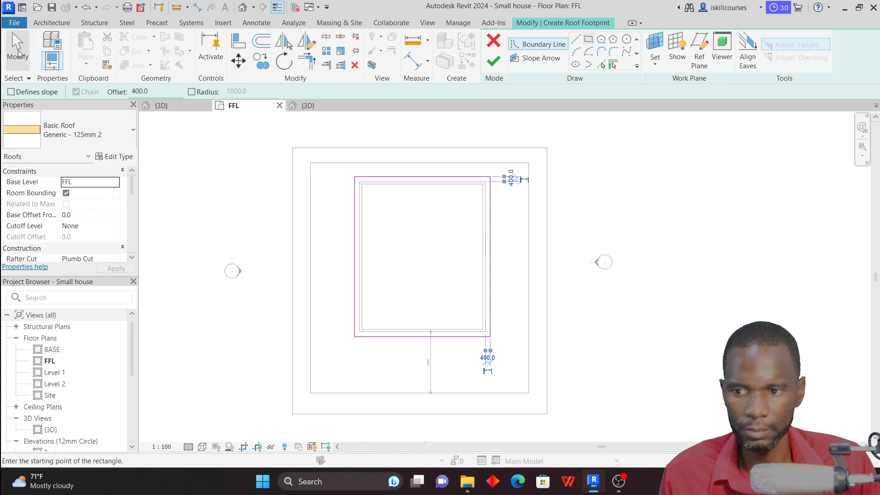
Make the east and west footprint edges slope-defining and set their slope to 52°
left_click(17, 54)
left_click(355, 253)
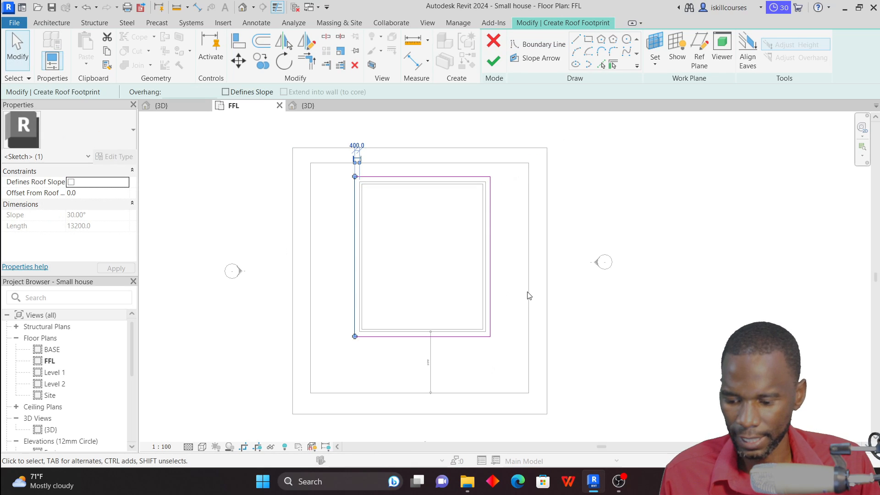
left_click(490, 269, "ctrl")
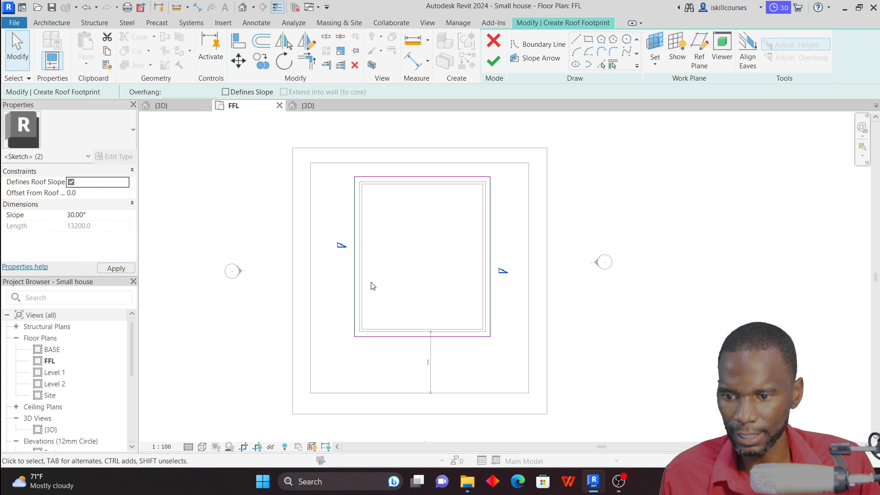
left_click(101, 213)
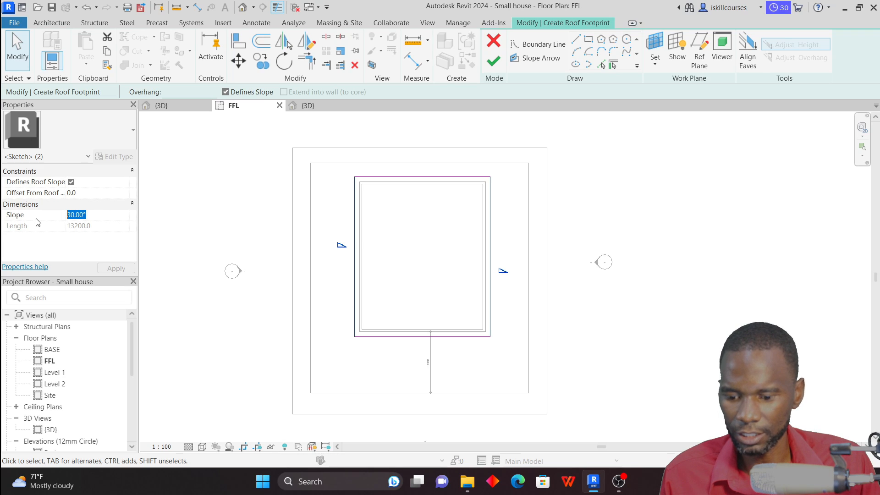
type("5")
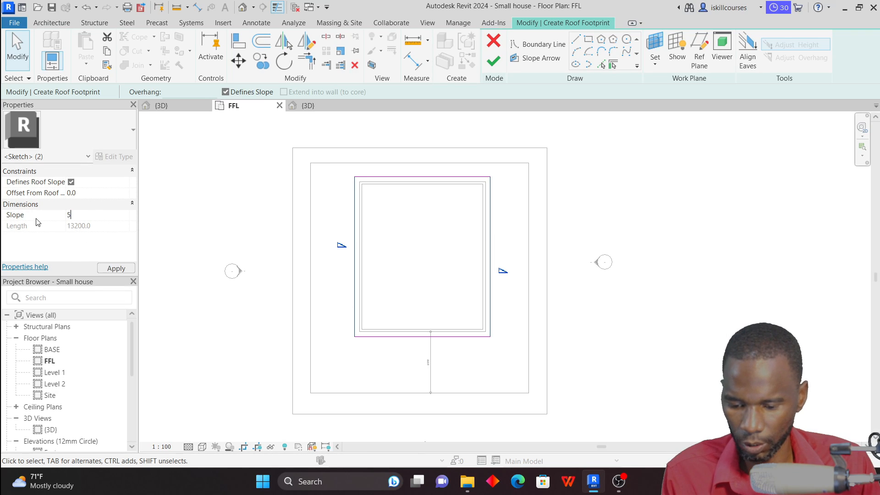
type("2")
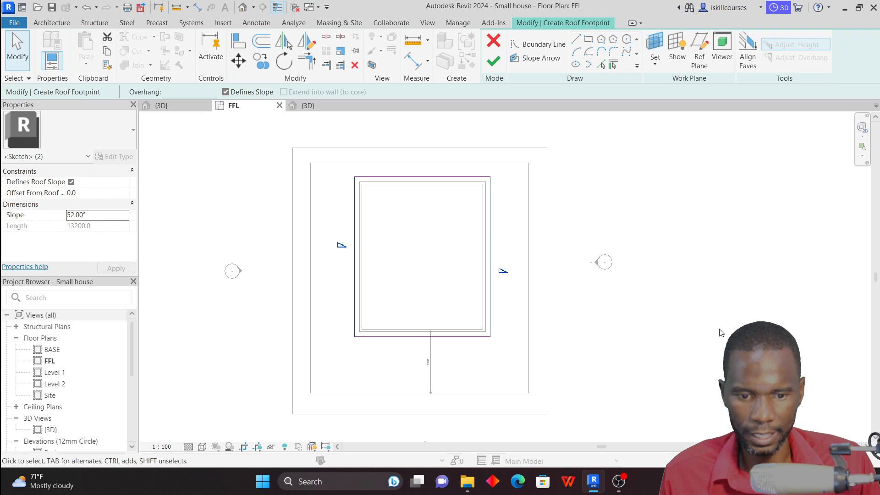
left_click(679, 235)
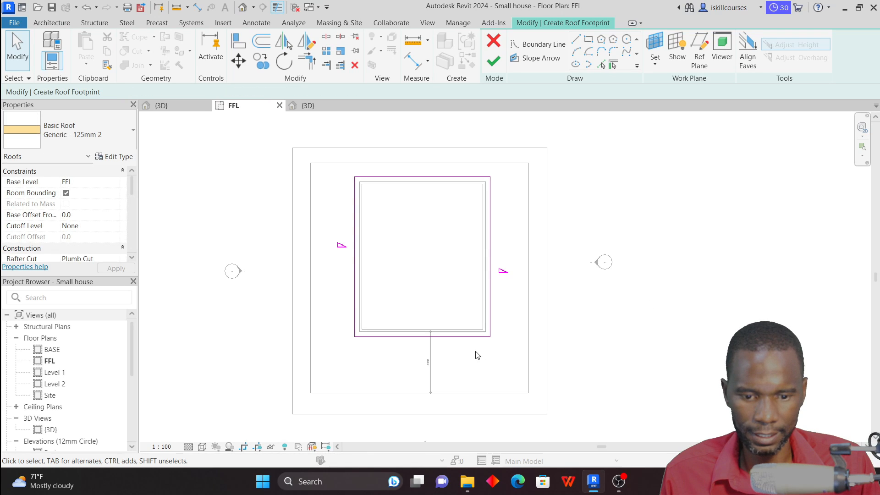
Finish the roof footprint sketch and inspect the roof against the walls in the 3D view
left_click(493, 61)
left_click(308, 106)
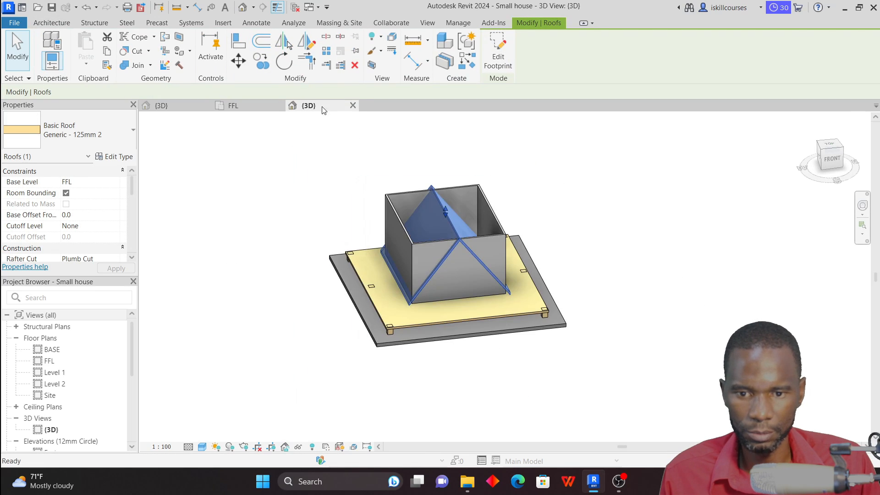
middle_click_drag(646, 311, 680, 278, "shift")
scroll(464, 237, "up", 4)
scroll(438, 326, "down", 1)
scroll(646, 243, "up", 1)
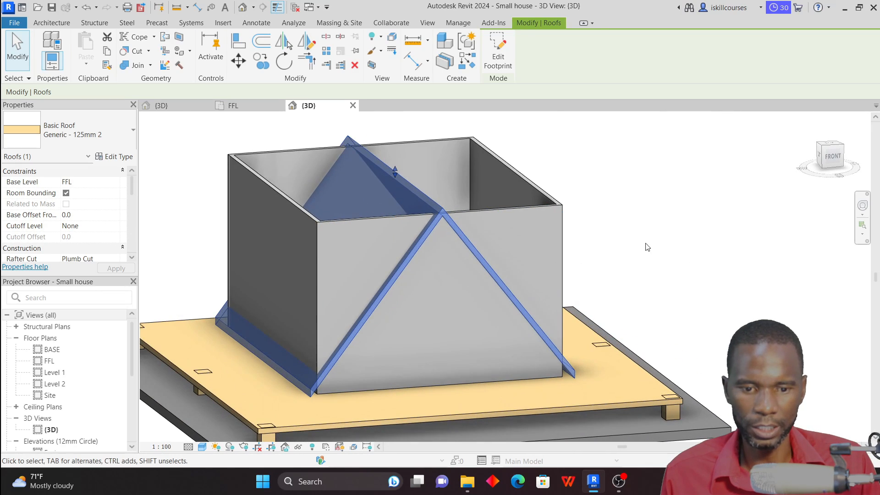
left_click(645, 243)
scroll(575, 232, "down", 2)
scroll(511, 225, "up", 1)
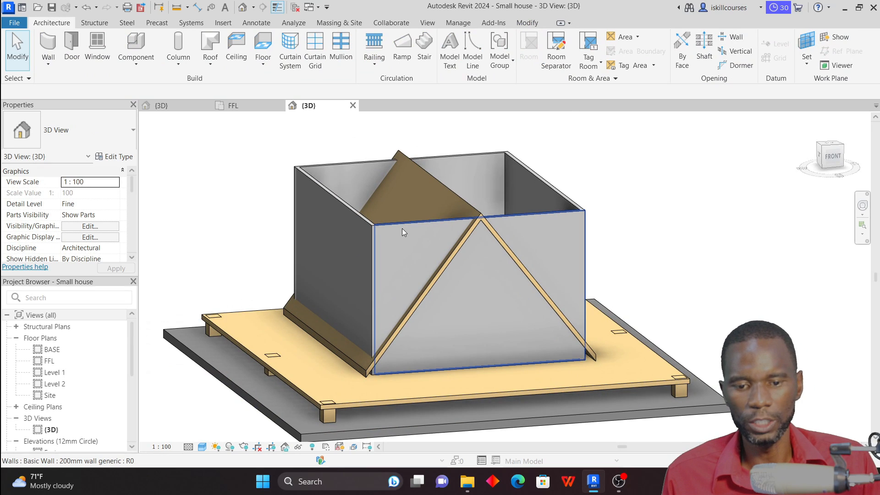
Attach the tops of all four walls to the pitched roof
left_click(450, 224)
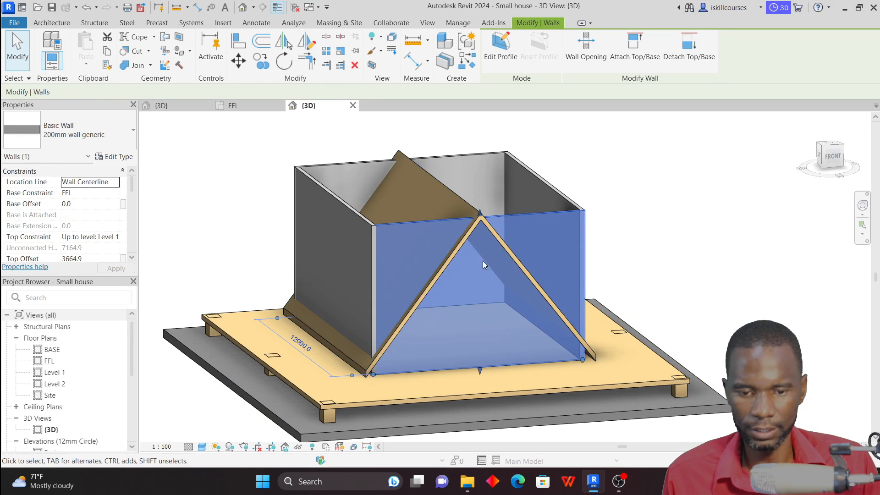
left_click(554, 177, "ctrl")
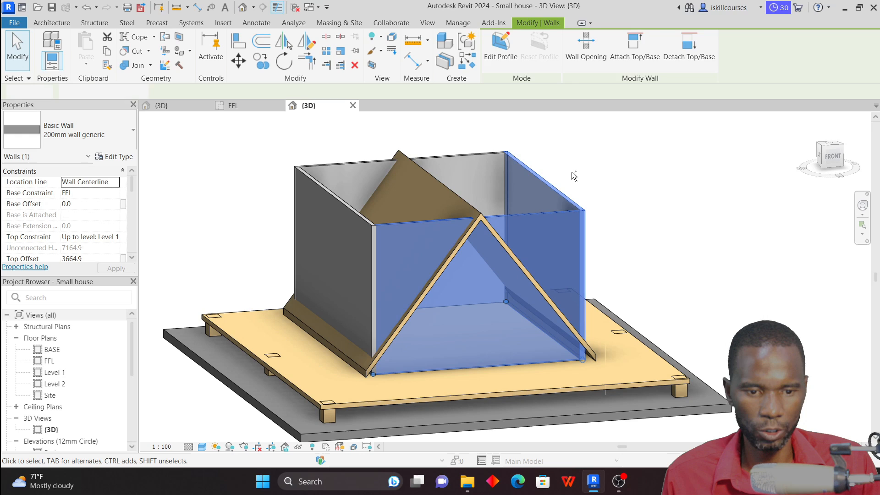
left_click(448, 151, "ctrl")
left_click(332, 196, "ctrl")
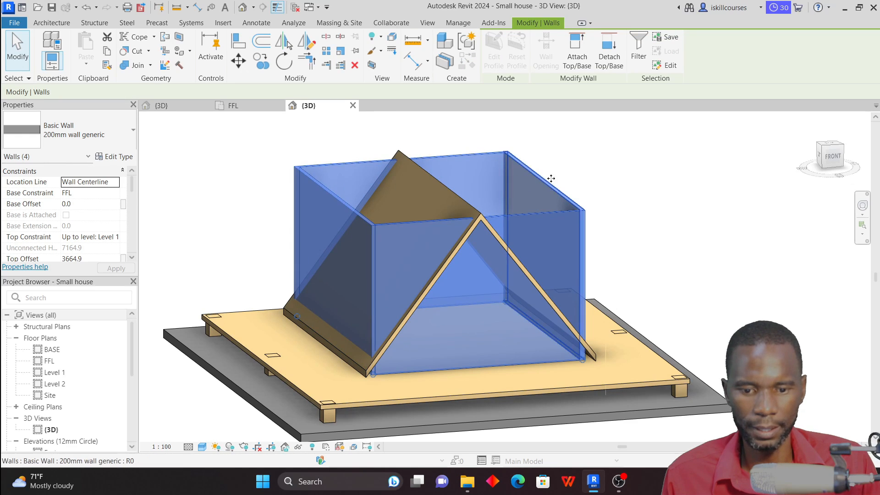
left_click(576, 50)
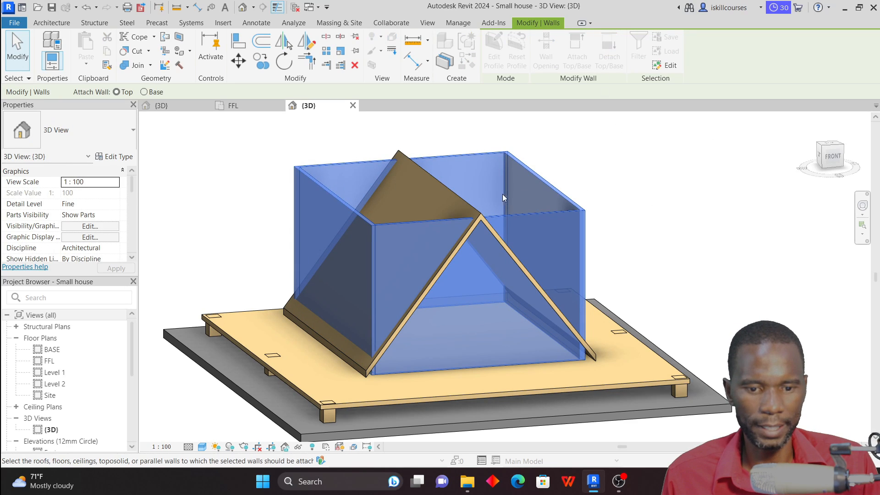
left_click(478, 213)
left_click(636, 214)
left_click_drag(586, 211, 615, 204)
scroll(483, 154, "down", 2)
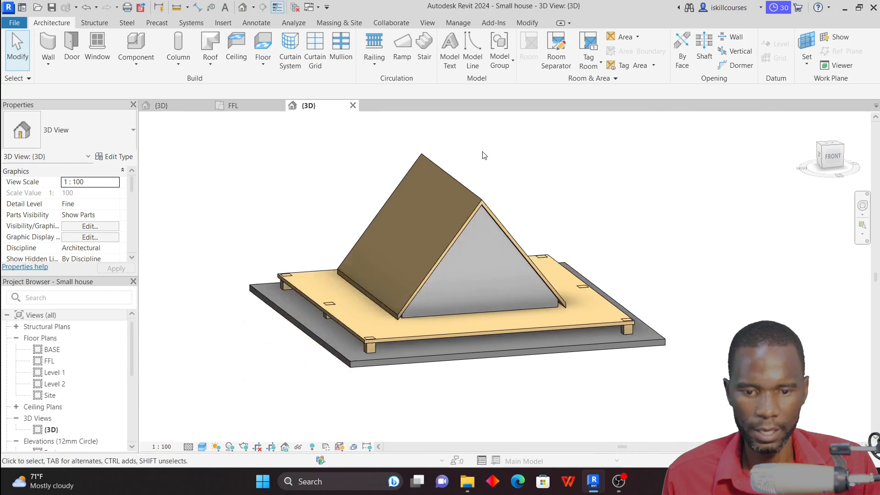
Edit the roof footprint in the FFL plan, moving its south edge out to 4200 mm from the south wall, and finish the sketch
middle_click_drag(630, 202, 615, 229, "ctrl")
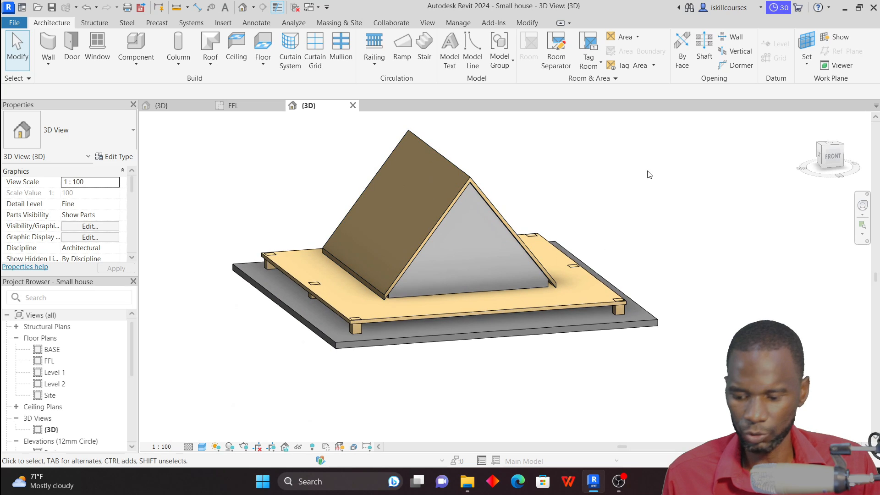
middle_click_drag(647, 172, 660, 209, "shift")
scroll(496, 213, "up", 1)
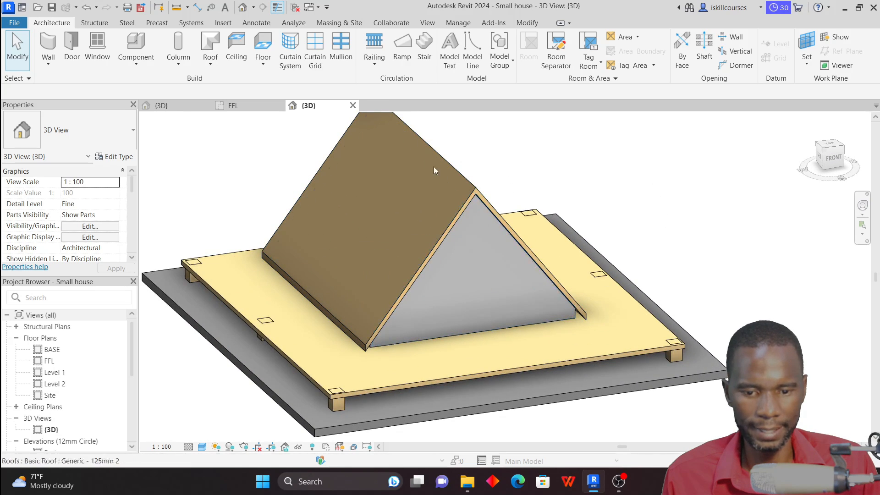
scroll(434, 170, "down", 1)
scroll(469, 173, "up", 1)
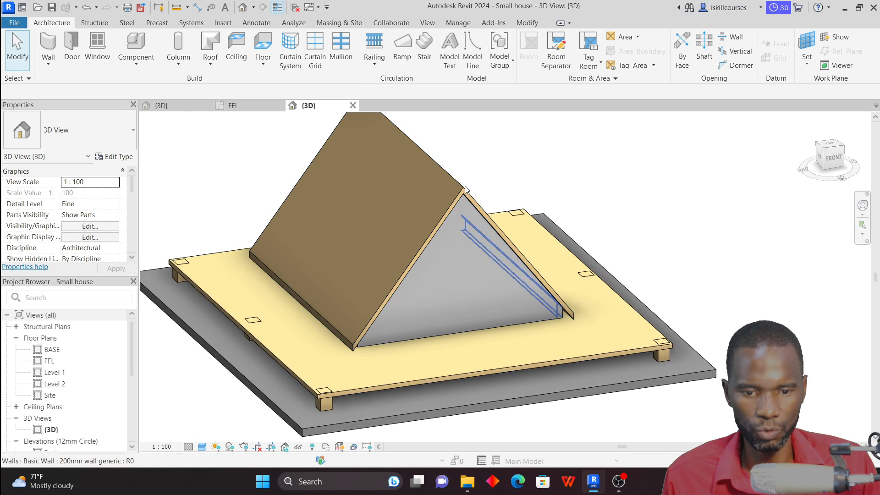
left_click(464, 187)
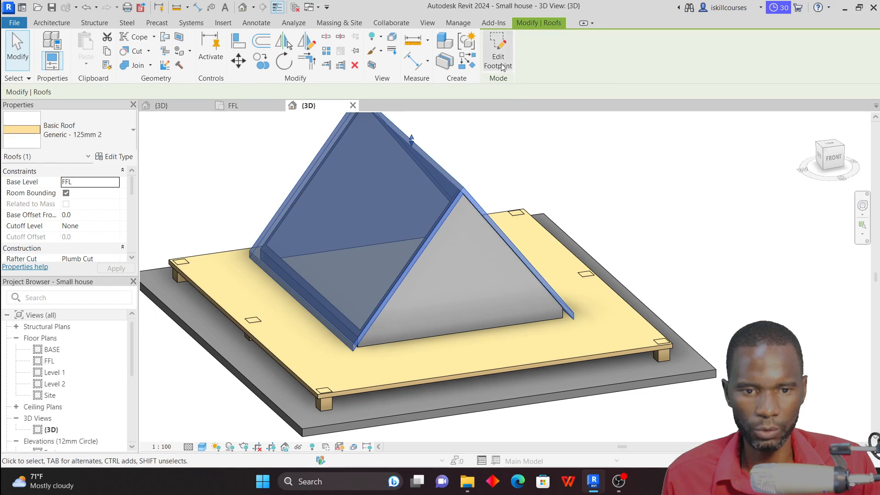
left_click(498, 51)
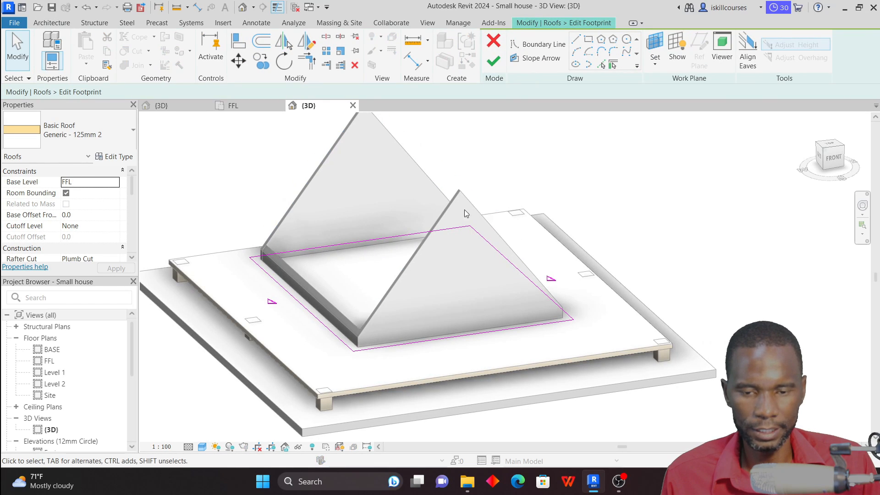
left_click(247, 108)
scroll(504, 279, "down", 2)
scroll(446, 343, "up", 2)
left_click(465, 315)
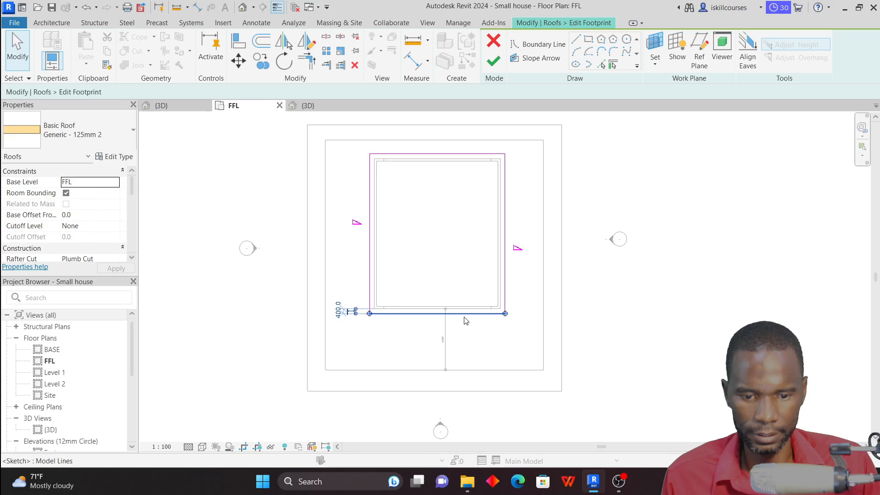
left_click_drag(468, 332, 469, 363)
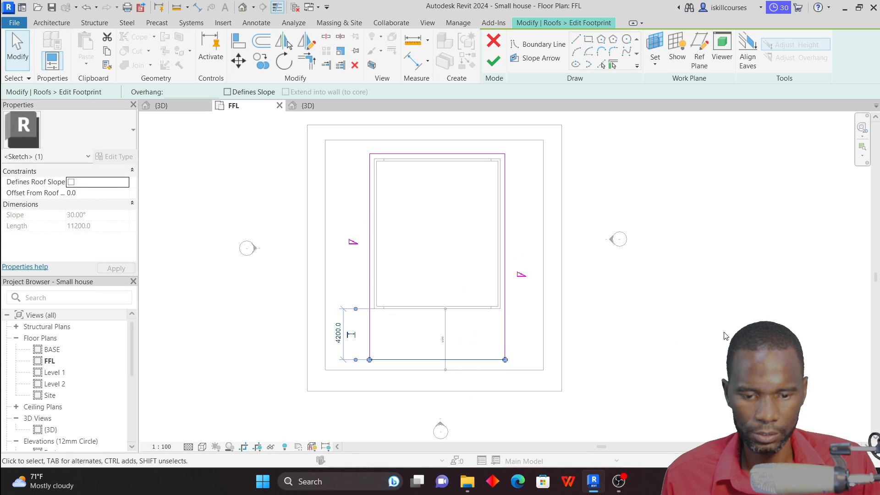
left_click(498, 64)
left_click(658, 254)
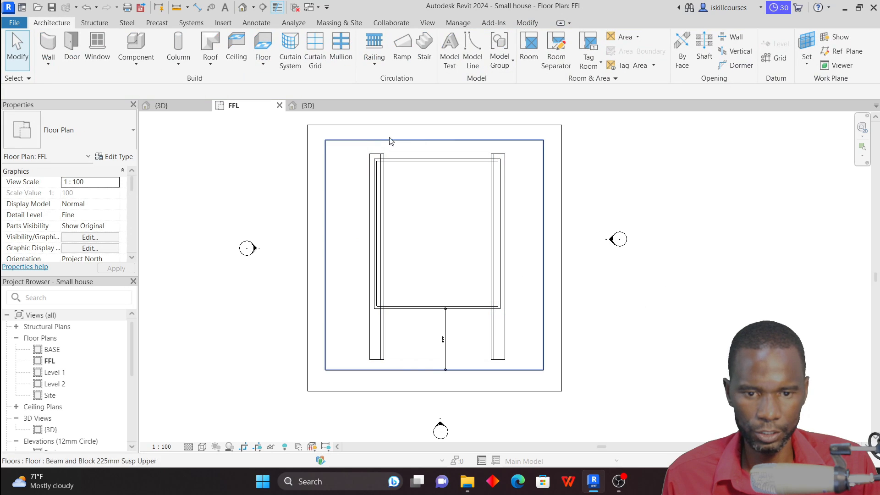
Set the roof's rafter cut to Two Cut - Plumb in the 3D view
left_click(312, 107)
middle_click_drag(620, 258, 709, 226, "shift")
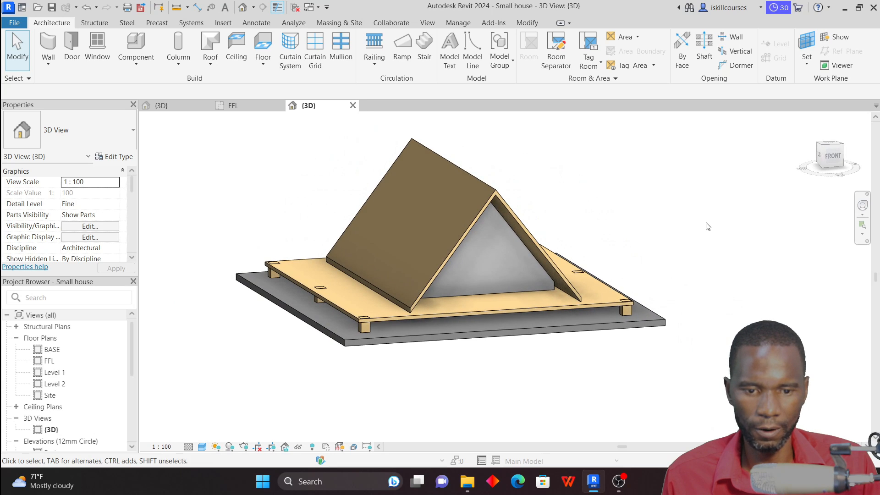
middle_click_drag(681, 257, 643, 241, "shift")
scroll(503, 309, "up", 8)
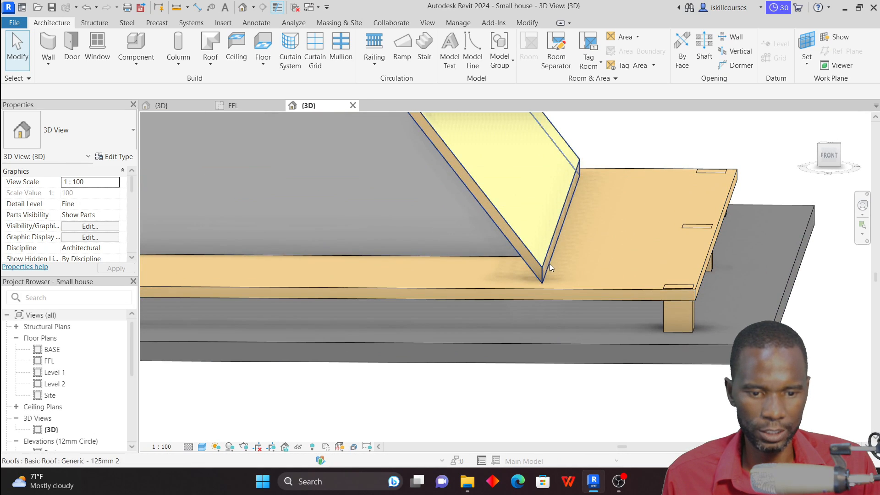
scroll(505, 257, "down", 1)
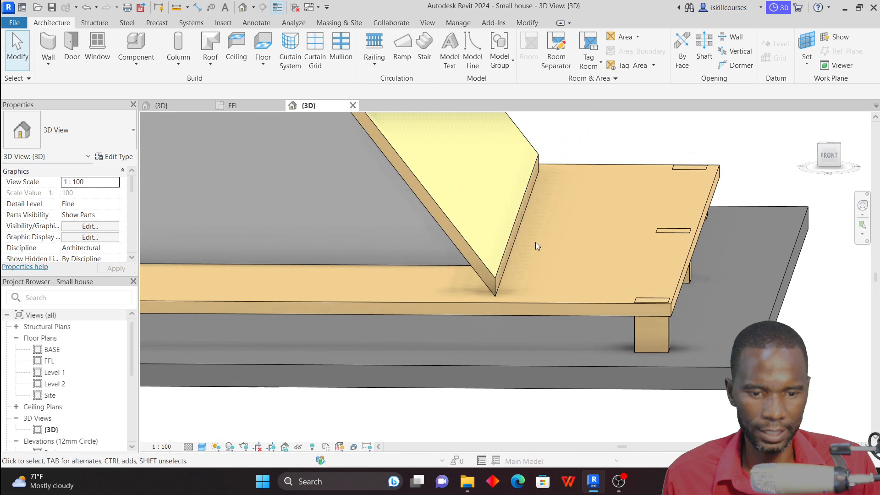
left_click(506, 250)
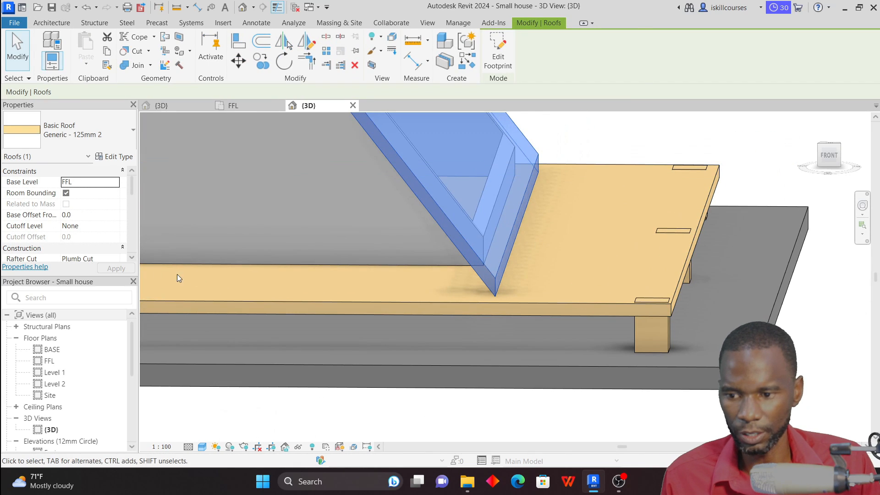
left_click(116, 229)
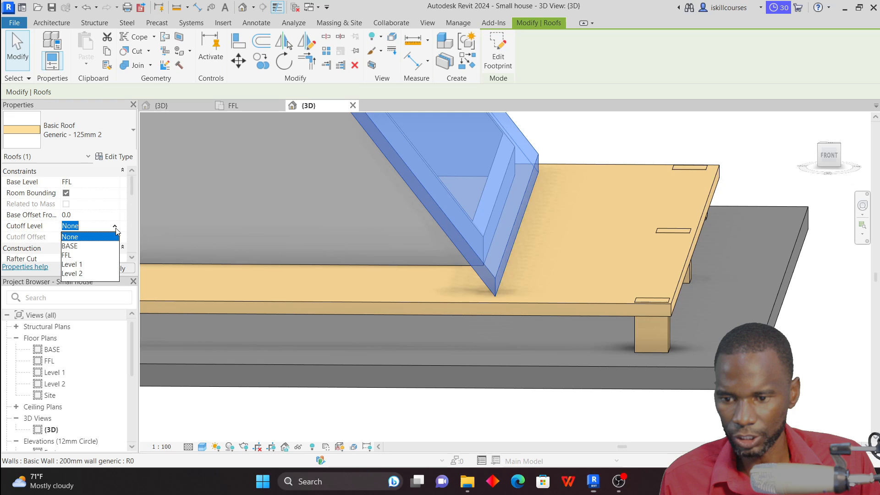
left_click(225, 214)
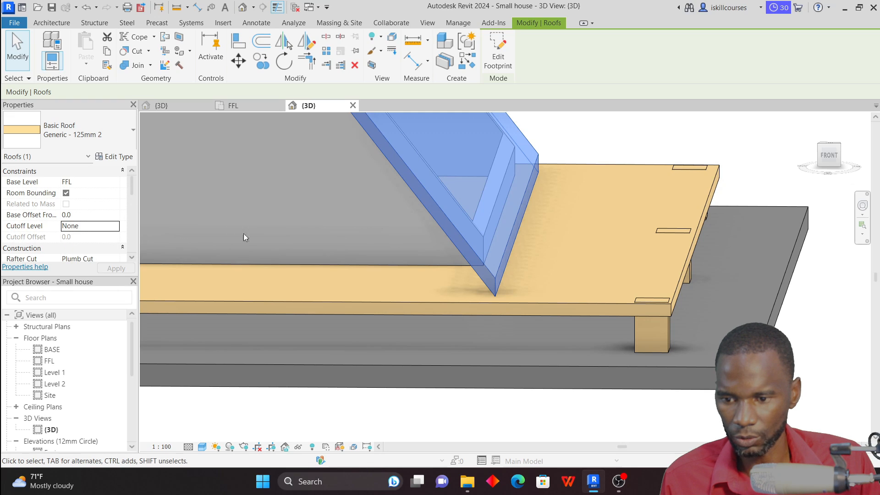
scroll(110, 230, "down", 1)
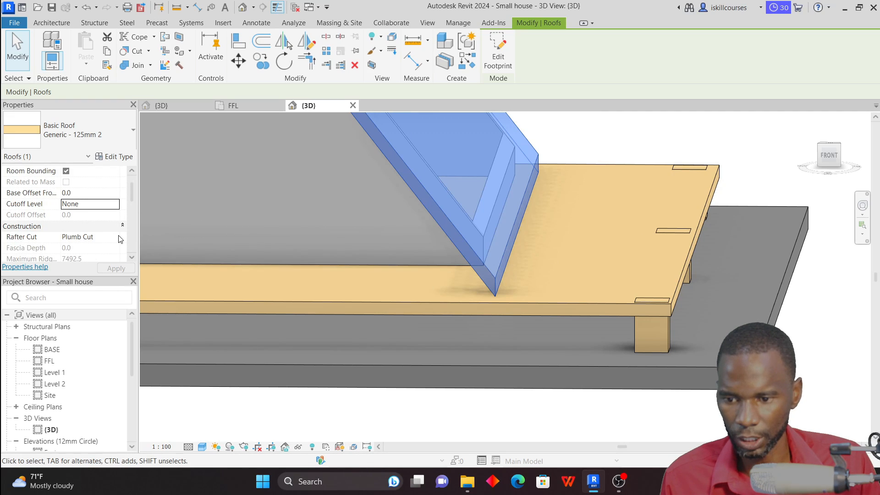
left_click(115, 238)
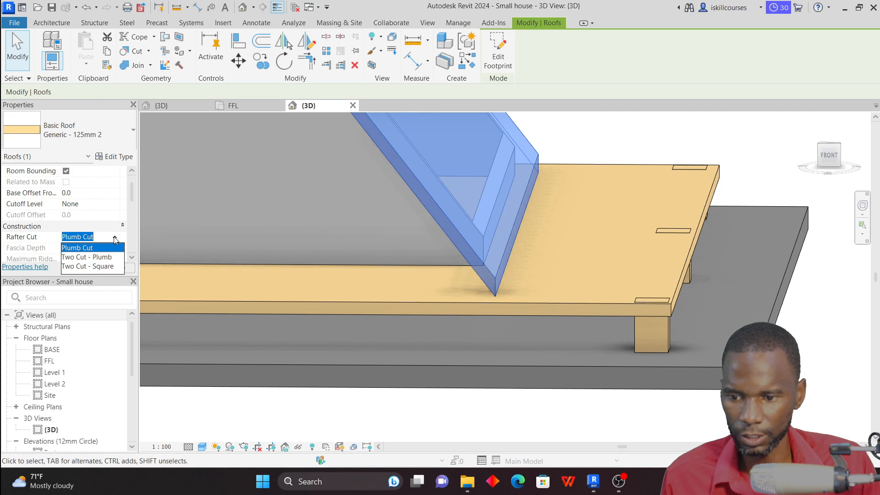
left_click(101, 257)
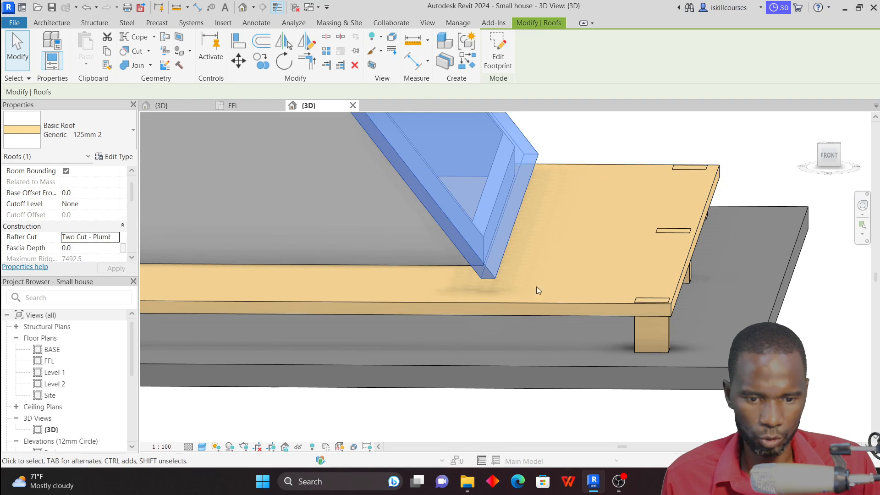
key("Escape")
Examine the trimmed eave edge up close and the overall roof shape from the front
middle_click_drag(587, 273, 581, 252, "shift")
scroll(438, 249, "up", 2)
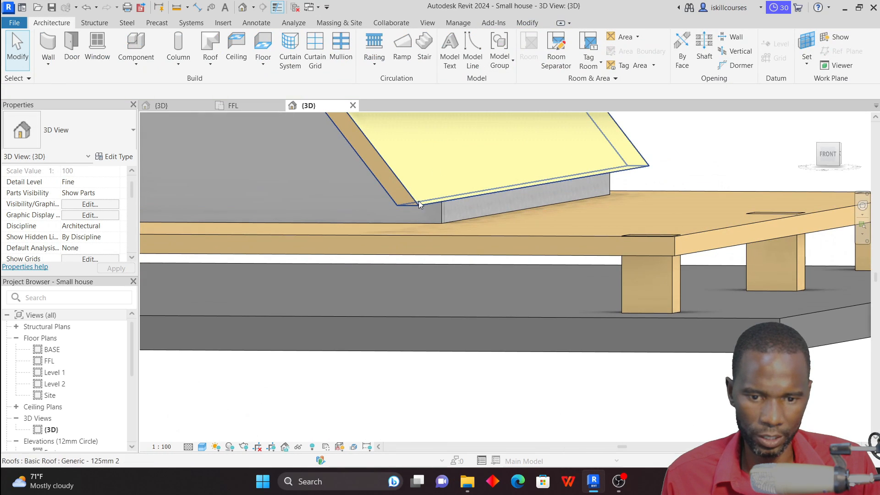
scroll(531, 285, "down", 6)
middle_click_drag(543, 287, 546, 247, "shift")
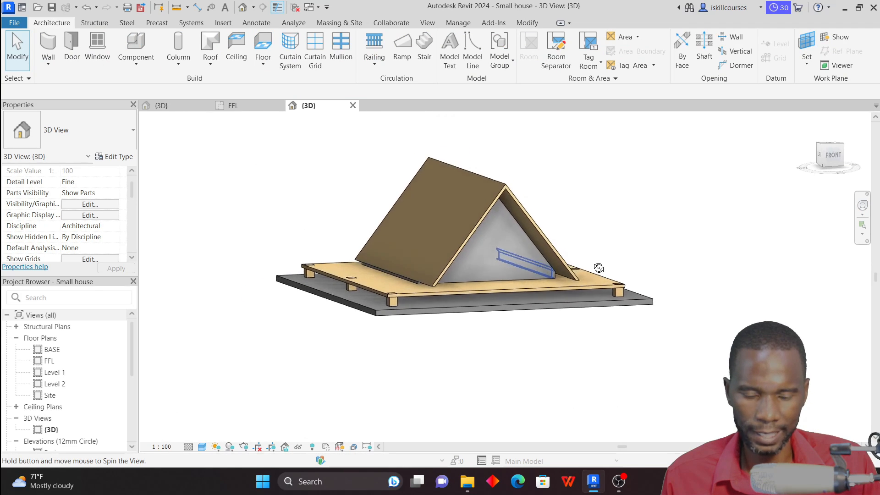
scroll(542, 246, "up", 4)
scroll(609, 229, "down", 2)
mouse_move(625, 243)
middle_mouse_down("shift")
mouse_move(601, 243)
mouse_move(646, 238)
mouse_move(658, 253)
middle_mouse_up("shift")
scroll(615, 243, "down", 2)
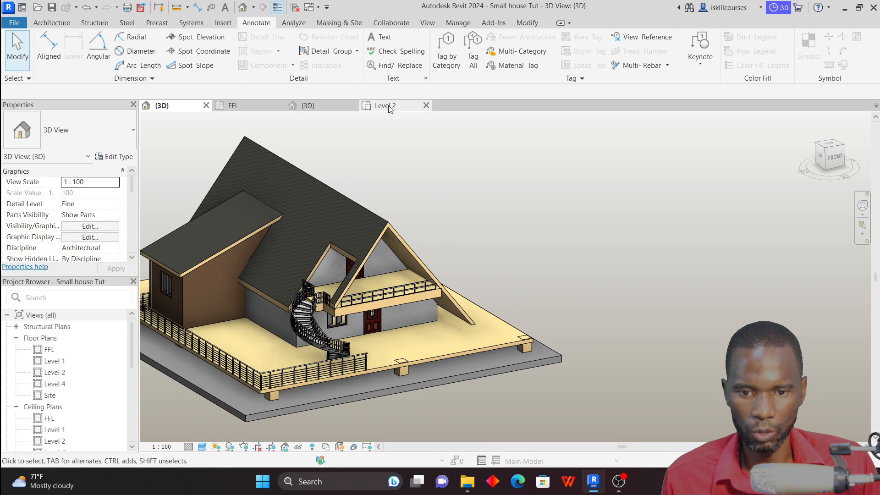
Create a rectangular architectural floor on Level 2 from the south wall's outer face towards the roof's south edge, and check it in 3D
left_click(389, 106)
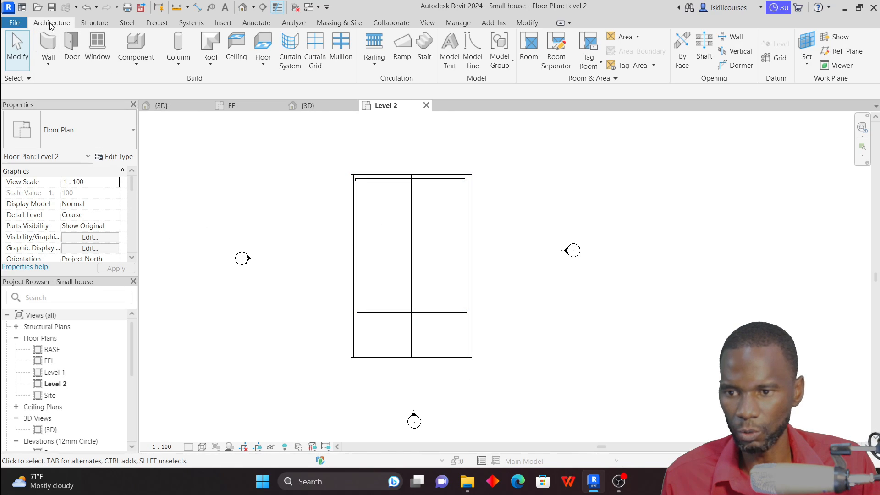
left_click(263, 64)
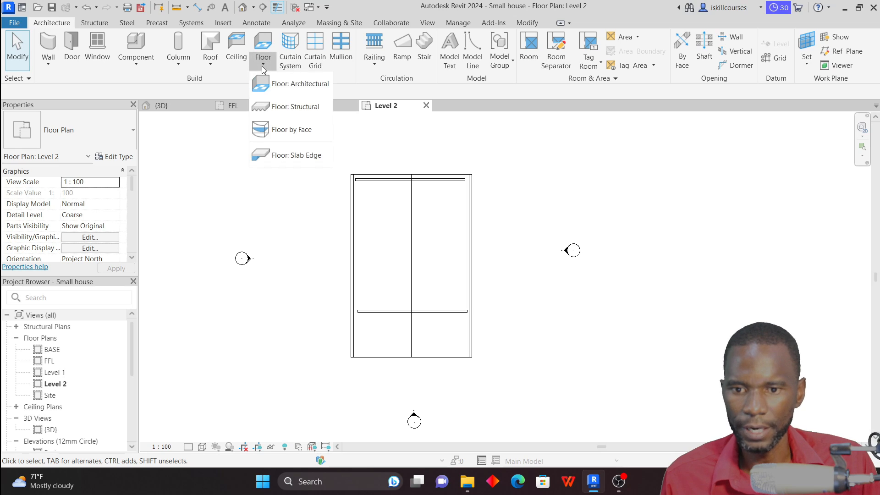
left_click(275, 84)
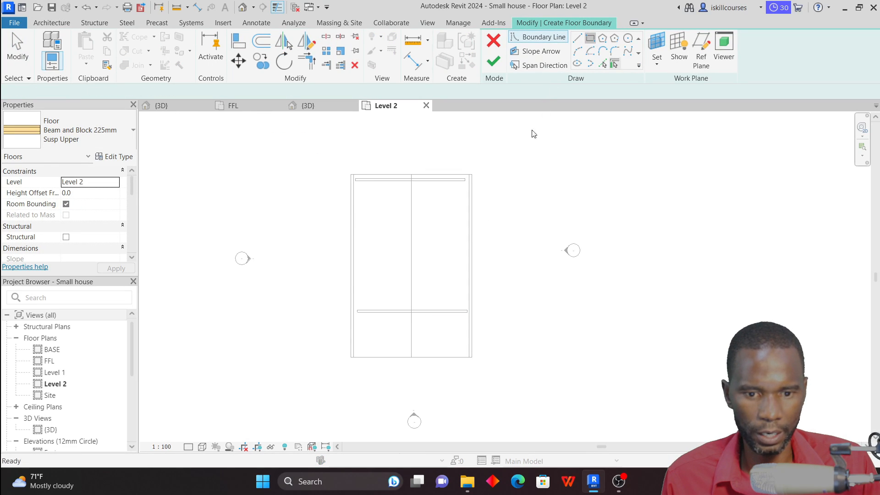
scroll(367, 321, "up", 4)
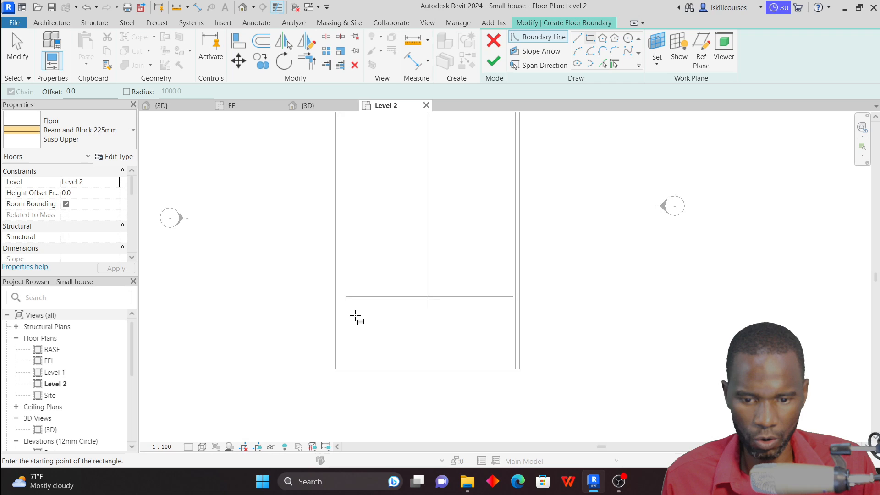
left_click(366, 295)
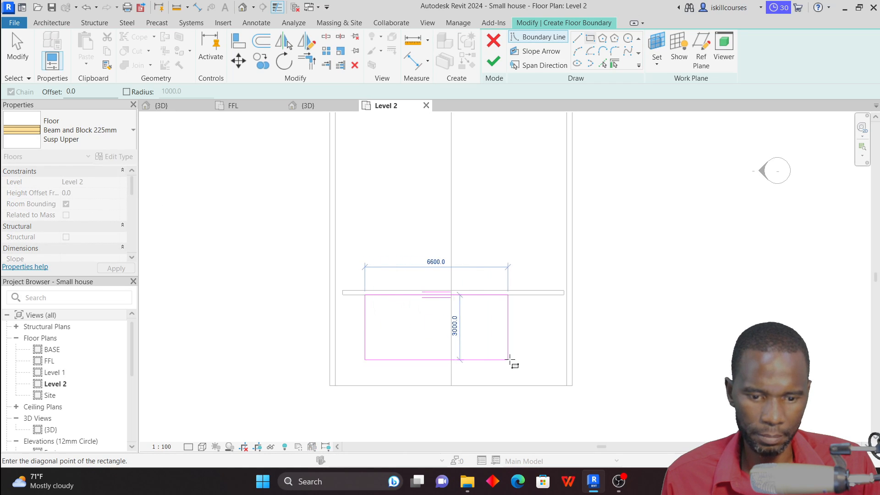
left_click(552, 355)
left_click(494, 61)
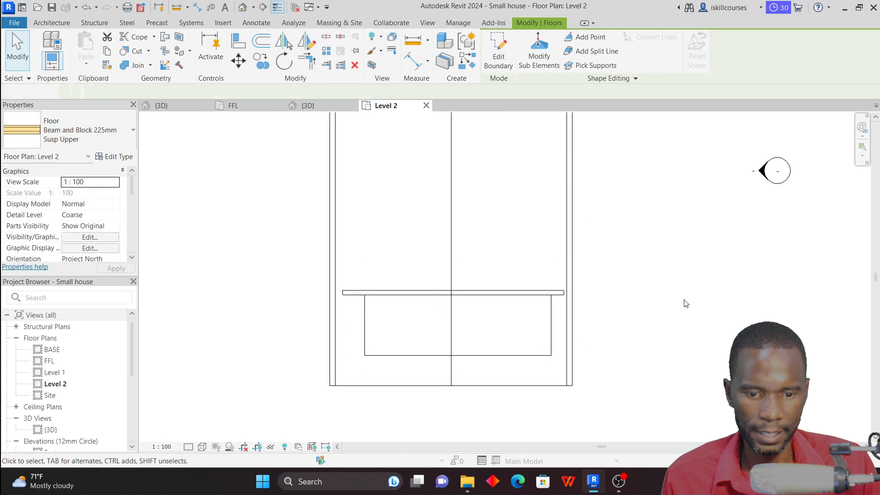
left_click(308, 106)
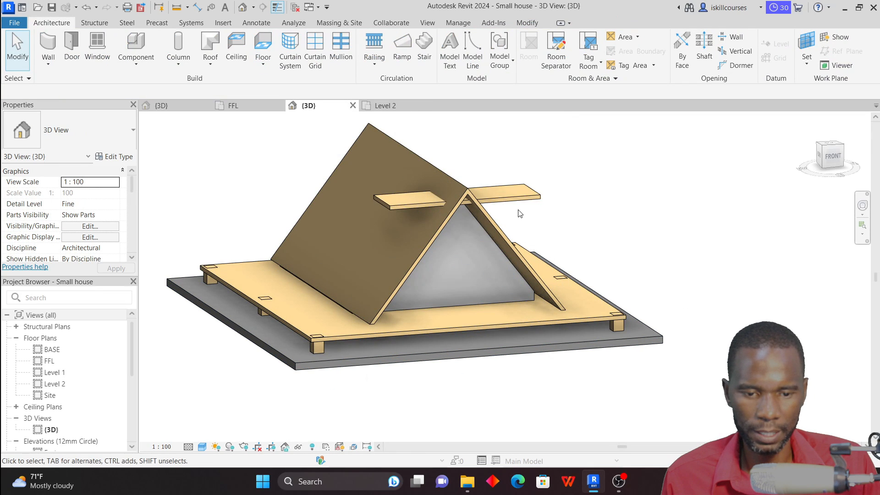
Set the balcony floor's level to Level 1 and inspect its new position between the roof slopes in 3D
left_click(519, 196)
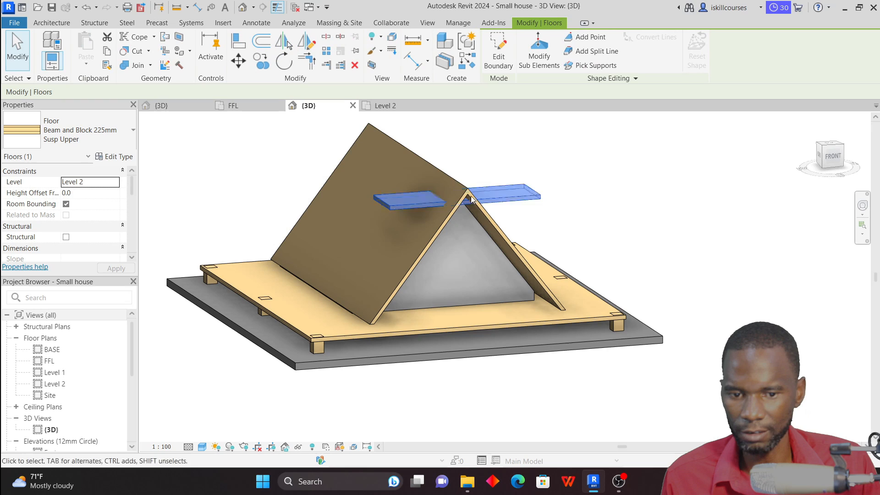
left_click(117, 182)
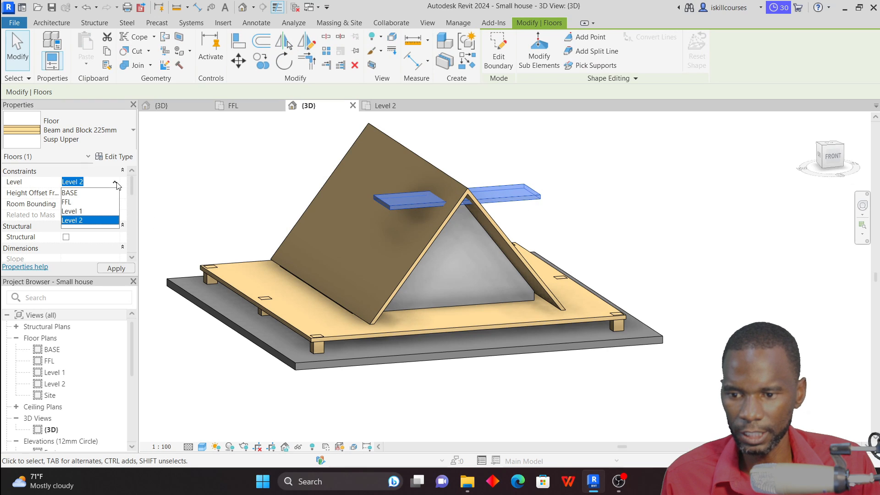
left_click(80, 216)
mouse_move(576, 216)
middle_mouse_down("shift")
mouse_move(604, 208)
mouse_move(619, 235)
mouse_move(576, 222)
middle_mouse_up("shift")
key("Escape")
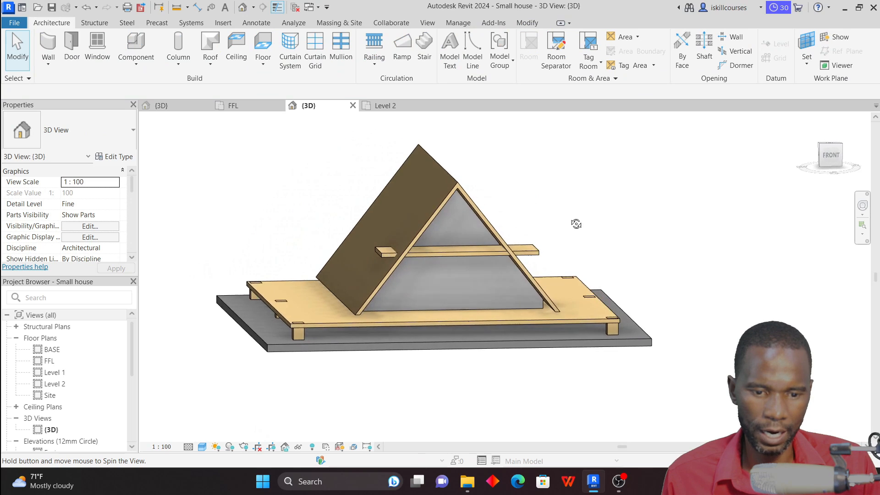
scroll(528, 248, "up", 5)
middle_click_drag(535, 246, 553, 269, "shift")
scroll(291, 254, "down", 4)
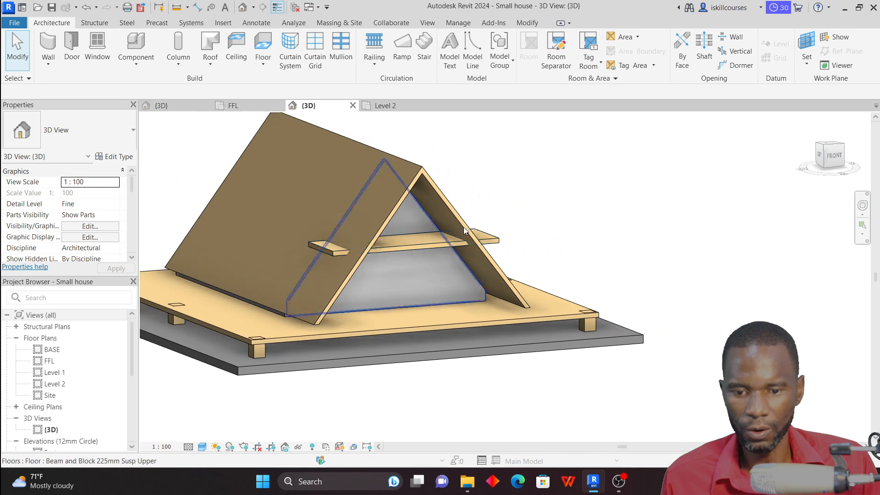
mouse_move(550, 207)
middle_mouse_down("shift")
mouse_move(556, 198)
mouse_move(546, 196)
mouse_move(551, 217)
middle_mouse_up("shift")
Set the Level 2 floor plan's detail level to Fine
left_click(454, 246)
left_click(385, 106)
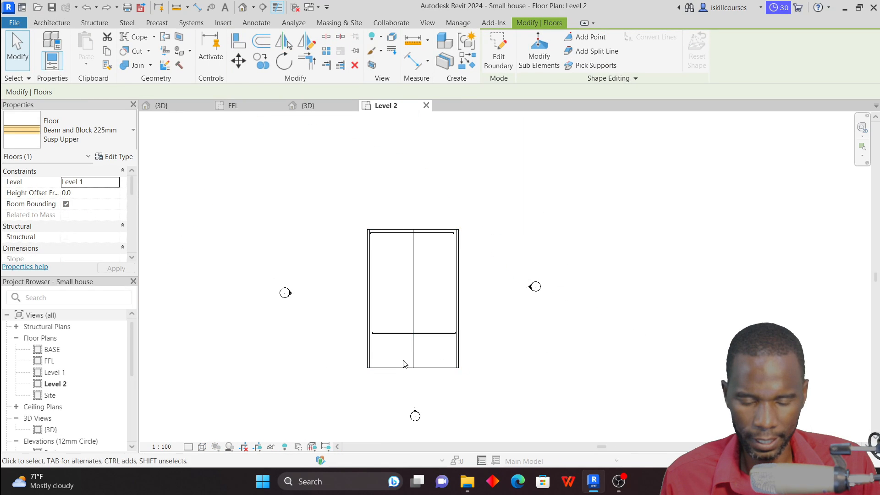
scroll(405, 362, "up", 2)
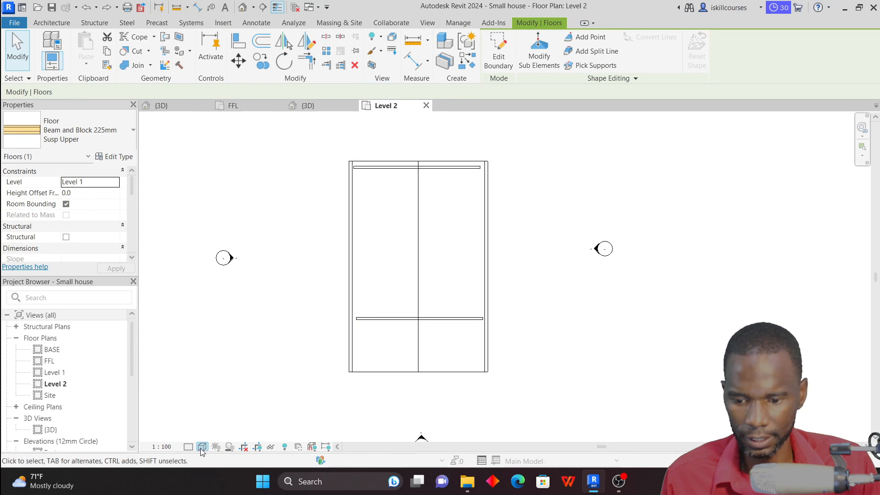
left_click(188, 448)
left_click(206, 434)
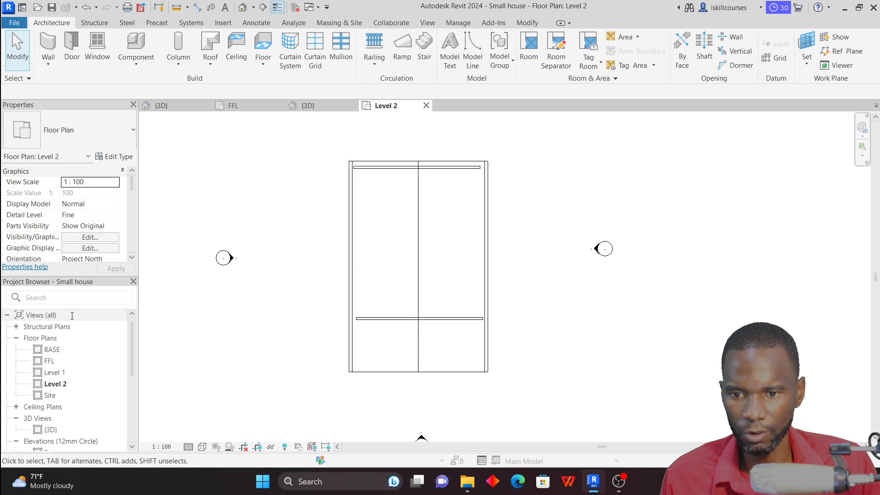
Open the Level 1 floor plan, select the balcony floor and set the view's visual style to Wireframe
double_click(55, 372)
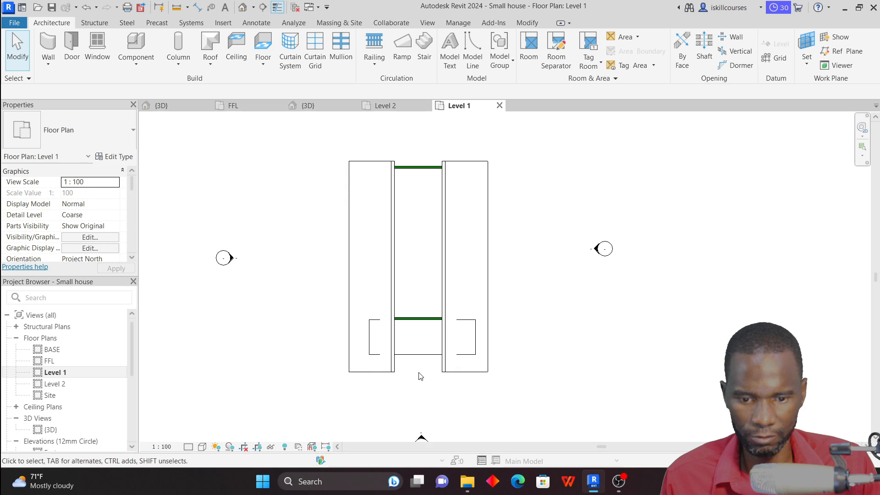
scroll(421, 376, "up", 2)
left_click(436, 353)
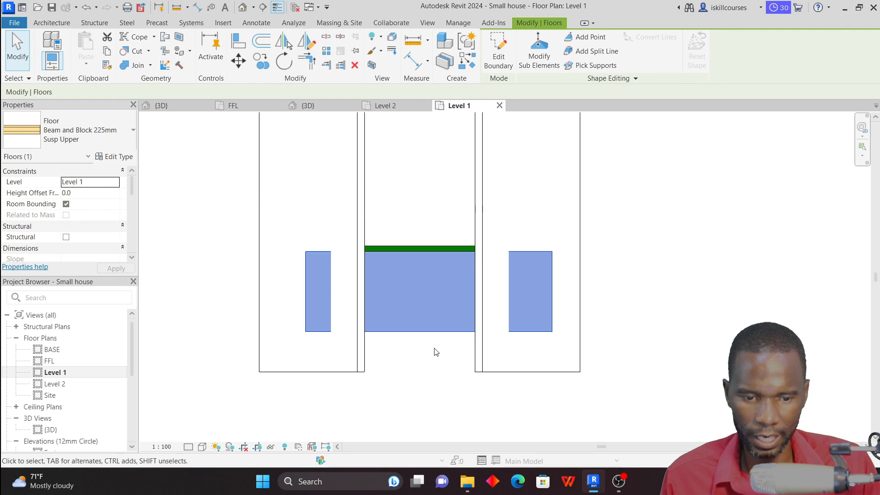
left_click(203, 447)
left_click(230, 376)
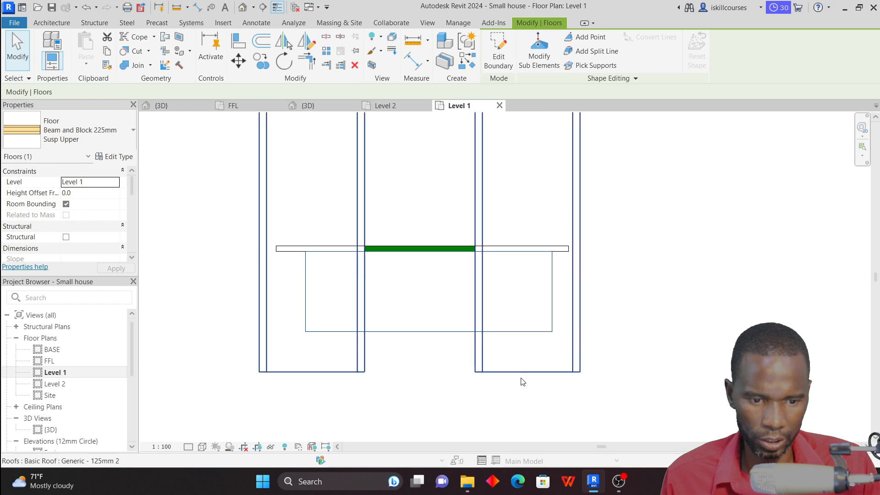
Examine the roof overhang south of the wall in the Level 1 and FFL plans, ending in Level 1
scroll(408, 361, "down", 2)
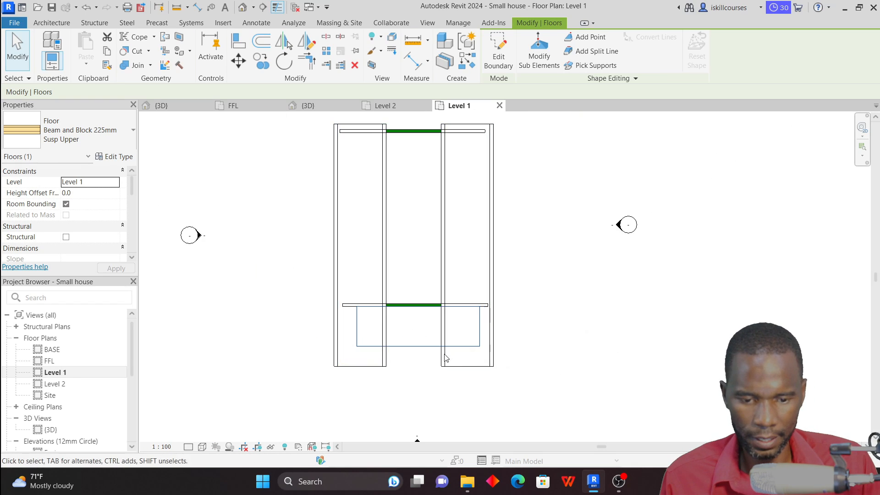
scroll(445, 360, "up", 1)
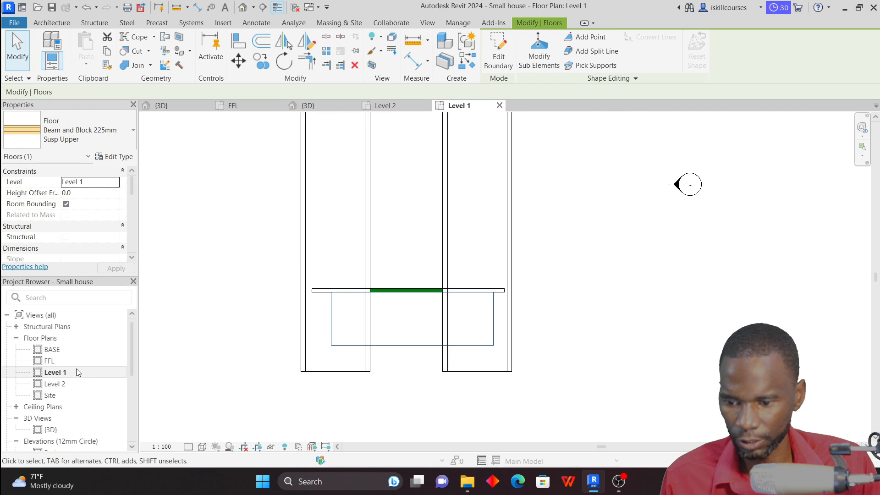
scroll(66, 369, "down", 5)
scroll(66, 369, "up", 5)
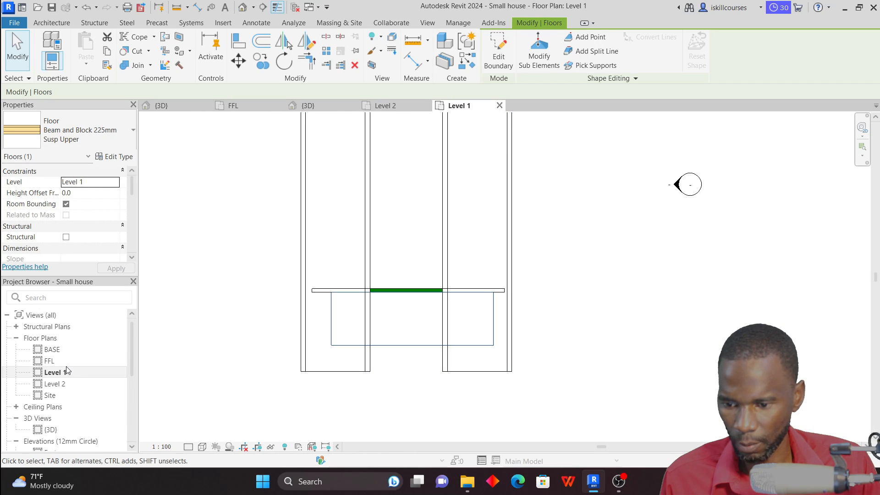
double_click(53, 361)
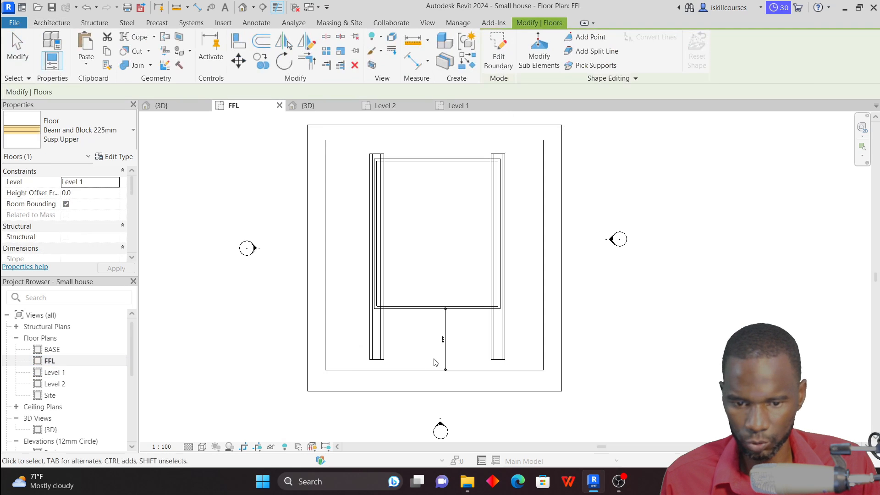
scroll(427, 340, "up", 3)
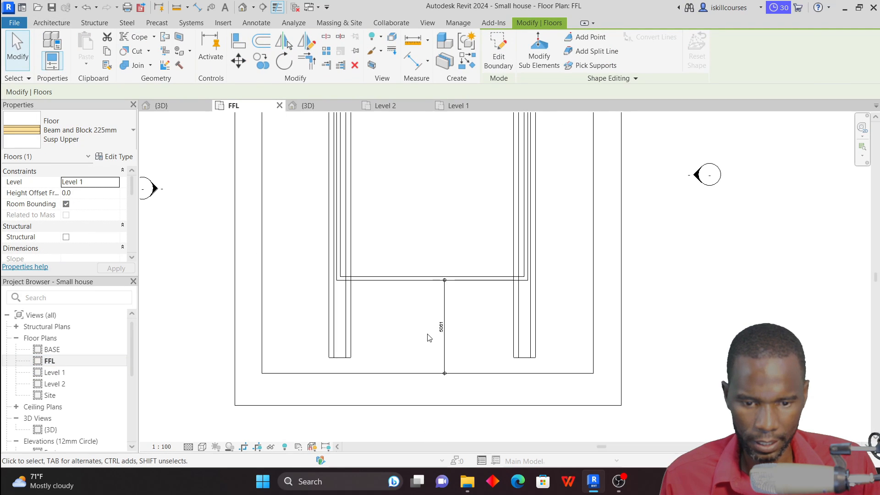
left_click(457, 106)
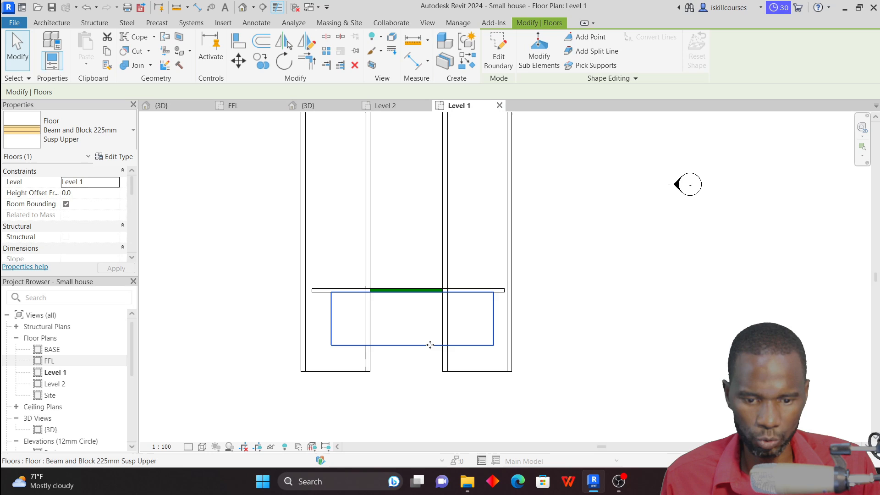
Edit the balcony floor's boundary, pulling its east and west edges inward to a 6600 mm width, and check the result in 3D
left_click(499, 57)
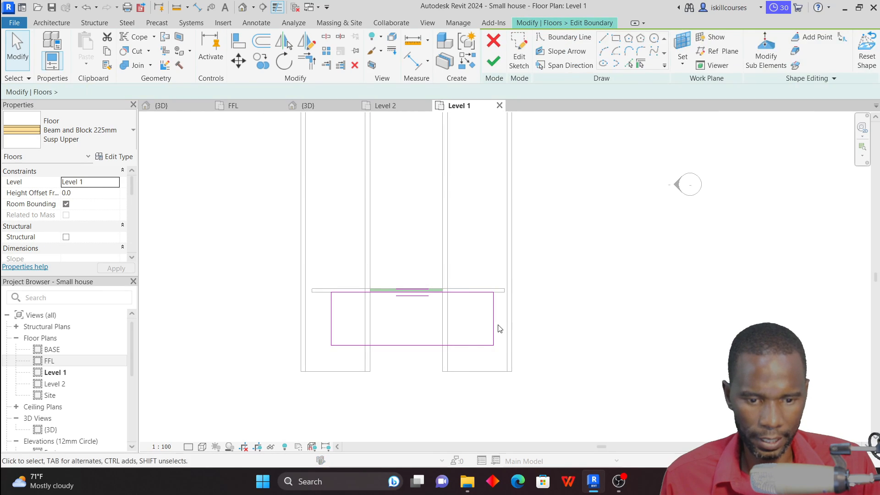
left_click_drag(494, 319, 475, 317)
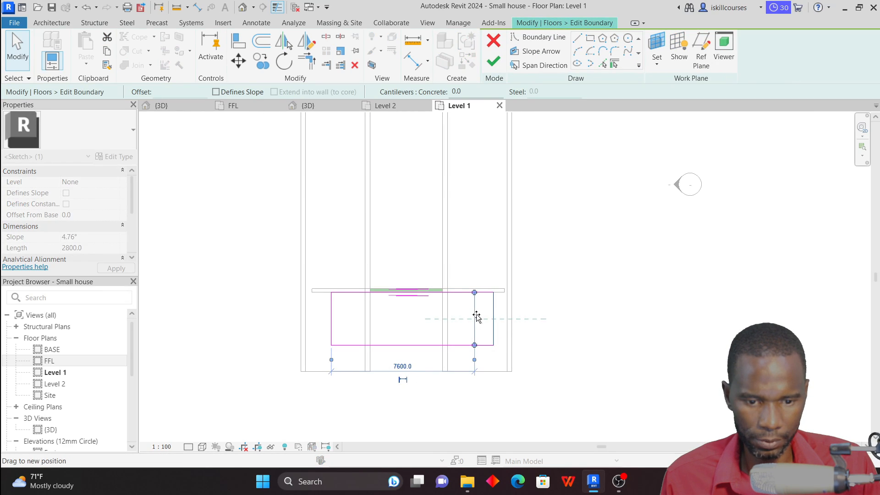
left_click(332, 324)
left_click_drag(335, 321, 350, 321)
left_click(494, 63)
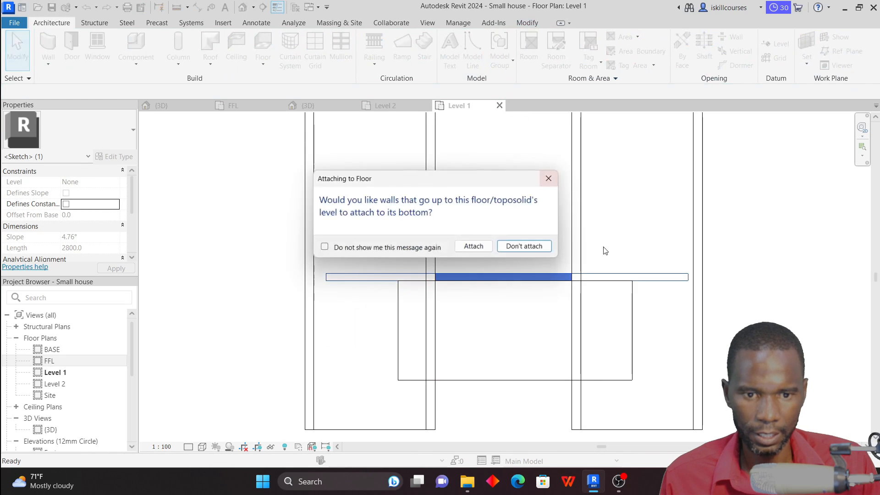
left_click(493, 249)
left_click(482, 276)
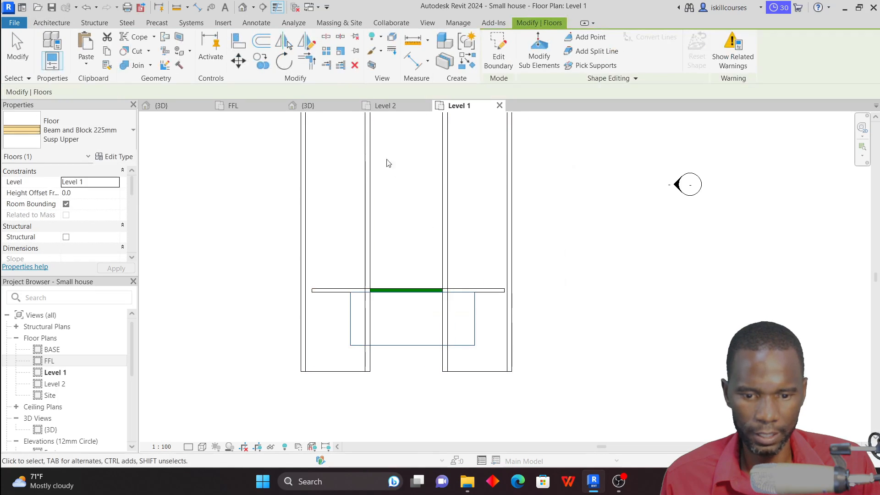
left_click(309, 106)
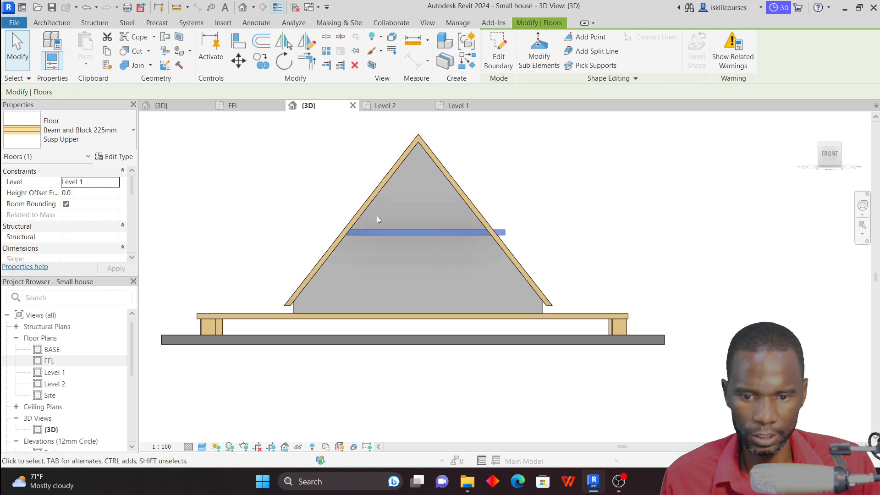
key("Escape")
scroll(372, 244, "up", 3)
scroll(367, 238, "down", 1)
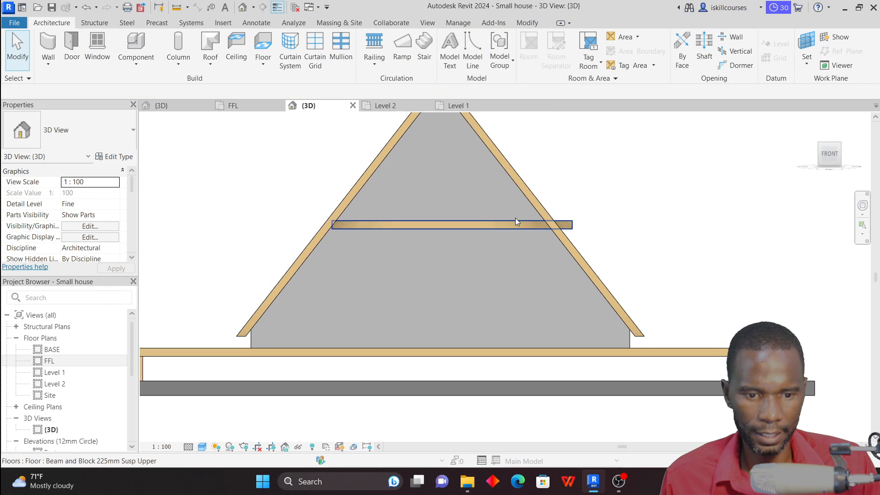
Edit the balcony floor's boundary in the Level 1 plan, moving its east edge further inward, and attach the walls to the floor's bottom
left_click(551, 225)
left_click(507, 72)
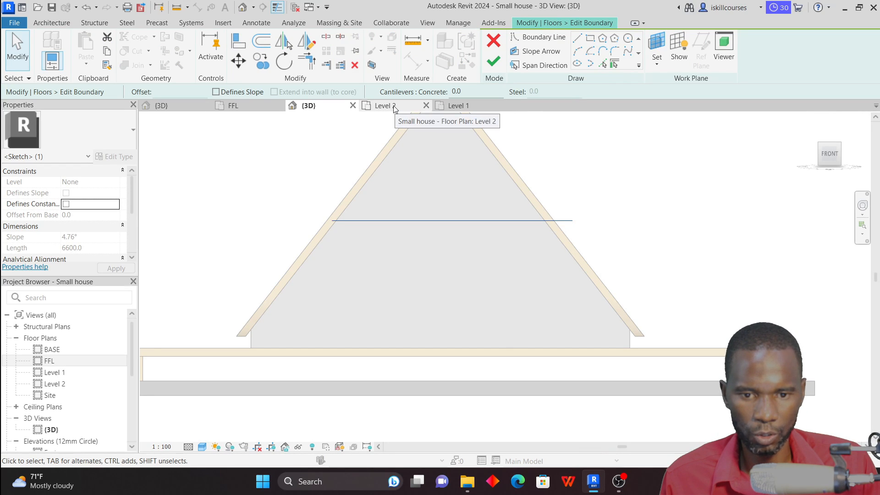
left_click(452, 108)
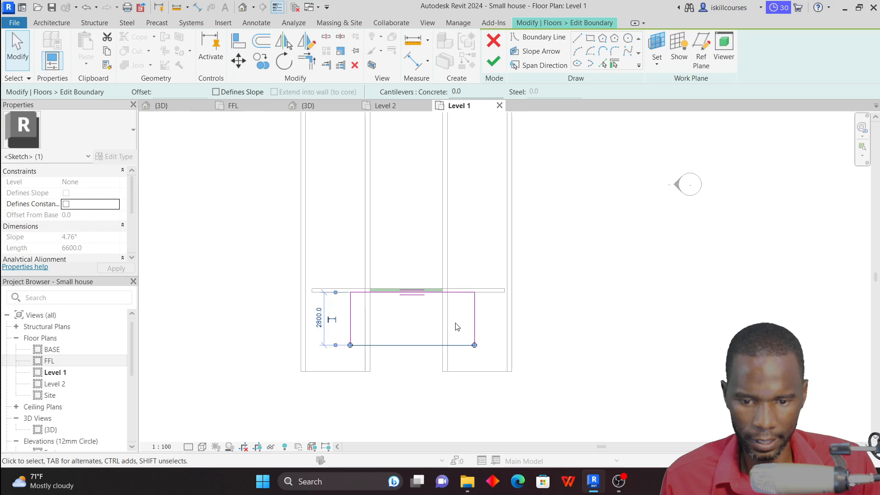
left_click(475, 320)
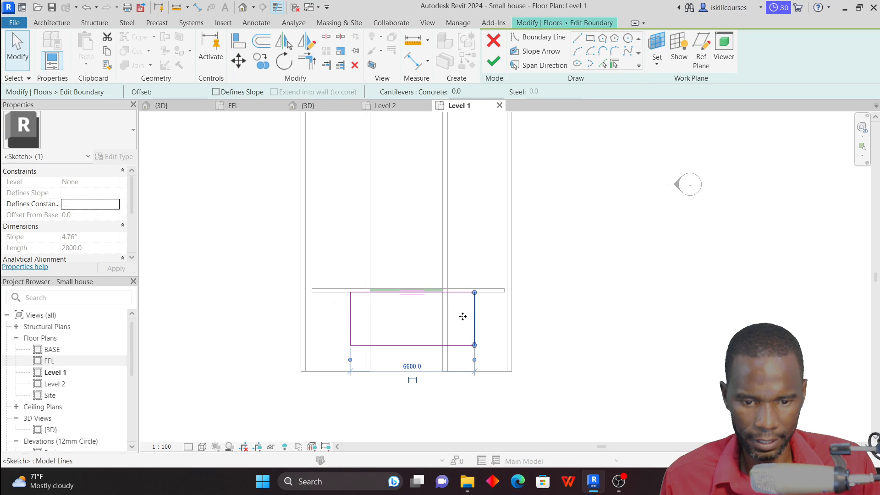
left_click_drag(463, 317, 446, 317)
left_click(497, 67)
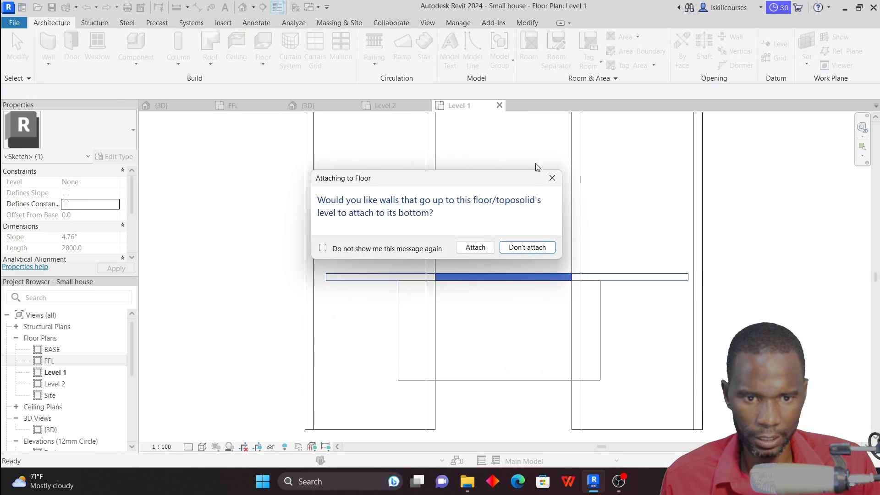
left_click(480, 247)
left_click(316, 108)
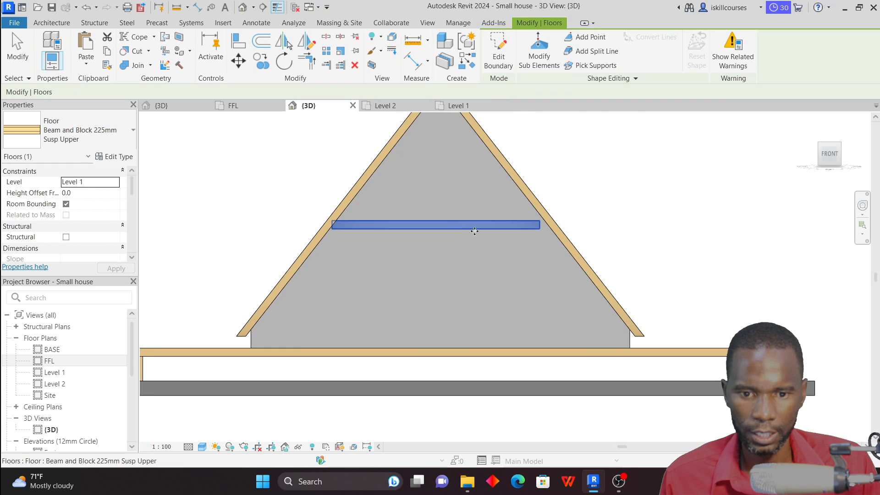
left_click(615, 220)
middle_click_drag(616, 220, 631, 258, "shift")
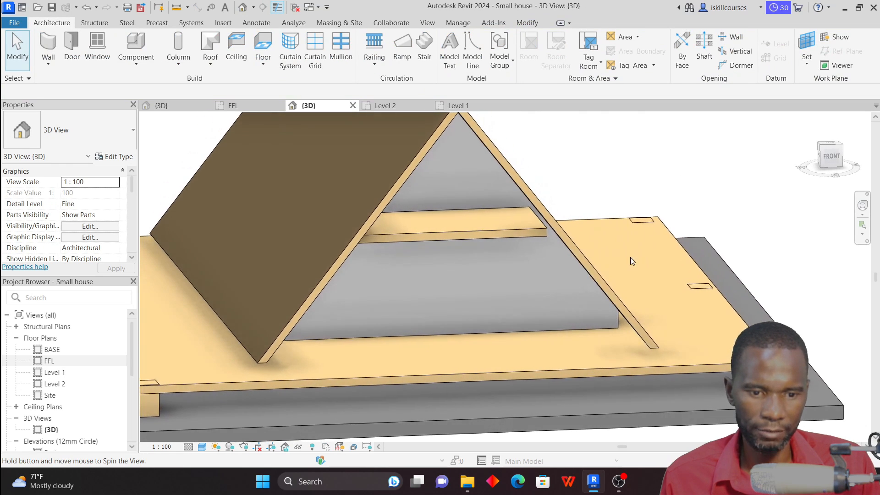
Shift the balcony floor slightly east to meet the roof slope and inspect both of its ends in 3D
left_click(542, 235)
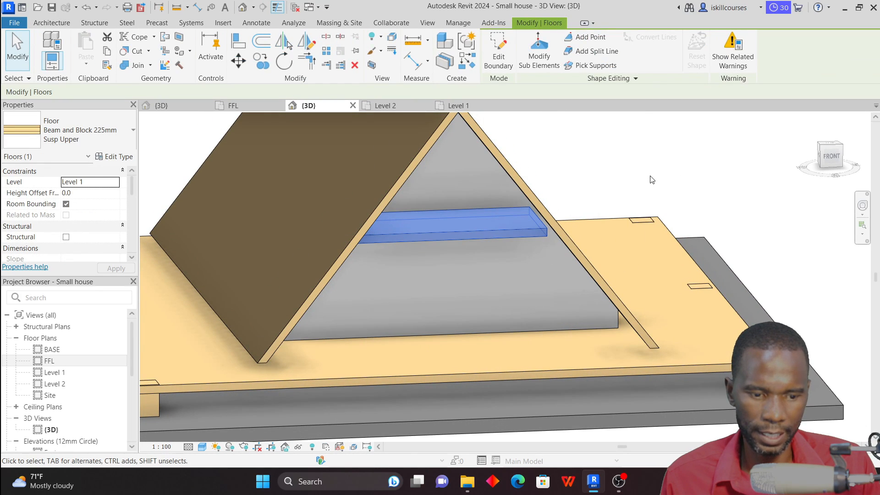
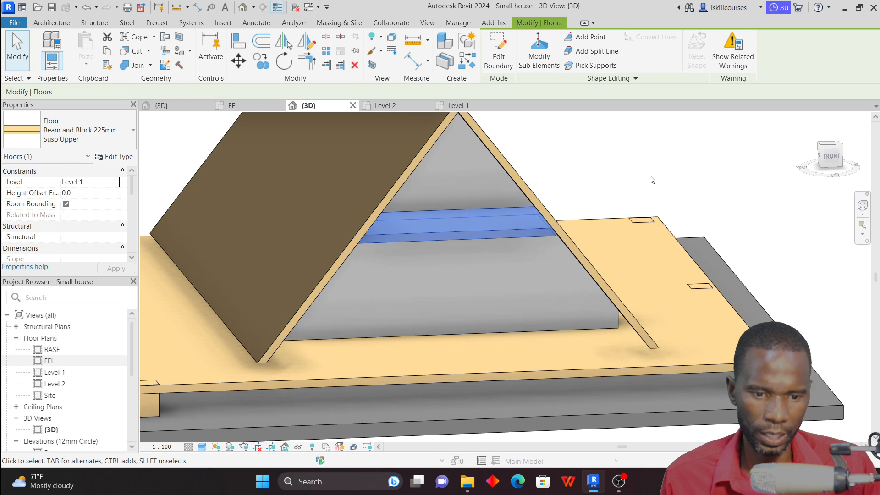
left_click(585, 125)
middle_click_drag(704, 171, 496, 224, "shift")
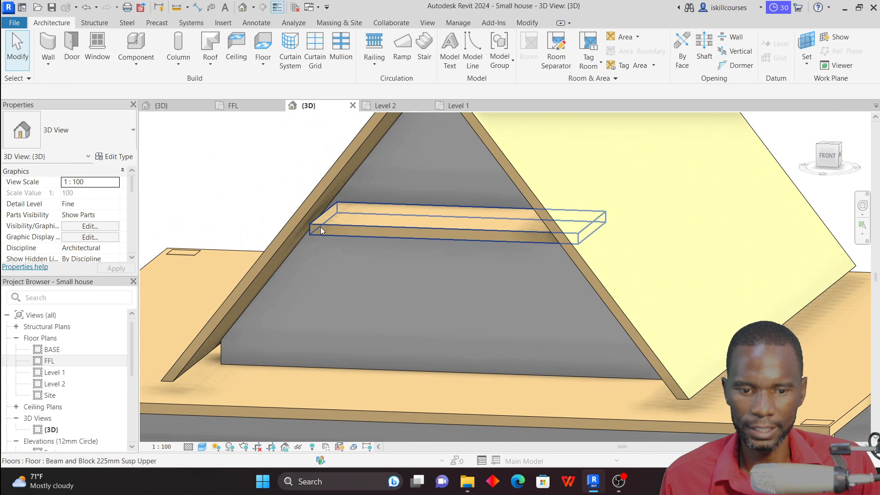
scroll(320, 227, "down", 5)
middle_click_drag(274, 190, 583, 213, "shift")
scroll(423, 224, "up", 2)
scroll(423, 224, "down", 2)
scroll(406, 244, "up", 2)
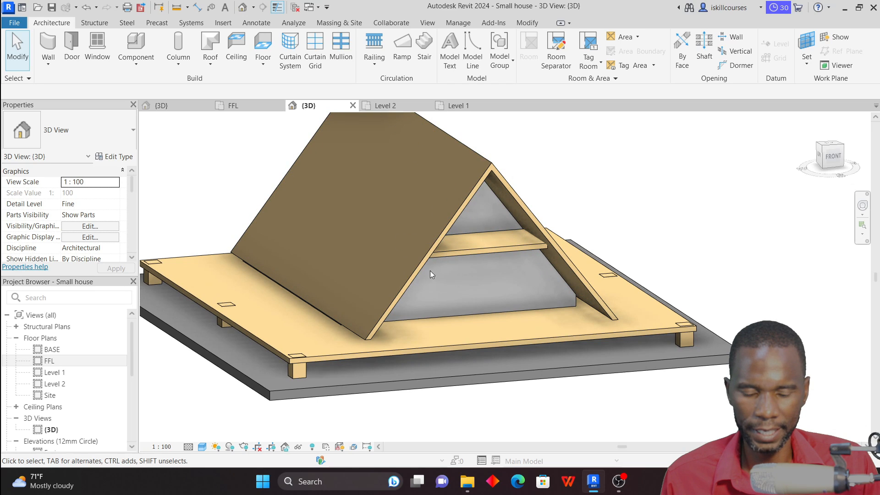
Switch to the Small house Tut reference model's 3D view and examine its balcony, spiral stair, railings and front doors
left_click(163, 106)
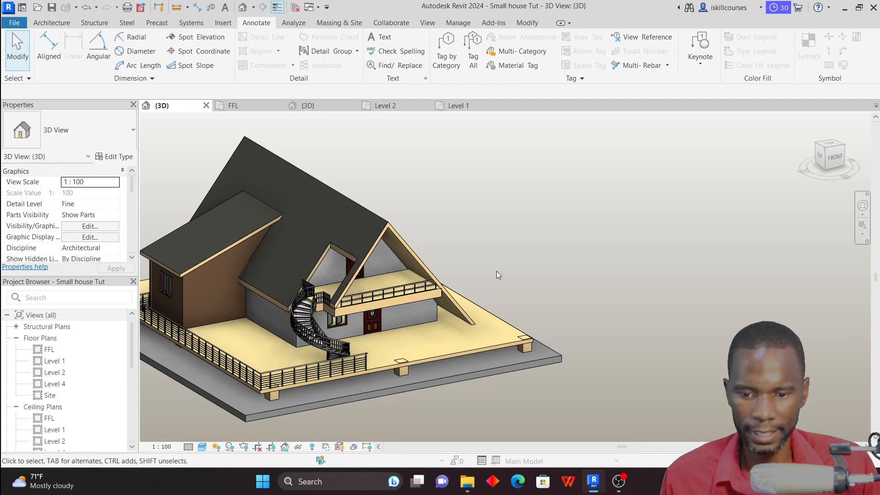
middle_click_drag(497, 275, 498, 229, "shift")
scroll(332, 294, "up", 4)
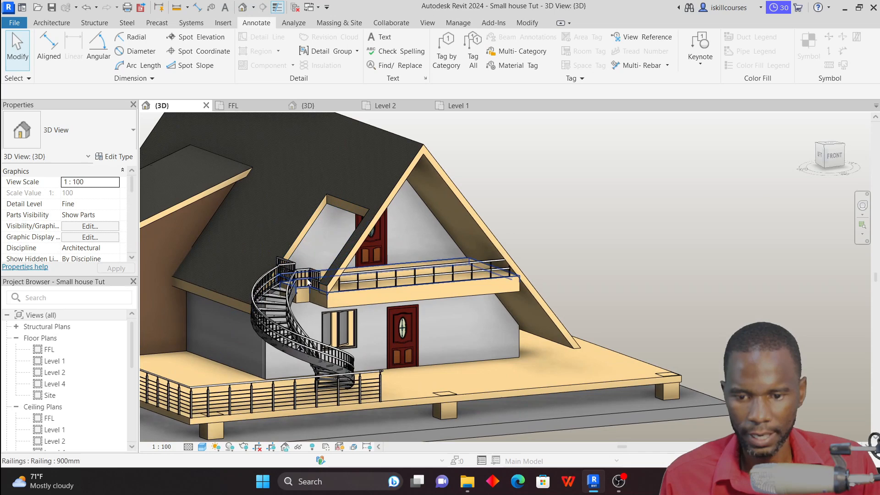
scroll(309, 283, "down", 2)
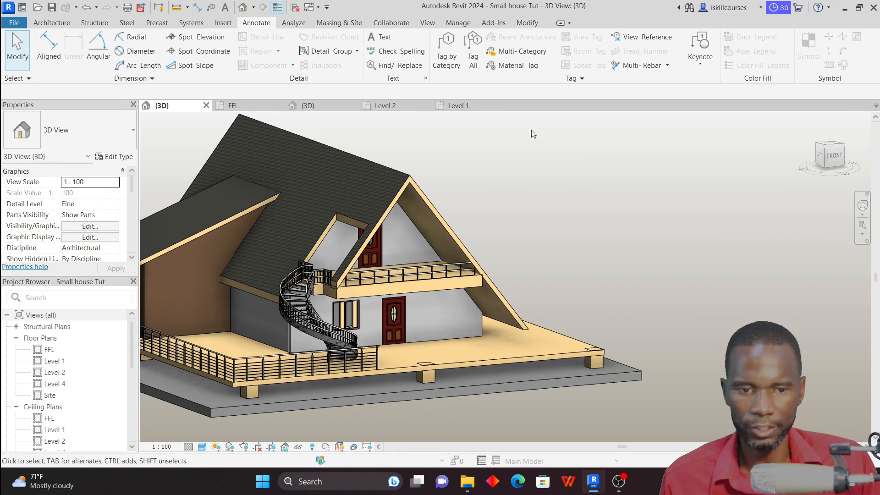
Switch to the Small house 3D view and cut a vertical opening about 2800 by 2214 mm from the roof's southwest corner
left_click(326, 107)
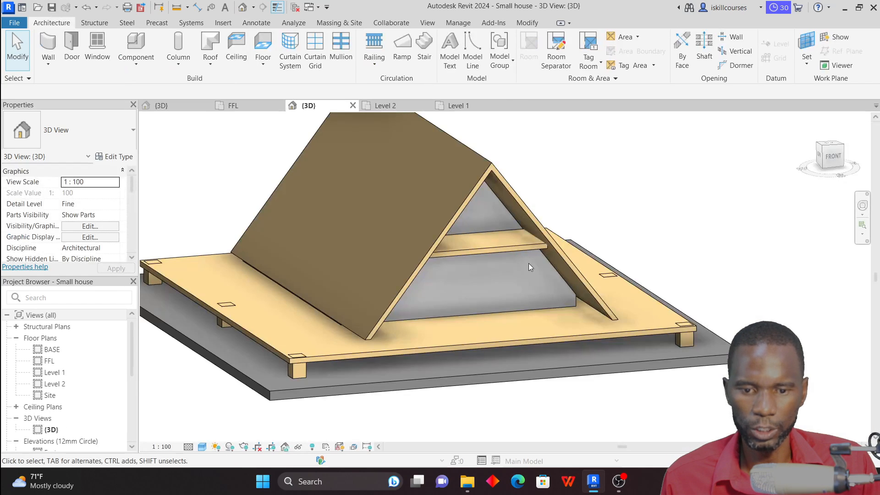
left_click(494, 165)
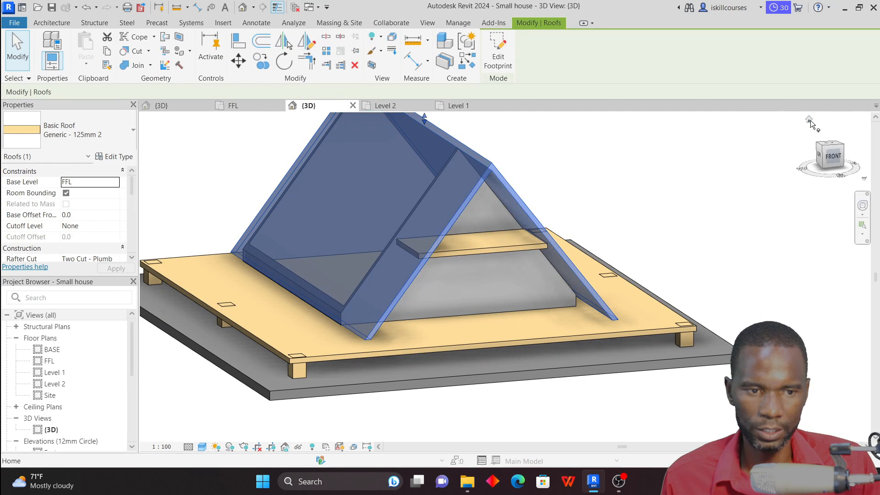
left_click(831, 148)
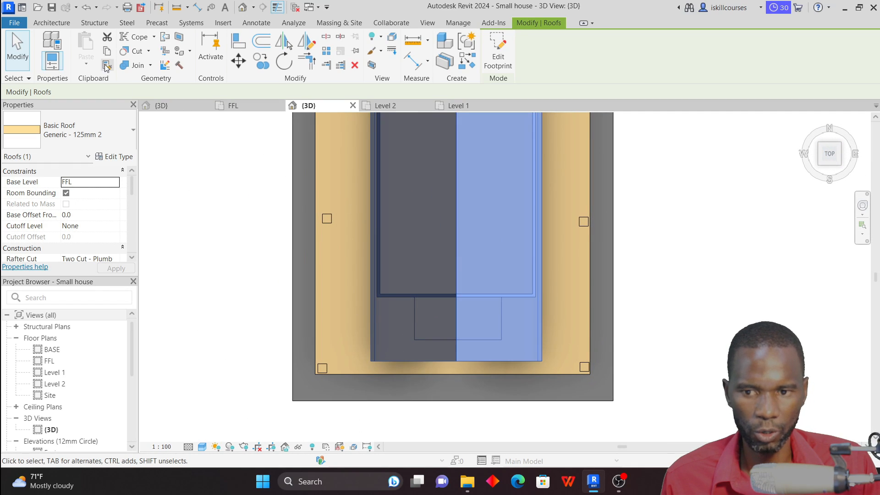
left_click(54, 22)
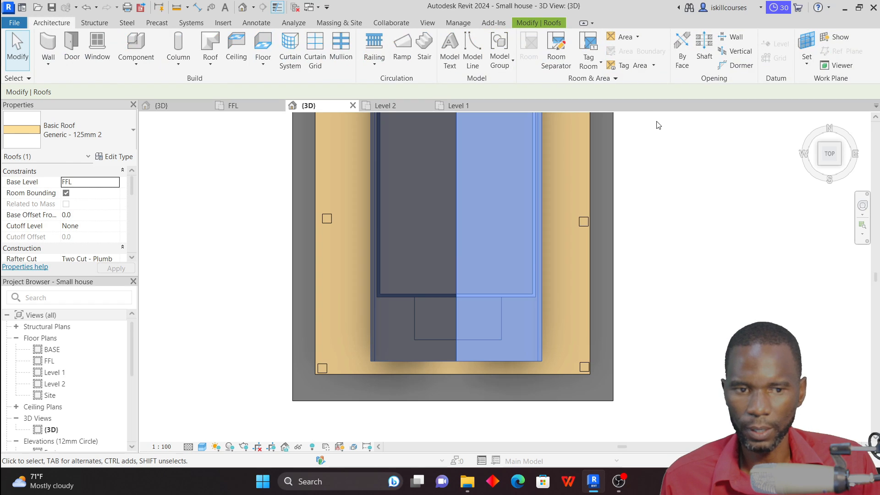
left_click(739, 52)
left_click(456, 300)
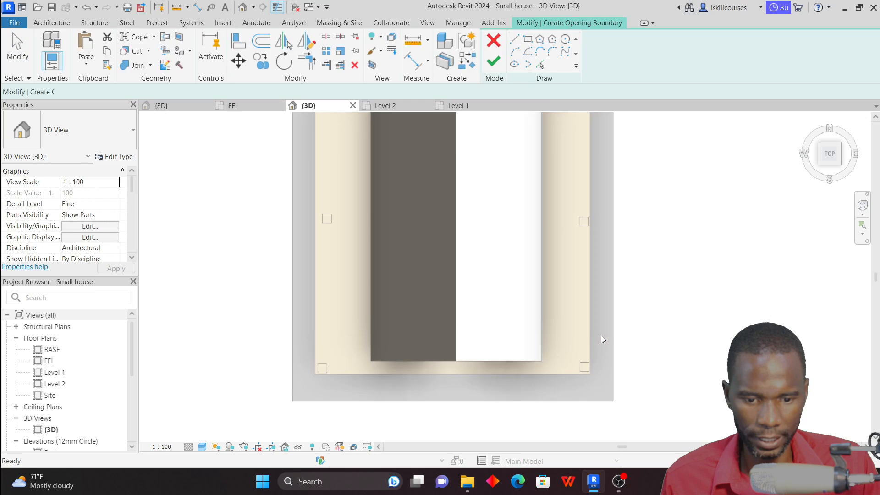
scroll(463, 337, "up", 2)
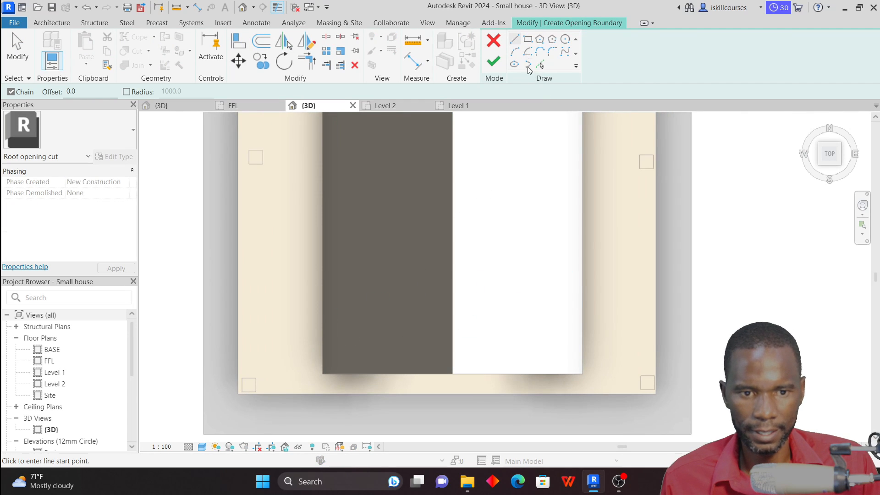
left_click(323, 323)
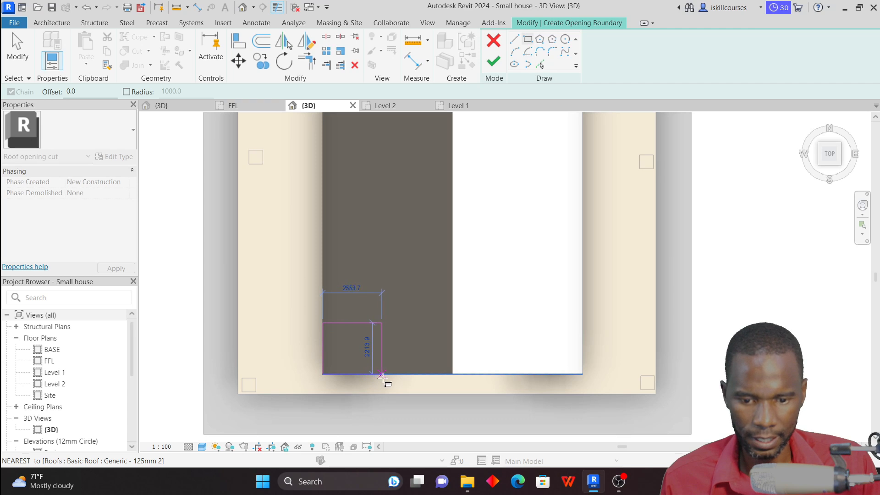
left_click(388, 374)
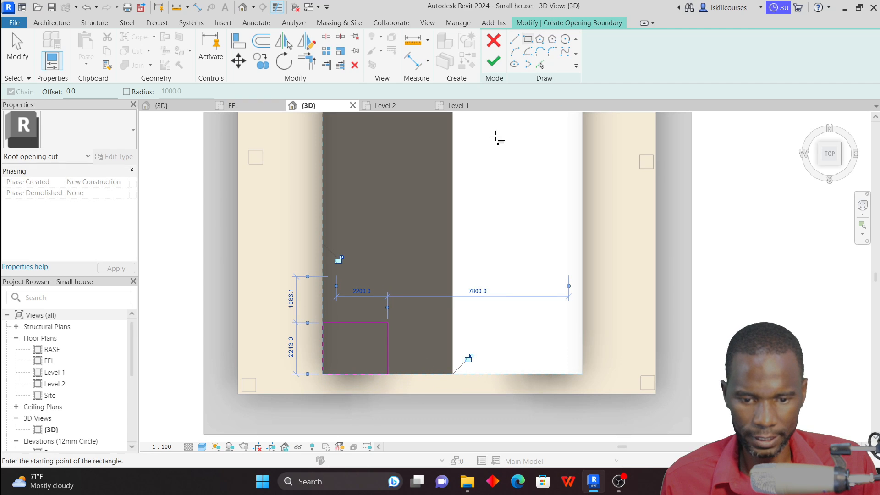
left_click(493, 63)
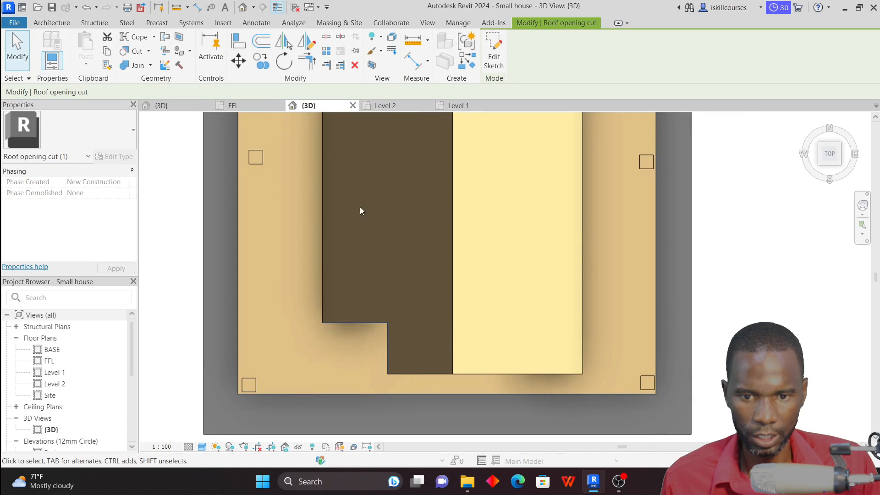
Check the corner cut in 3D, reopen the roof opening's boundary, and show the model from above in Wireframe style
scroll(438, 354, "down", 2)
middle_click_drag(445, 356, 371, 278, "shift")
middle_click_drag(374, 312, 369, 317, "shift")
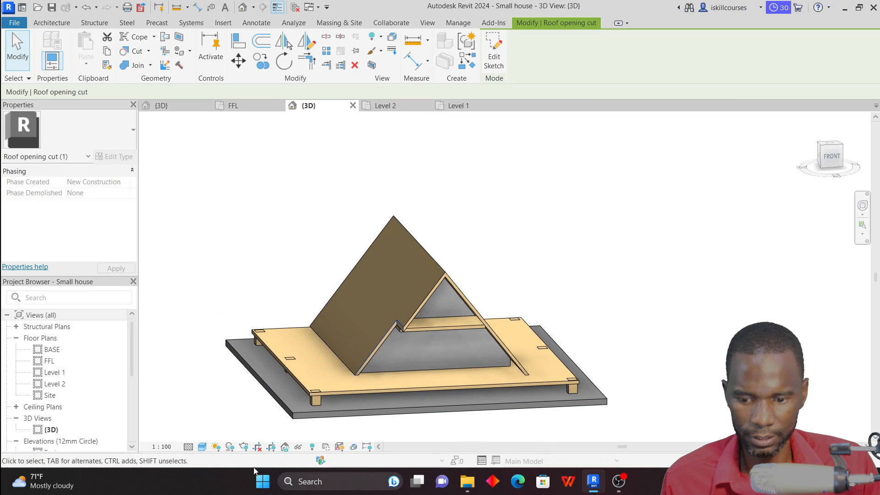
scroll(391, 346, "up", 3)
scroll(596, 216, "down", 2)
mouse_move(596, 217)
middle_mouse_down("shift")
mouse_move(549, 161)
mouse_move(608, 219)
middle_mouse_up("shift")
left_click(607, 220)
left_click(431, 244)
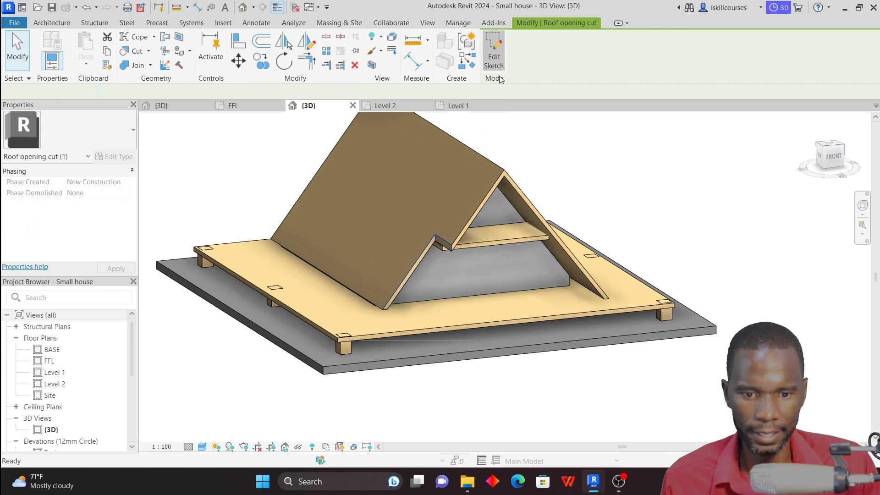
left_click(494, 50)
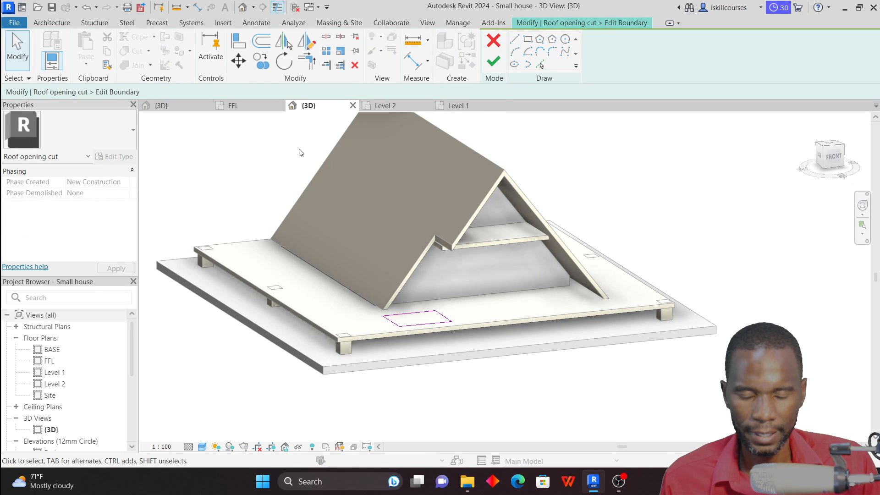
left_click(833, 147)
left_click(202, 447)
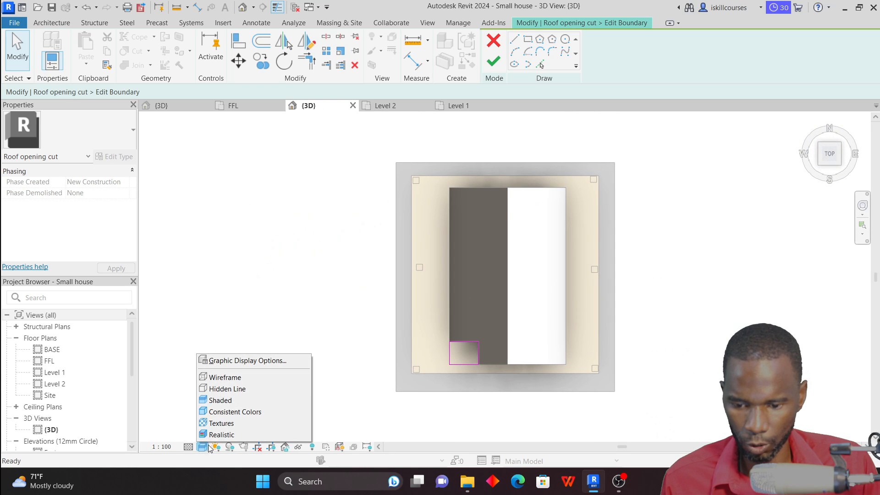
left_click(225, 380)
Move the opening's north edge to the front wall and its south edge northward to make it 2400 mm deep, and finish the sketch
scroll(507, 350, "up", 5)
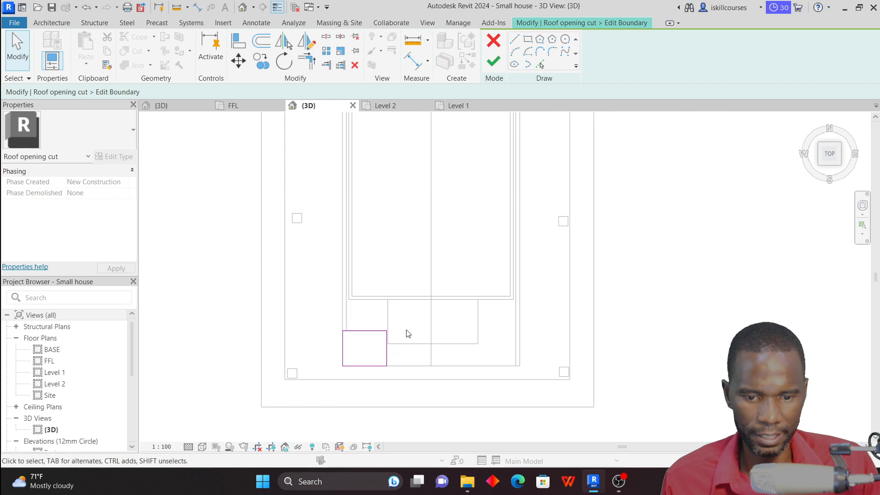
scroll(408, 333, "up", 2)
left_click(356, 333)
left_click_drag(352, 331, 352, 285)
left_click(359, 386)
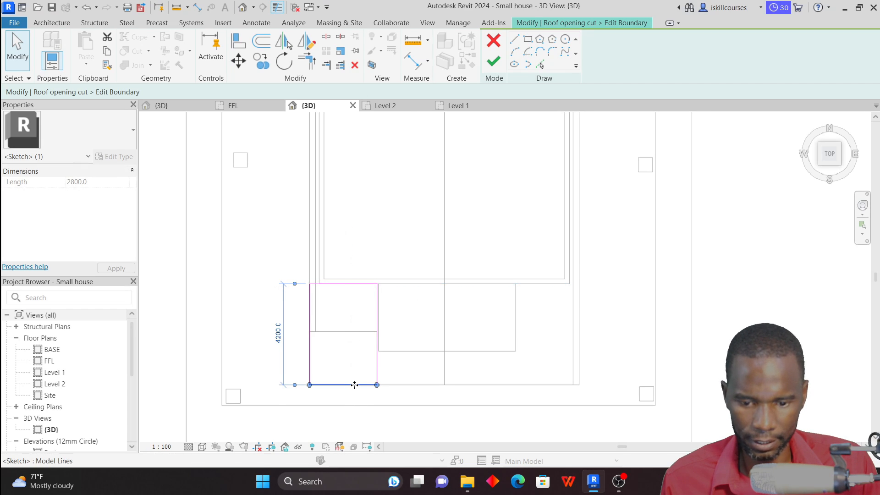
left_click_drag(355, 357, 356, 342)
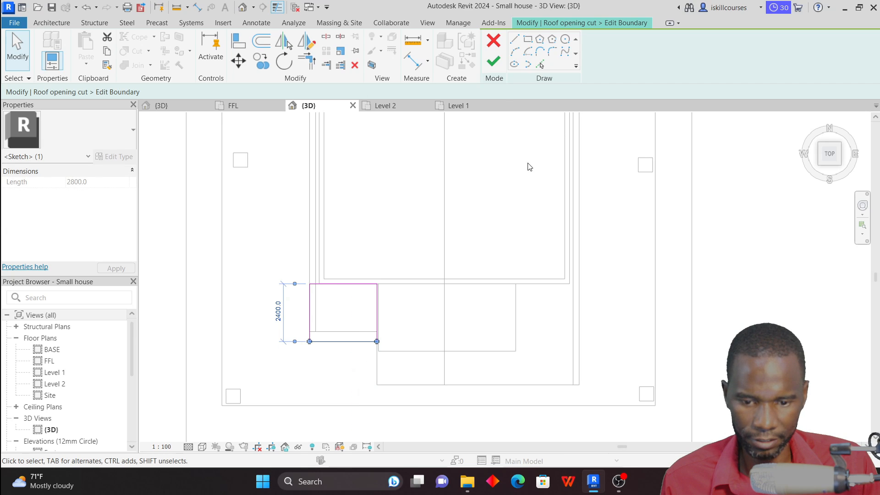
left_click(494, 60)
Set the 3D view's visual style to Consistent Colors and examine the roof opening beside the front wall
mouse_move(682, 260)
middle_mouse_down("shift")
mouse_move(665, 290)
mouse_move(703, 129)
middle_mouse_up("shift")
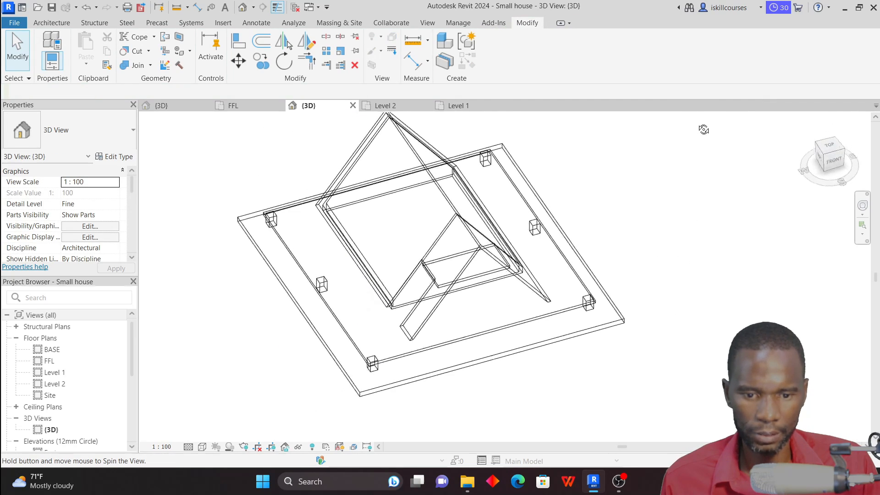
left_click(203, 447)
left_click(232, 412)
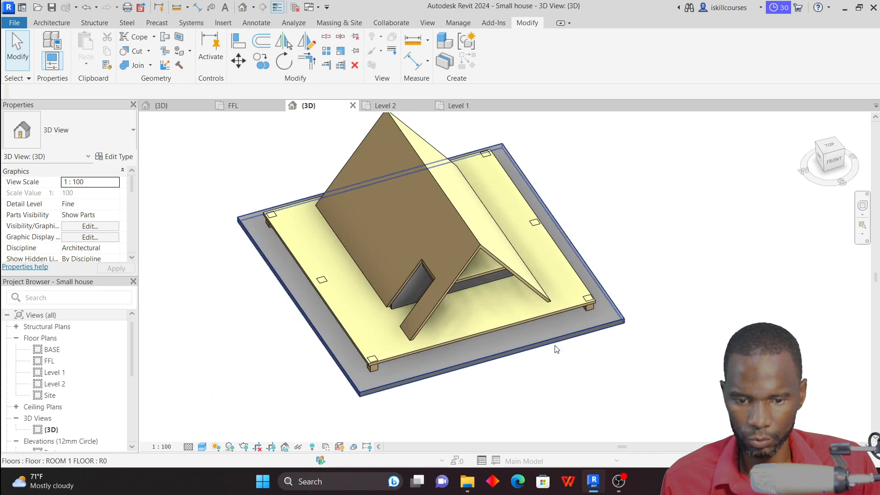
middle_click_drag(746, 303, 780, 234, "shift")
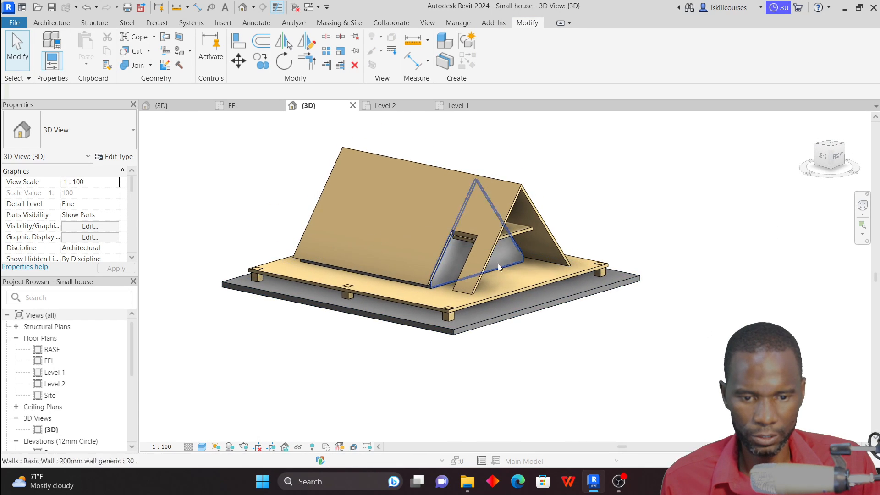
scroll(489, 262, "up", 4)
scroll(488, 262, "down", 2)
mouse_move(502, 353)
middle_mouse_down("shift")
mouse_move(541, 299)
mouse_move(550, 320)
mouse_move(439, 266)
mouse_move(477, 317)
mouse_move(505, 334)
mouse_move(528, 321)
mouse_move(499, 357)
middle_mouse_up("shift")
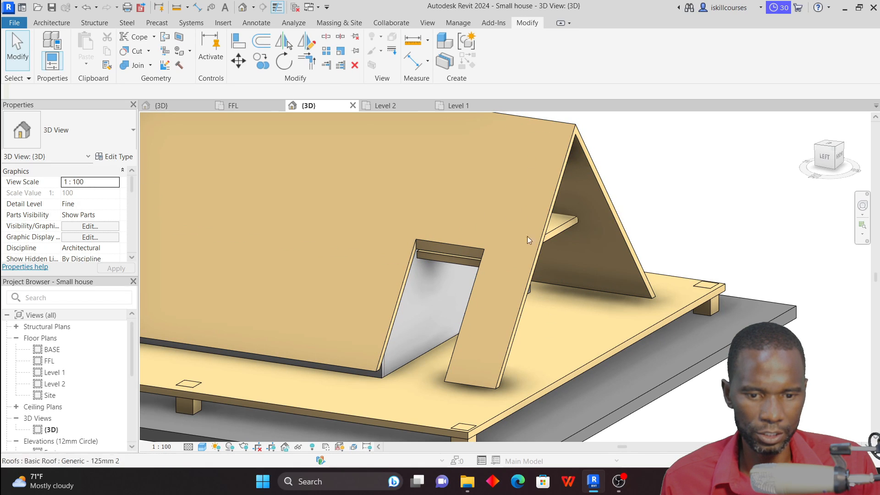
Edit the opening's boundary in the Level 1 plan, widening it eastward to 5000 mm and extending it south to 2800 mm at the balcony's front edge
left_click(411, 281)
left_click(494, 51)
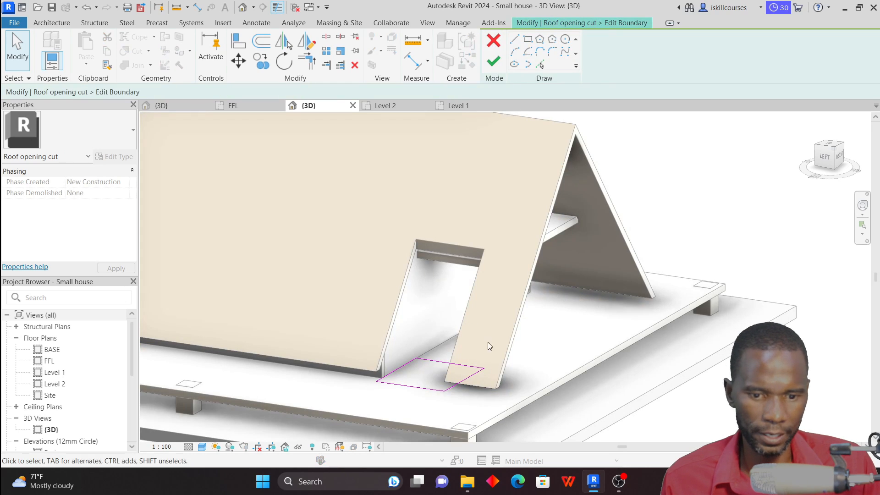
left_click(458, 106)
scroll(390, 344, "up", 3)
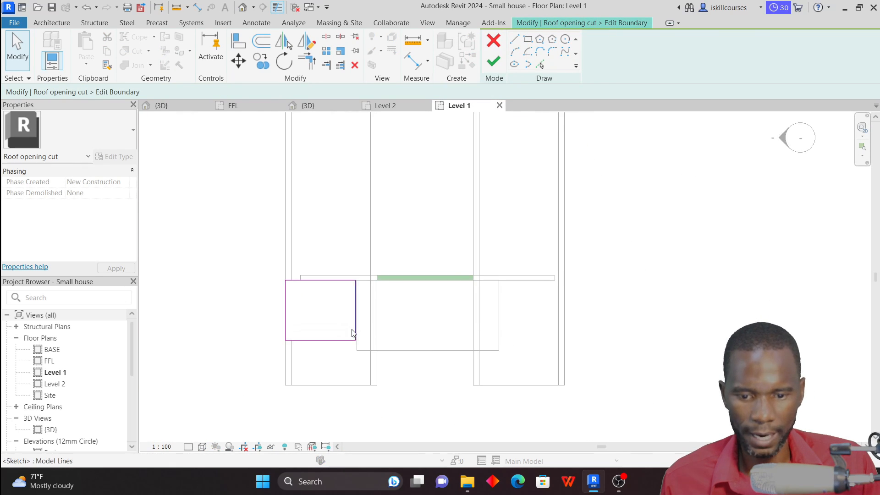
left_click(362, 315)
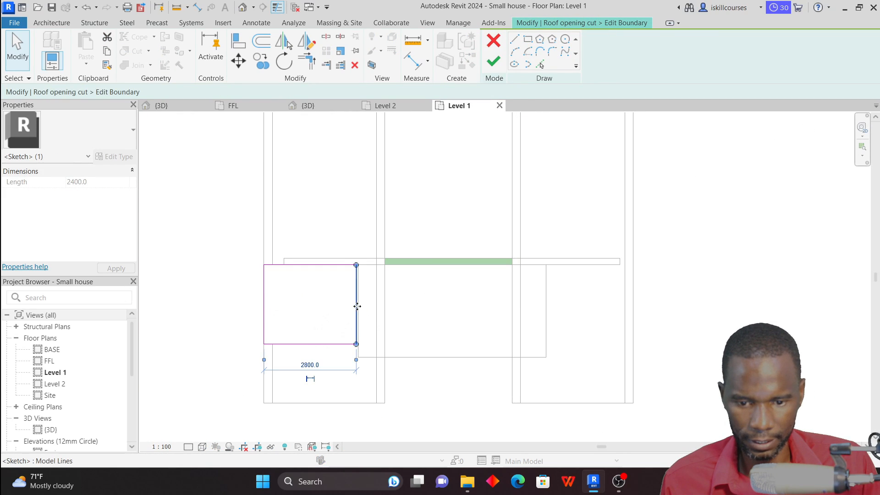
left_click_drag(394, 313, 431, 317)
left_click(449, 340)
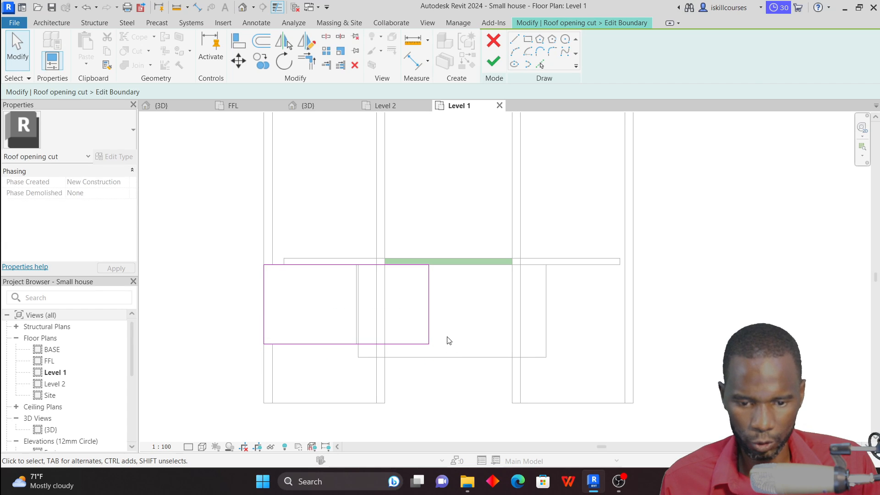
left_click(409, 351)
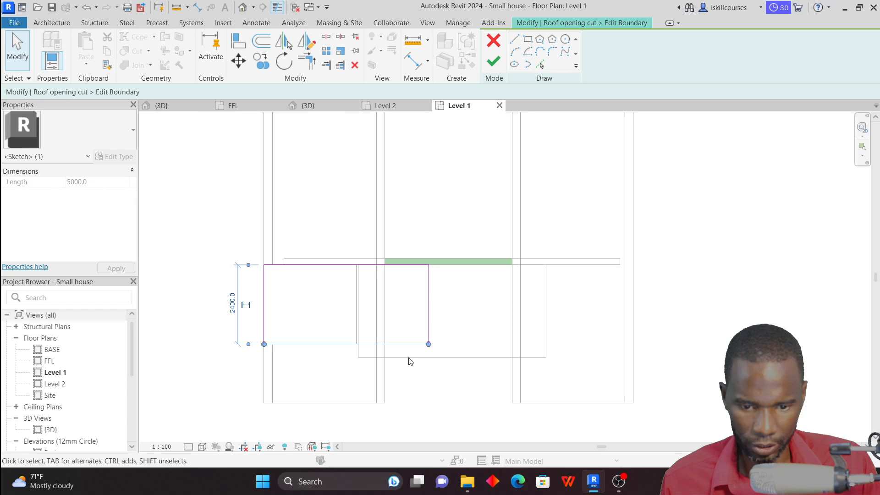
mouse_move(403, 344)
left_mouse_down()
mouse_move(407, 371)
mouse_move(407, 363)
left_mouse_up()
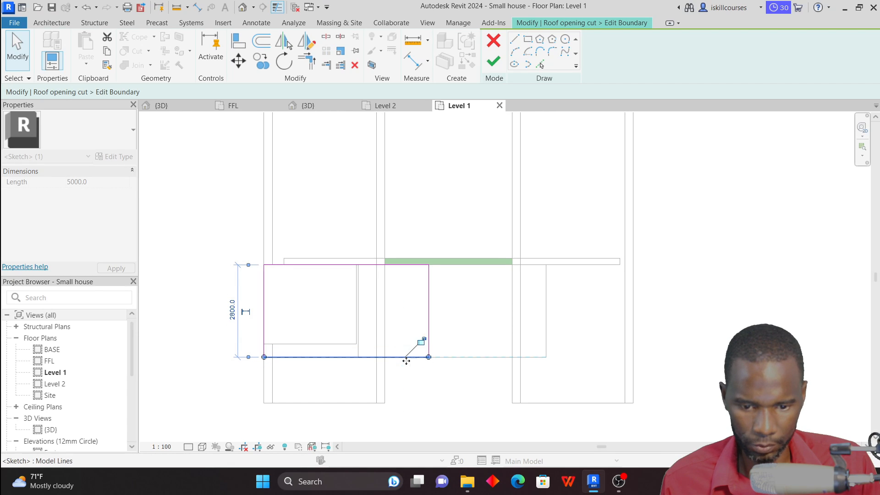
left_click(431, 385)
Draw a 700 mm step from the opening's east edge to the balcony floor's southwest corner, trim the excess lines, and finish the sketch
left_click(515, 38)
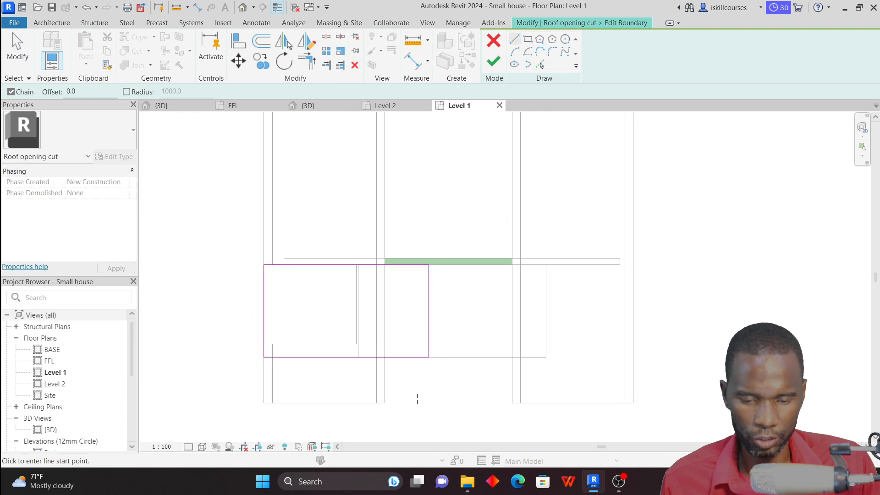
left_click(428, 336)
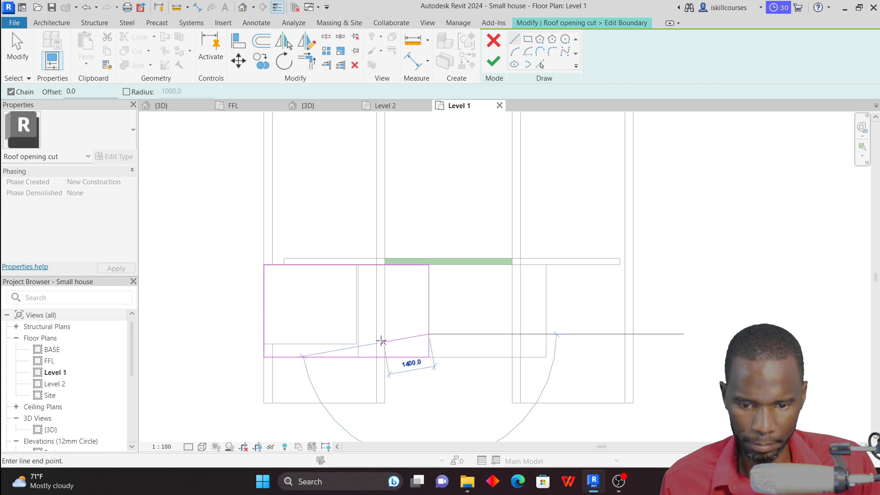
left_click(358, 334)
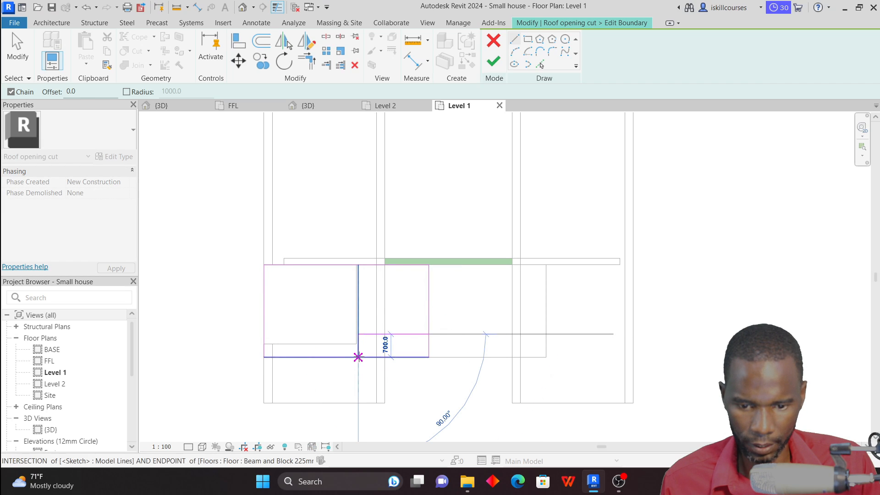
key("Escape")
key("t")
key("r")
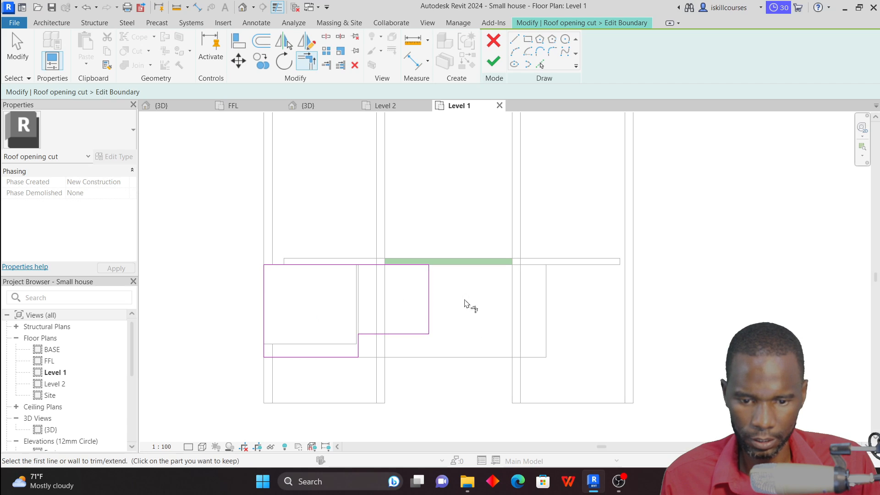
left_click(494, 61)
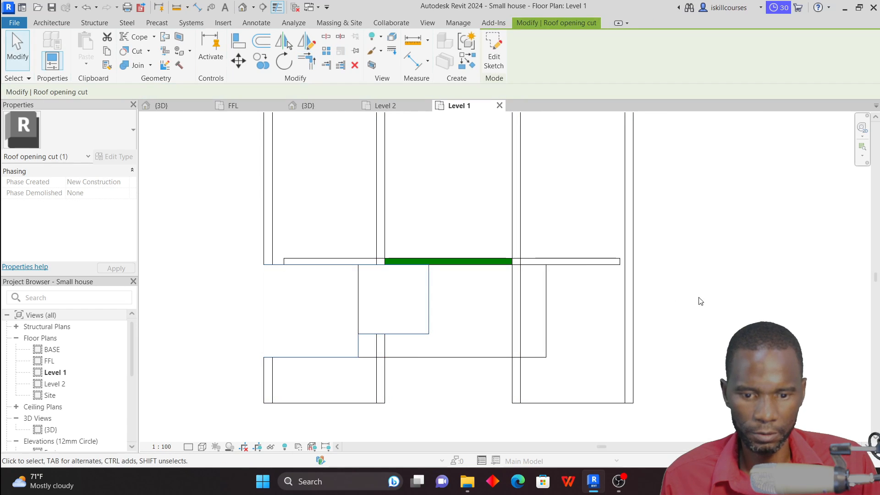
Open the roof opening's boundary for editing in the 3D view and show it from the top with north up
left_click(317, 106)
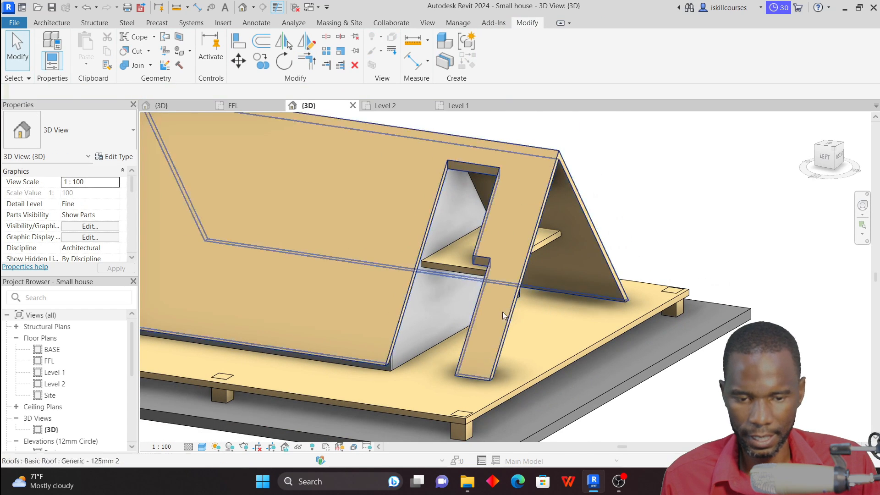
scroll(503, 312, "up", 1)
double_click(473, 315)
scroll(426, 355, "down", 3)
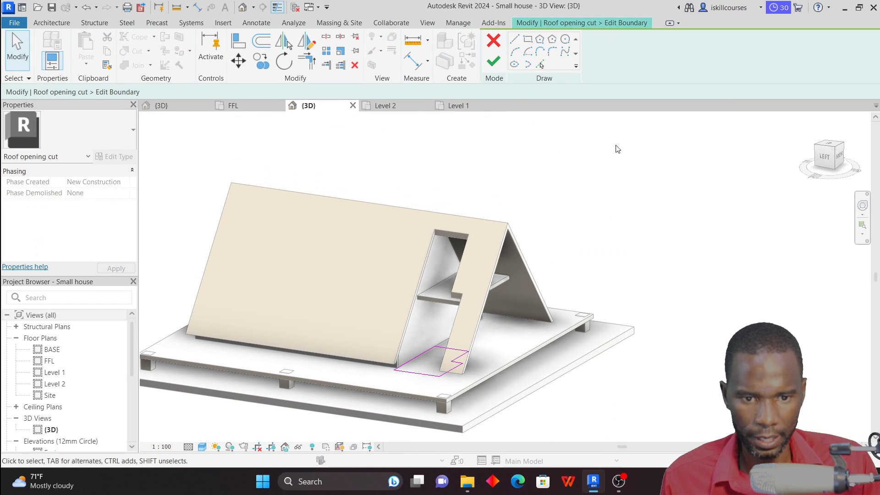
left_click(831, 144)
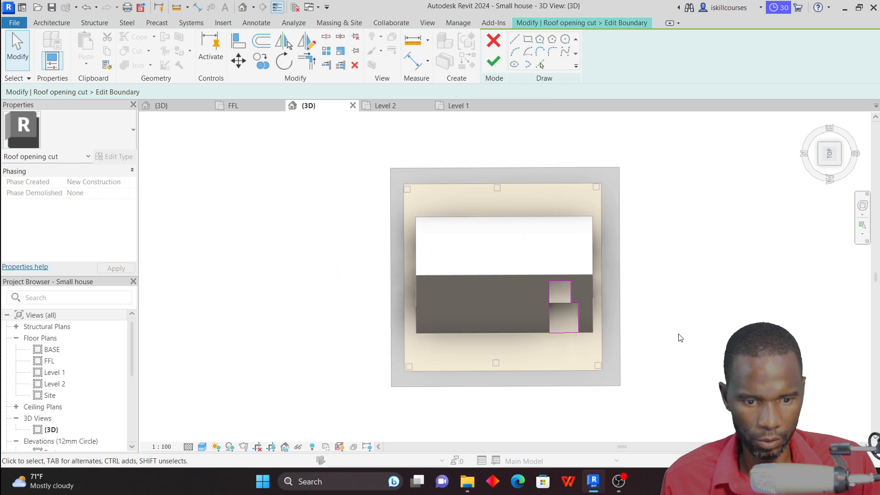
scroll(588, 320, "up", 5)
scroll(438, 327, "down", 2)
scroll(438, 327, "down", 2)
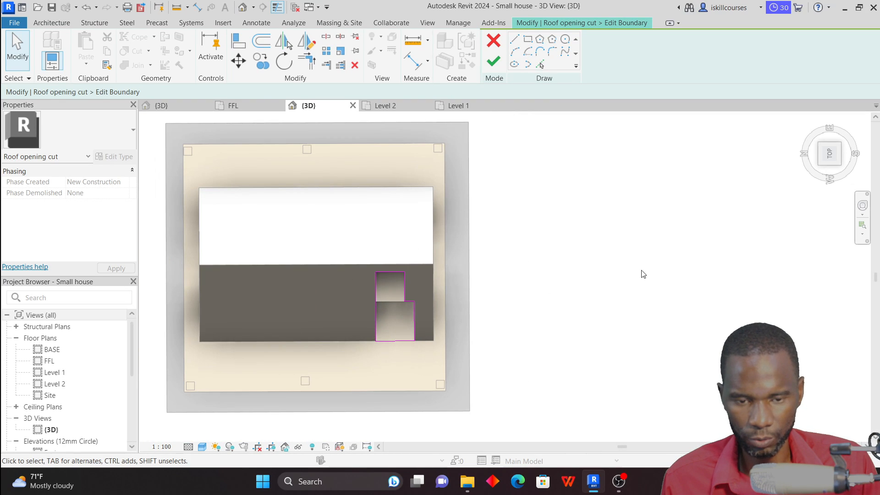
middle_click_drag(644, 274, 485, 302, "shift")
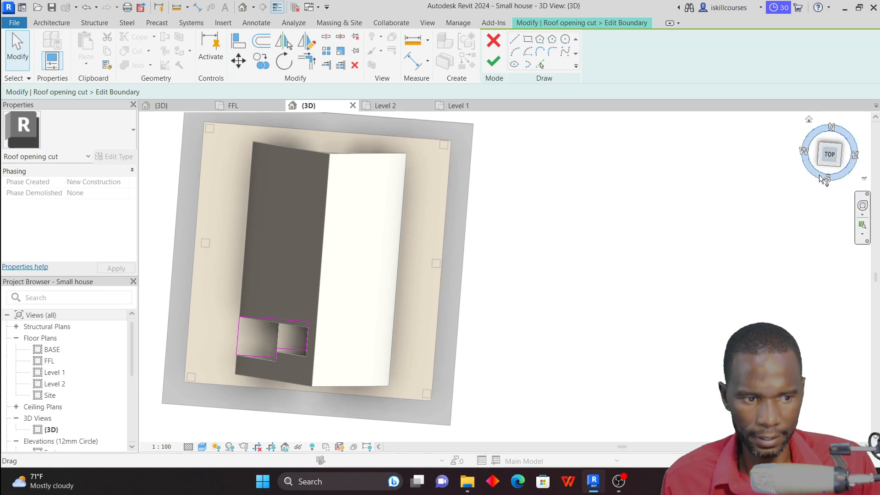
left_click(828, 158)
scroll(458, 367, "up", 4)
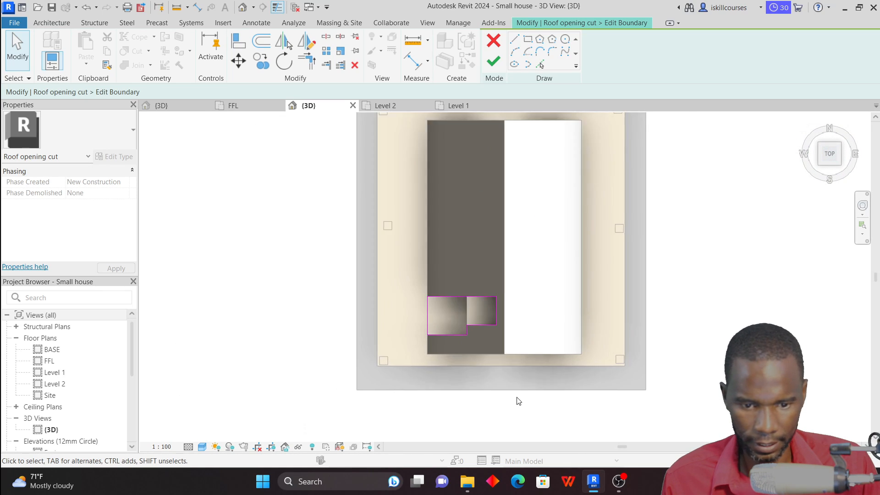
Move the opening's lower south edge past the roof's front edge, making its west side about 4700 mm long, and extend the upper part's south edge southward
left_click(414, 305)
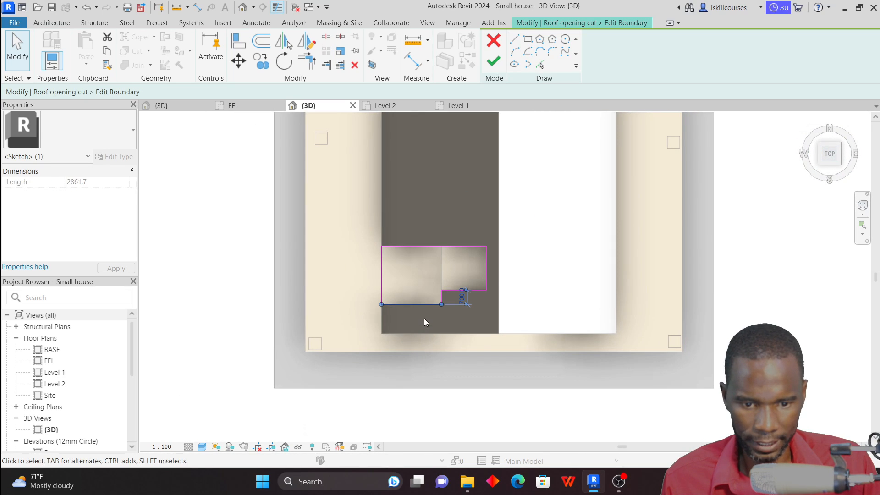
left_click_drag(420, 328, 420, 344)
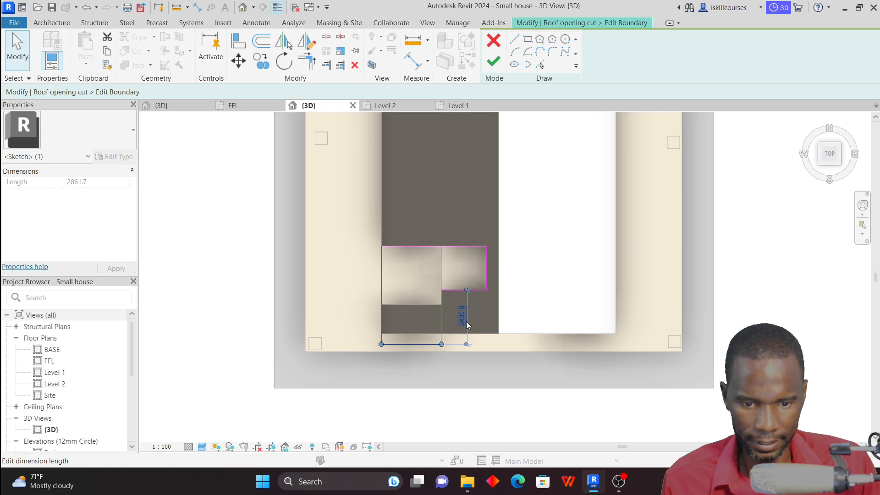
left_click(461, 291)
left_click_drag(463, 311, 463, 324)
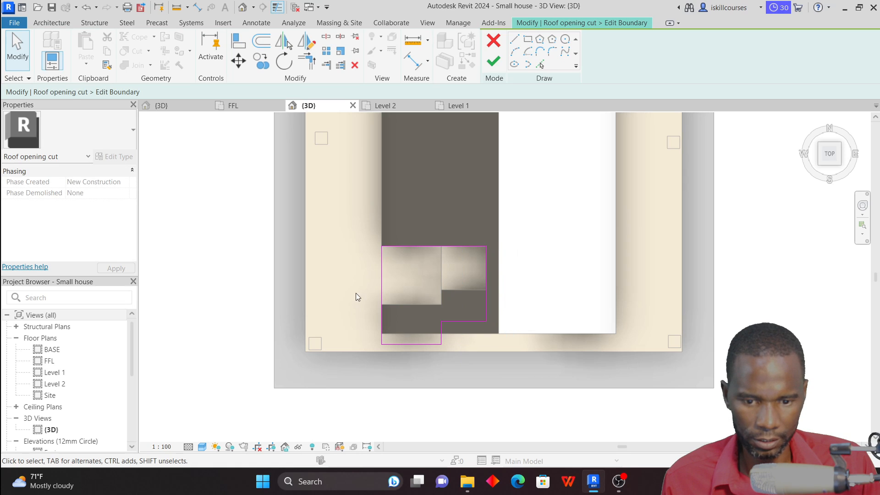
Move the opening's west edge outward past the roof's eave and finish the sketch
left_click(381, 280)
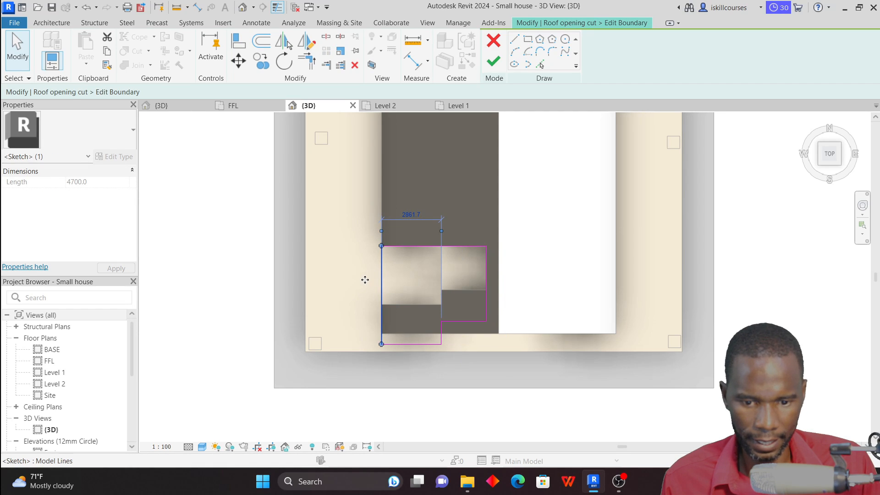
left_click_drag(365, 280, 375, 283)
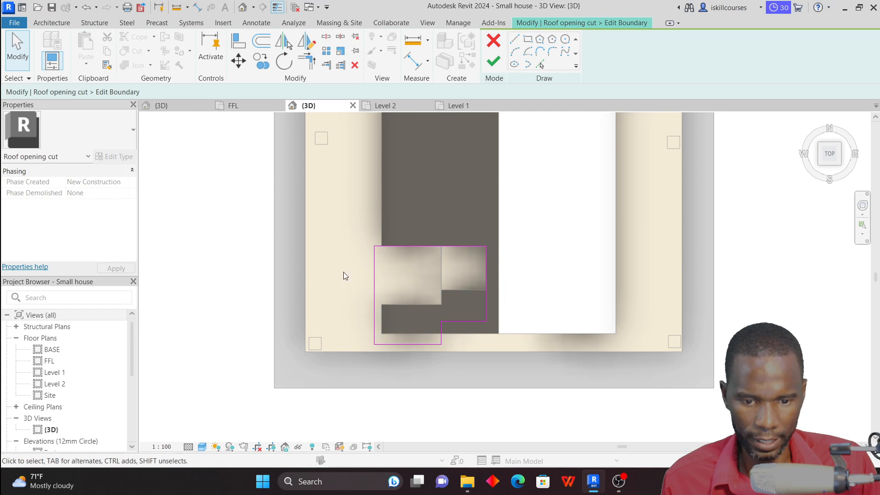
left_click(504, 64)
left_click(513, 283)
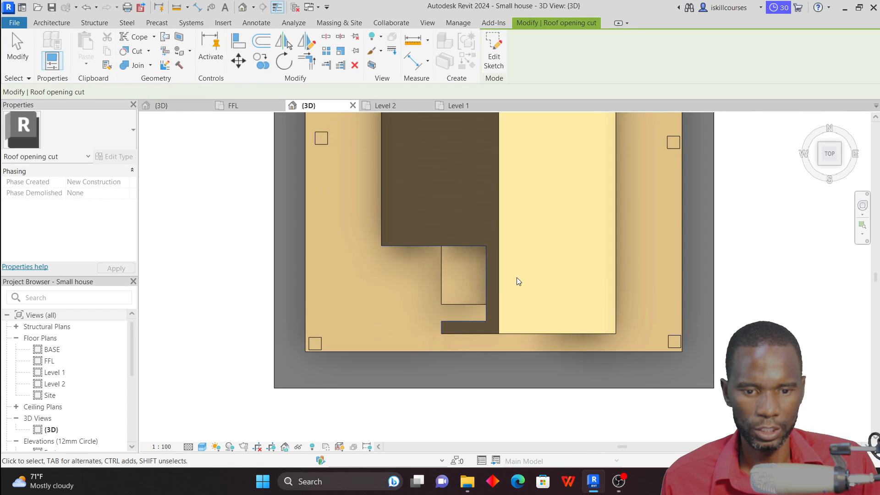
Edit the balcony floor's boundary in the 3D view and align its front edge with the roof's front face
scroll(517, 277, "down", 3)
middle_click_drag(516, 277, 656, 95, "shift")
scroll(433, 357, "up", 4)
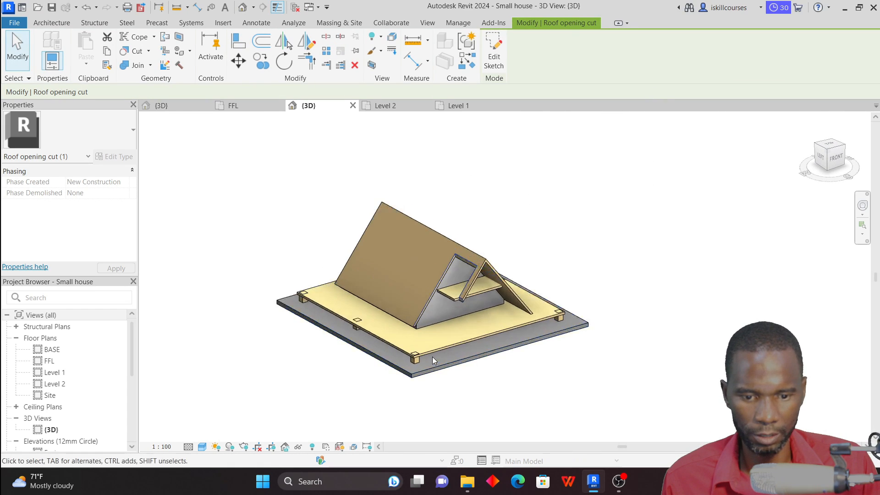
middle_click_drag(458, 279, 532, 231, "shift")
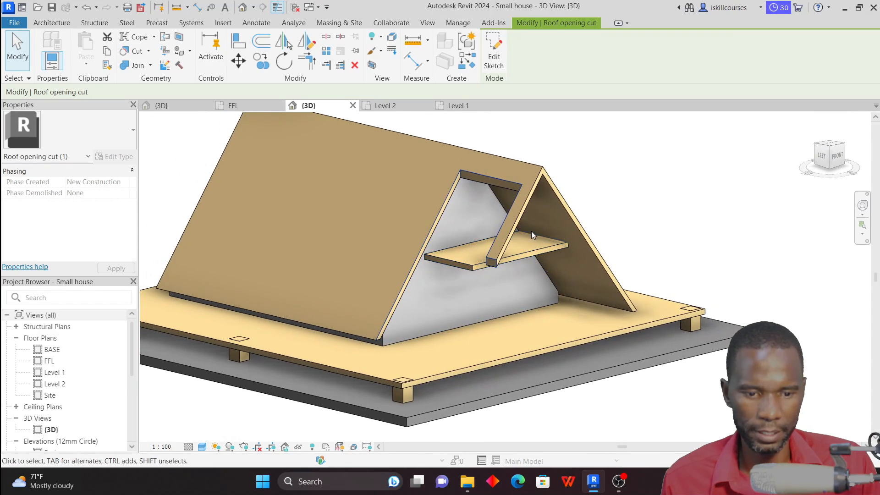
middle_click_drag(555, 291, 531, 267, "shift")
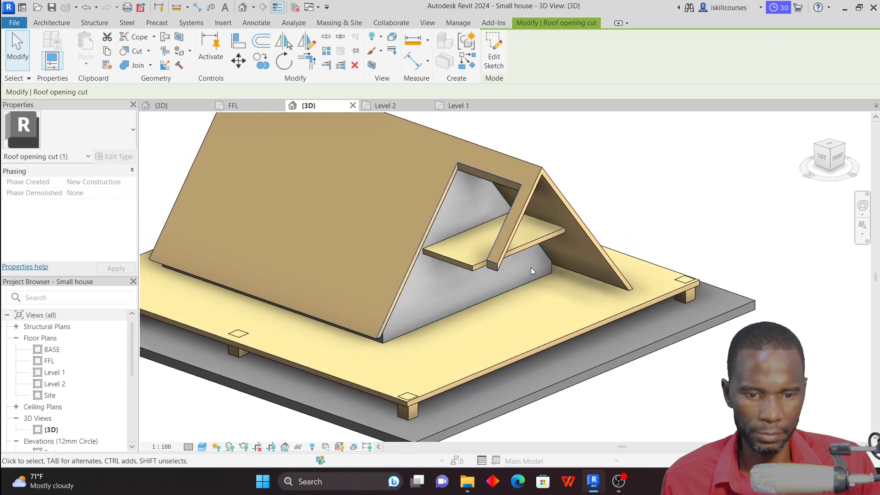
left_click(532, 232)
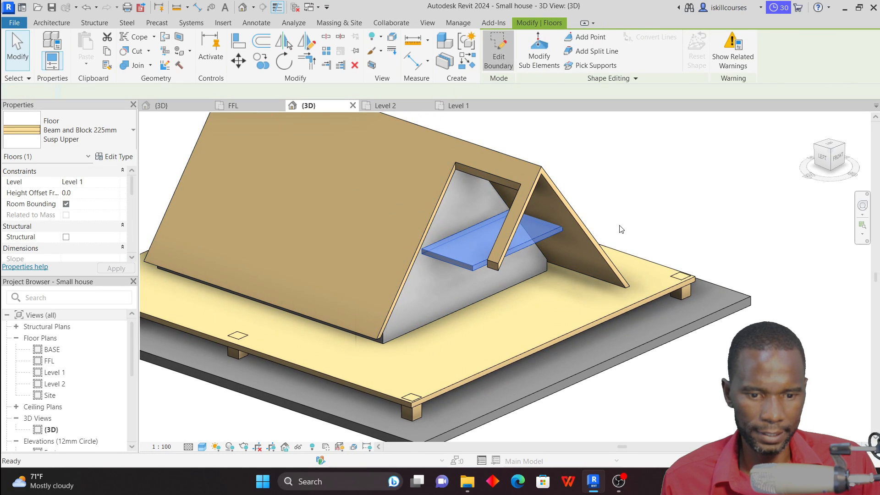
scroll(541, 252, "up", 2)
key("a")
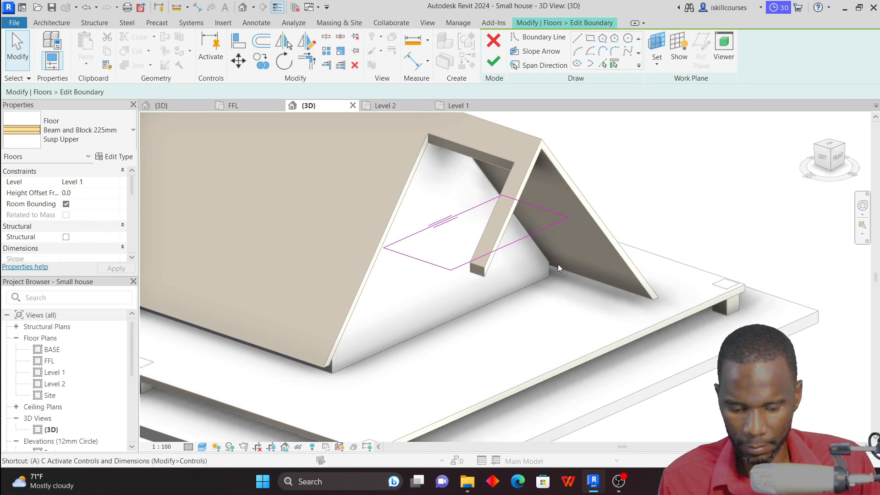
key("l")
left_click(514, 240)
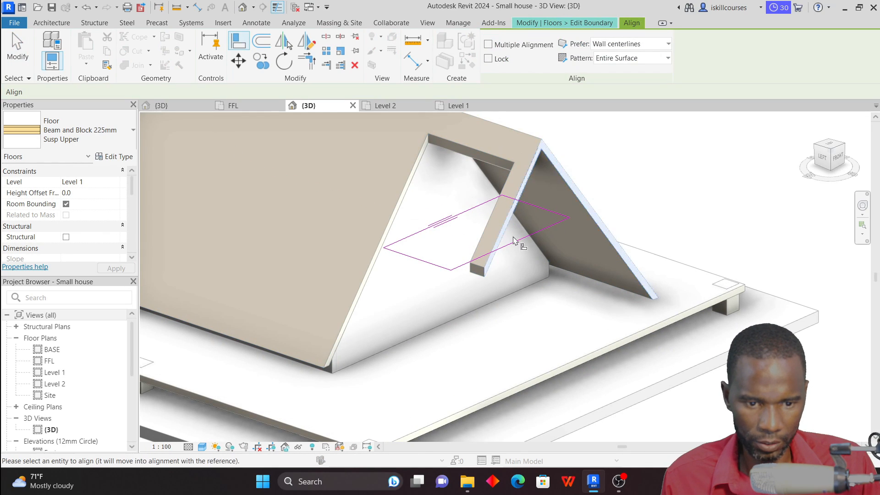
left_click(525, 237)
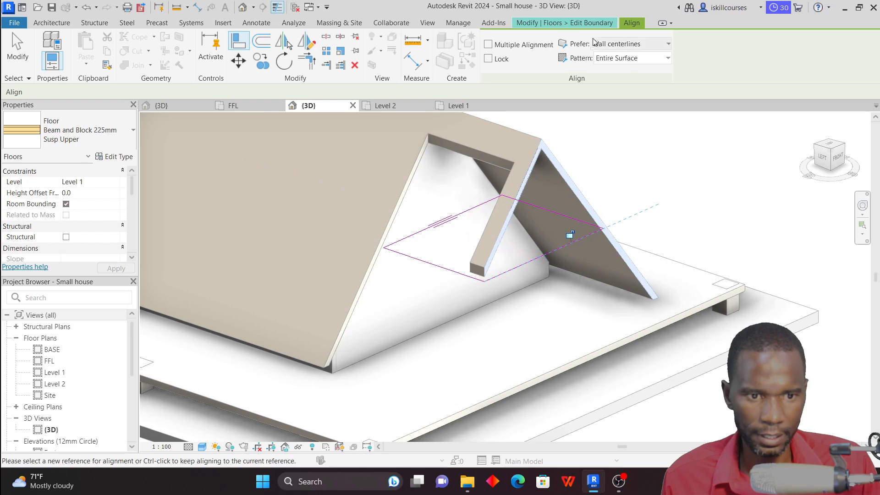
Finish the balcony floor's boundary and attach the walls to the floor's underside
left_click(560, 23)
left_click(492, 61)
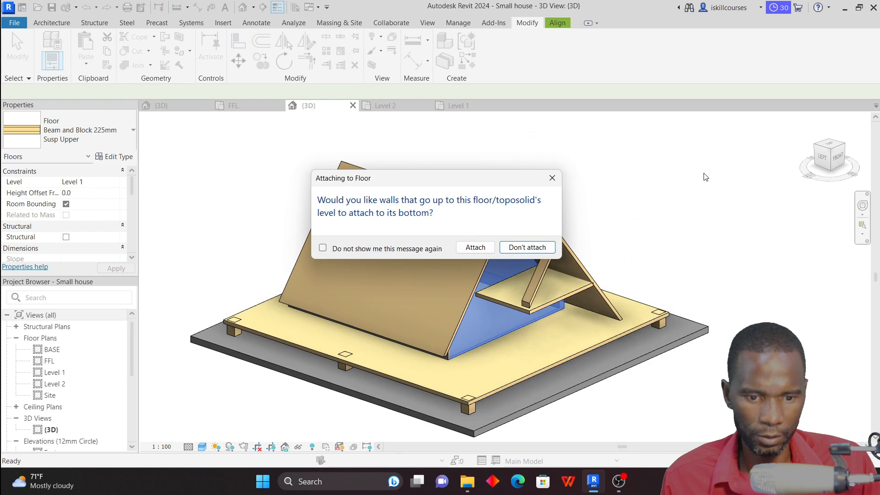
left_click(475, 247)
Examine the extended balcony floor, and inspect the spiral stair and its balcony landing in the Small house Tut model's 3D view
scroll(576, 296, "up", 4)
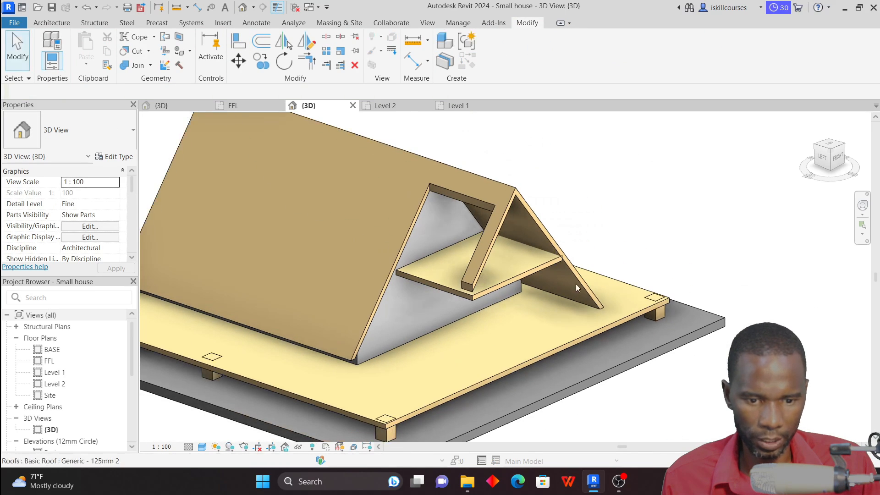
middle_click_drag(608, 263, 508, 335, "shift")
scroll(486, 313, "up", 3)
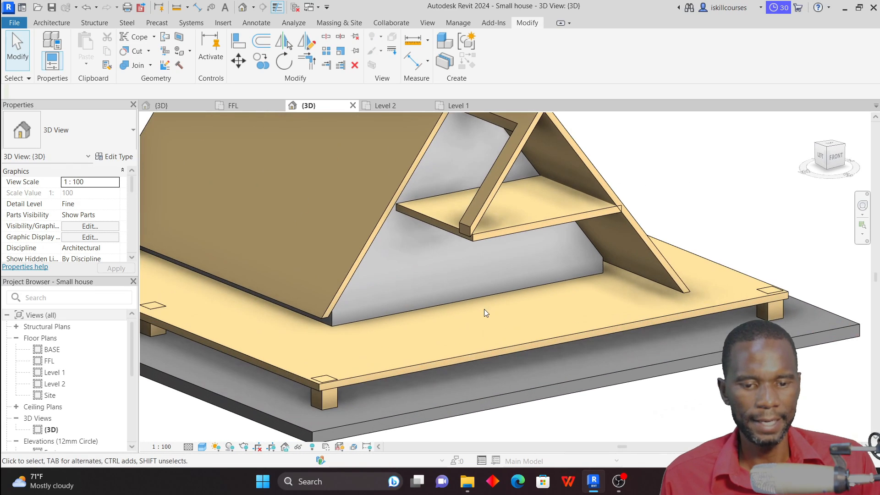
scroll(415, 234, "down", 5)
middle_click_drag(458, 266, 477, 278, "shift")
left_click(169, 109)
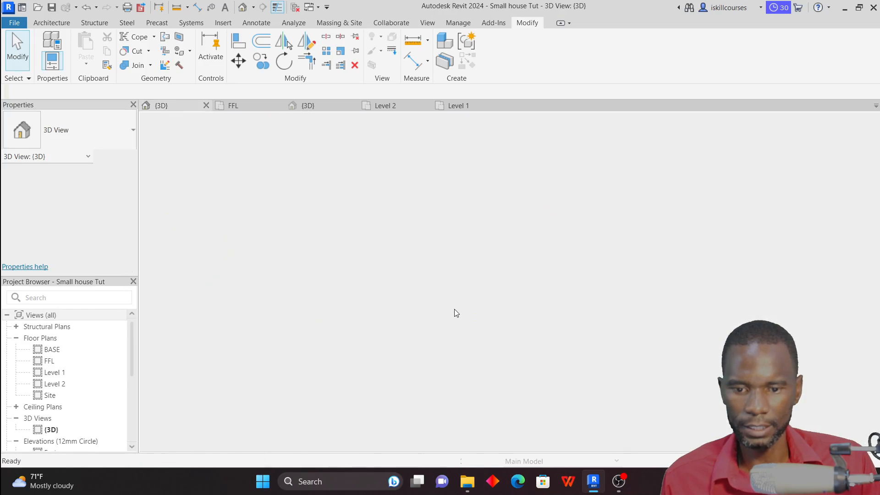
scroll(282, 301, "up", 4)
scroll(540, 294, "down", 2)
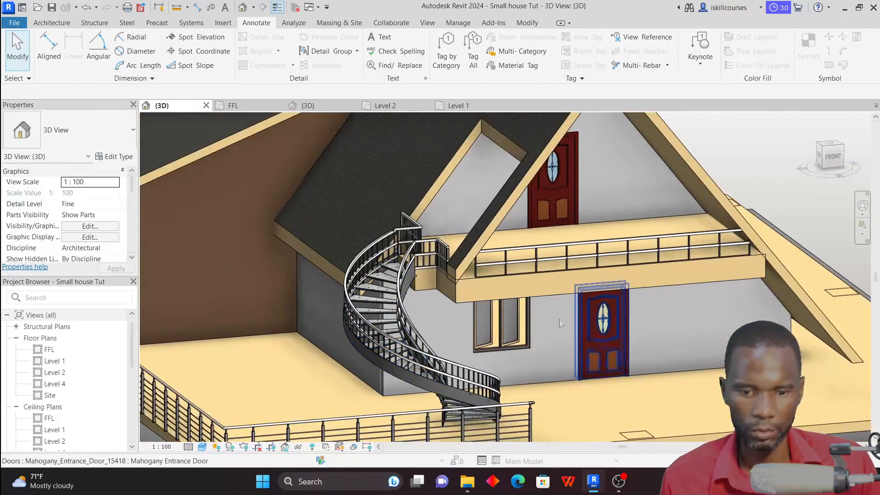
middle_click_drag(540, 315, 497, 350, "shift")
scroll(453, 293, "up", 2)
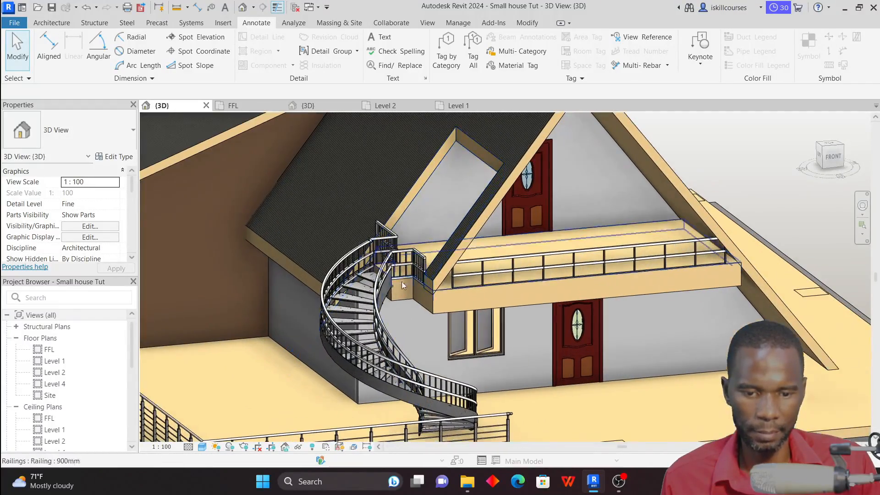
scroll(453, 294, "down", 3)
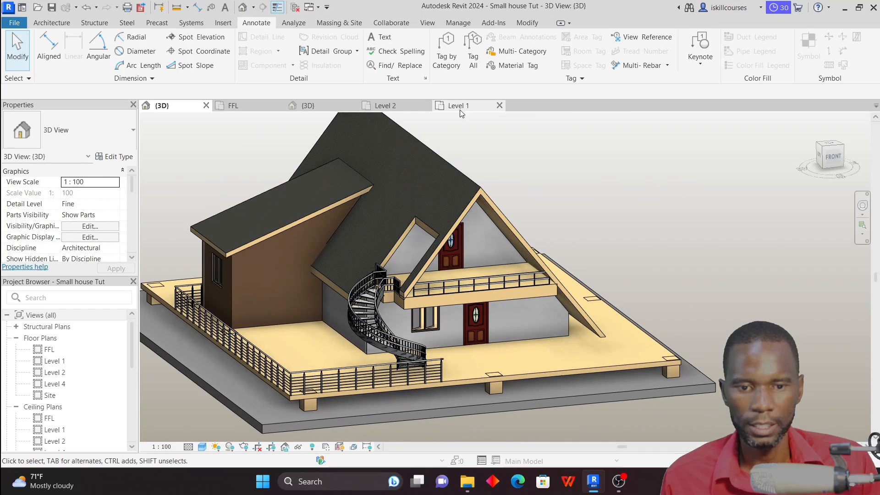
Edit the balcony floor's boundary in the Level 1 plan and draw a line westward from the midpoint of its west edge
left_click(319, 108)
scroll(419, 229, "up", 2)
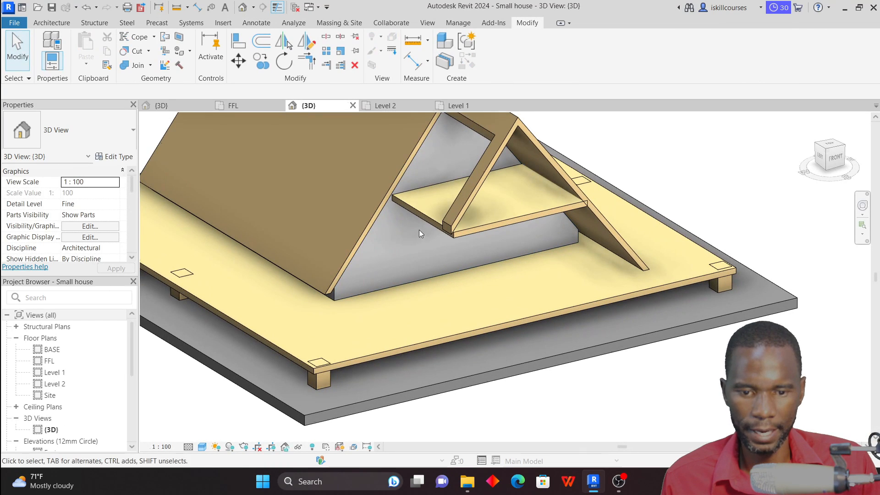
left_click(420, 211)
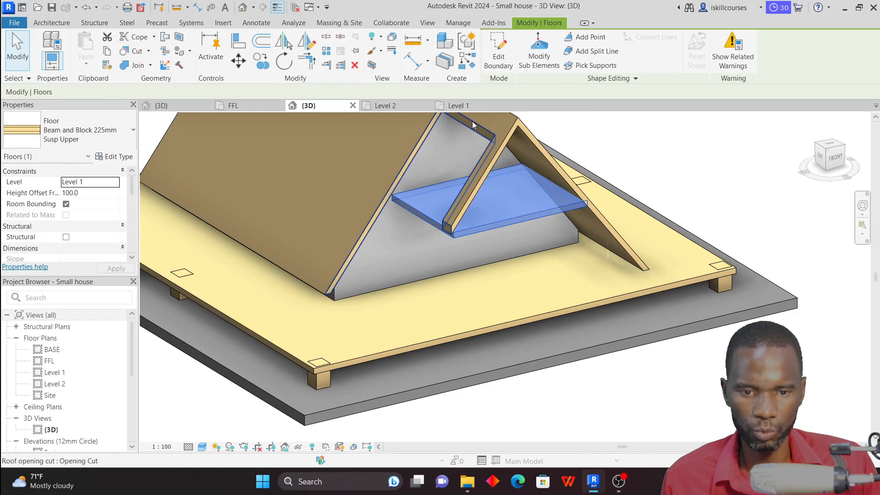
left_click(498, 51)
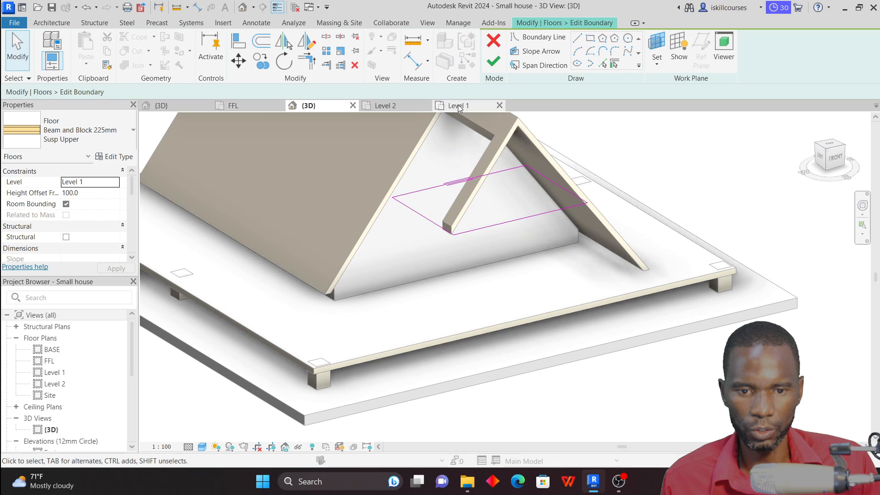
left_click(458, 106)
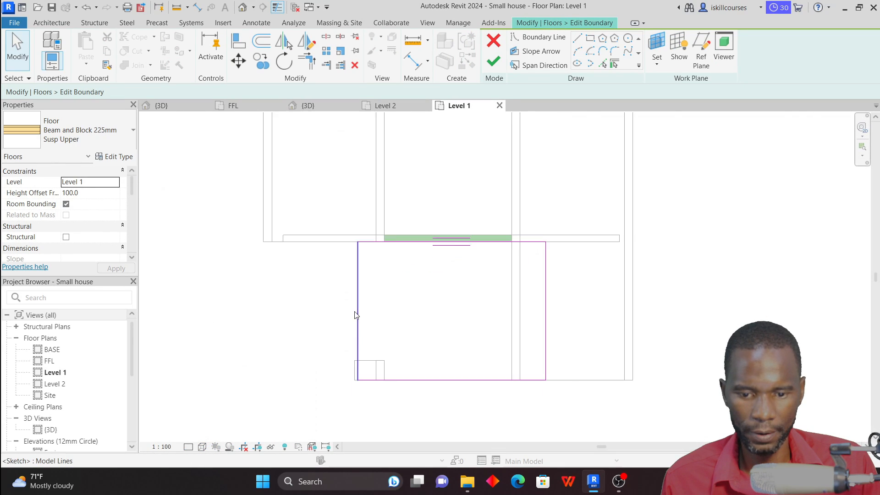
left_click(577, 38)
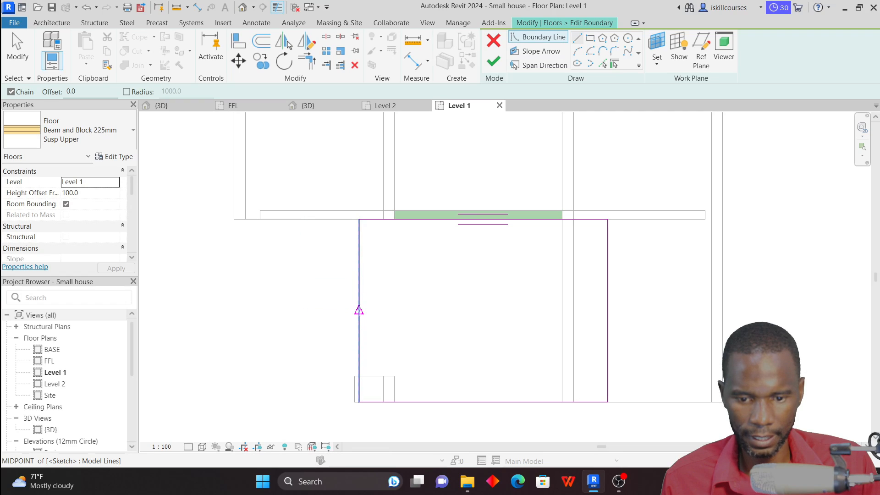
left_click(360, 311)
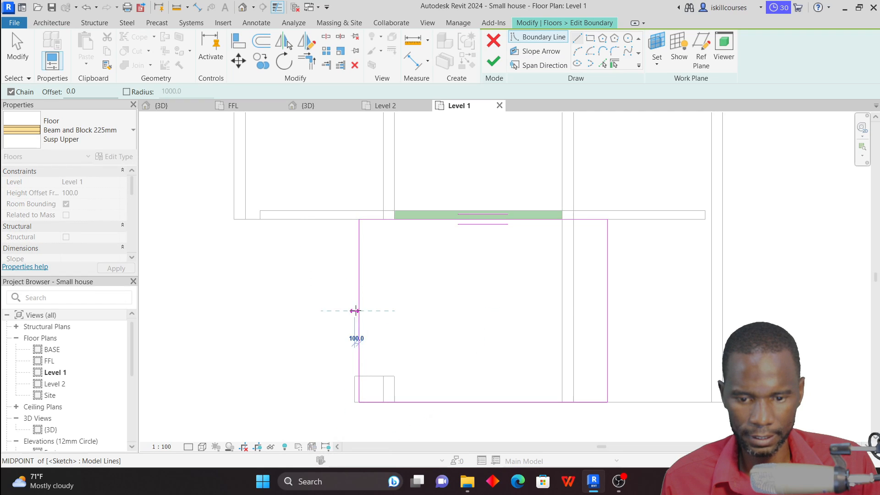
left_click(311, 311)
right_click(309, 251)
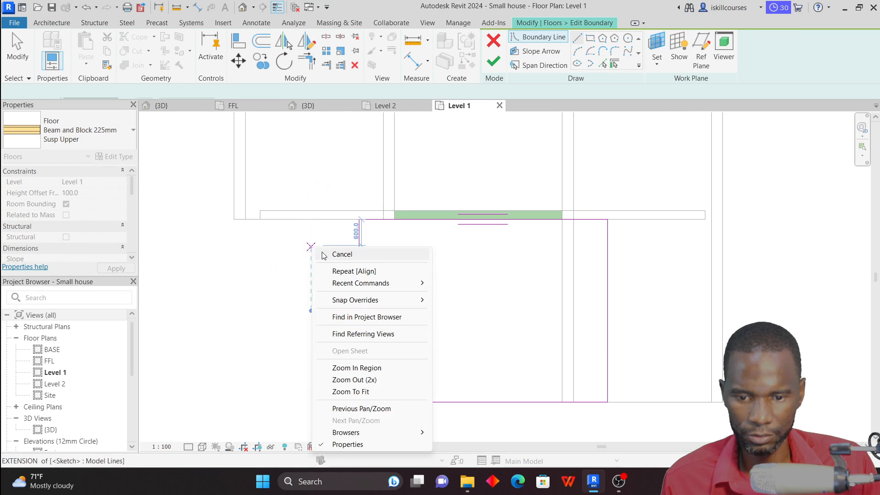
left_click(334, 255)
Offset copies of the new line 600 mm to its north and south sides
left_click(259, 42)
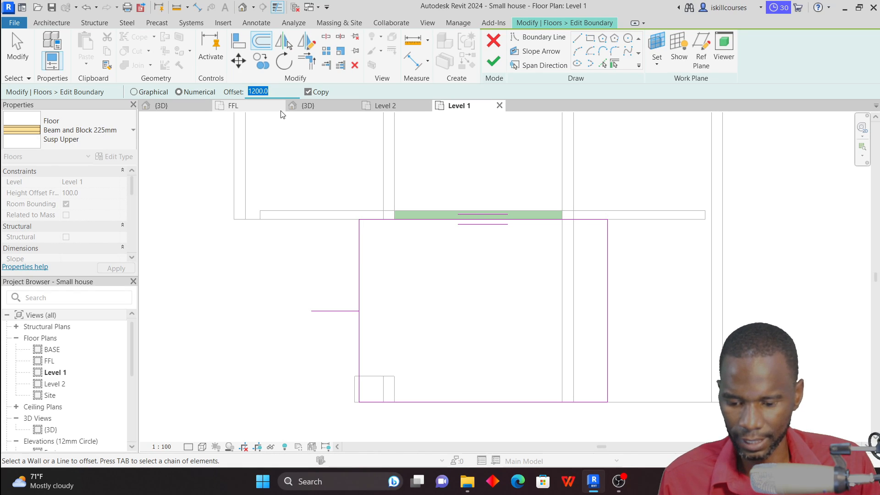
type("0")
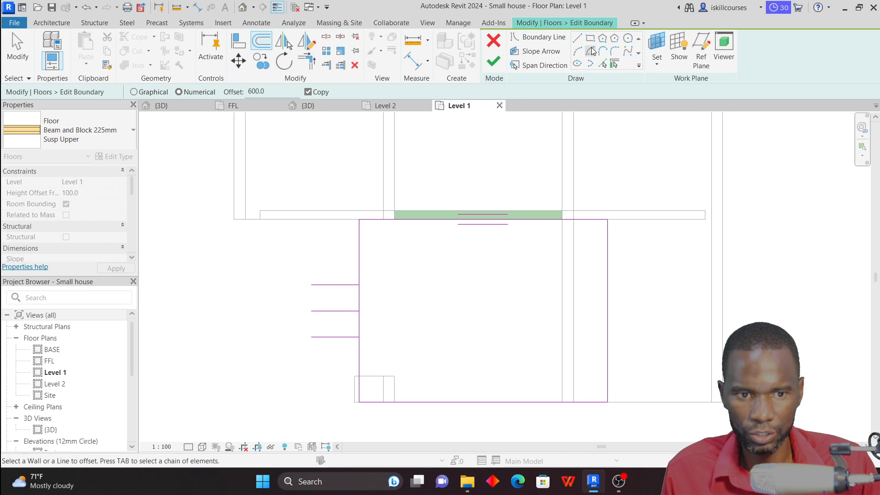
Draw a 1200 mm boundary line joining the west ends of the two outer landing lines
left_click(577, 37)
left_click(311, 337)
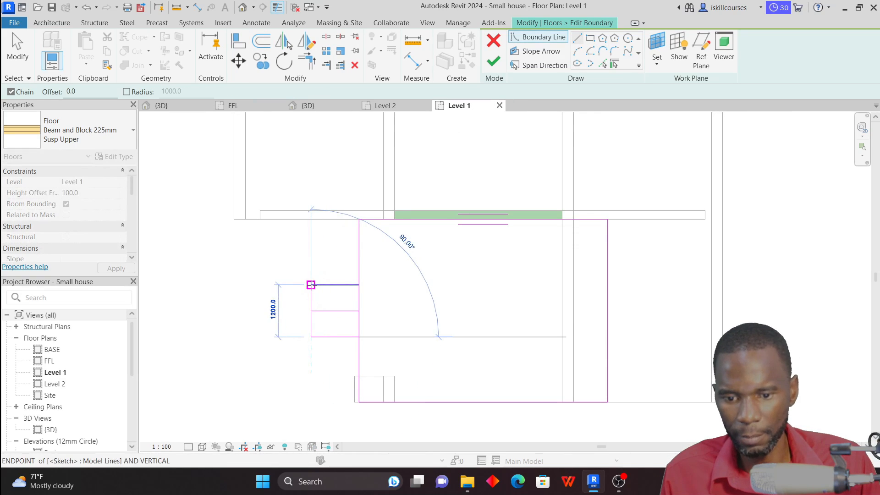
left_click(311, 285)
key("Escape")
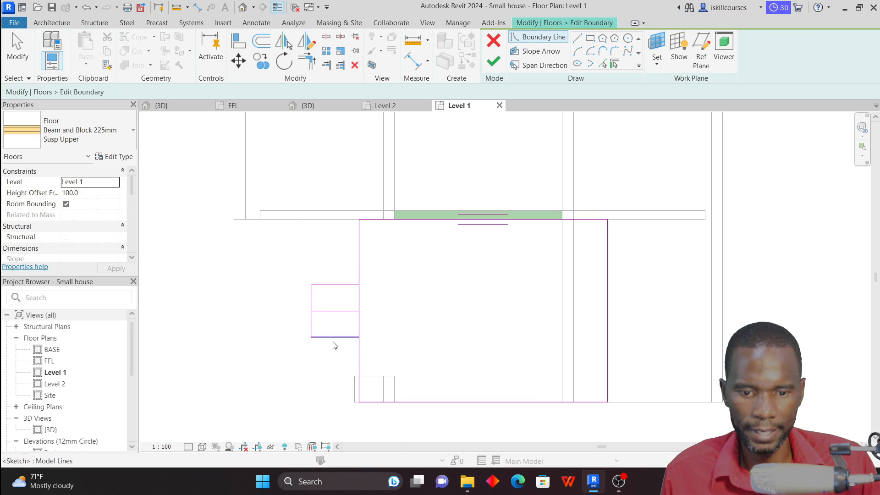
Trim the balcony's west edge to the landing's north and south lines, opening the boundary between them
scroll(334, 343, "up", 2)
key("s")
key("l")
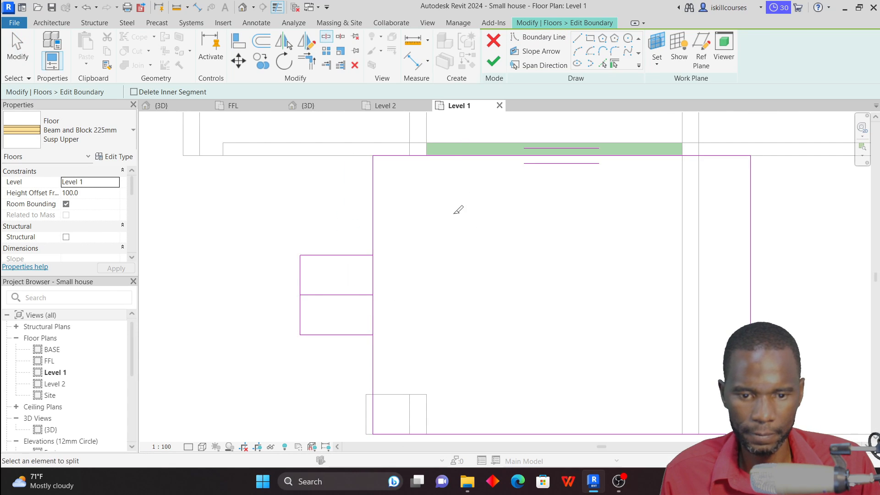
key("Escape")
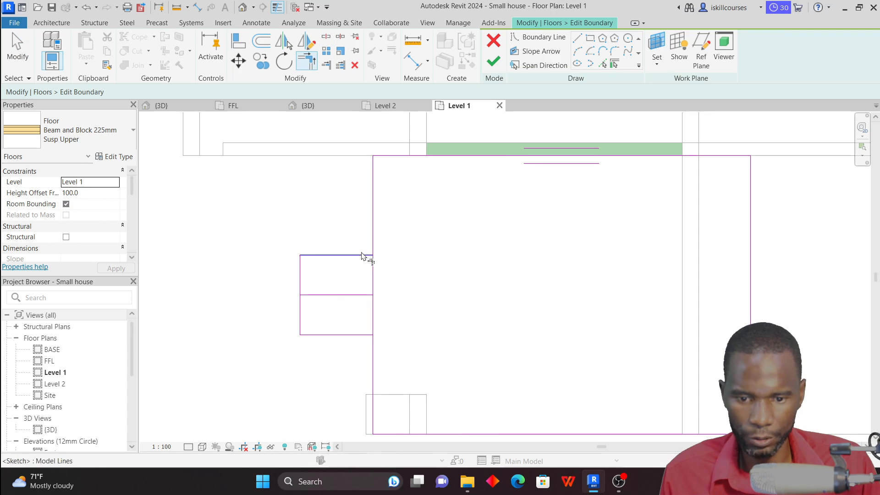
left_click(368, 335)
key("Escape")
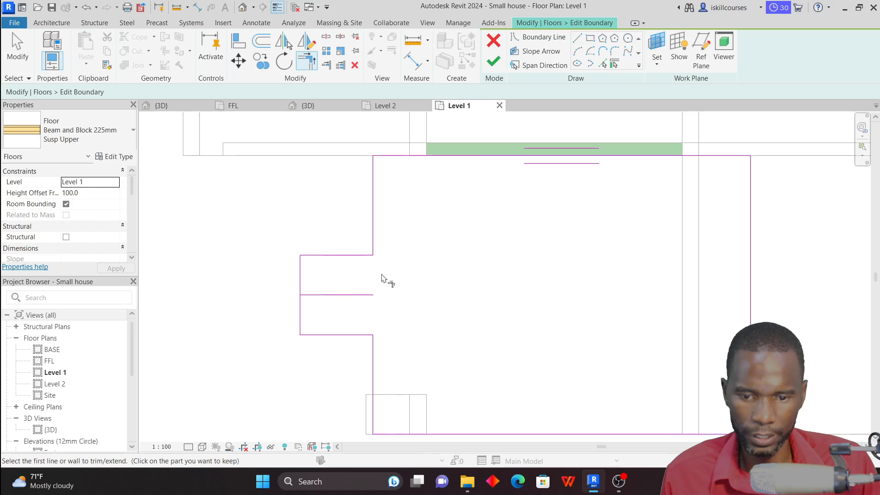
Delete the middle construction line inside the west landing
left_click(17, 49)
left_click(346, 297)
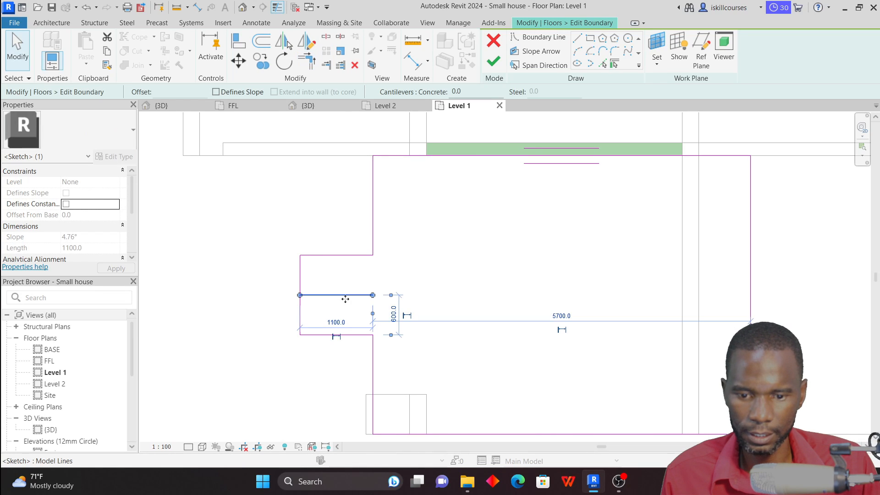
key("Delete")
scroll(348, 289, "down", 3)
scroll(334, 297, "up", 1)
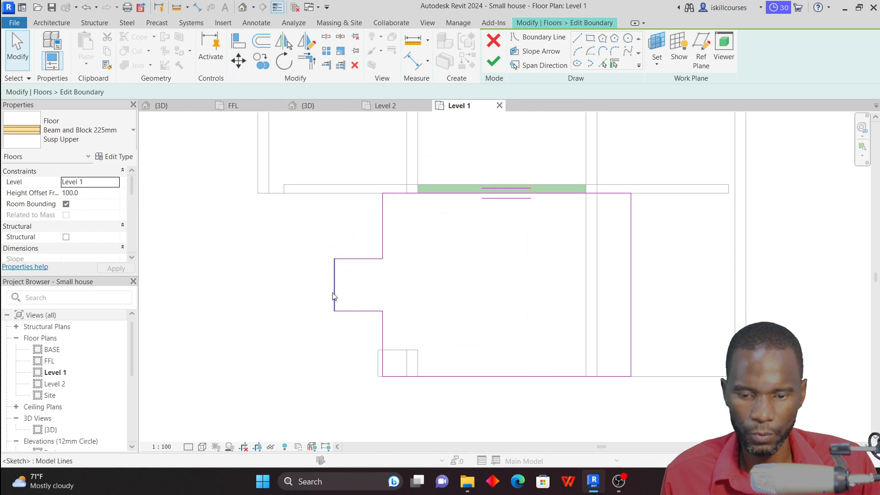
Move the landing's west edge eastward to about half its projection and finish the floor boundary edit
left_click(335, 288)
left_click_drag(335, 287, 357, 288)
left_click(293, 247)
scroll(395, 360, "down", 3)
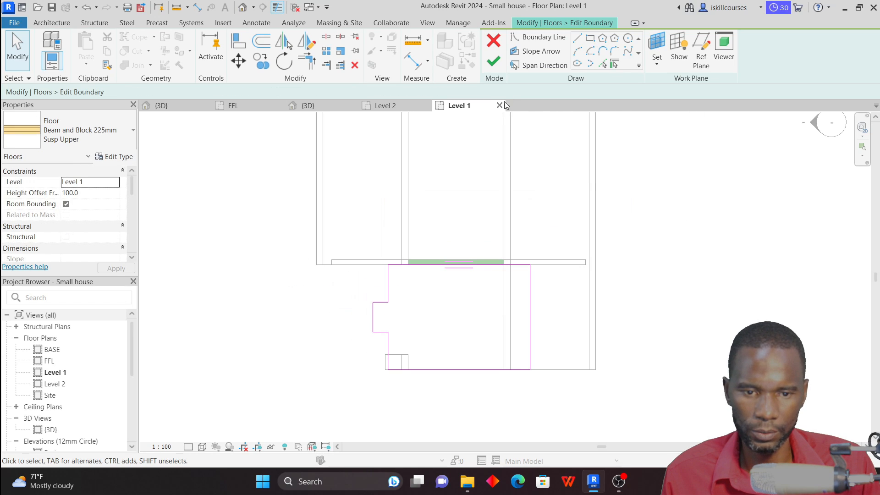
left_click(490, 64)
left_click(479, 252)
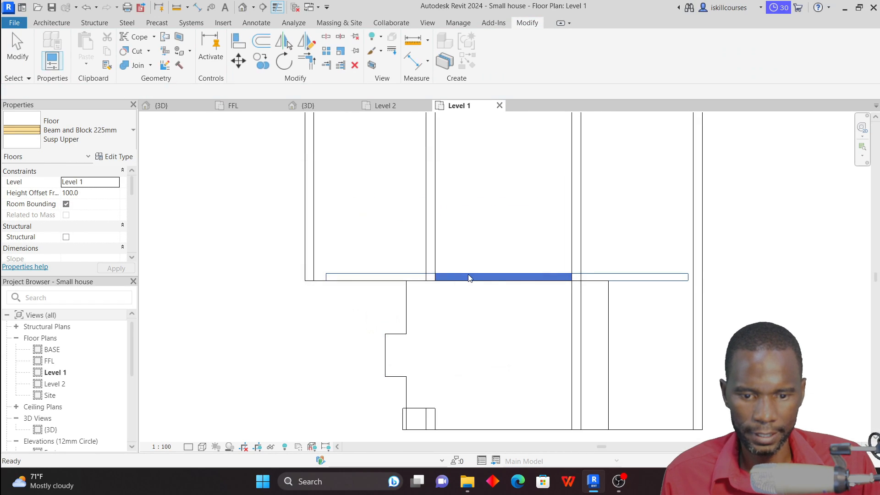
left_click(308, 325)
scroll(356, 337, "down", 2)
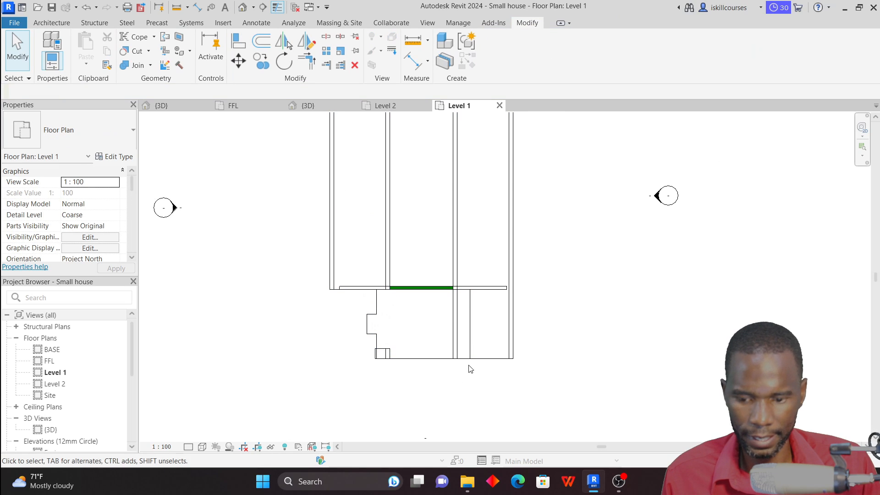
Examine the balcony floor's west landing in the Small house model's 3D view
left_click(342, 106)
middle_click_drag(438, 308, 582, 335, "shift")
scroll(463, 282, "up", 3)
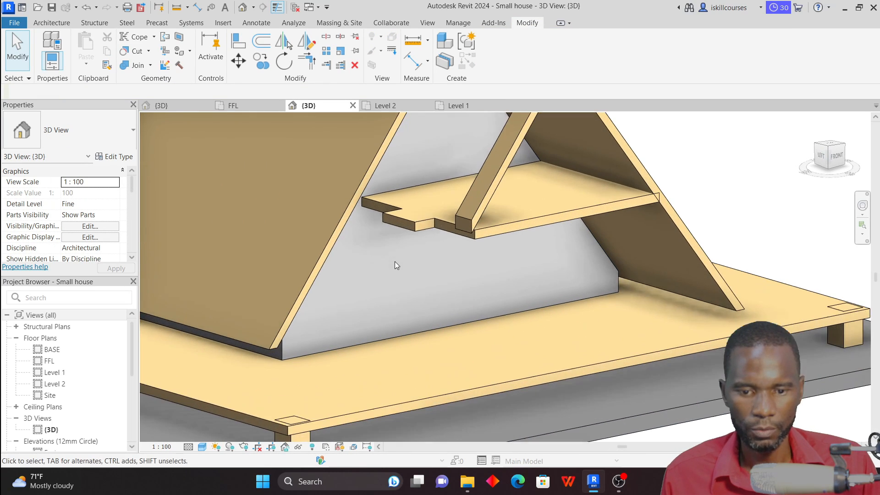
scroll(436, 298, "down", 4)
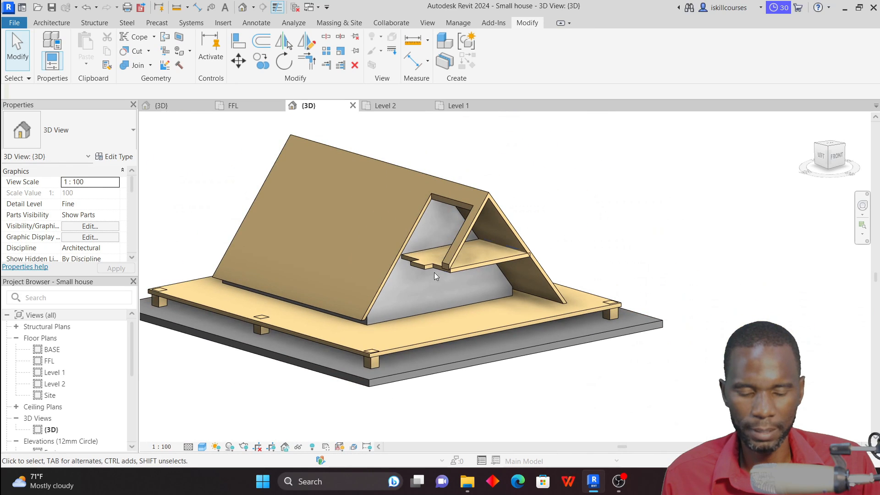
scroll(449, 326, "down", 2)
Start a Commercial - Ext Steel Fire escape stair in the Level 1 plan, review its type properties and choose a full-step spiral run
left_click(464, 107)
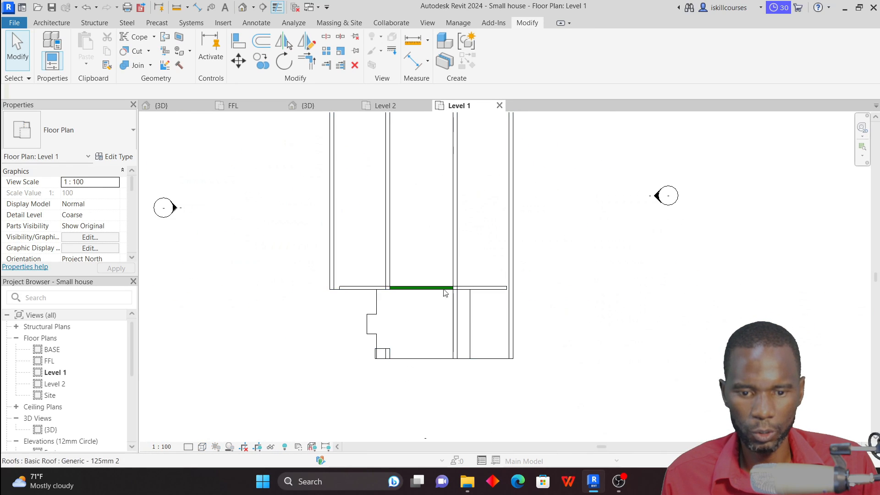
scroll(393, 378, "up", 5)
scroll(394, 283, "down", 6)
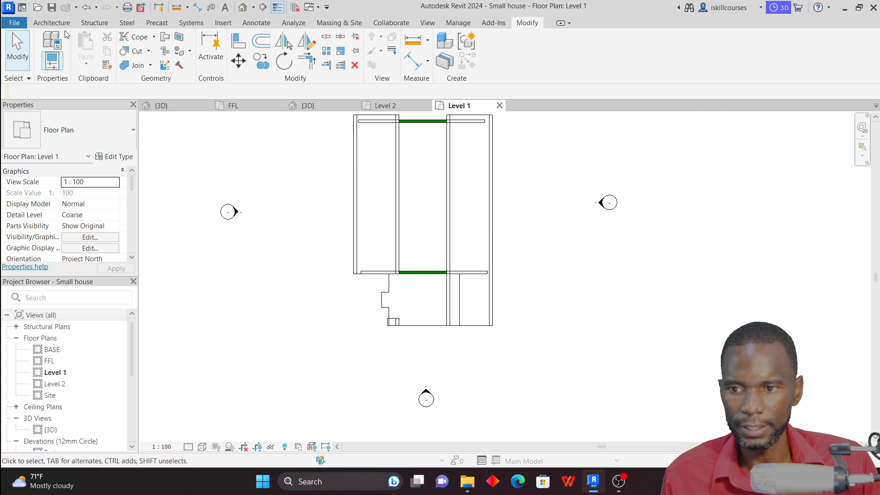
left_click(51, 23)
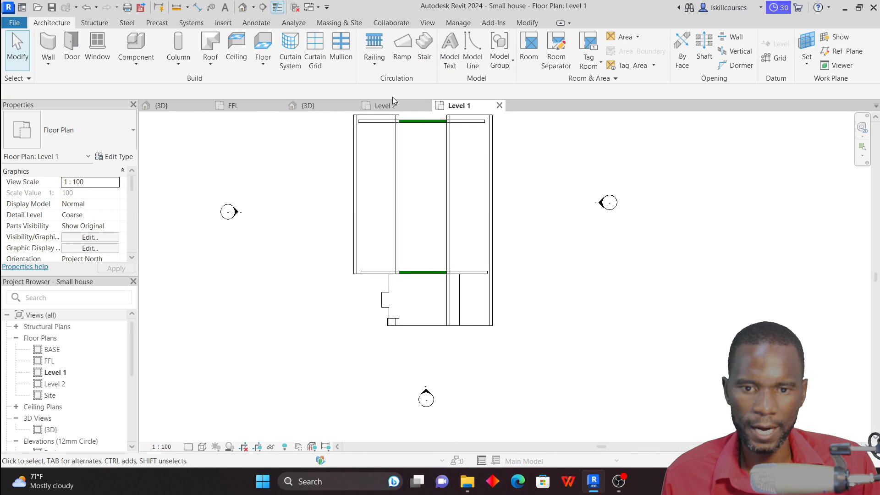
left_click(430, 66)
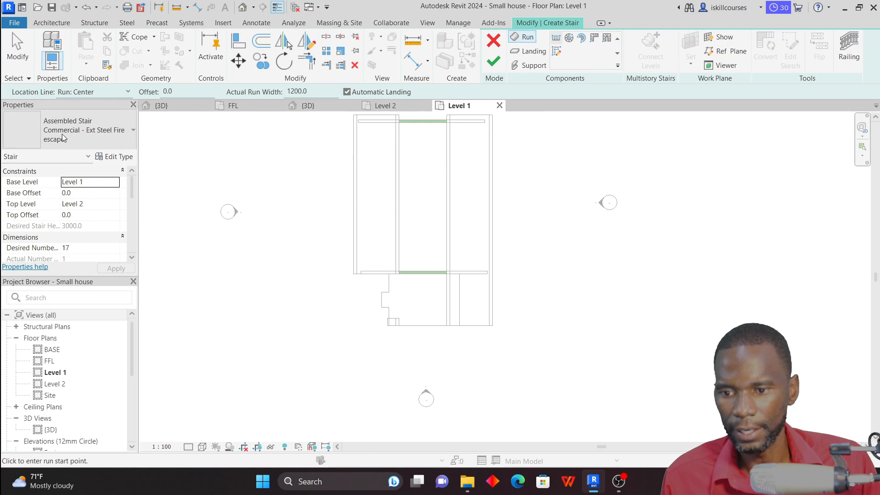
left_click(124, 136)
left_click(125, 135)
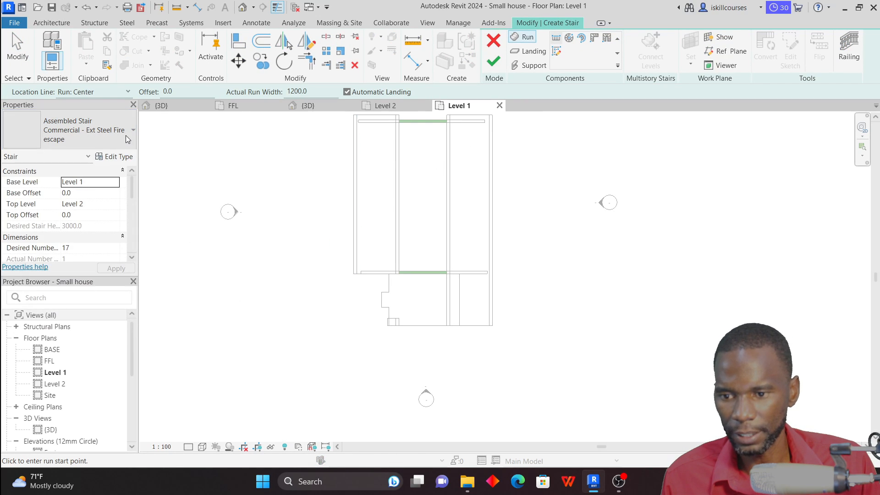
left_click(115, 156)
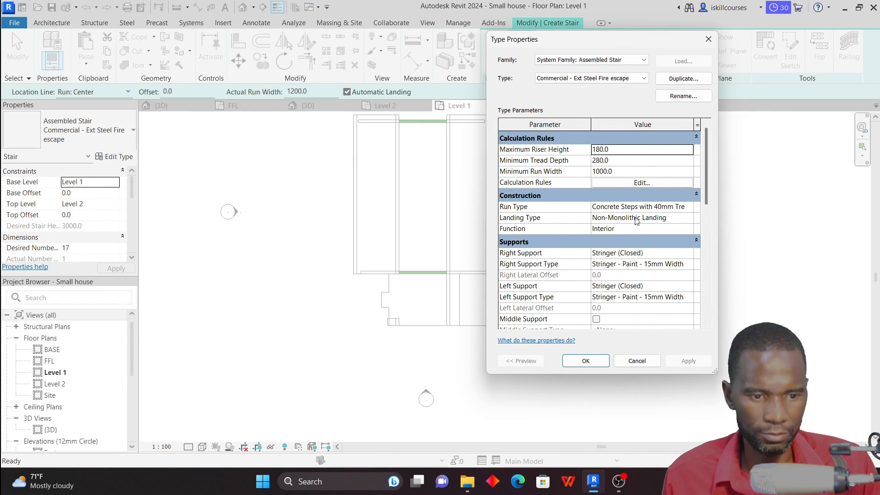
left_click(596, 363)
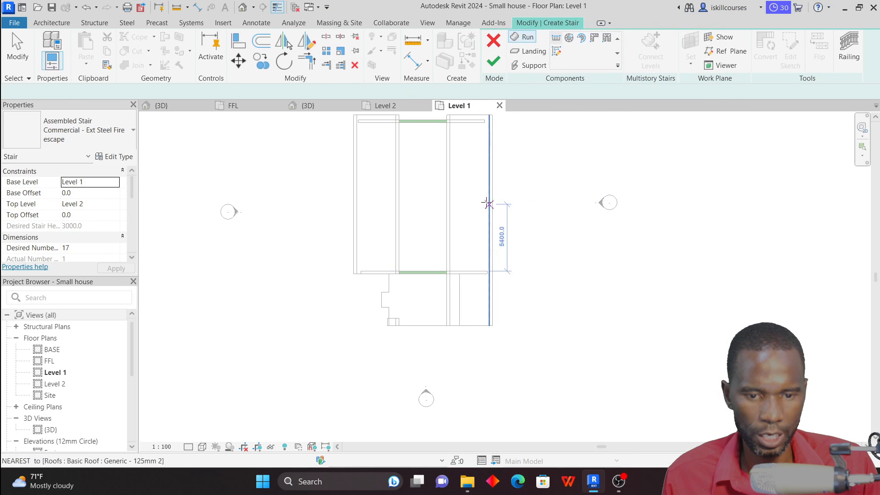
left_click(570, 37)
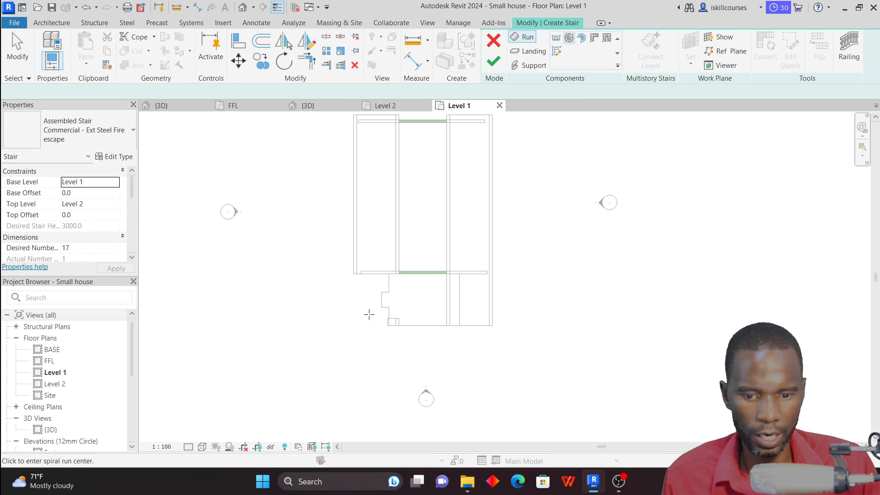
scroll(393, 295, "up", 5)
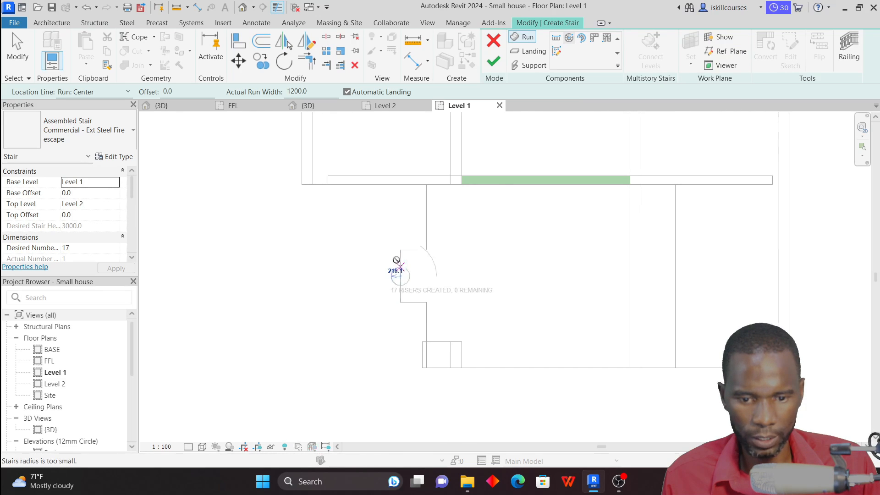
left_click(400, 276)
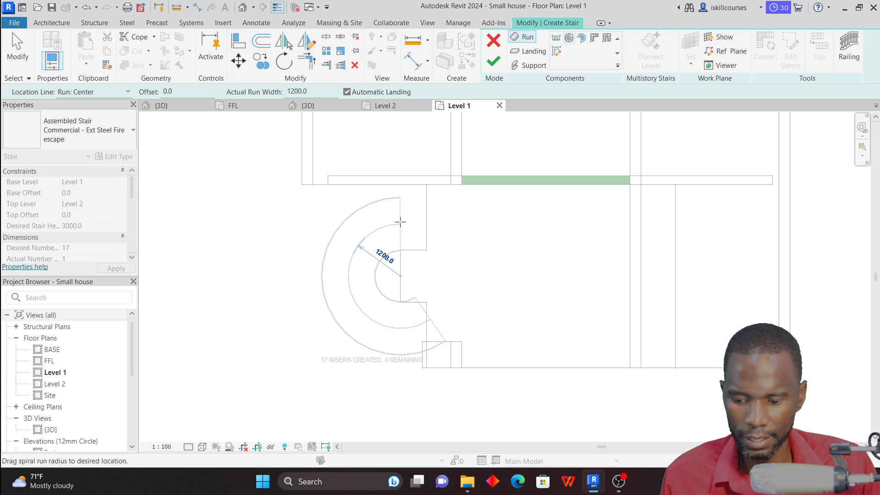
key("Escape")
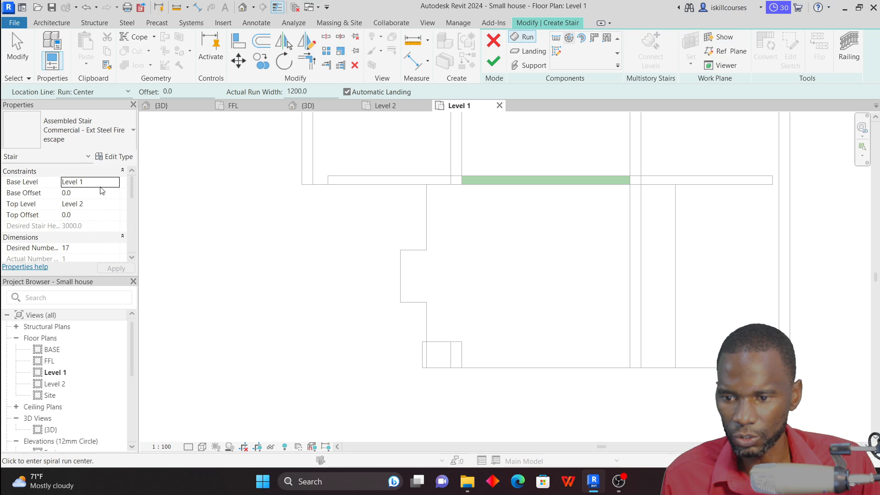
Set the stair's base level to FFL and top level to Level 1, and check its type properties
left_click(116, 184)
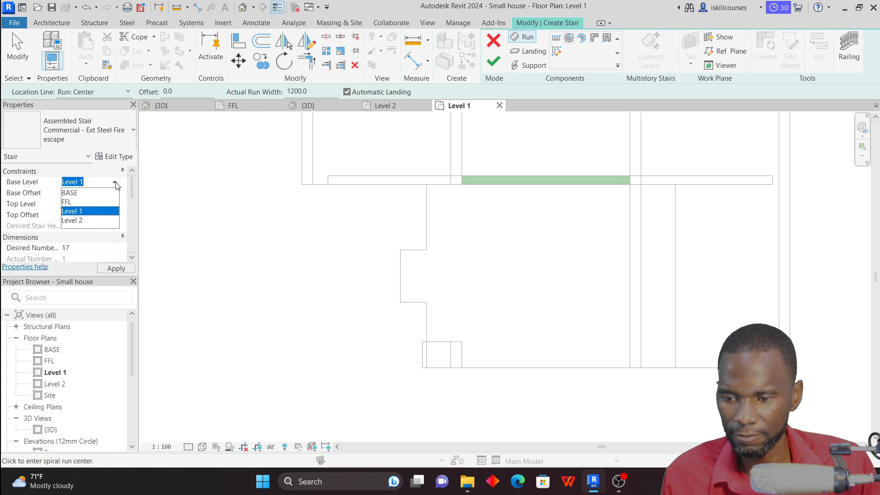
left_click(68, 202)
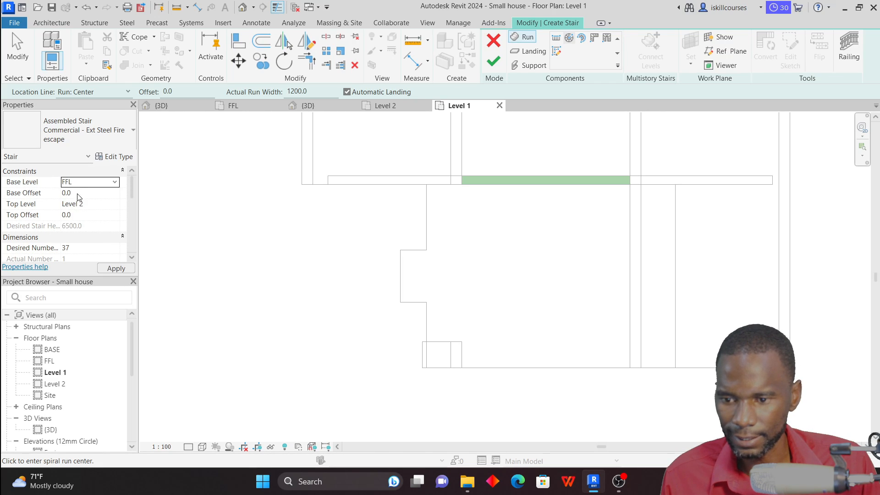
left_click(115, 204)
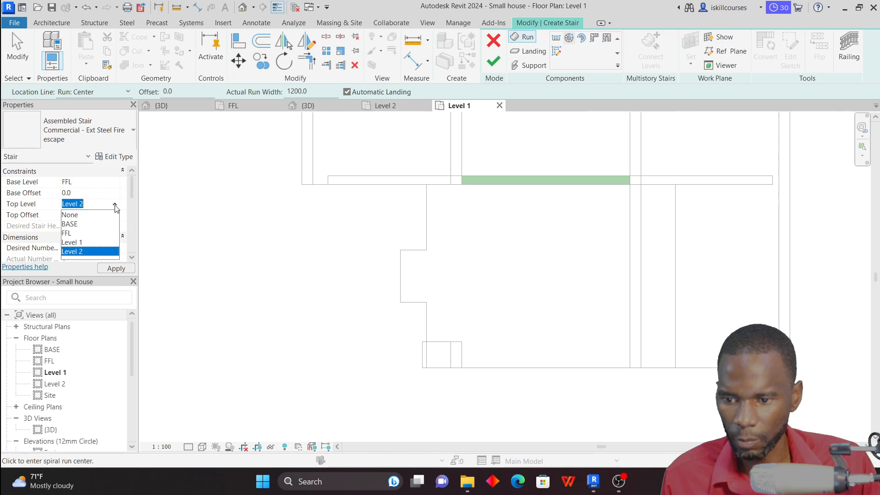
left_click(76, 243)
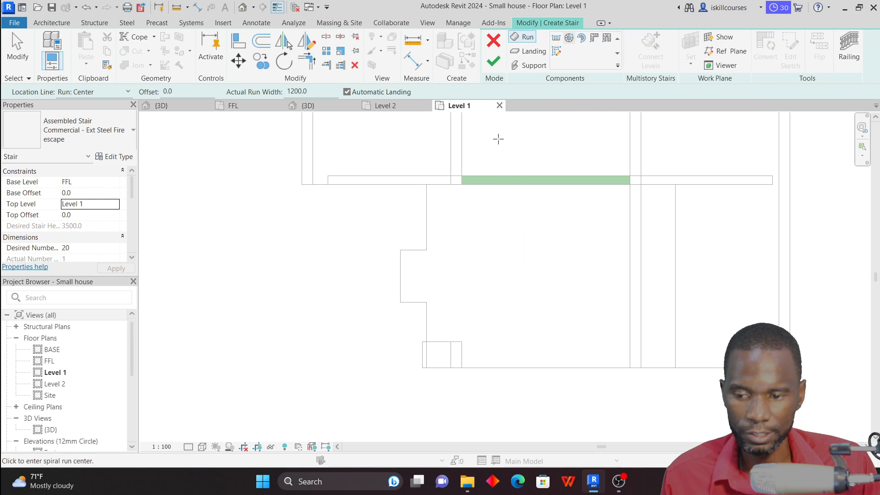
left_click(116, 157)
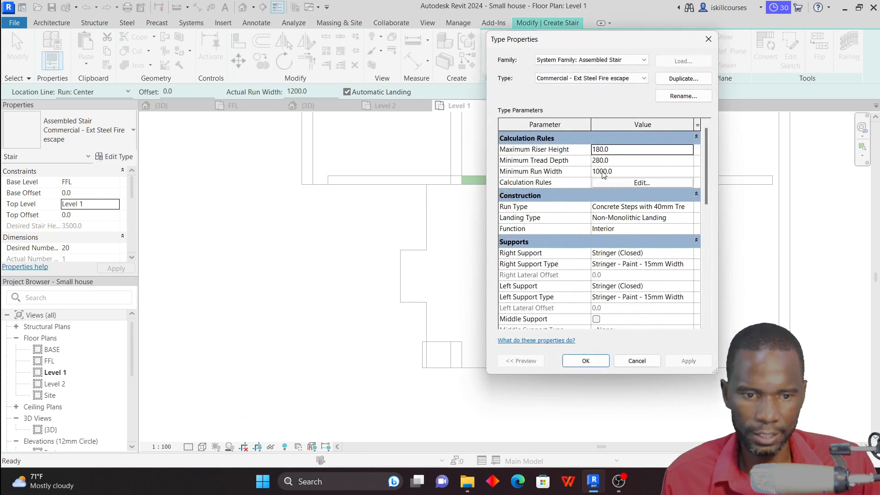
left_click(708, 39)
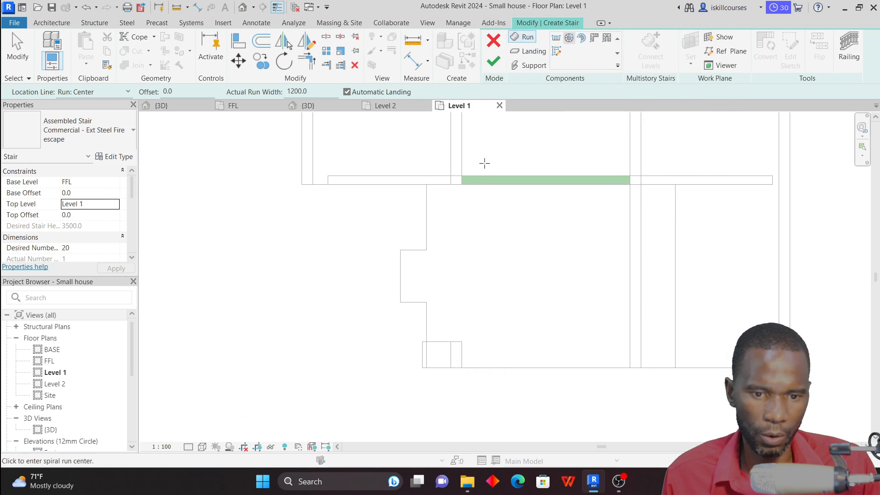
Place the spiral run with a 1200 mm radius, centred on the midpoint of the landing's west edge, and finish the stair
left_click(400, 276)
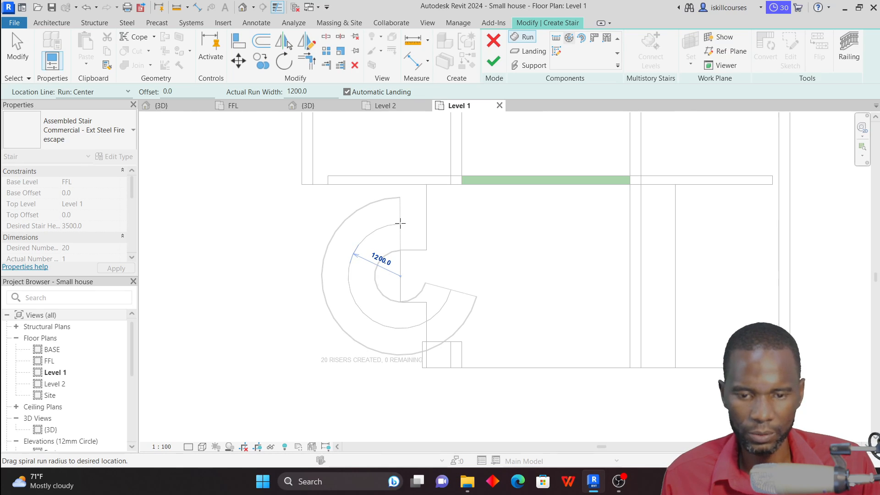
left_click(400, 223)
scroll(408, 275, "down", 3)
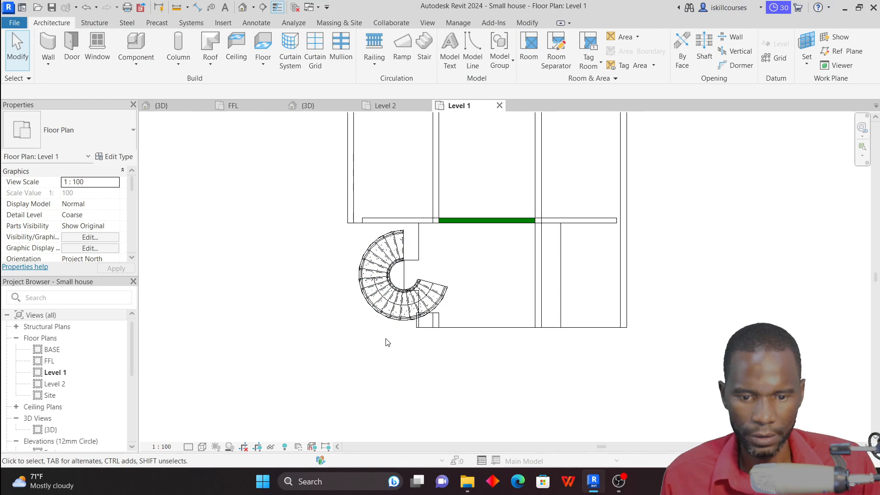
scroll(397, 289, "up", 3)
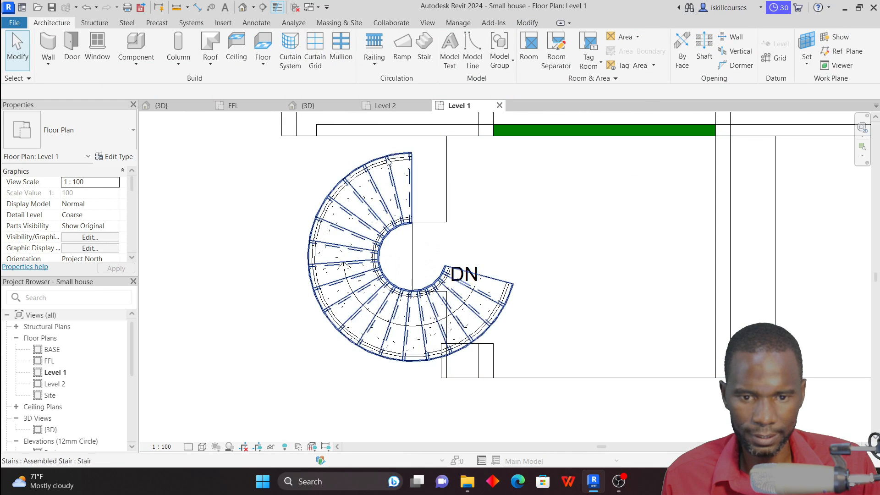
Inspect in the 3D view how the new spiral stair meets the balcony's west landing
left_click(321, 106)
scroll(414, 306, "up", 5)
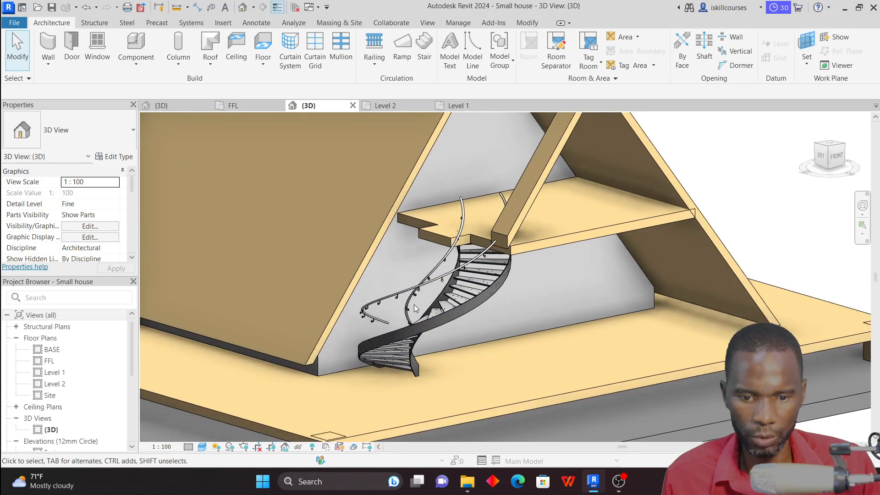
scroll(414, 304, "up", 5)
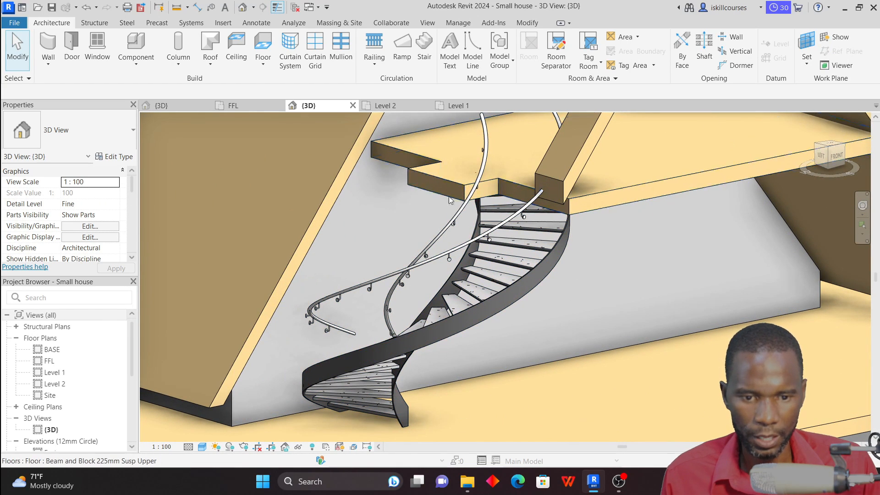
Flip the spiral stair's direction of travel in the Level 1 floor plan and check its new orientation in the 3D view
scroll(372, 356, "down", 2)
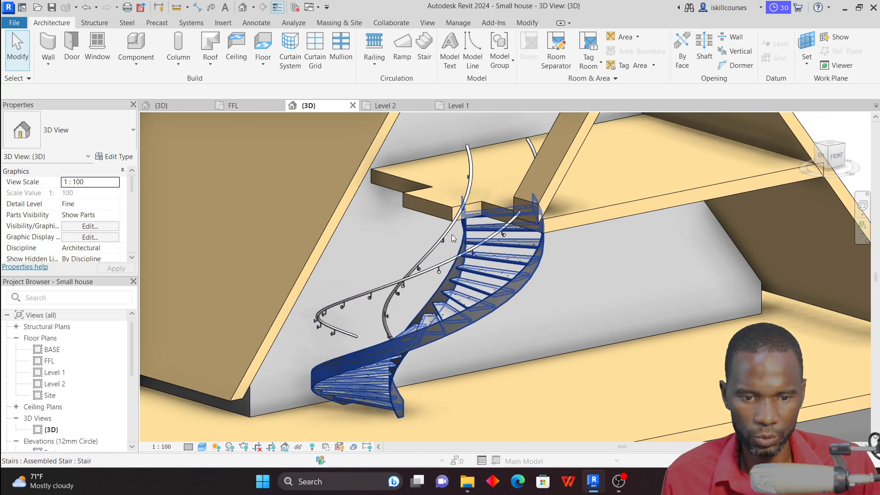
scroll(452, 234, "down", 2)
scroll(406, 376, "down", 2)
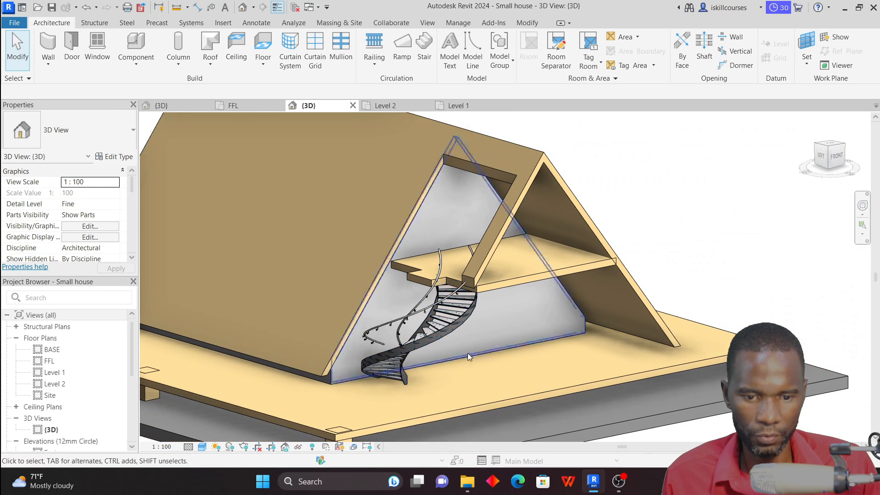
left_click(456, 318)
left_click(458, 105)
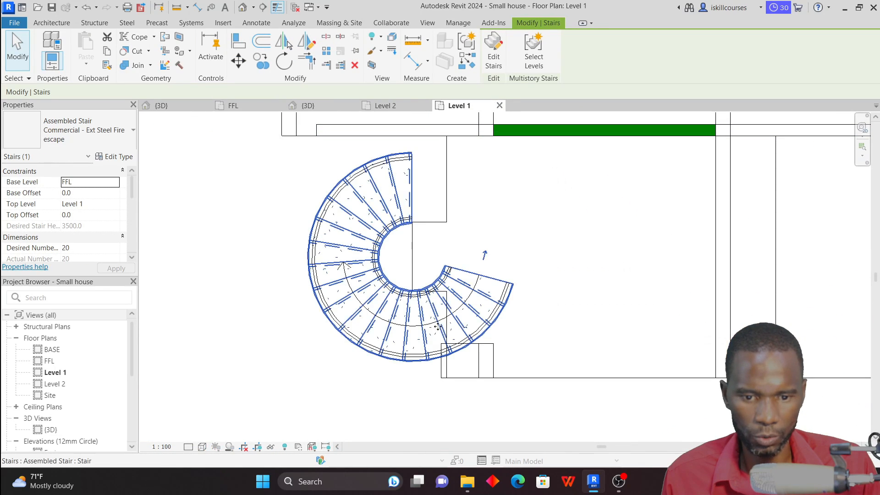
left_click(485, 254)
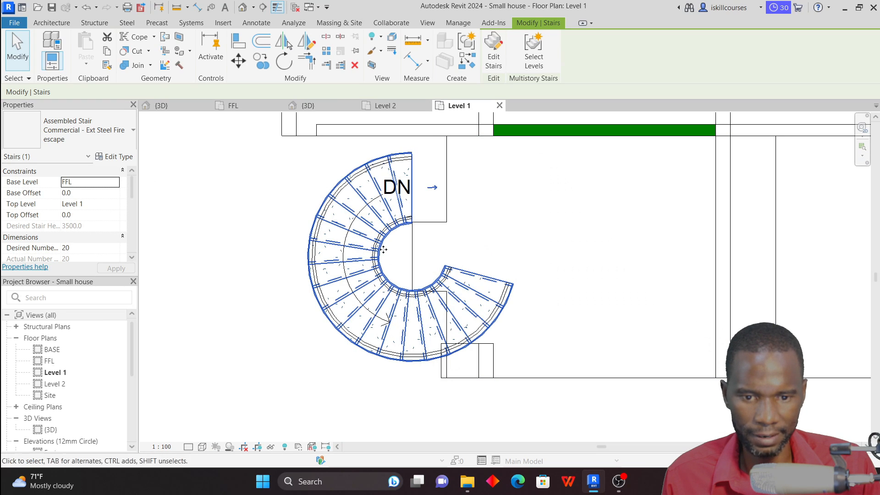
left_click(308, 106)
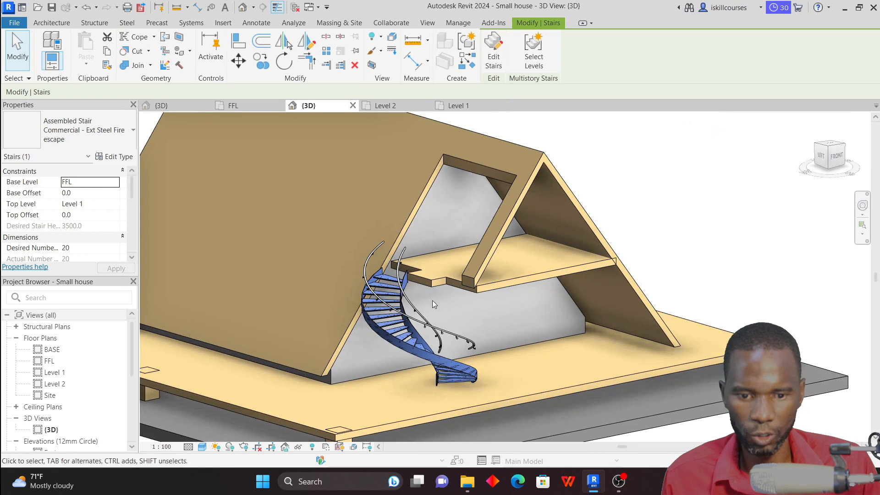
scroll(409, 306, "down", 5)
middle_click_drag(499, 257, 428, 274, "shift")
scroll(428, 274, "up", 5)
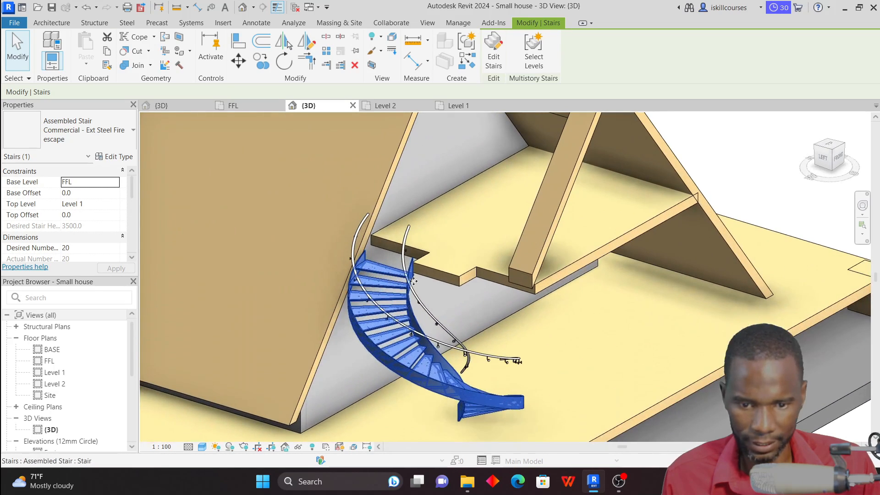
scroll(405, 367, "down", 3)
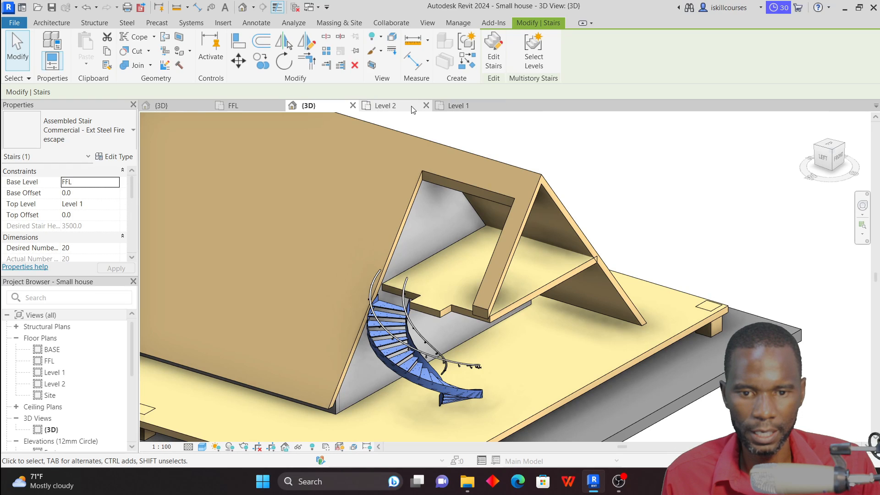
Select the spiral stair in the Level 1 floor plan and nudge it down toward the projecting edge of the floor slab
left_click(458, 106)
scroll(451, 257, "up", 3)
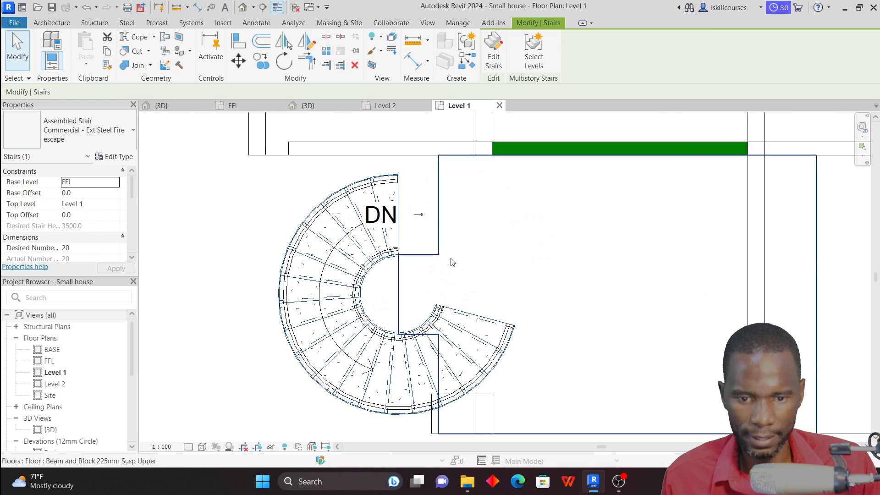
left_click(472, 255)
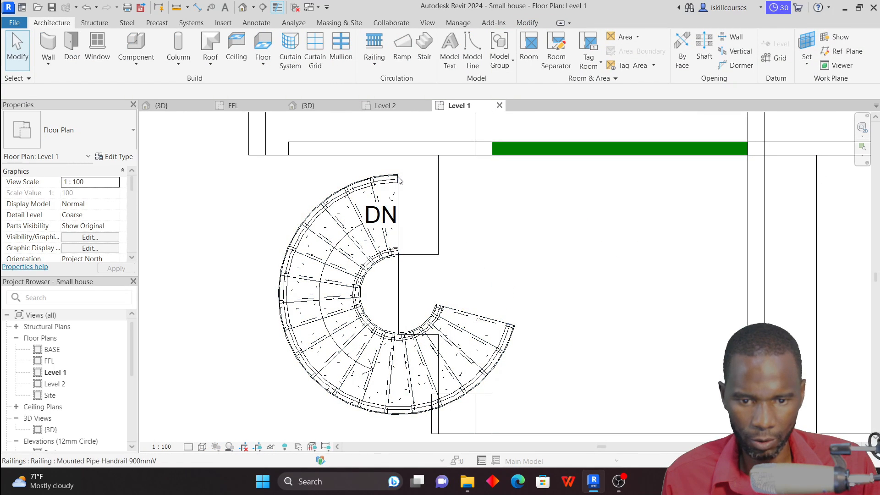
left_click(335, 263)
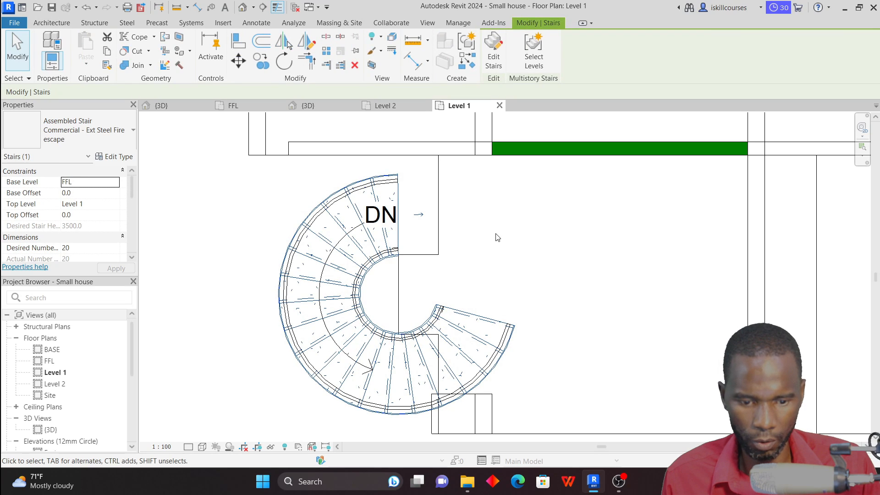
key("Down")
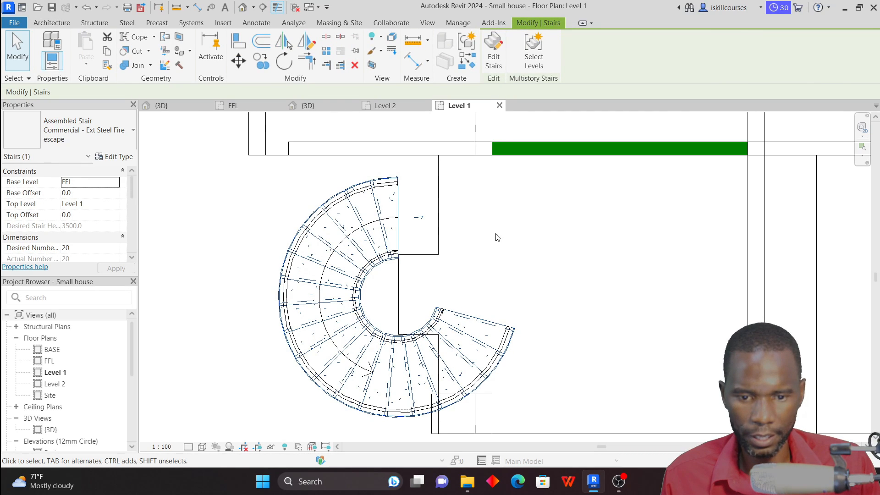
key("Down")
key("Down")
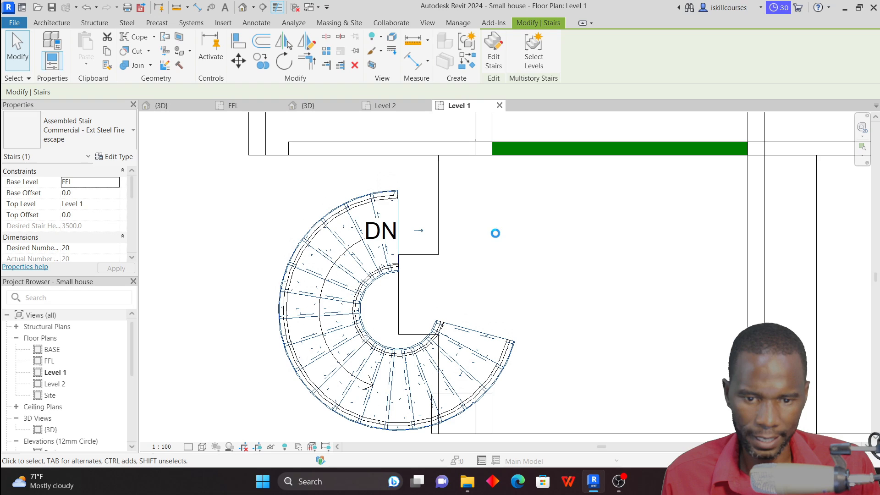
key("Down")
key("Down")
key("Down")
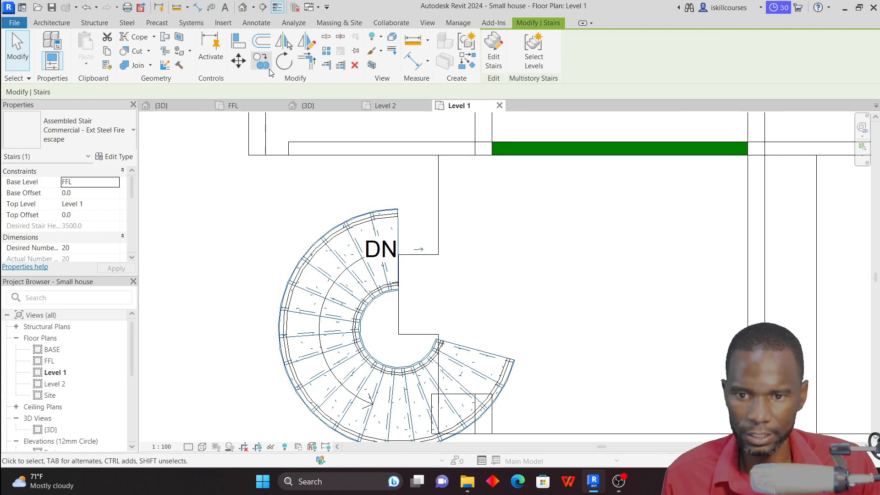
Move the stair down 700 mm, snapping its upper outer corner to the slab's projecting corner, and check the connection in 3D
left_click(239, 66)
scroll(409, 228, "up", 4)
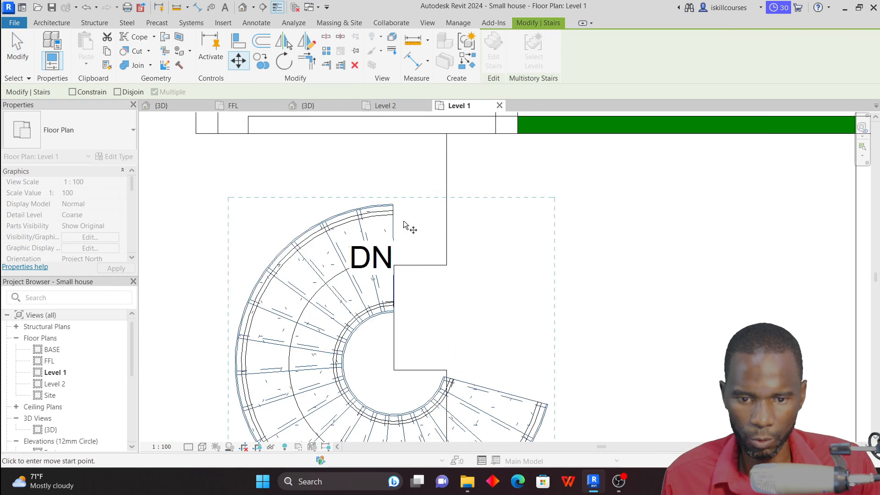
left_click(390, 202)
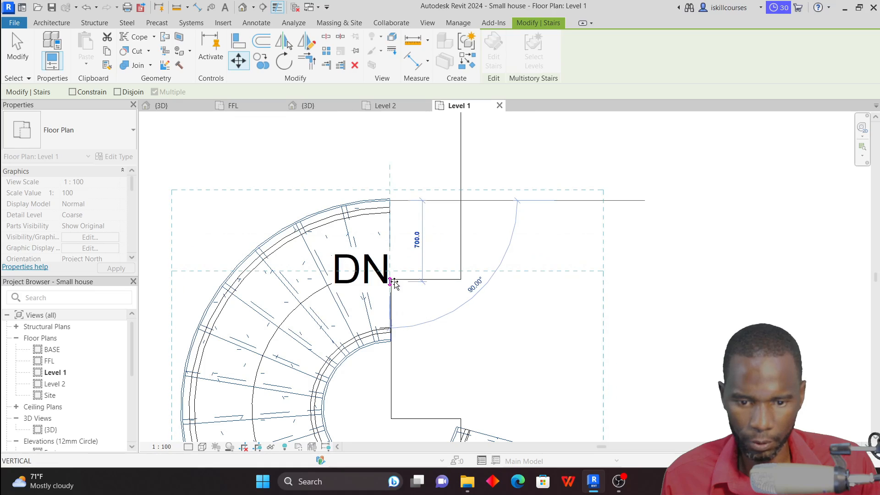
left_click(393, 285)
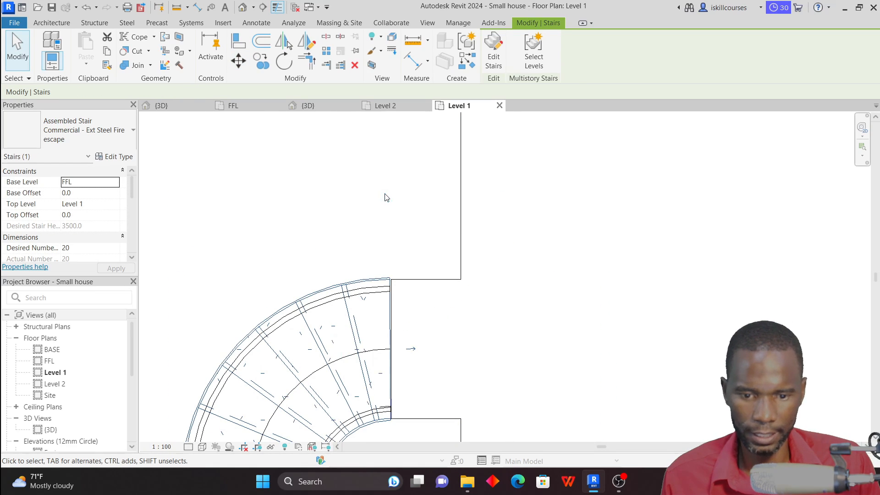
scroll(390, 197, "down", 3)
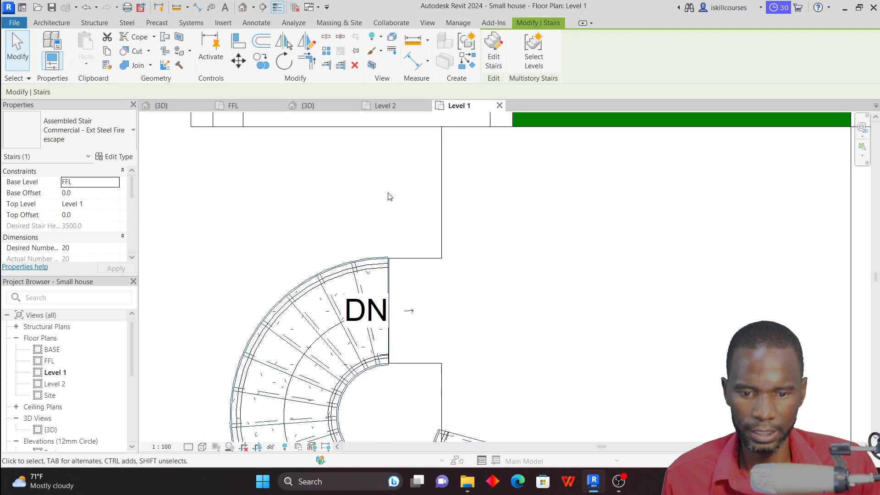
key("Escape")
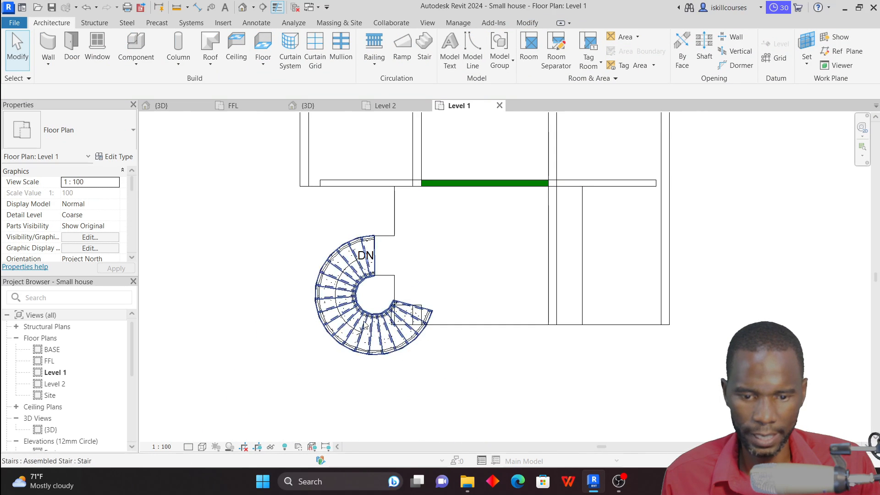
scroll(364, 311, "down", 1)
left_click(312, 107)
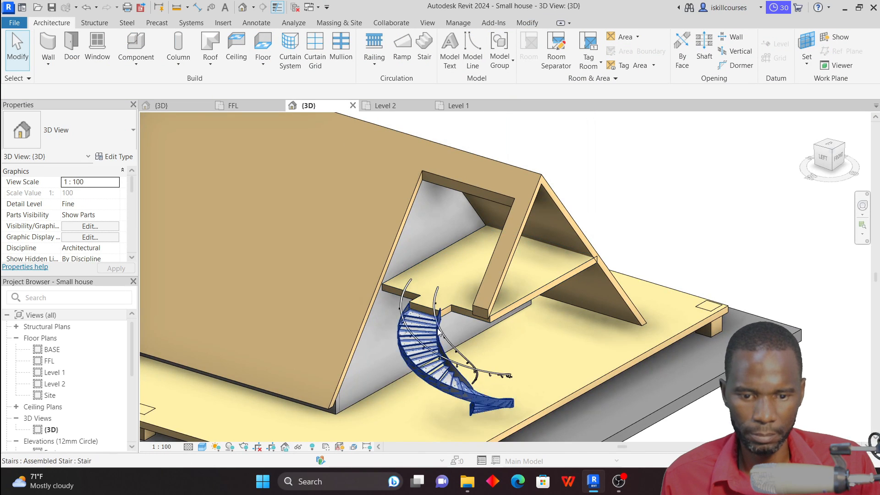
scroll(437, 300, "up", 5)
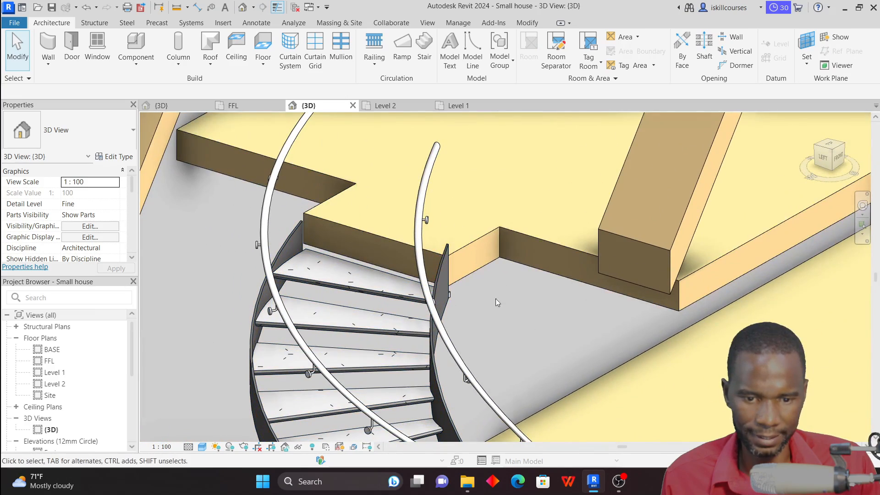
scroll(342, 219, "down", 4)
scroll(347, 238, "up", 4)
scroll(395, 307, "down", 5)
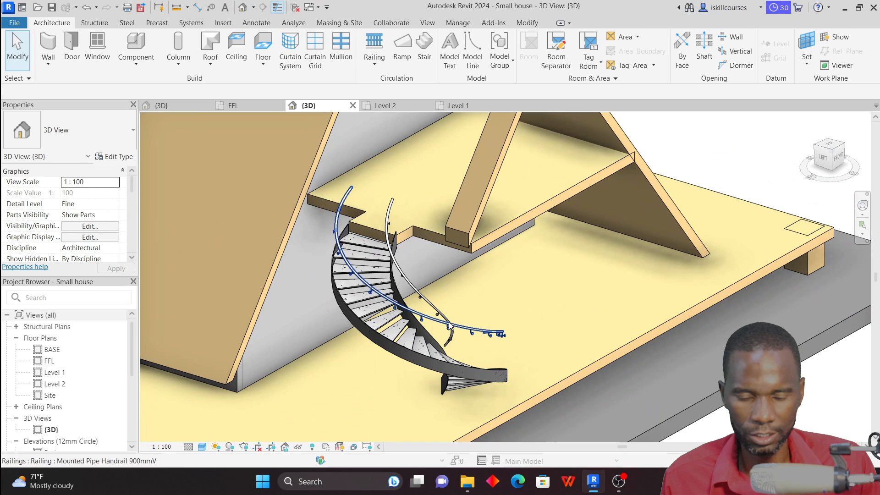
Change the spiral stair's inner railing to the 900mm railing type
left_click(431, 301)
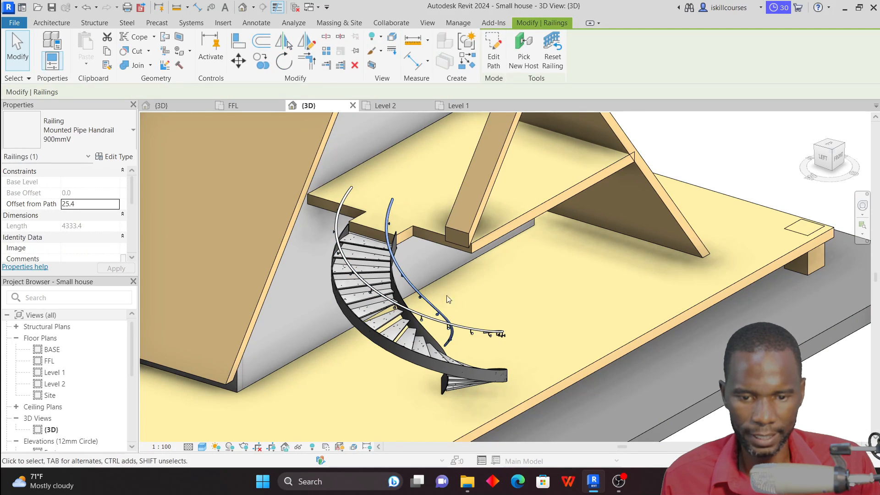
left_click(121, 130)
left_click(51, 190)
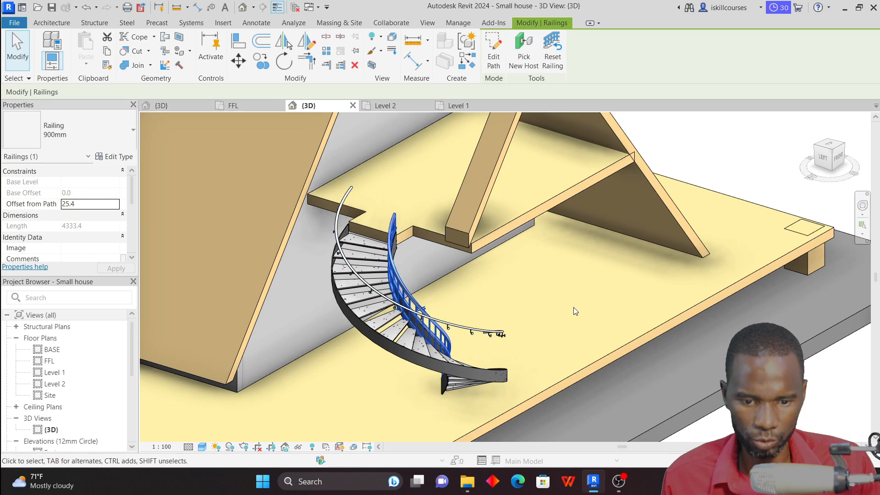
key("Escape")
Change the spiral stair's outer railing to the 900mm type as well
middle_click_drag(575, 312, 338, 243, "shift")
left_click(306, 224)
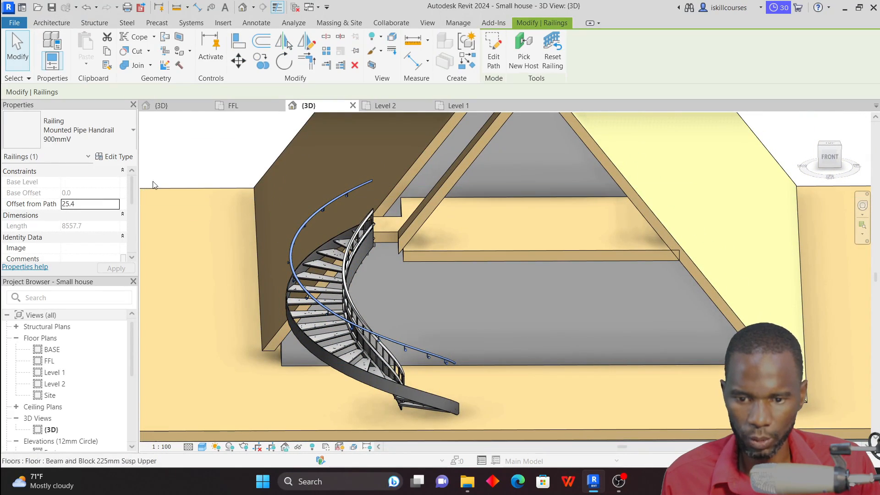
left_click(123, 127)
left_click(69, 190)
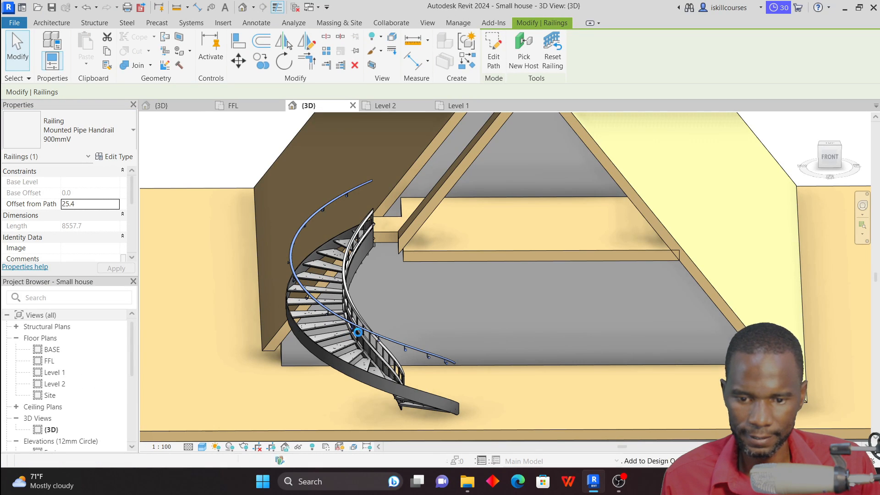
scroll(581, 305, "down", 3)
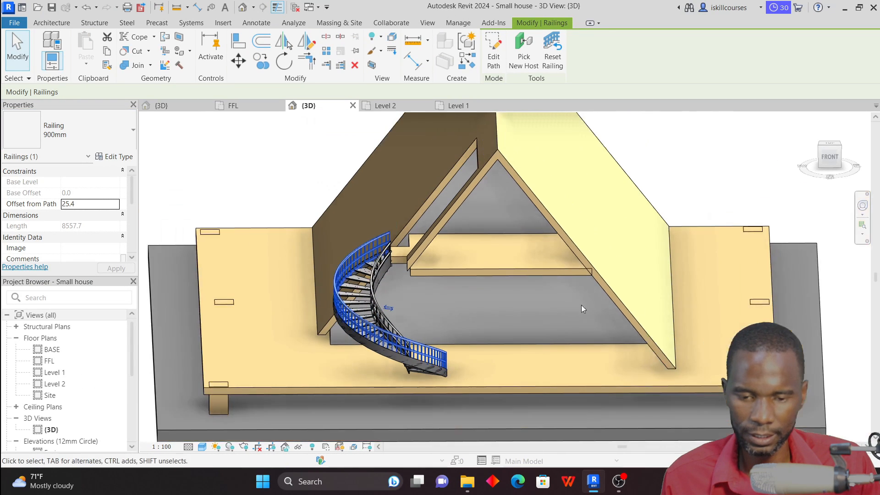
left_click(748, 195)
Examine the spiral stair, its railings and the junction with the upper floor from several angles in 3D
middle_click_drag(741, 177, 788, 236, "shift")
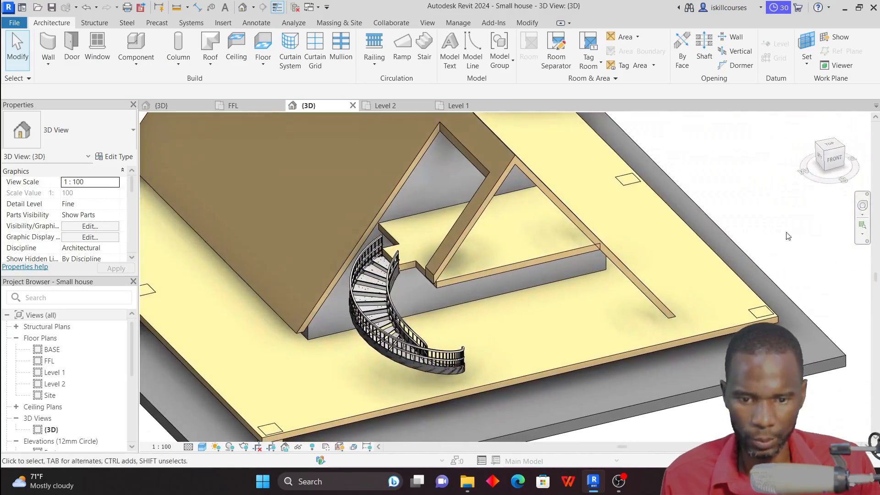
scroll(460, 216, "up", 3)
scroll(446, 286, "down", 3)
middle_click_drag(403, 312, 353, 326, "shift")
scroll(398, 285, "up", 3)
scroll(368, 282, "up", 4)
scroll(364, 275, "down", 3)
scroll(369, 271, "down", 4)
middle_click_drag(427, 298, 520, 337, "shift")
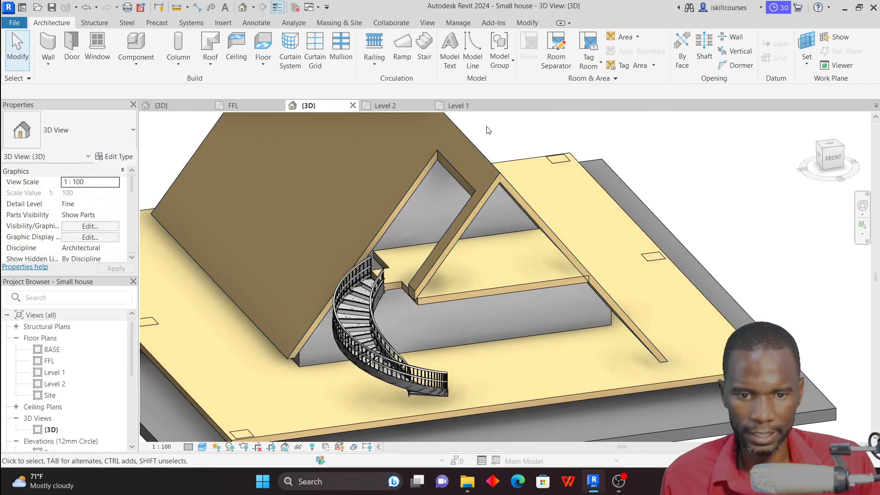
Start a new railing path in the Level 1 floor plan using the 900mm railing type
left_click(459, 106)
scroll(168, 133, "up", 5)
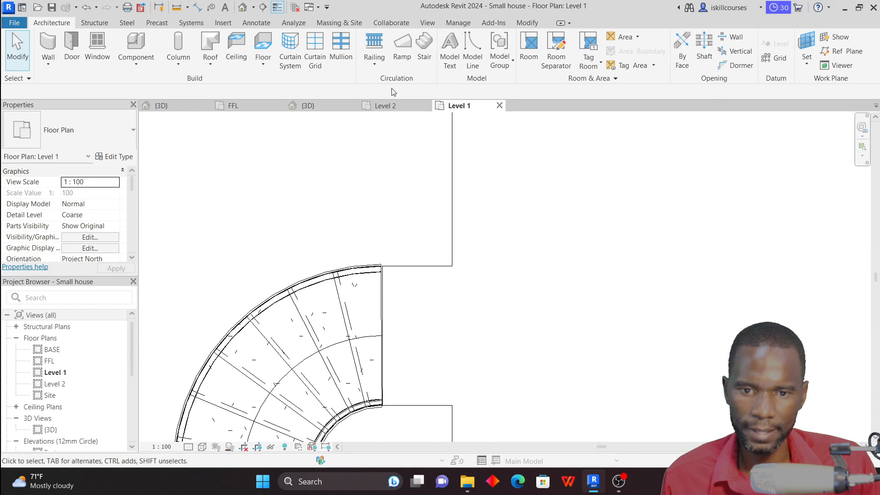
left_click(375, 43)
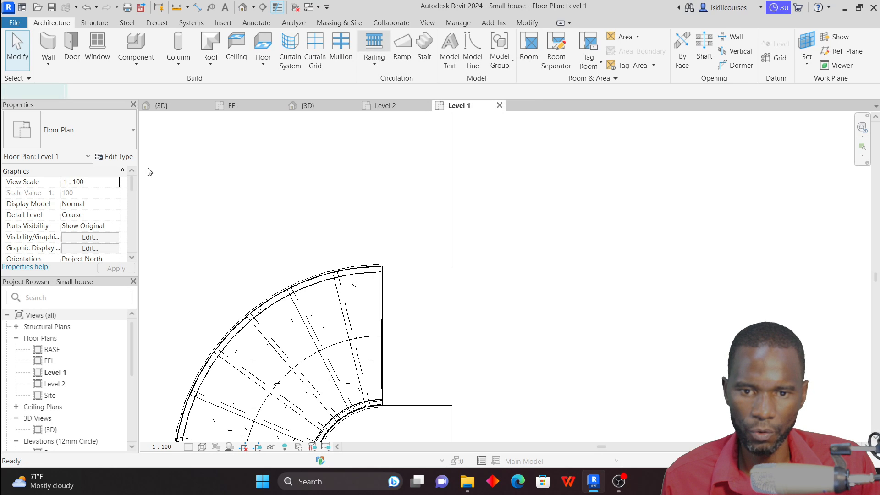
left_click(69, 130)
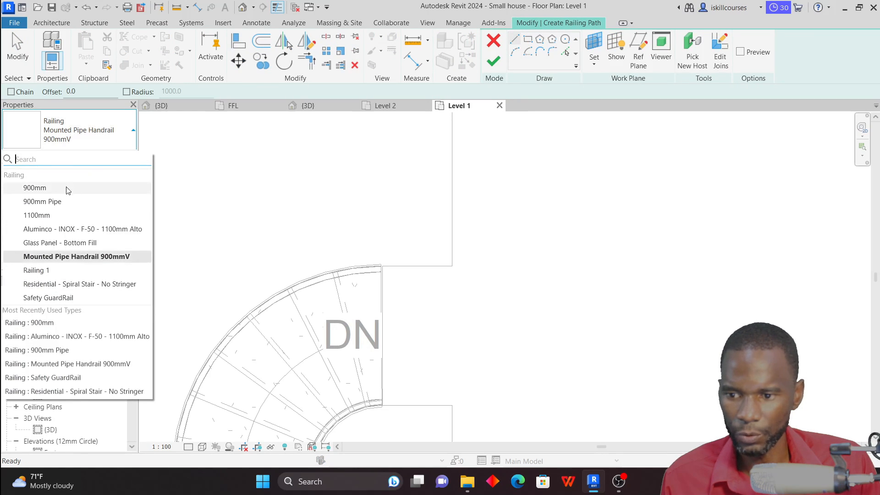
left_click(27, 189)
scroll(350, 261, "down", 2)
scroll(351, 261, "up", 5)
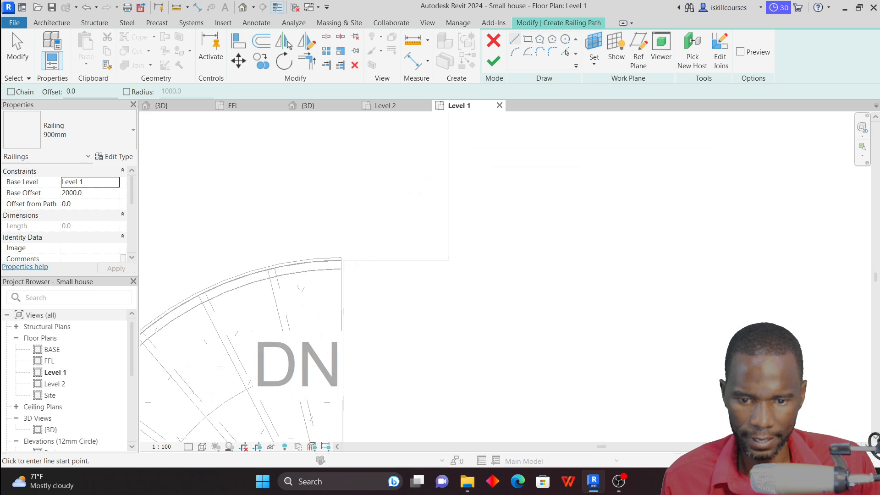
Sketch the railing path along the slab edge, 600 mm out from the stair's outer end and 1500 mm up to the wall, and finish it
left_click(324, 247)
scroll(289, 260, "down", 3)
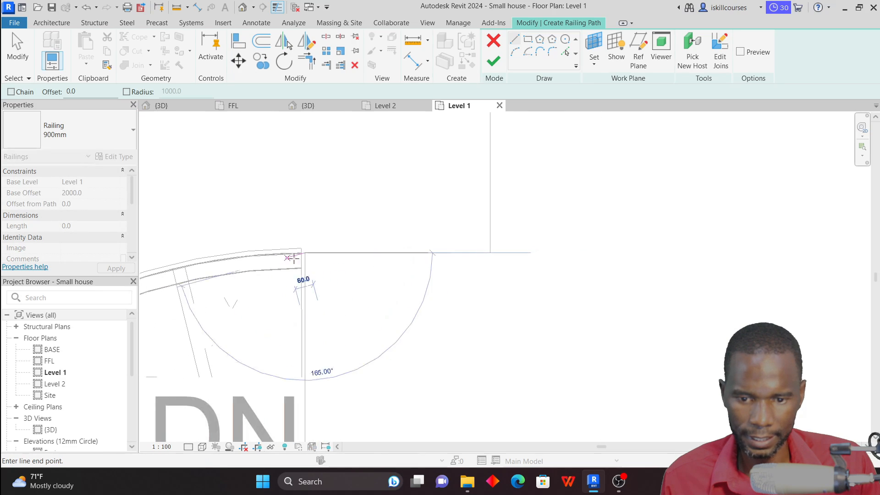
left_click(422, 254)
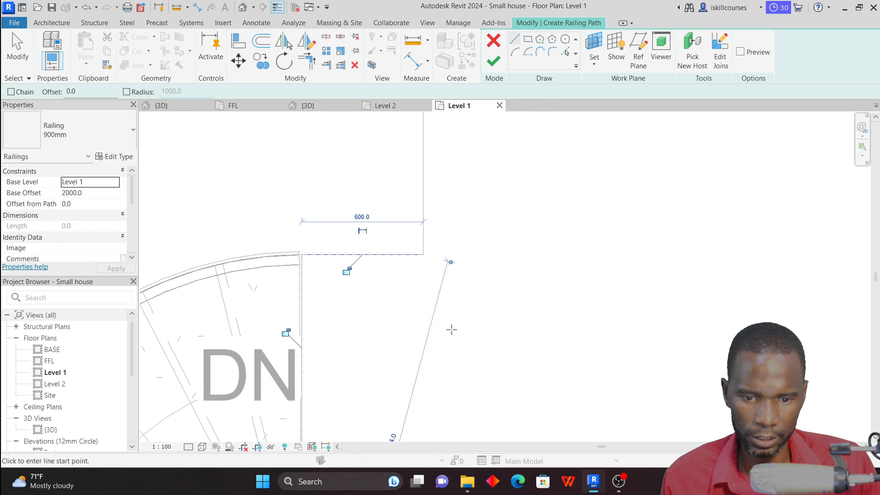
left_click(423, 255)
scroll(426, 307, "down", 5)
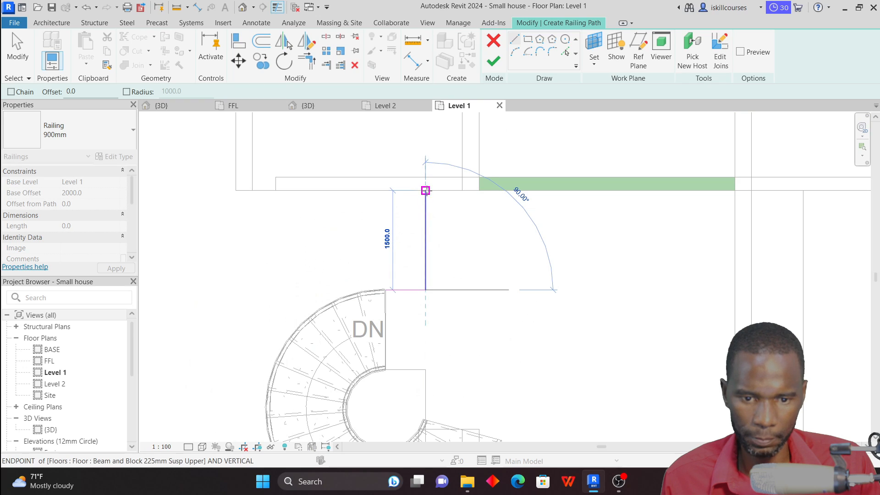
left_click(426, 191)
left_click(501, 63)
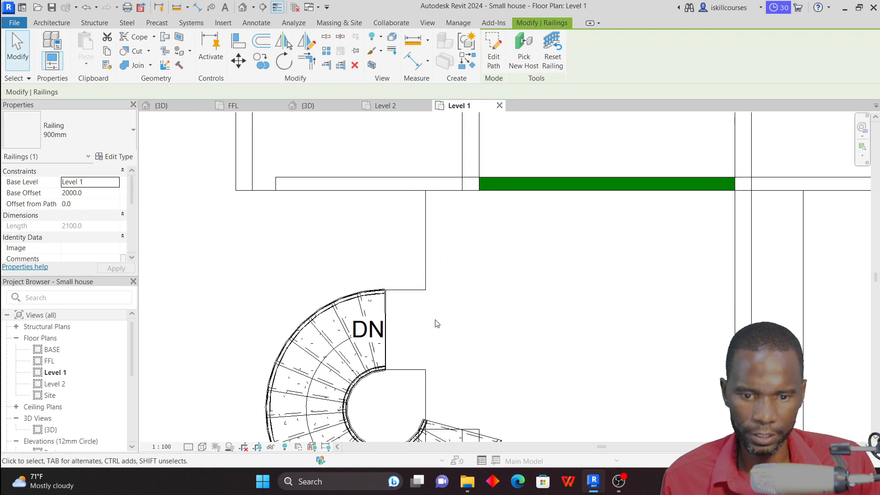
Set the base offset of the new landing railing to 0 in the 3D view
left_click(331, 106)
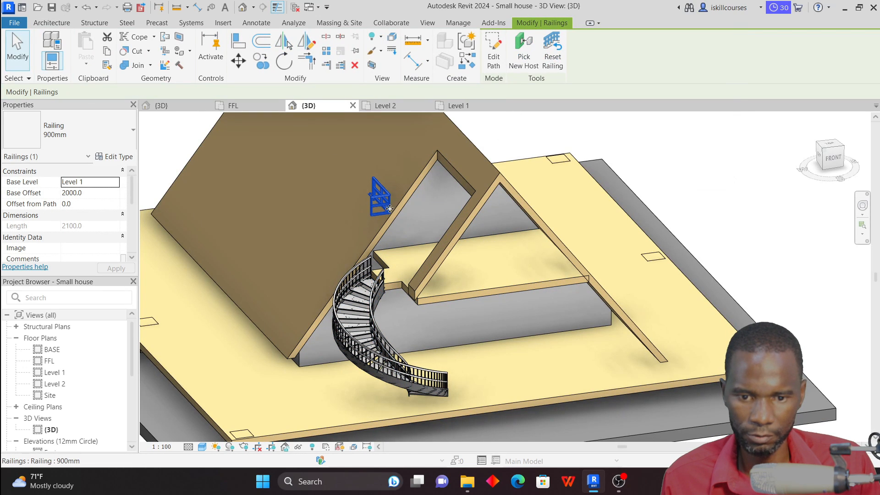
scroll(402, 200, "up", 2)
scroll(394, 193, "up", 2)
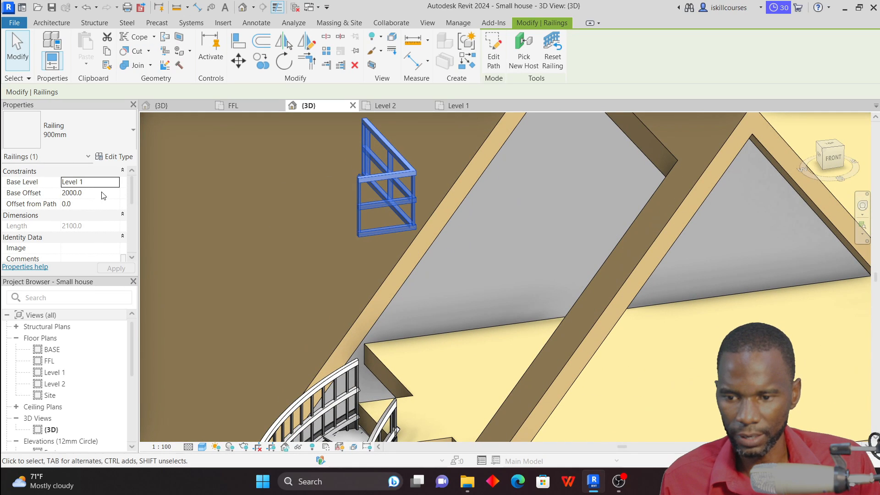
left_click(115, 182)
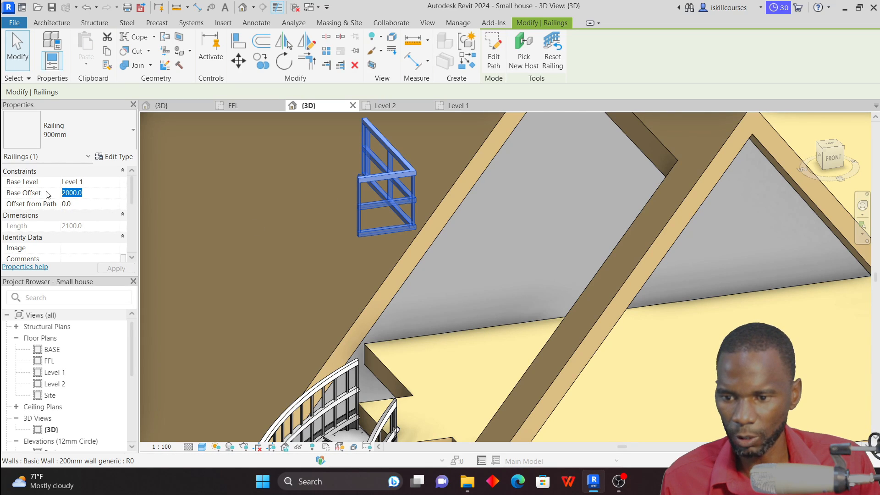
type("0")
scroll(393, 220, "down", 3)
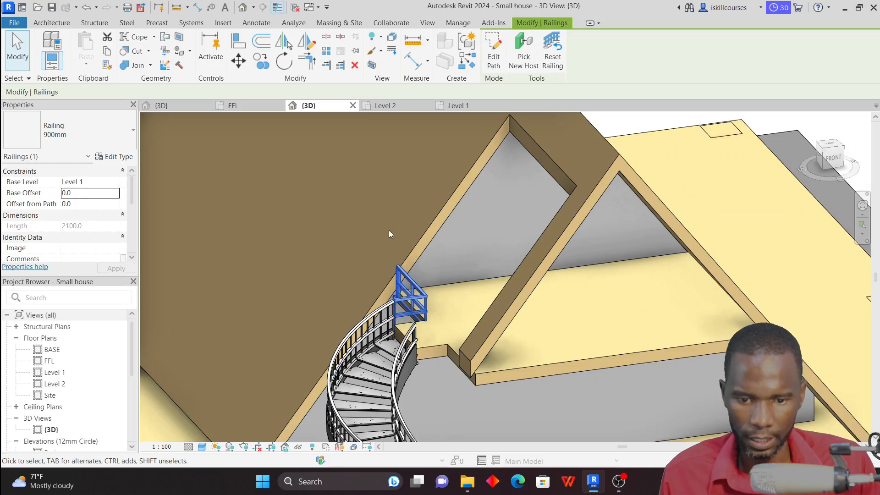
left_click(327, 224)
middle_click_drag(330, 225, 422, 293, "shift")
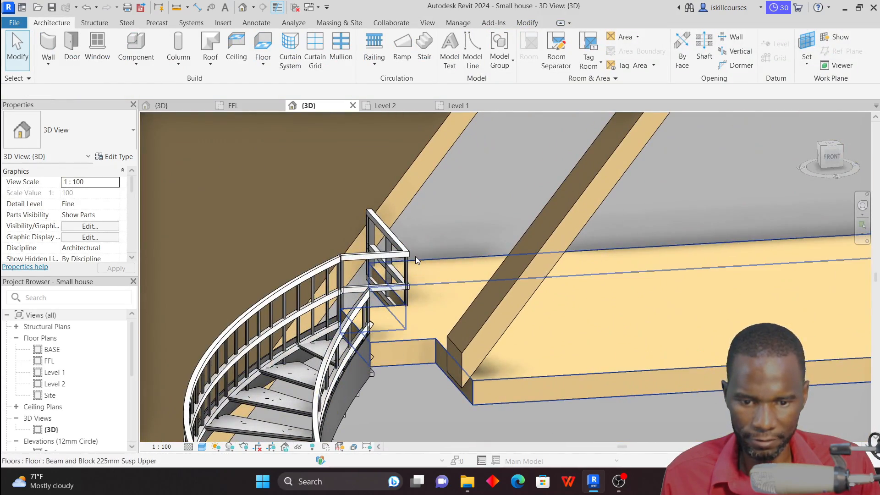
middle_click_drag(416, 257, 448, 297, "shift")
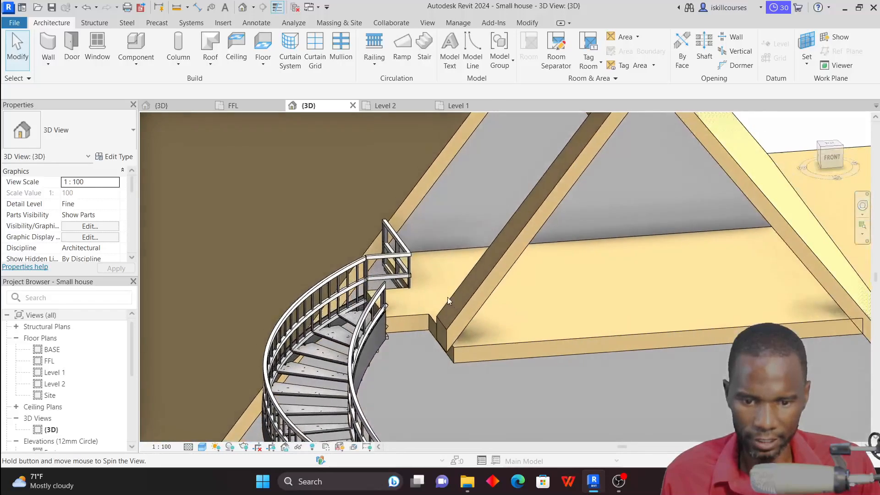
Create a similar railing in the Level 1 plan, starting with a 600 mm path segment along the slab edge from the stair's inner end
left_click(459, 106)
scroll(373, 237, "up", 2)
left_click(402, 229)
right_click(449, 244)
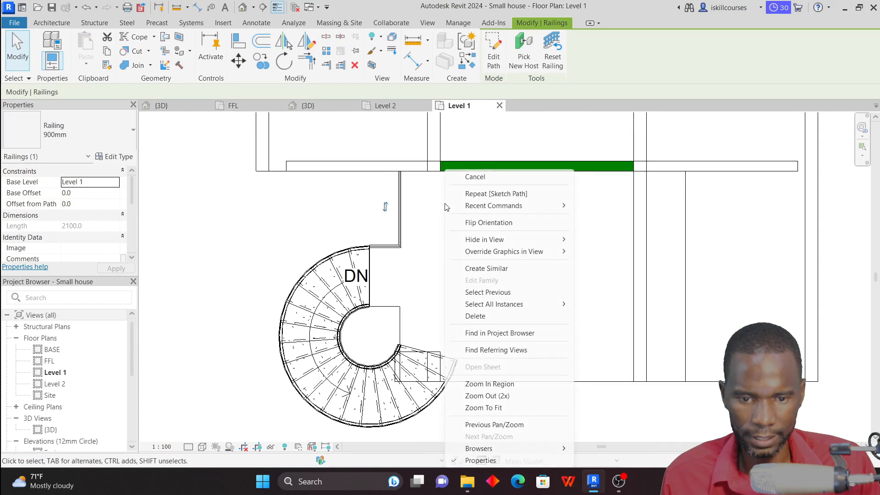
left_click(486, 268)
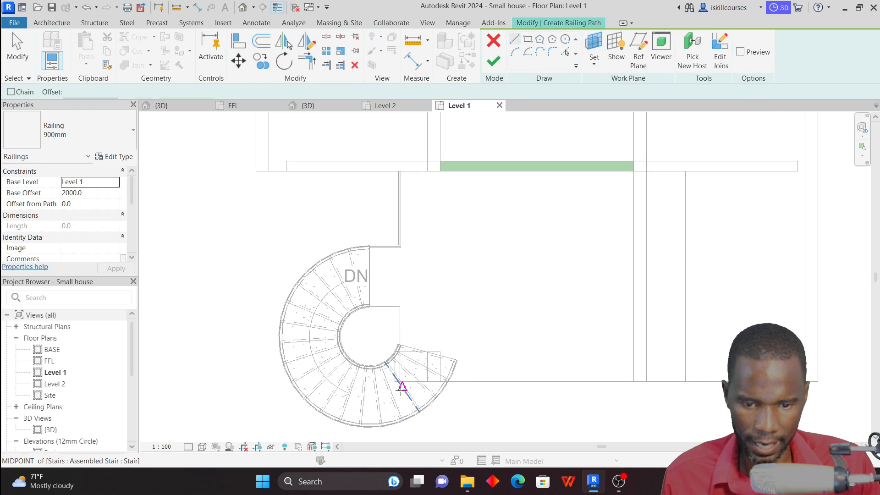
scroll(400, 378, "up", 3)
scroll(362, 275, "up", 2)
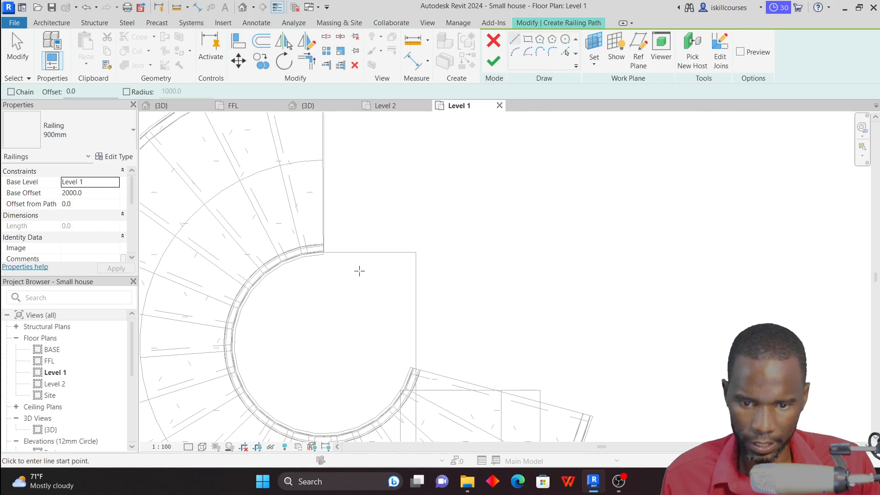
scroll(331, 252, "up", 4)
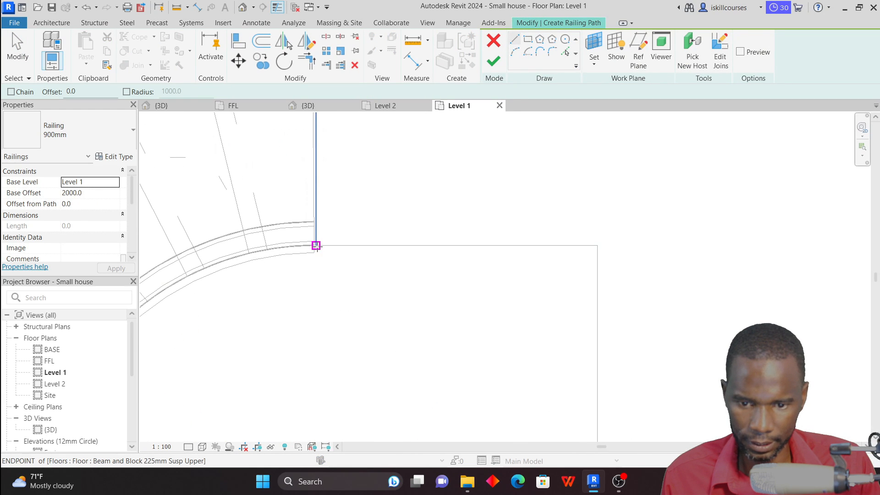
left_click(314, 246)
scroll(315, 245, "up", 2)
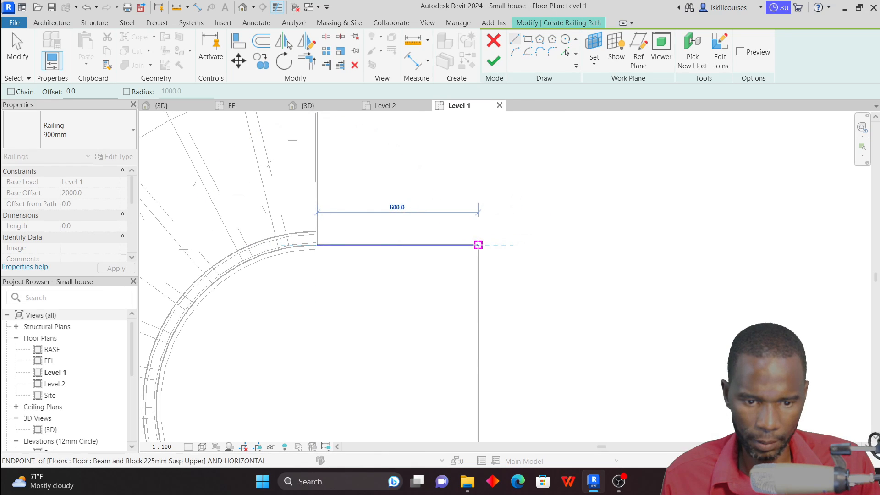
left_click(479, 245)
Add a perpendicular 900 mm path segment along the slab edge to the roof opening intersection and finish the railing
left_click(478, 245)
scroll(452, 270, "down", 3)
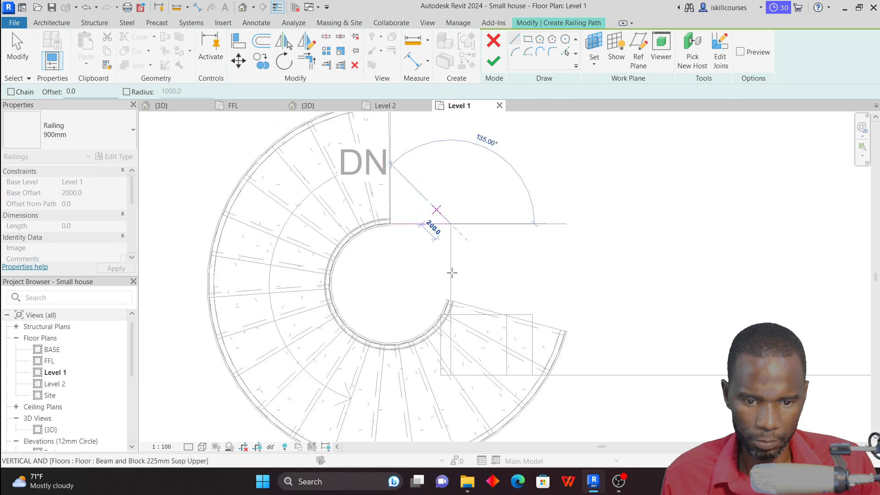
scroll(405, 326, "down", 1)
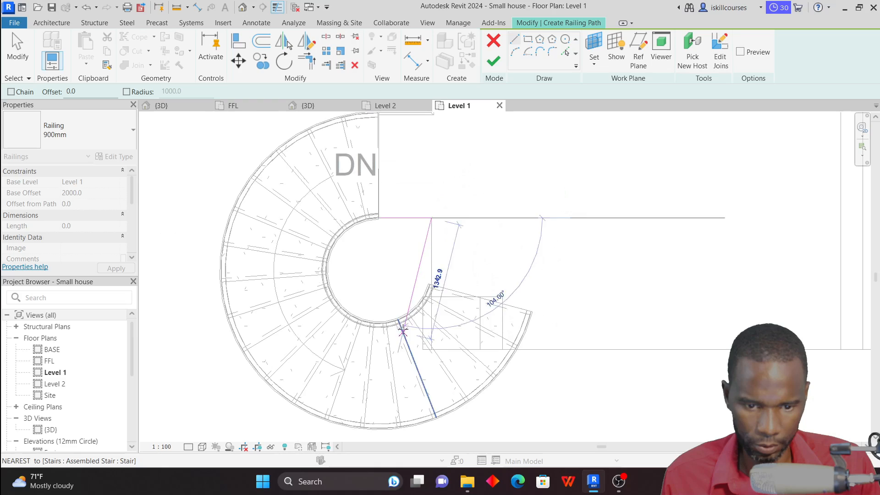
scroll(436, 282, "up", 3)
scroll(436, 283, "up", 2)
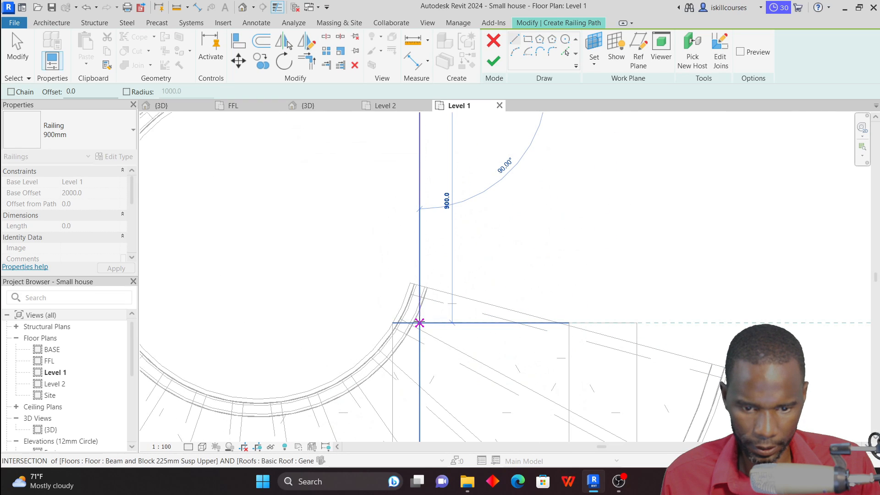
left_click(419, 323)
scroll(438, 236, "down", 3)
right_click(456, 188)
left_click(468, 194)
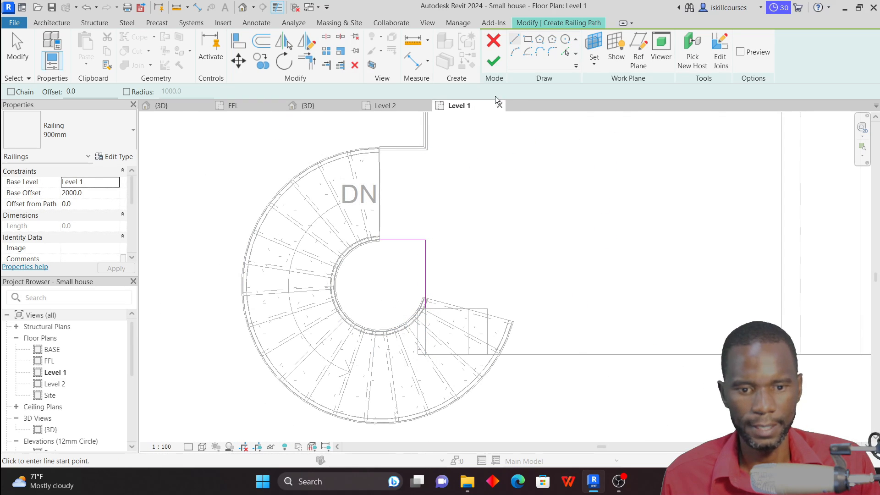
left_click(498, 63)
Set the base offset of the railing by the stair's inner end to 0 in the 3D view
scroll(293, 236, "down", 3)
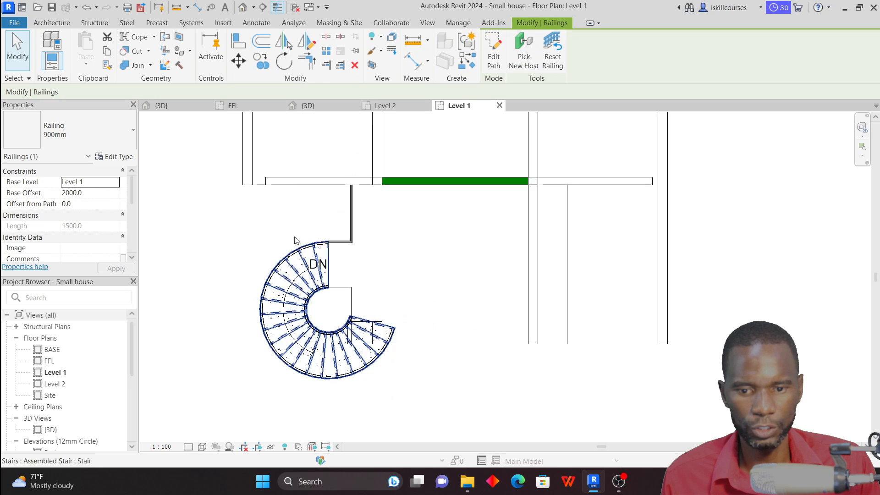
left_click(309, 106)
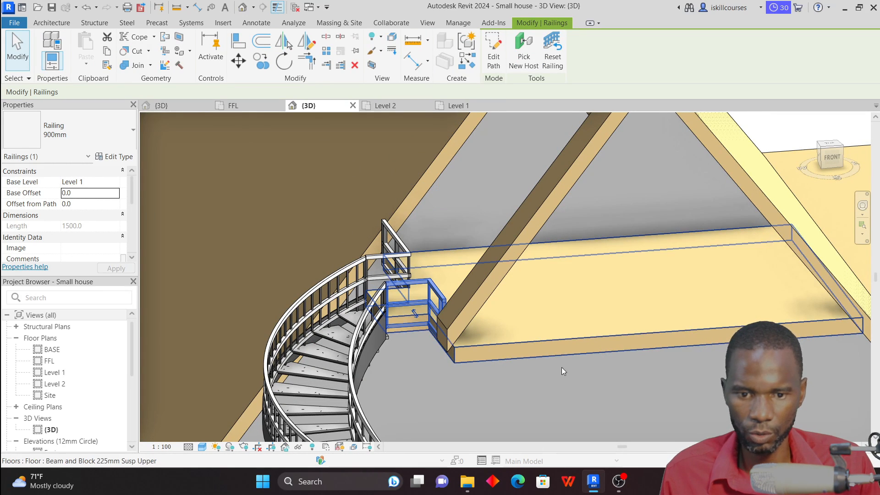
left_click(552, 381)
Examine the spiral stair and both landing railings from several angles in 3D
scroll(466, 359, "down", 2)
scroll(356, 327, "down", 3)
middle_click_drag(355, 327, 599, 347, "shift")
scroll(451, 236, "down", 4)
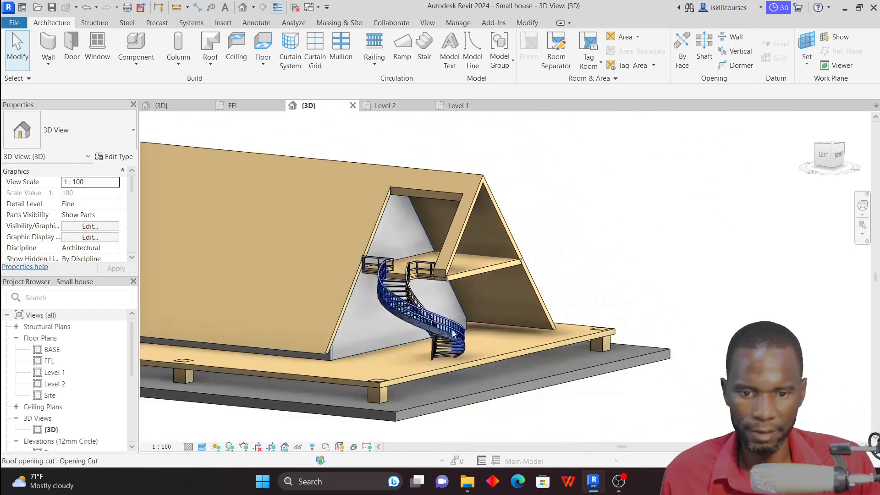
scroll(491, 337, "up", 3)
middle_click_drag(506, 299, 438, 367, "shift")
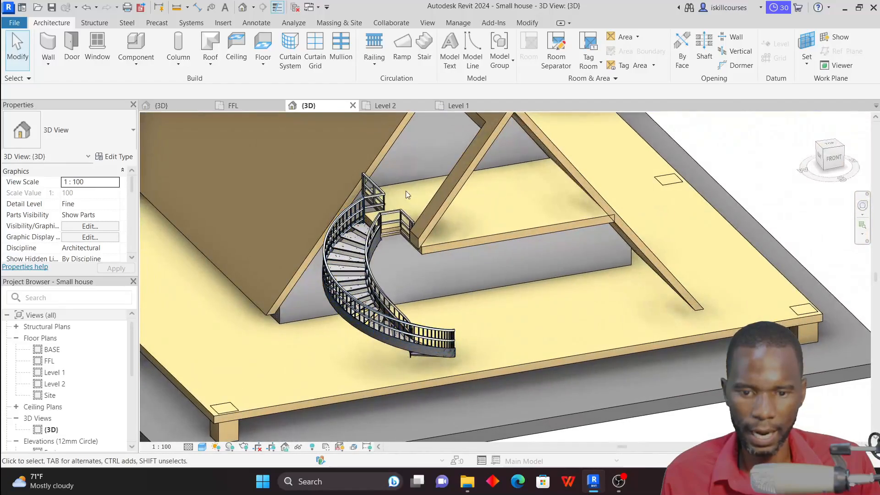
middle_click_drag(426, 202, 441, 209, "shift")
scroll(427, 275, "down", 2)
middle_click_drag(427, 275, 502, 239, "shift")
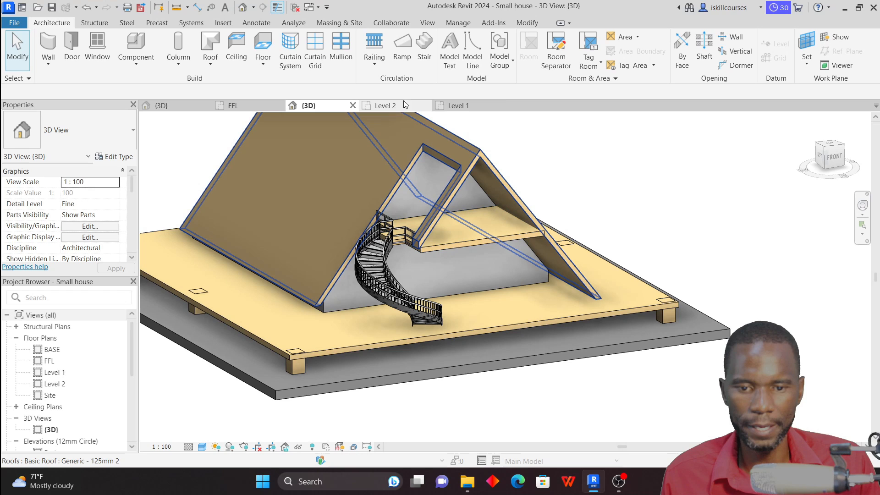
Create another similar railing in the Level 1 plan, drawing a straight 4100 mm path along the upper slab's front edge
left_click(461, 106)
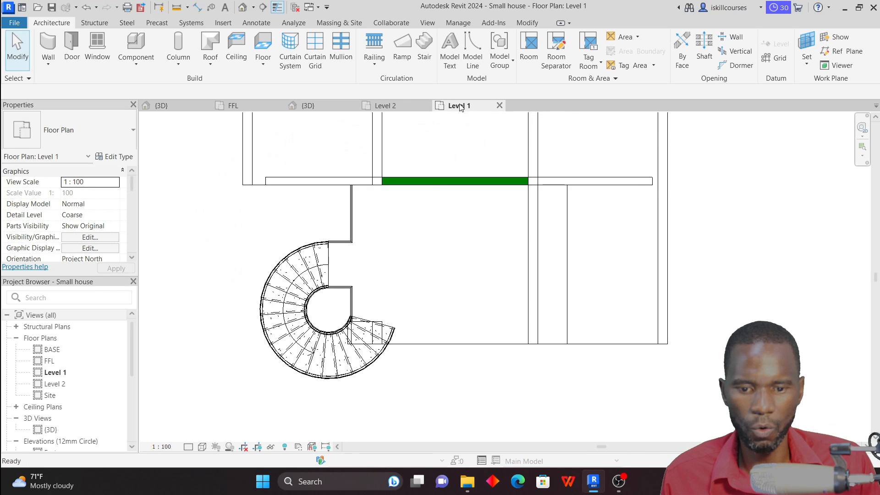
left_click(362, 267)
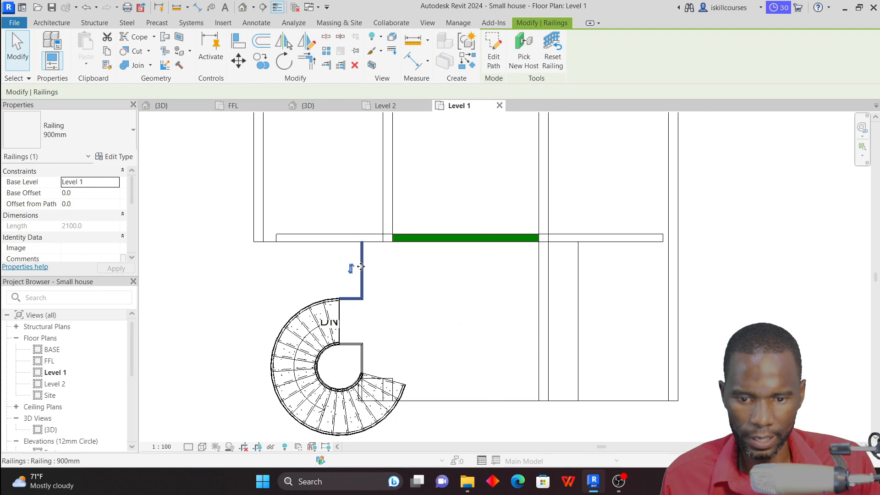
right_click(361, 267)
left_click(428, 266)
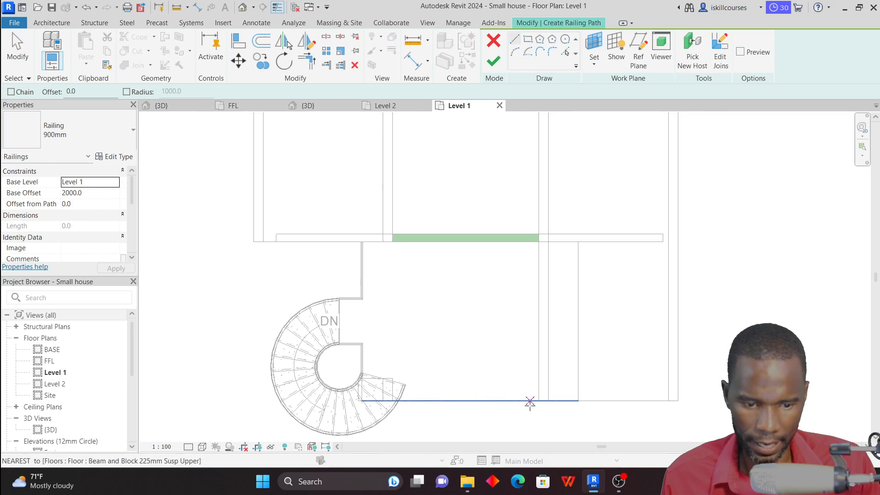
scroll(530, 403, "up", 1)
scroll(433, 289, "down", 2)
scroll(490, 360, "up", 2)
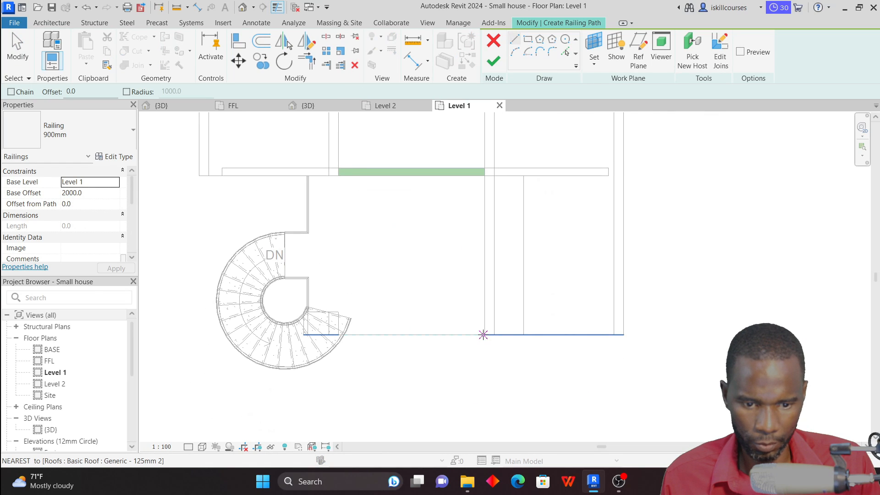
scroll(370, 324, "up", 3)
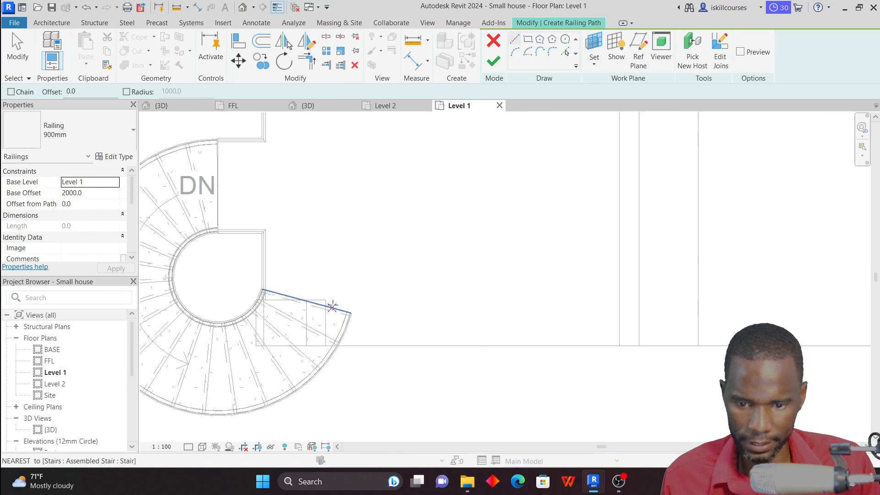
scroll(330, 336, "up", 1)
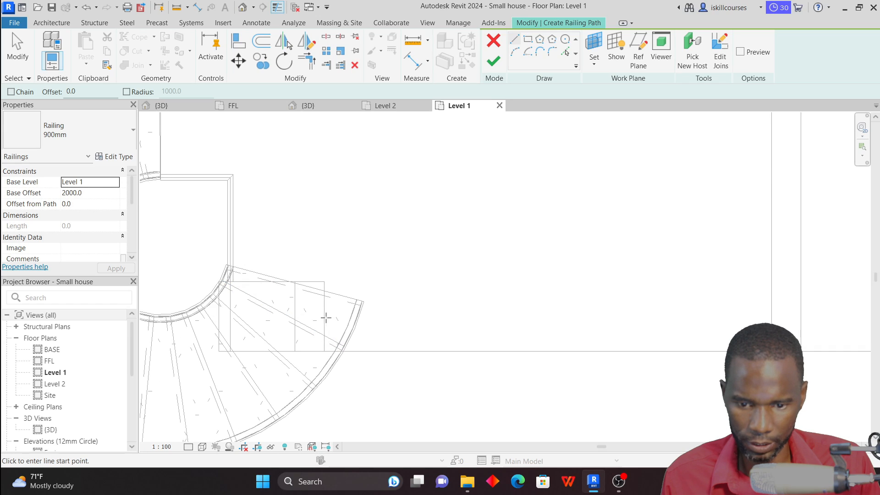
left_click(323, 351)
scroll(404, 256, "down", 3)
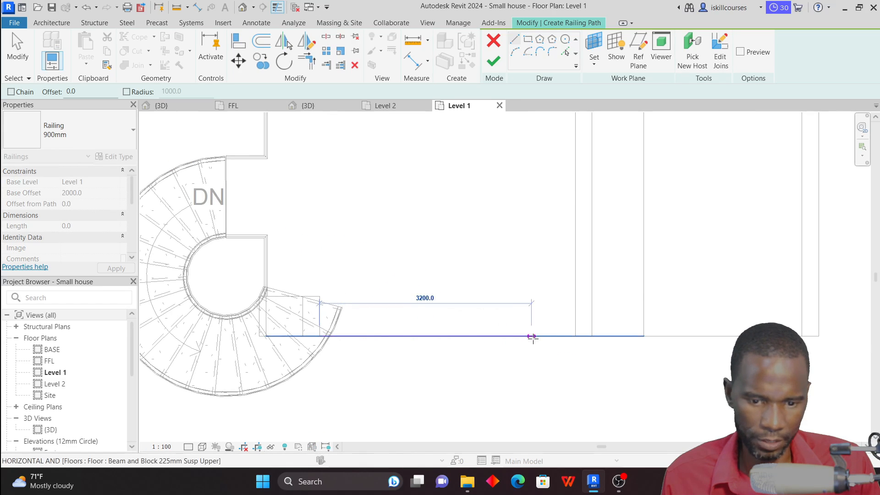
left_click(592, 335)
Set the front-edge railing's base offset to 0, finish its path and check the railing in 3D
right_click(404, 200)
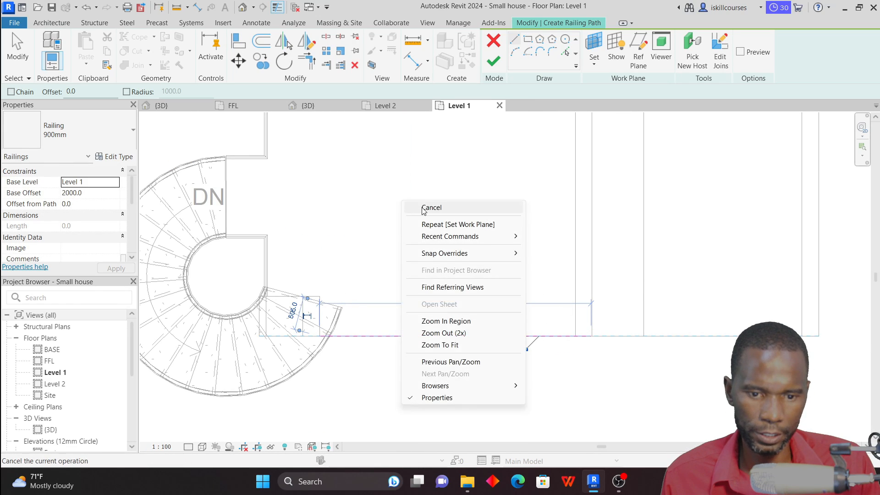
left_click(423, 209)
right_click(408, 195)
left_click(421, 202)
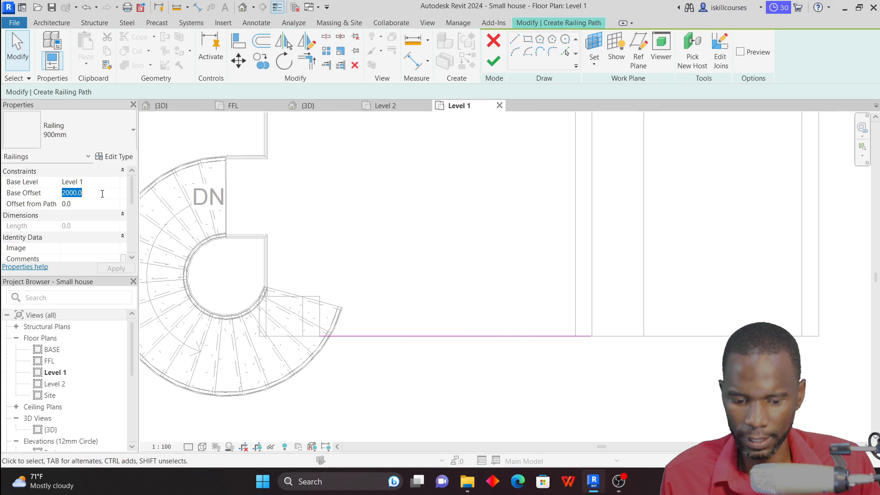
left_click(491, 64)
scroll(420, 187, "down", 3)
left_click(312, 106)
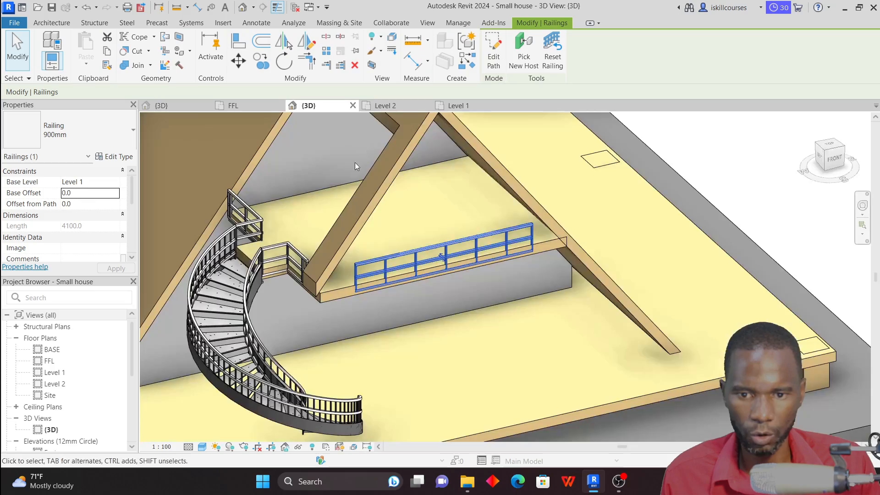
scroll(375, 274, "down", 2)
middle_click_drag(477, 317, 441, 274, "shift")
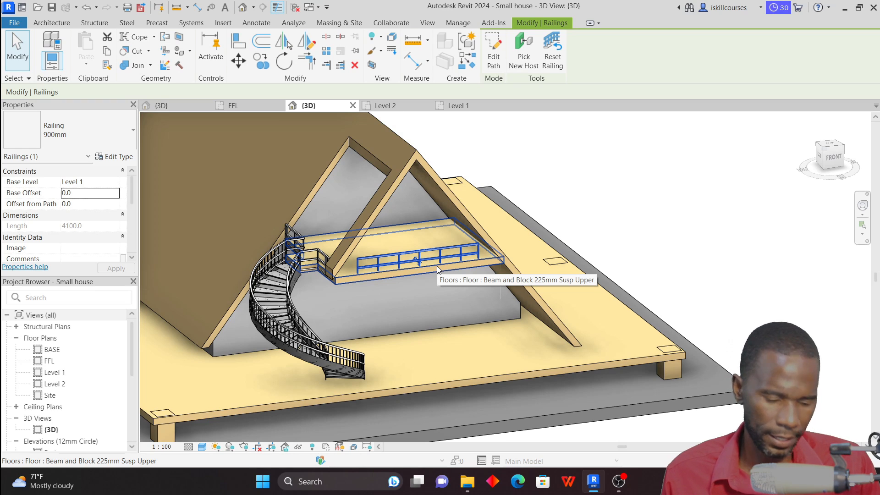
Nudge the front-edge railing along the slab edge, away from the spiral stair and towards the far roof leg
key("Right")
key("Right")
key("Right")
key("Right")
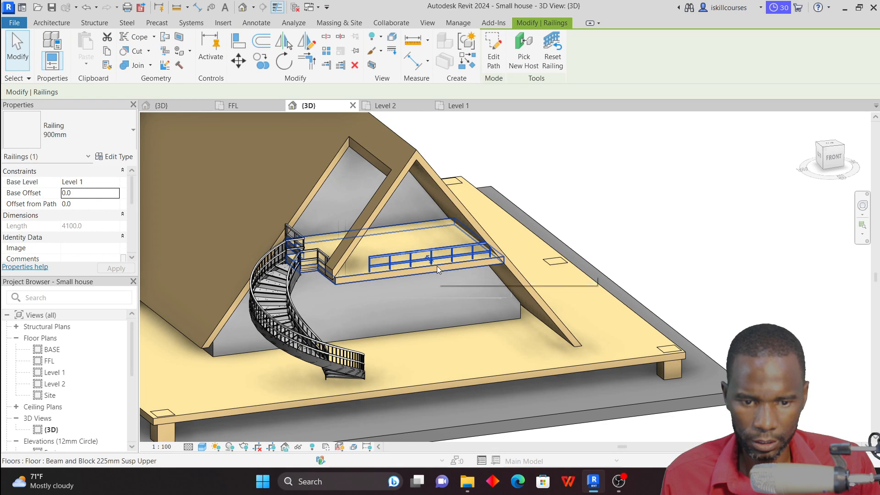
scroll(491, 245, "up", 6)
scroll(557, 241, "down", 6)
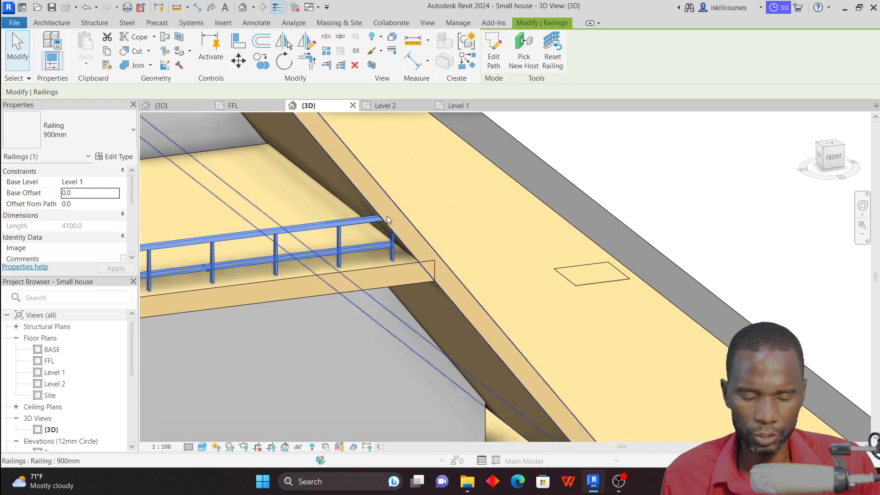
Extend the front-edge railing's path at its stair-side end to 4900 mm and finish the path edit
scroll(263, 263, "up", 5)
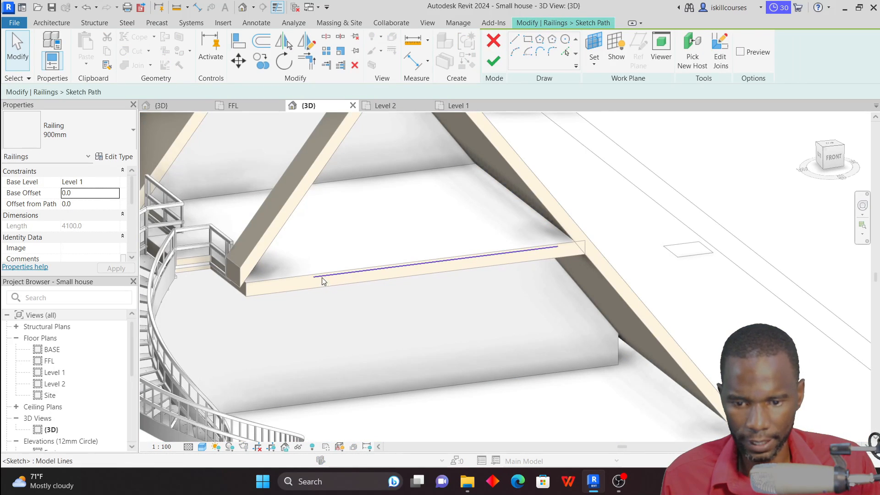
left_click(321, 277)
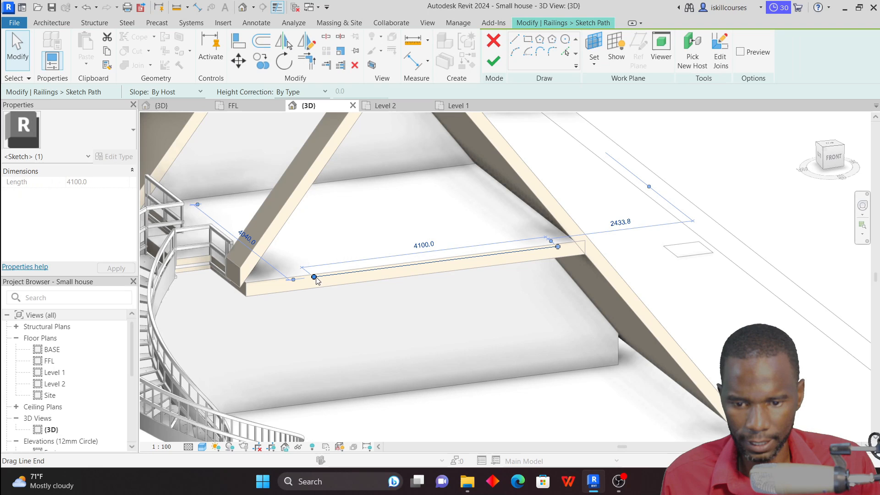
left_click_drag(314, 277, 279, 281)
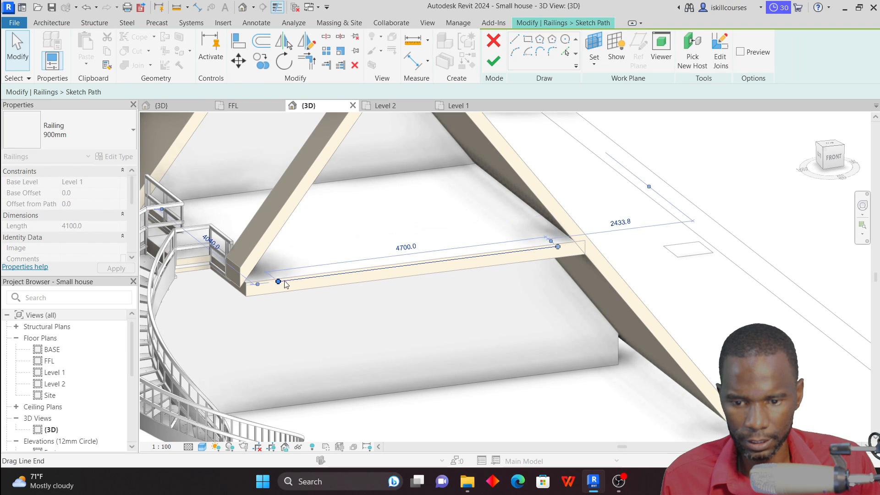
left_click(494, 62)
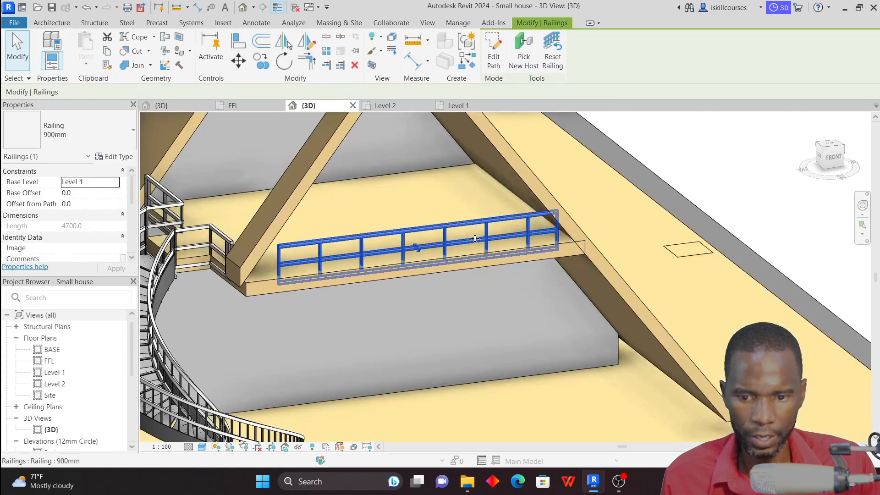
left_click(494, 51)
left_click(293, 280)
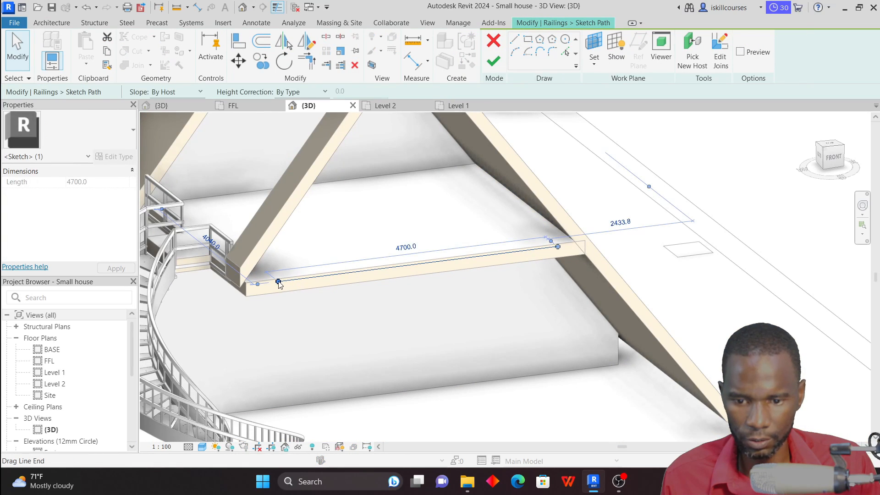
left_click_drag(279, 283, 265, 283)
left_click(494, 62)
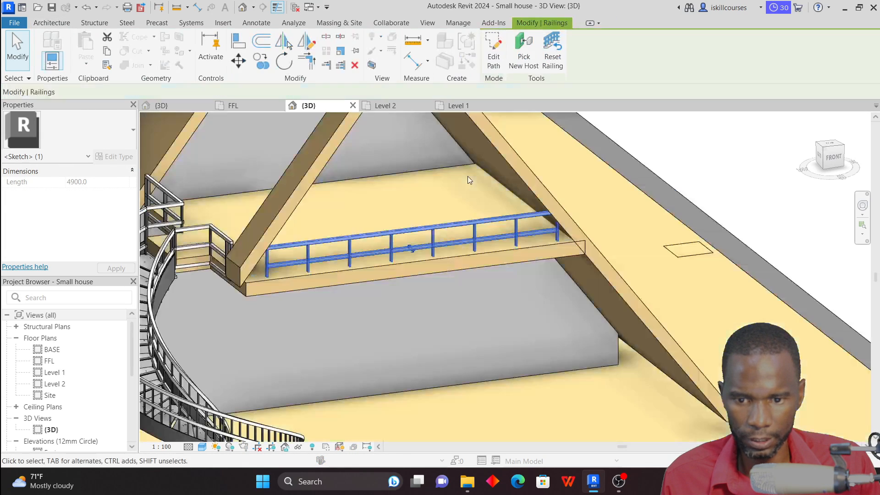
key("Escape")
Examine the front-edge railing, spiral stair and roof from several angles in 3D
scroll(451, 282, "down", 2)
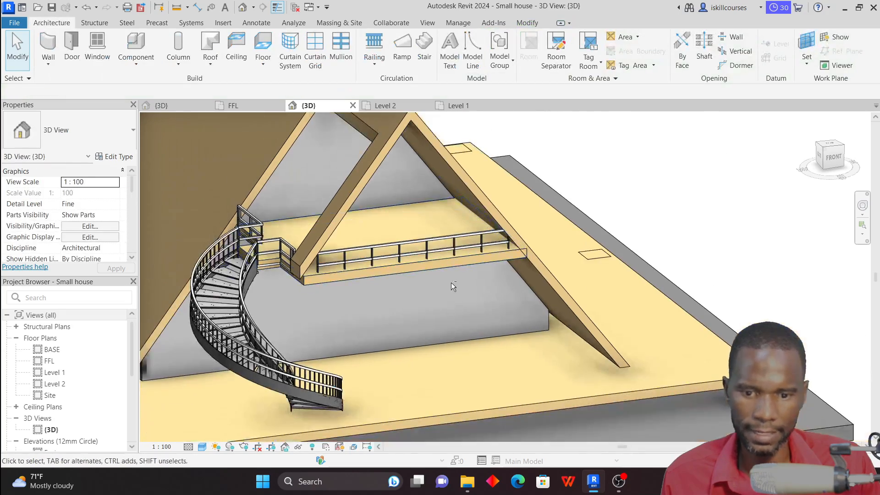
scroll(451, 283, "down", 2)
middle_click_drag(452, 282, 615, 243, "shift")
scroll(617, 257, "down", 2)
scroll(447, 268, "up", 3)
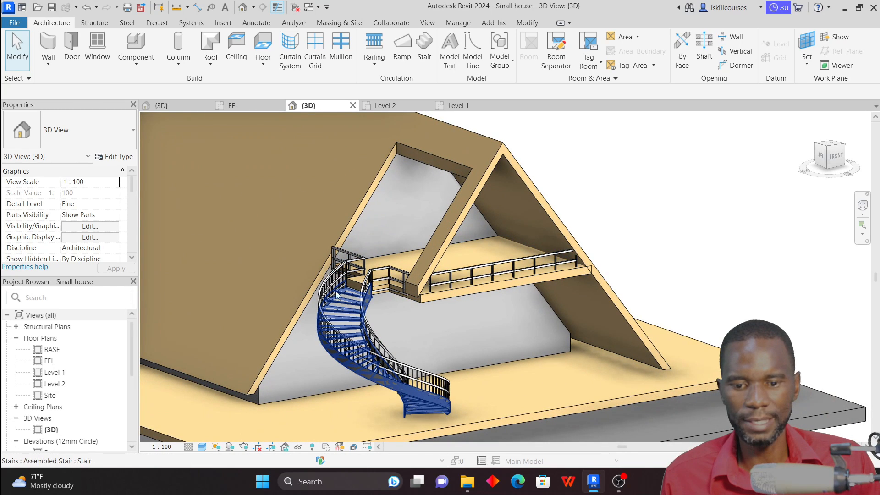
scroll(491, 273, "down", 2)
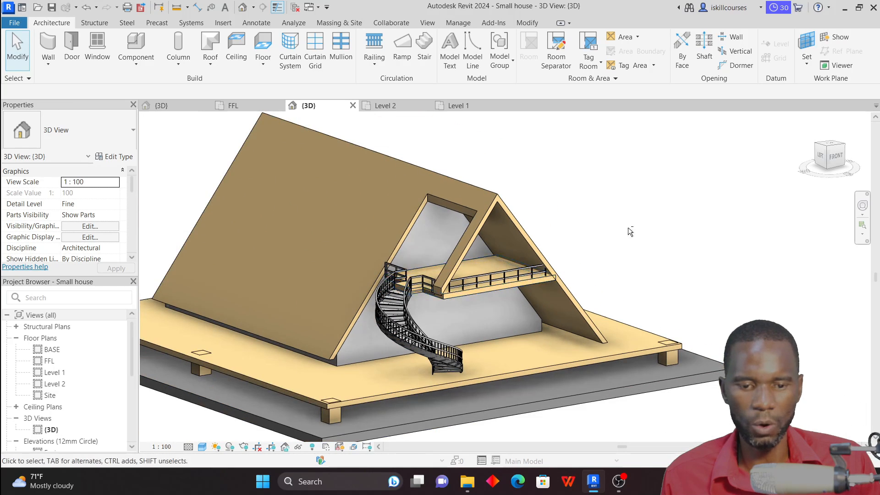
middle_click_drag(628, 227, 408, 301, "shift")
scroll(453, 283, "up", 3)
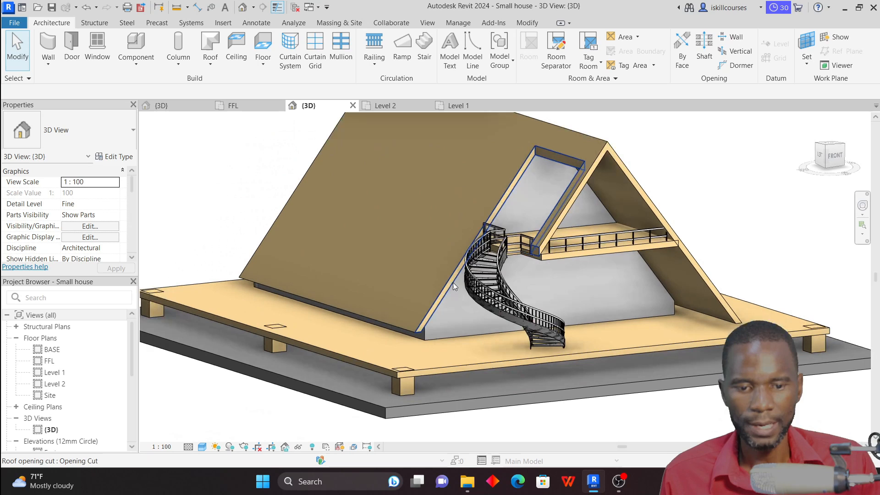
scroll(266, 309, "down", 2)
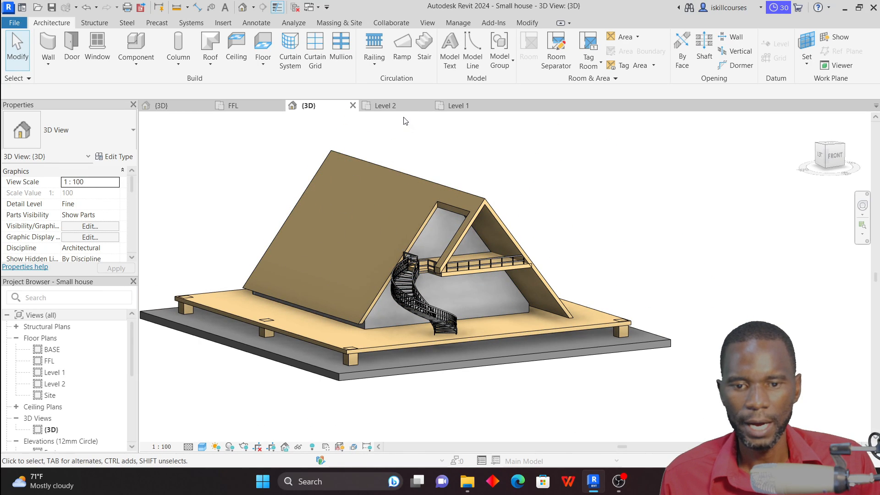
In the FFL plan, draw a rectangle of 200mm wall generic walls, about 4100 by 4400 mm, straddling the house's side wall opposite the longer roof side
left_click(248, 108)
scroll(353, 289, "down", 5)
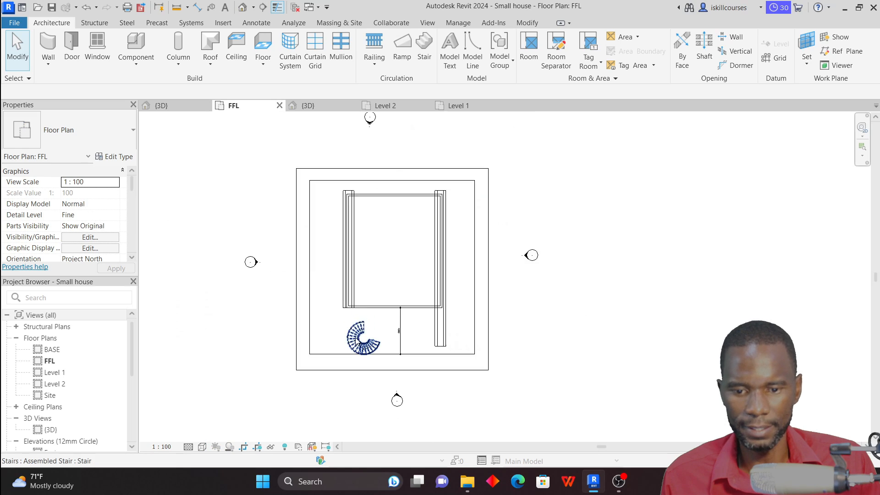
scroll(353, 284, "up", 3)
scroll(352, 282, "up", 2)
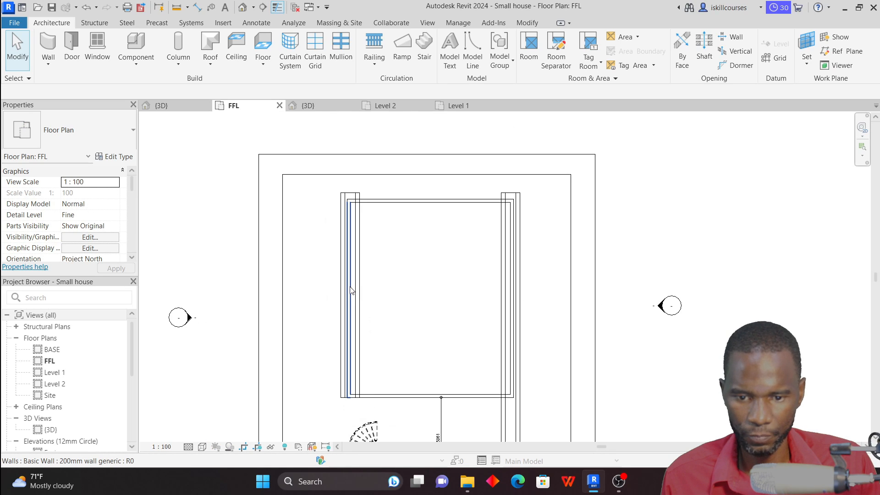
scroll(341, 284, "up", 1)
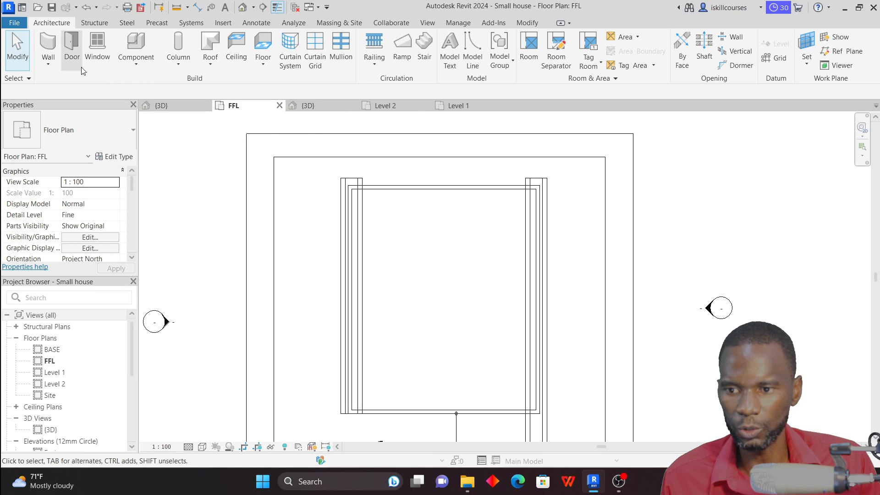
left_click(48, 64)
left_click(94, 89)
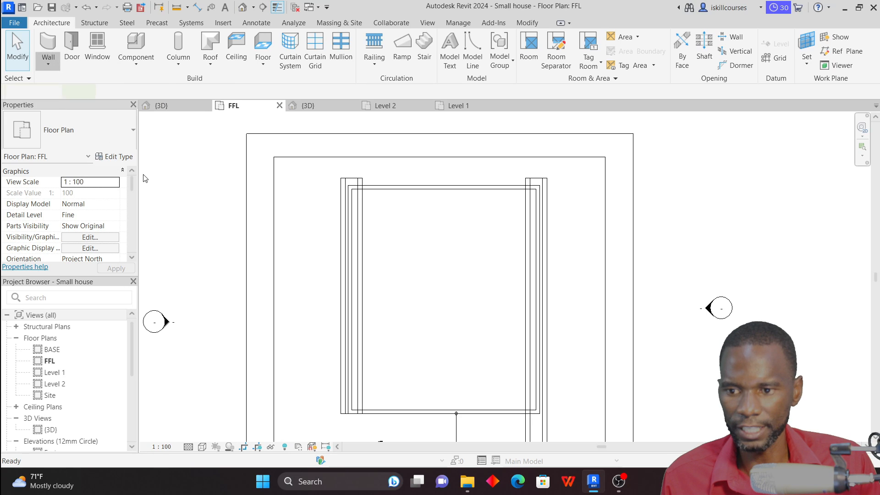
left_click(117, 131)
left_click(119, 131)
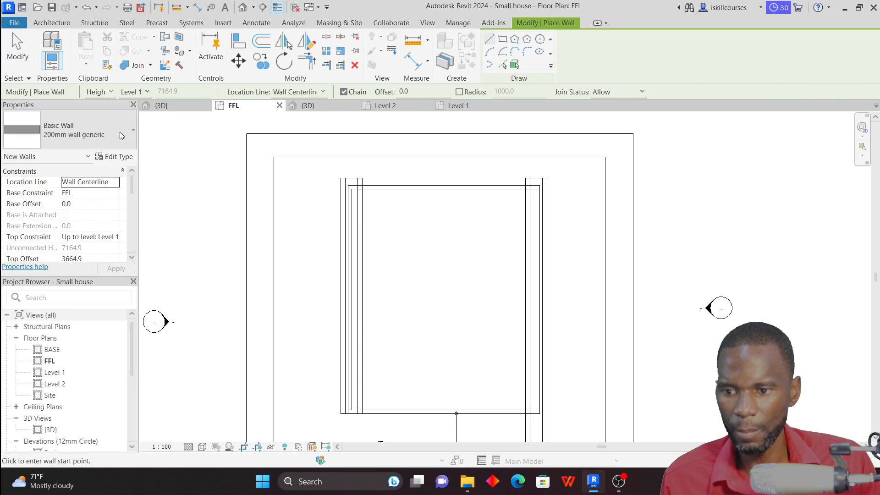
scroll(374, 222, "down", 3)
scroll(366, 218, "up", 2)
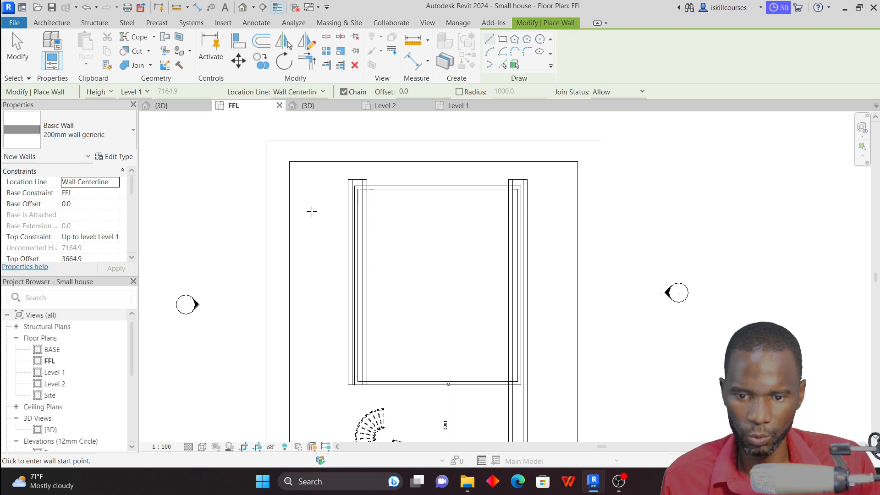
left_click(311, 211)
left_click(501, 39)
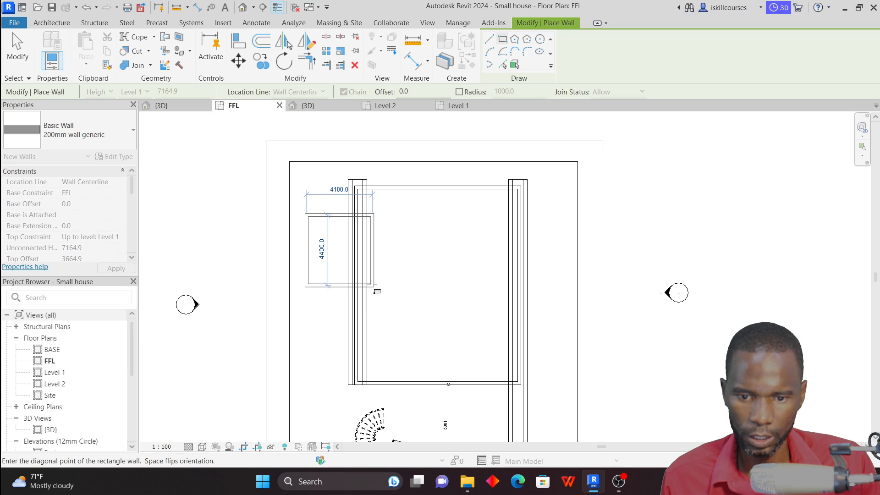
left_click(372, 286)
right_click(210, 133)
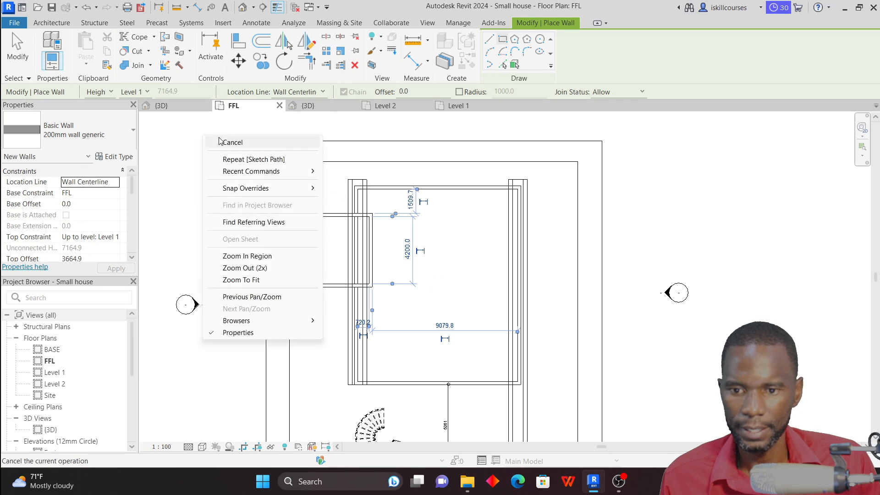
left_click(211, 136)
Examine the new rectangular wall enclosure beside the sloping roof in the 3D view
left_click(308, 105)
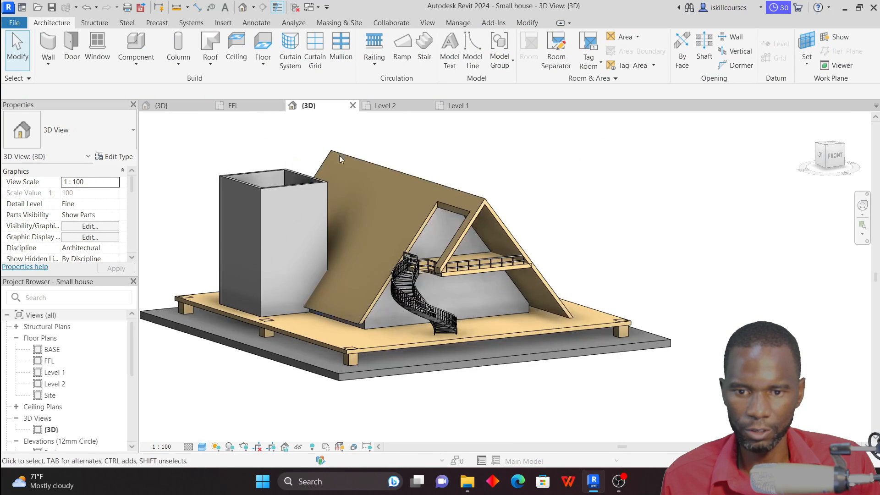
scroll(413, 270, "down", 1)
mouse_move(498, 204)
middle_mouse_down("shift")
mouse_move(479, 176)
mouse_move(488, 213)
middle_mouse_up("shift")
scroll(377, 212, "up", 2)
scroll(349, 212, "up", 1)
scroll(394, 332, "down", 1)
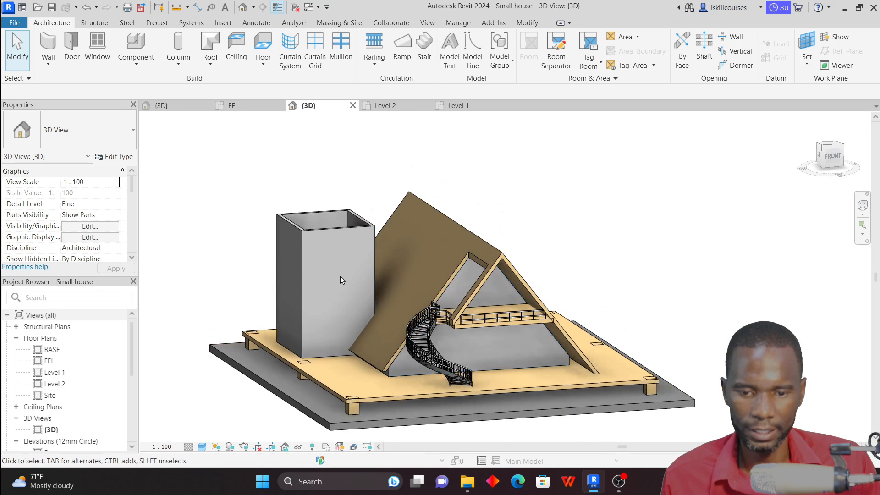
scroll(342, 277, "down", 2)
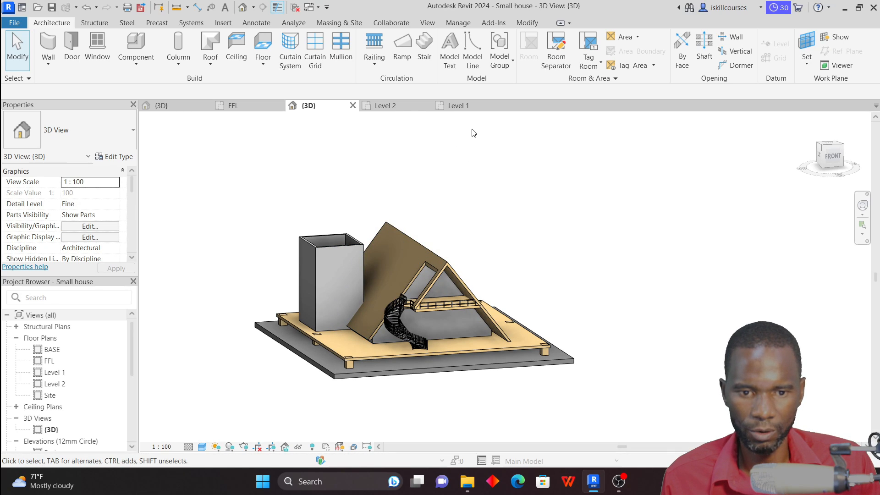
In the Level 1 plan, start a roof by footprint and sketch a rectangular boundary offset 400 mm outside the new wall enclosure
left_click(459, 106)
scroll(358, 293, "down", 5)
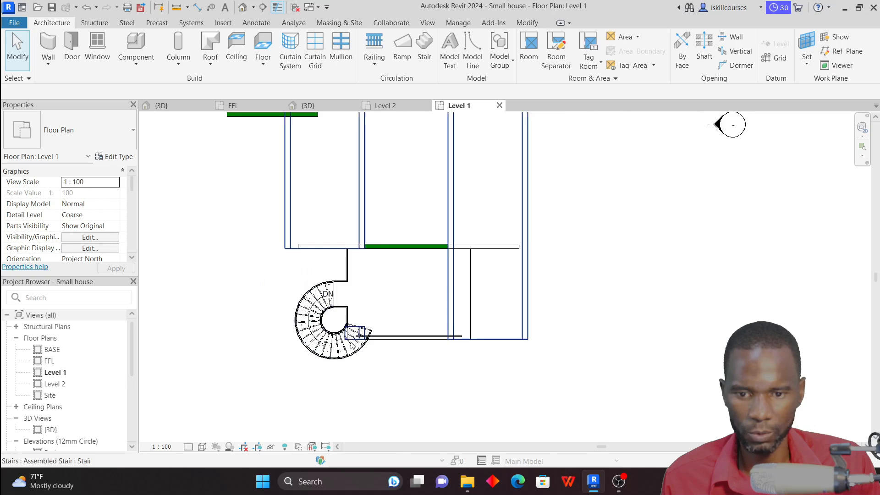
scroll(303, 180, "up", 5)
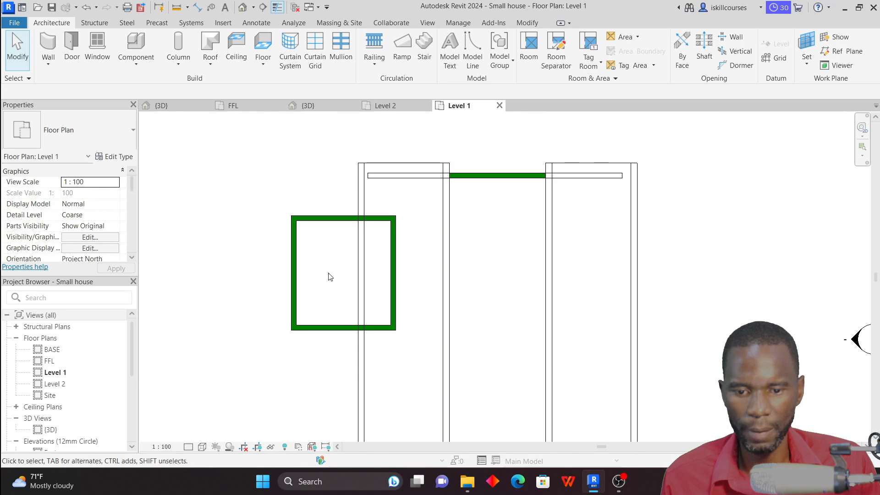
scroll(328, 277, "down", 1)
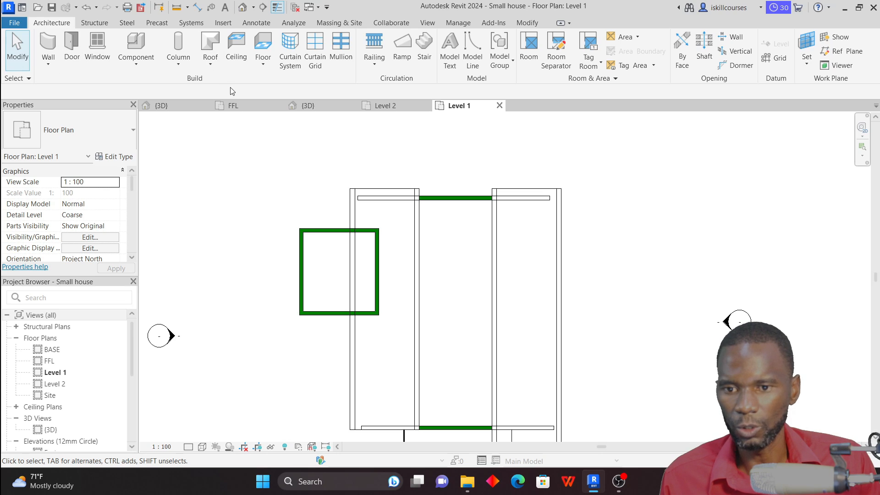
left_click(207, 66)
left_click(248, 89)
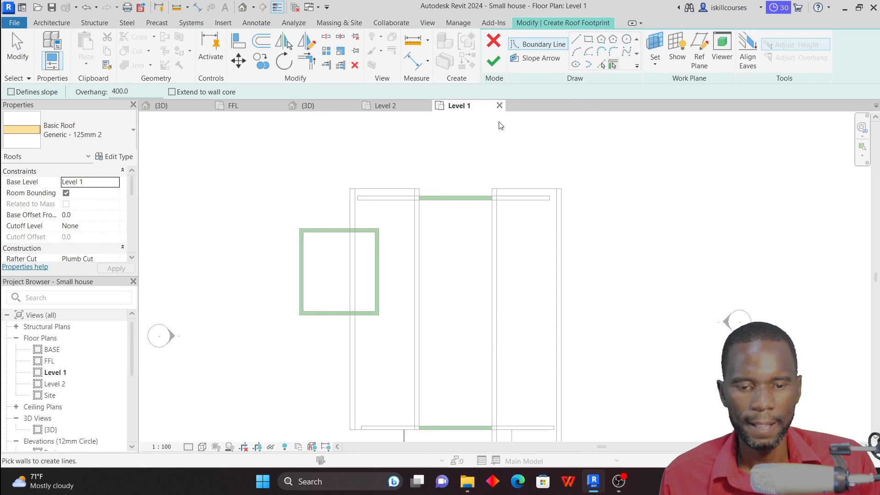
left_click(589, 41)
scroll(305, 229, "up", 5)
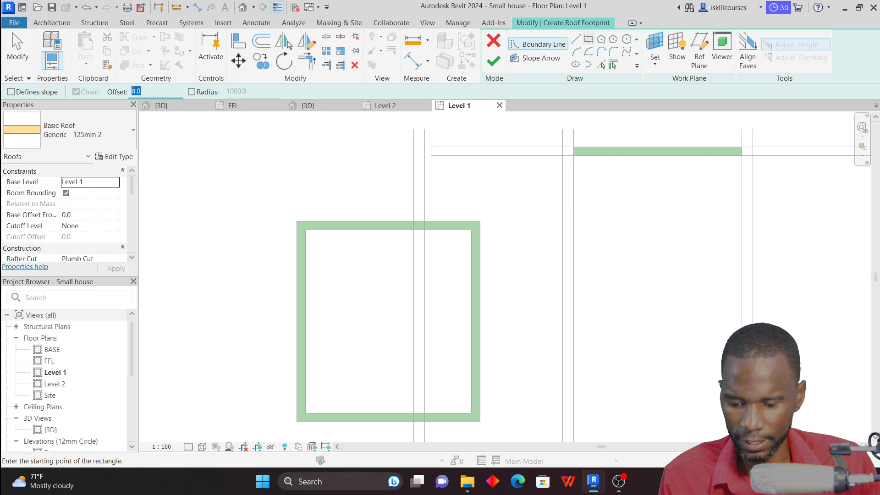
type("400")
key("Return")
scroll(408, 214, "down", 2)
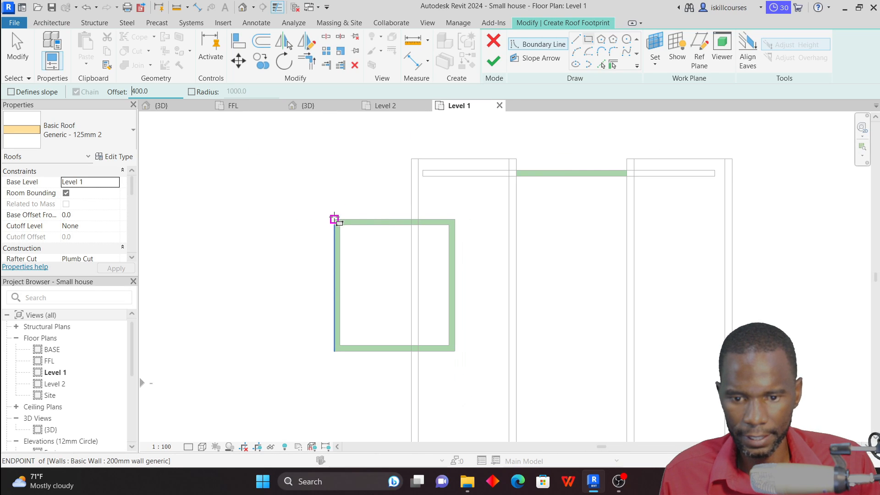
left_click(335, 219)
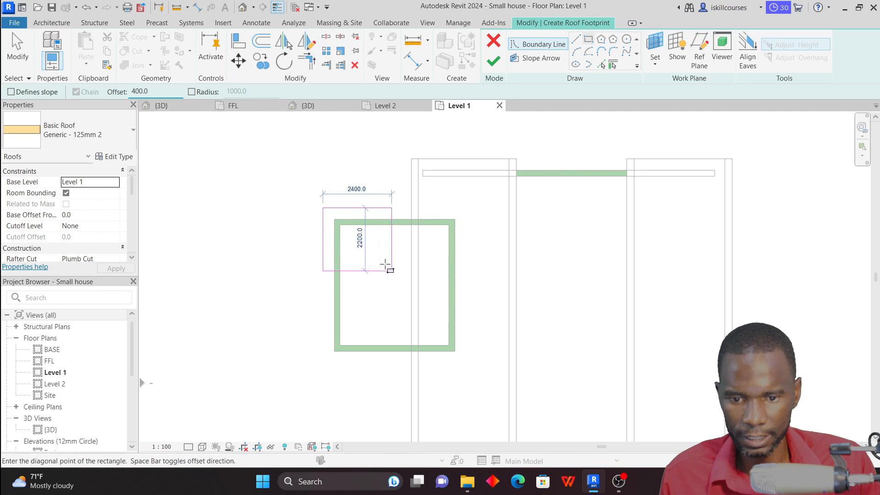
left_click(455, 352)
scroll(341, 257, "down", 2)
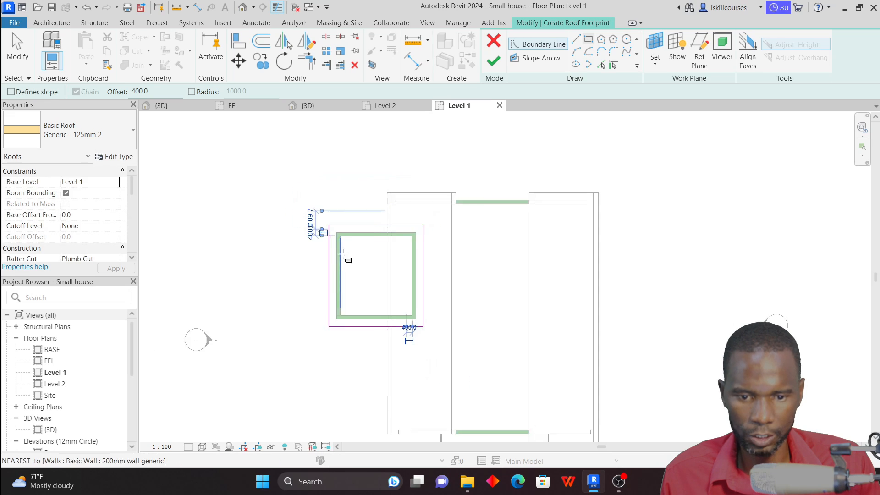
Make the roof boundary edge farthest from the house define a 30° slope and finish the roof footprint
left_click(18, 54)
left_click(330, 267)
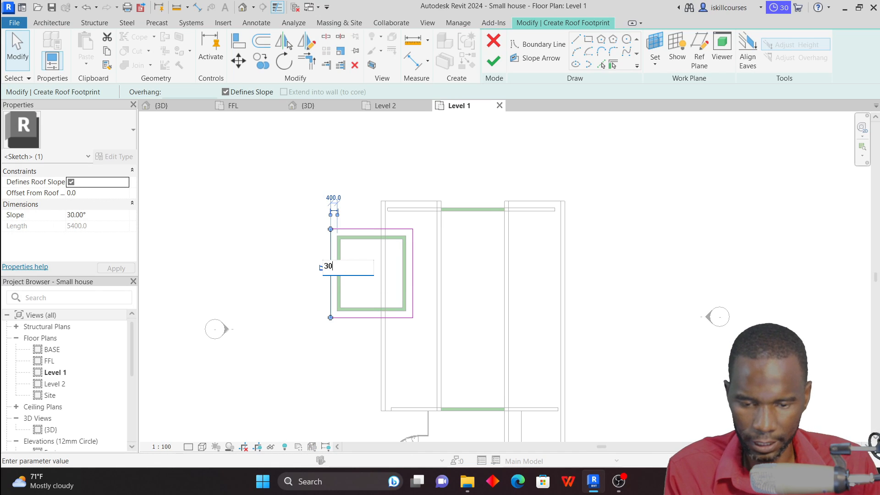
key("Return")
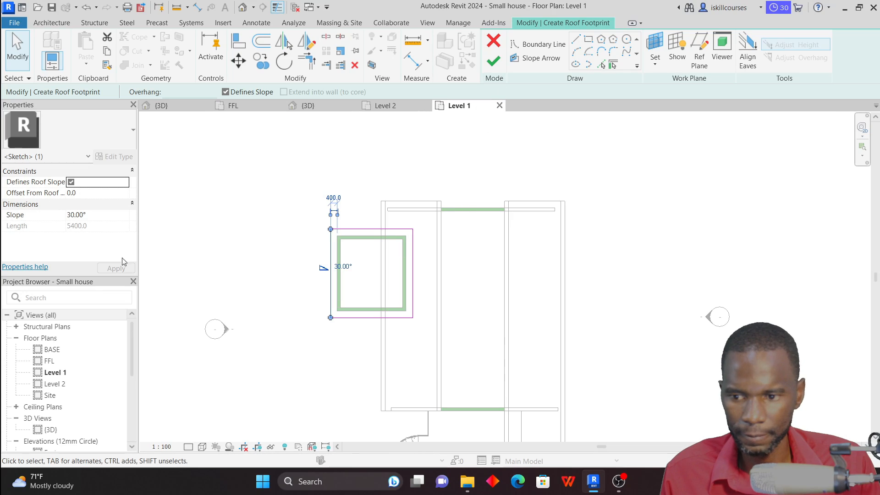
left_click(493, 62)
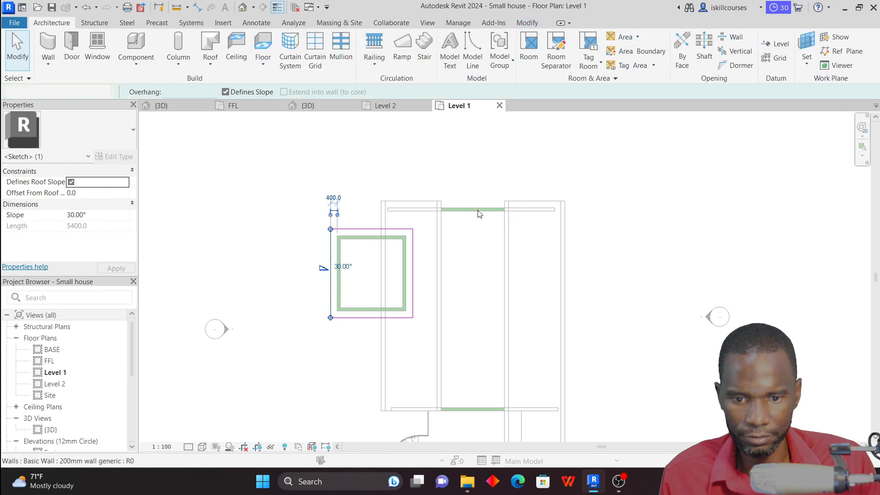
In the 3D view, lower the side block's roof by setting its base offset from Level 1 to -2000 mm
left_click(308, 106)
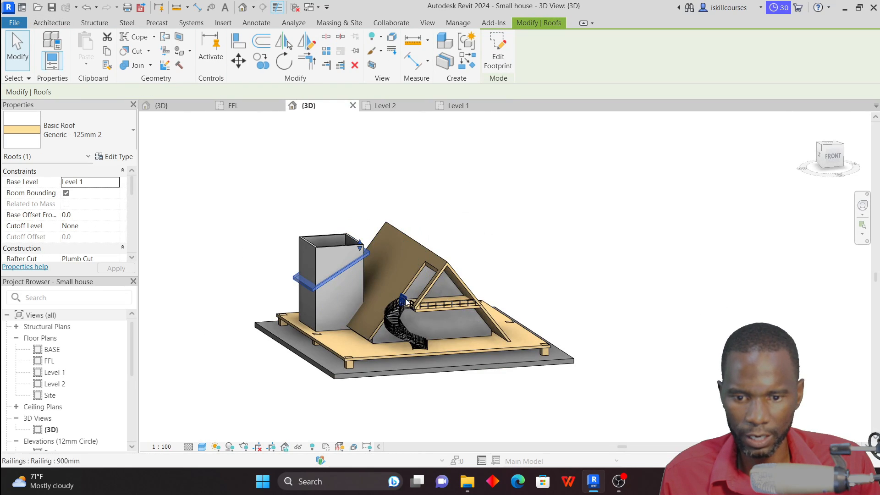
scroll(350, 278, "up", 4)
scroll(408, 321, "down", 2)
scroll(342, 290, "up", 2)
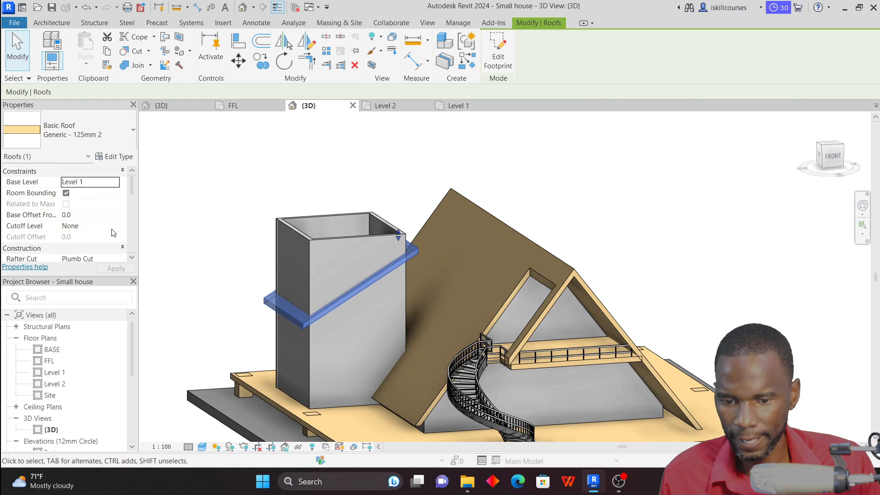
scroll(496, 294, "down", 2)
middle_click_drag(608, 258, 582, 233, "shift")
middle_click_drag(491, 216, 427, 265, "shift")
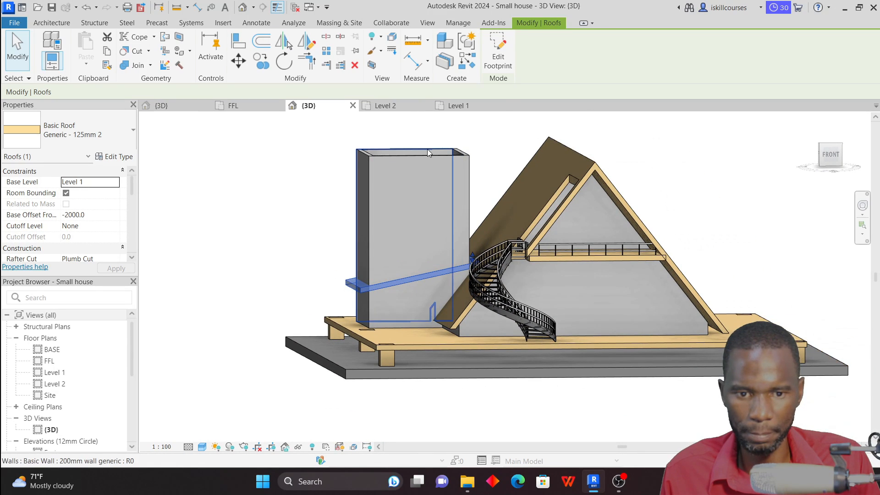
Edit the side roof's footprint, set the slope of its outer slope-defining edge to 20°, and finish the sketch
left_click(498, 52)
scroll(355, 249, "up", 5)
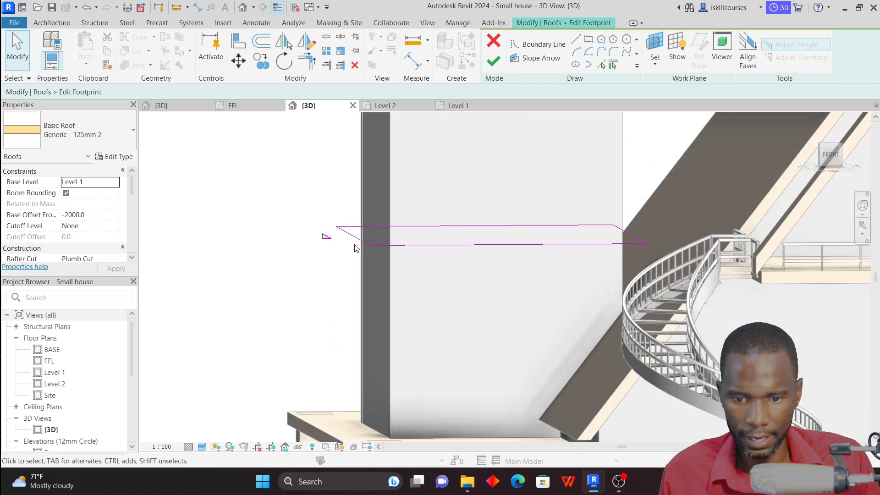
left_click(350, 231)
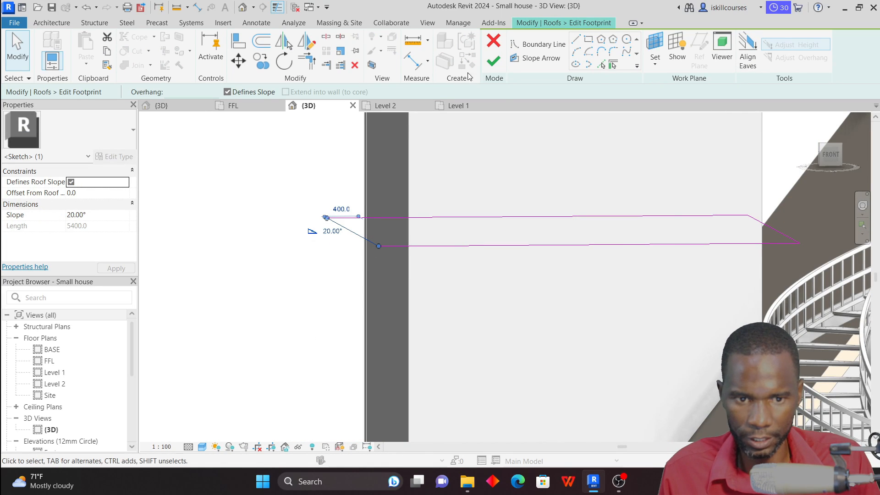
left_click(493, 60)
scroll(344, 314, "down", 4)
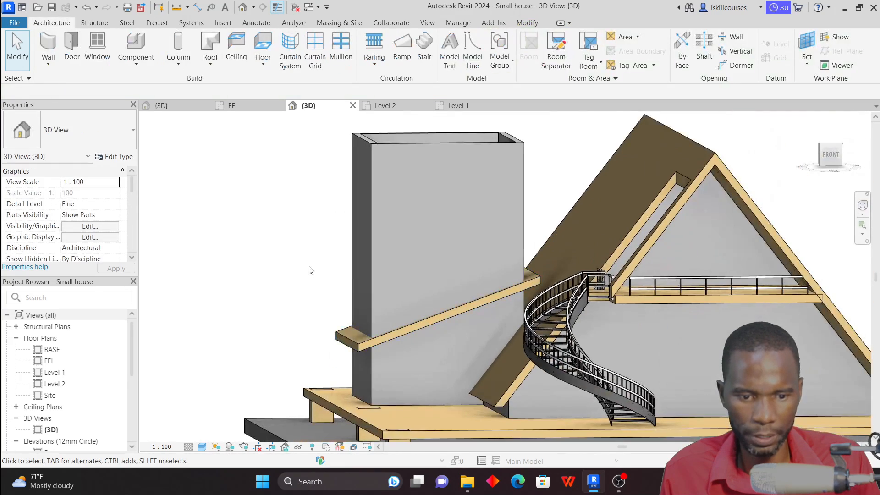
Set the side roof's base offset from Level 1 to -1000 mm
scroll(310, 270, "down", 2)
middle_click_drag(520, 284, 437, 317, "shift")
left_click(399, 310)
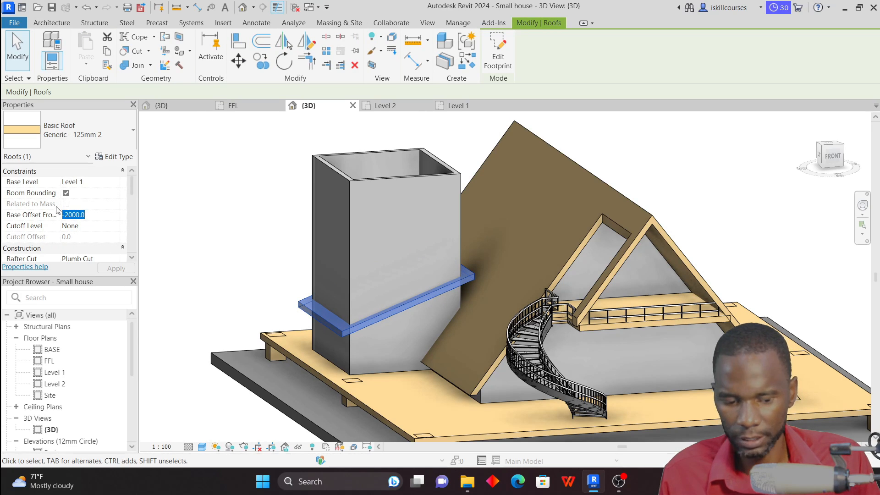
type("-10")
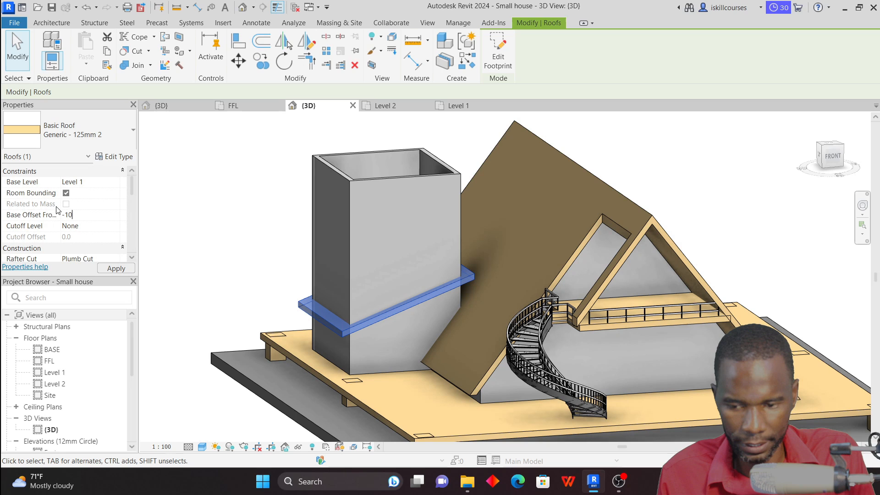
type("00")
middle_click_drag(419, 320, 499, 291, "shift")
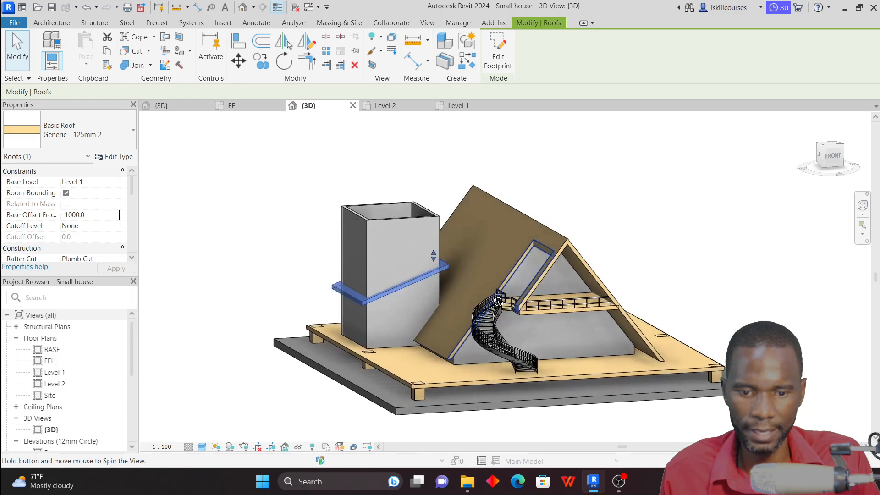
key("Escape")
Attach the tops of all four side block walls to the sloped side roof
scroll(454, 300, "up", 2)
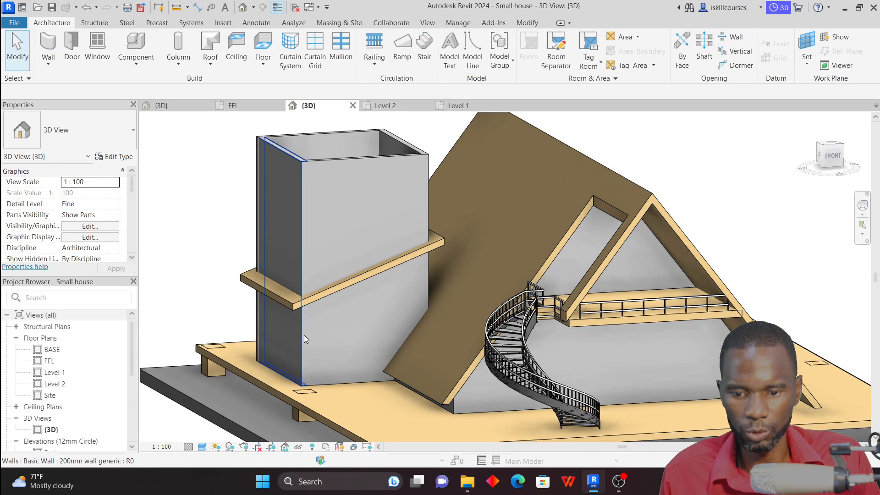
left_click(350, 160)
scroll(366, 181, "down", 2)
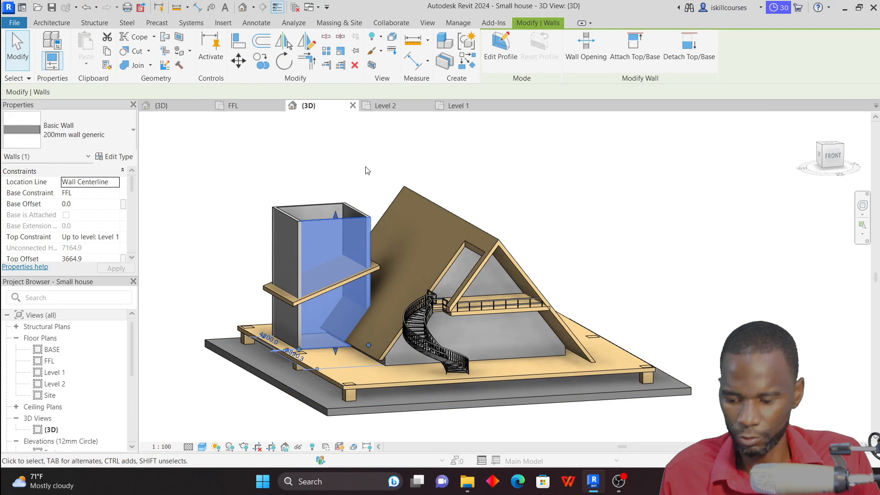
middle_click_drag(367, 170, 373, 205, "shift")
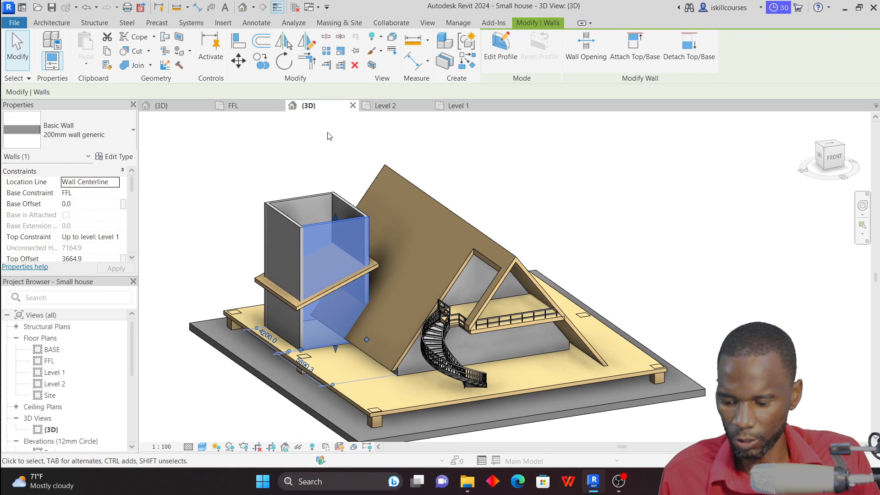
left_click(342, 196, "ctrl")
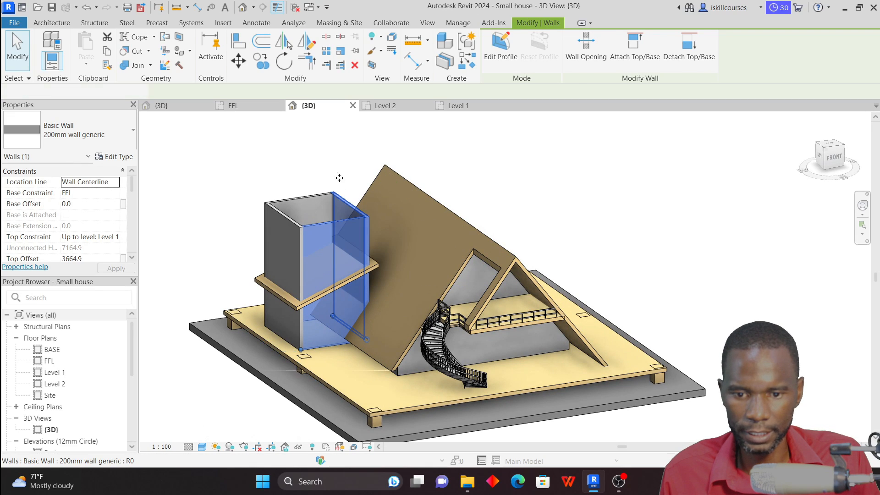
left_click(309, 197, "ctrl")
left_click(287, 215, "ctrl")
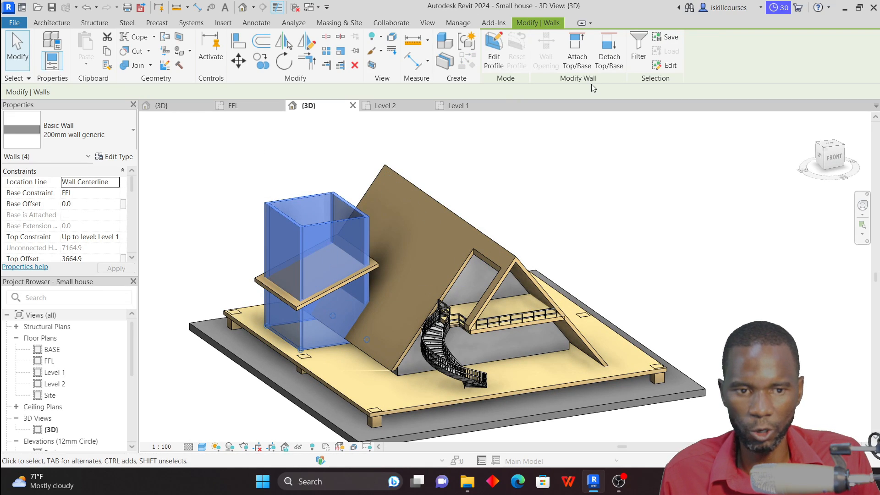
left_click(579, 54)
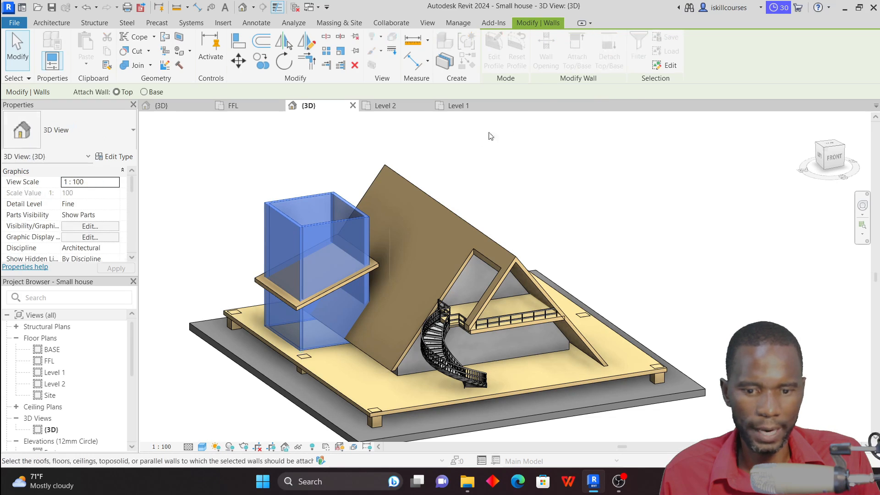
left_click(265, 287)
key("Escape")
Join the inner end edge of the side block's roof to the adjacent sloping face of the main roof
middle_click_drag(451, 254, 505, 236, "shift")
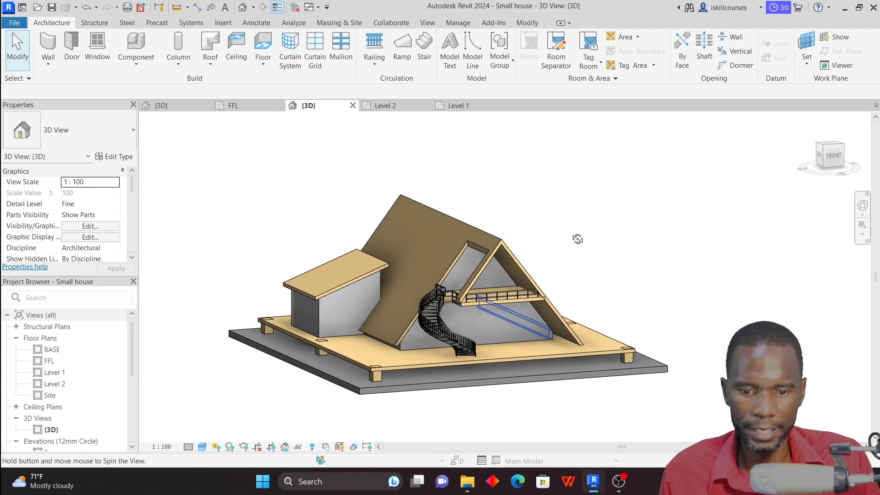
scroll(389, 272, "up", 5)
scroll(378, 259, "down", 4)
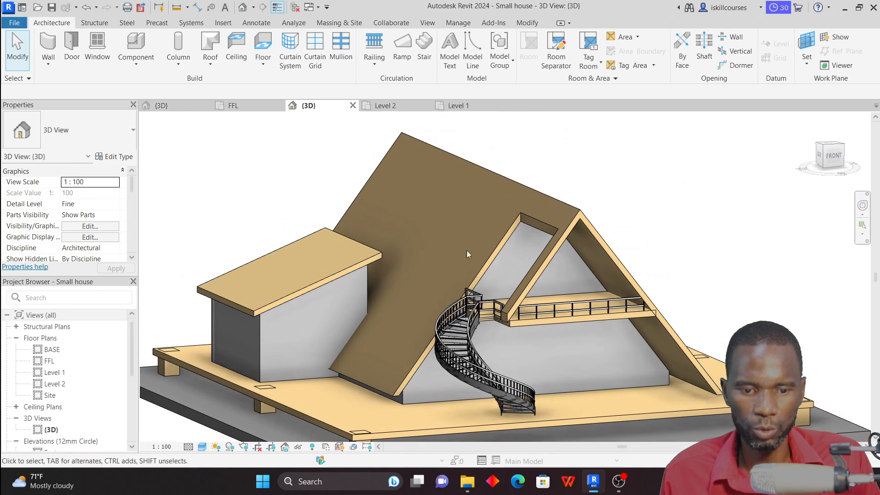
middle_click_drag(348, 180, 343, 195, "shift")
scroll(356, 227, "up", 5)
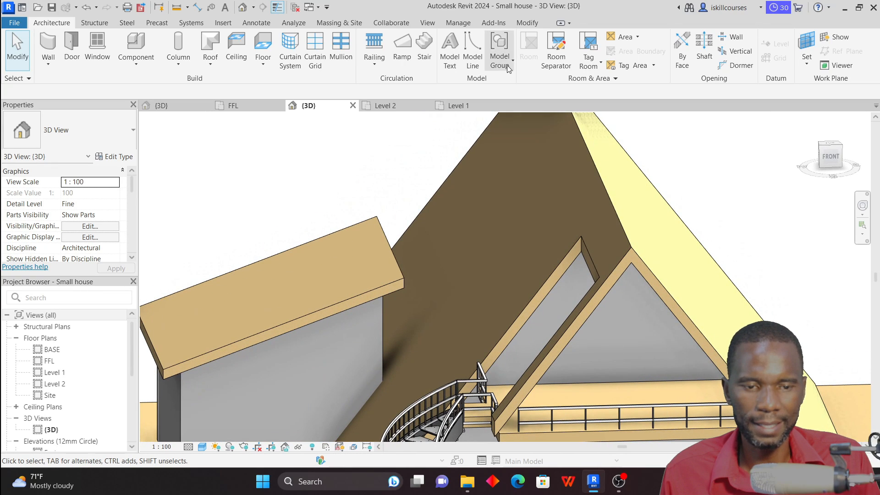
left_click(528, 22)
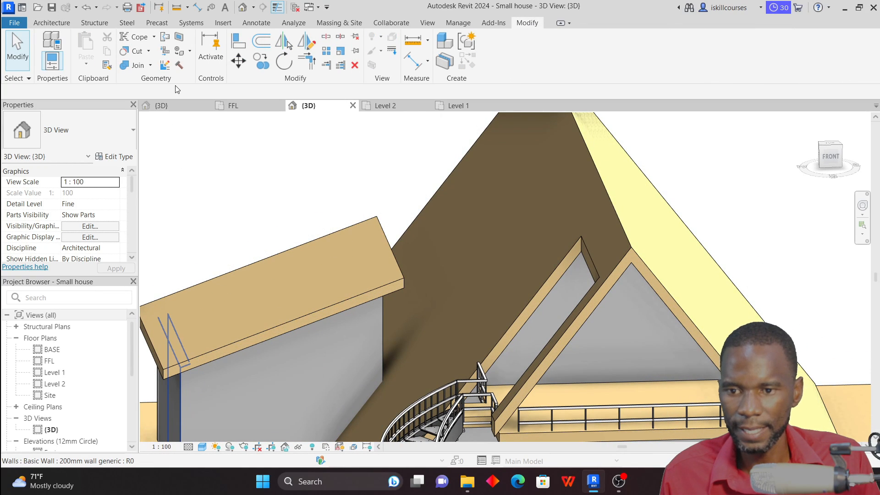
left_click(165, 37)
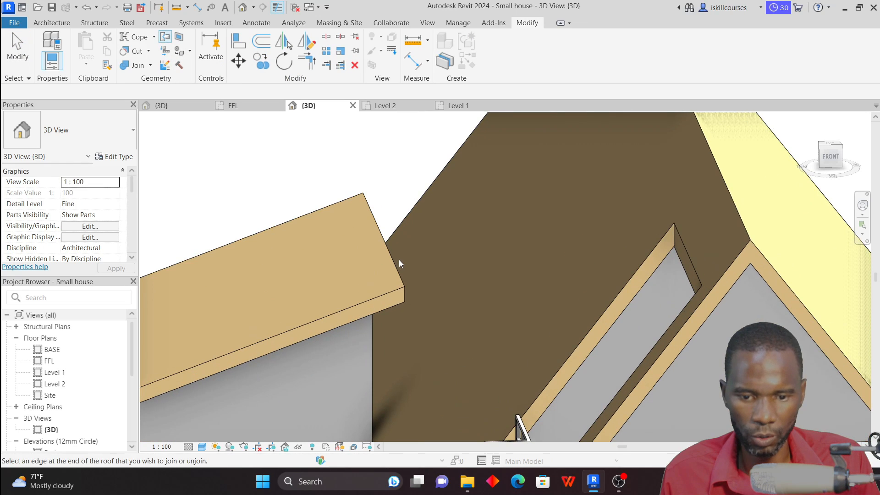
left_click(399, 260)
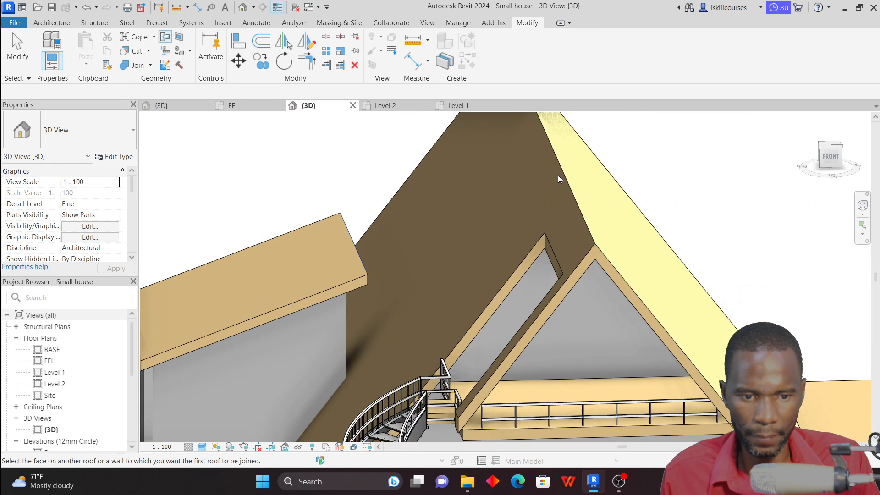
left_click(560, 170)
scroll(385, 212, "down", 6)
middle_click_drag(554, 191, 580, 154, "shift")
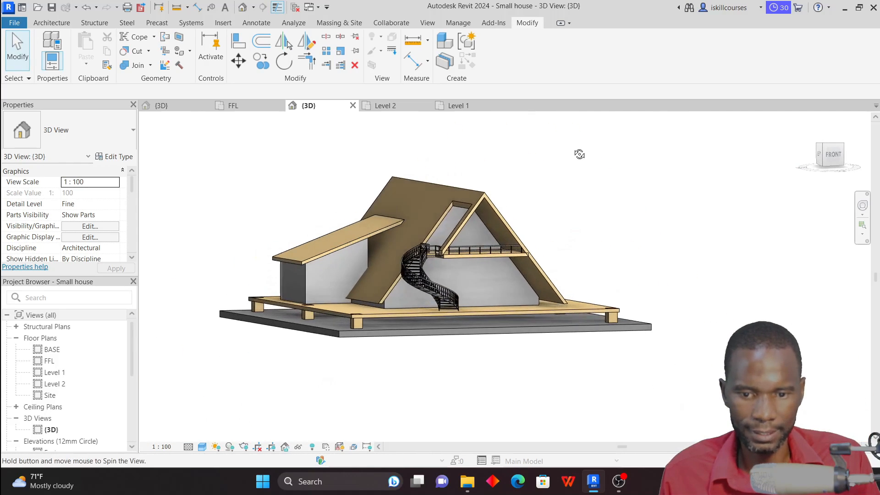
Examine the roof junction and the gap between the side block's walls and the main roof from several sides
scroll(389, 246, "up", 5)
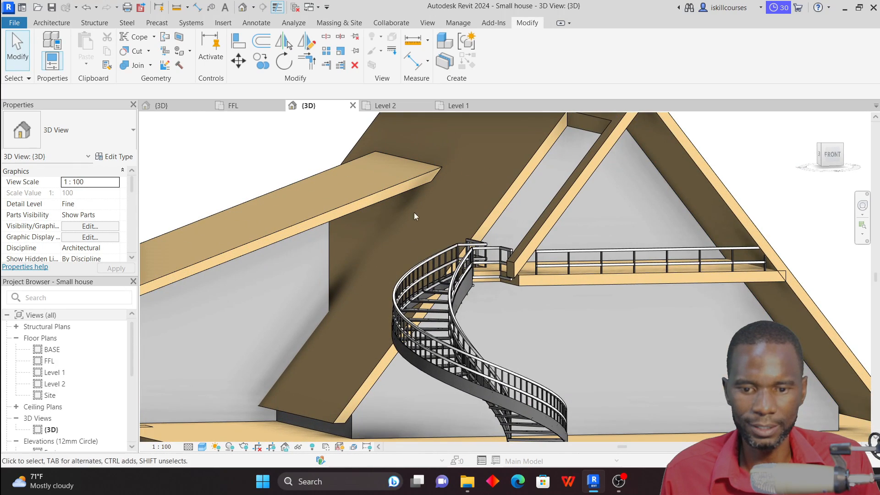
scroll(407, 191, "down", 6)
middle_click_drag(391, 206, 532, 208, "shift")
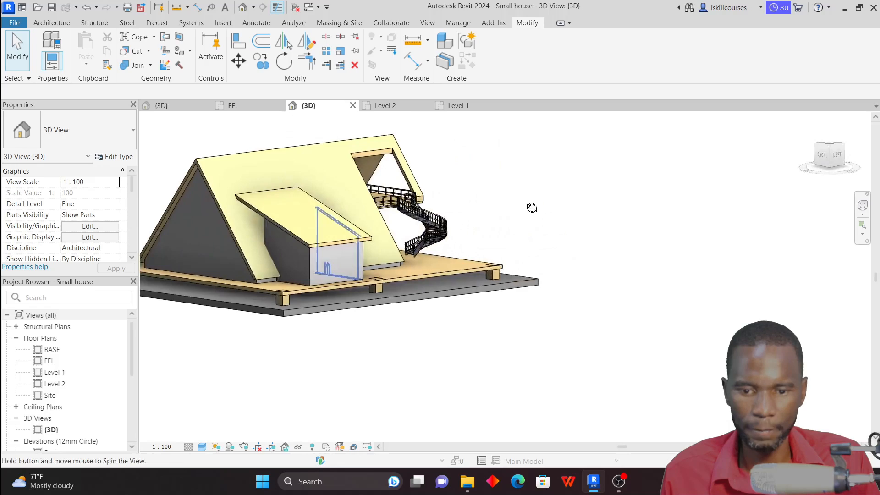
middle_click_drag(570, 269, 412, 293, "shift")
scroll(408, 291, "up", 4)
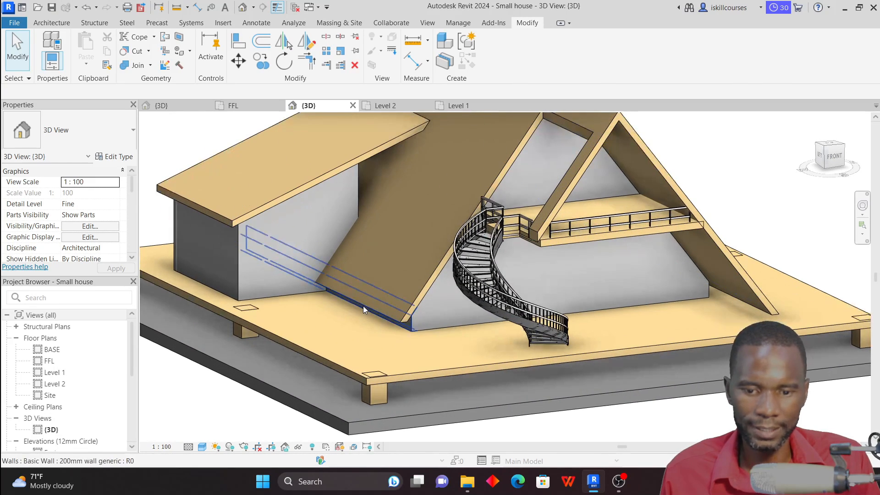
scroll(364, 305, "down", 4)
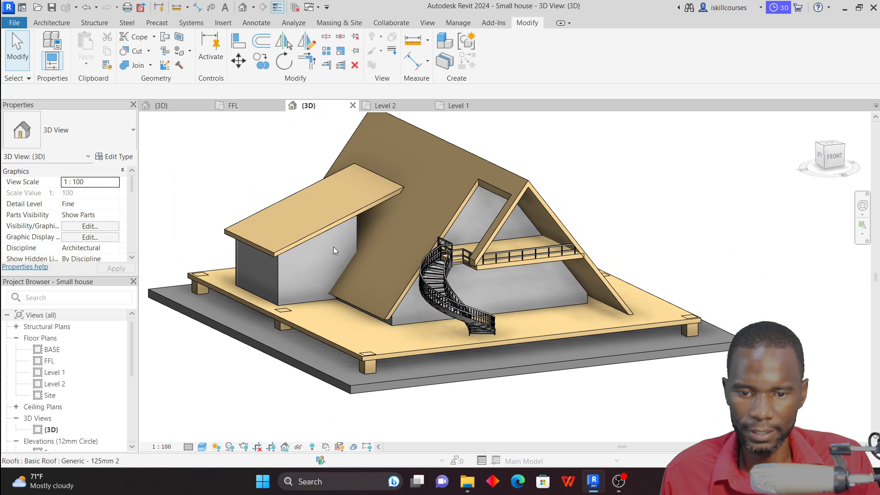
middle_click_drag(631, 243, 639, 223, "shift")
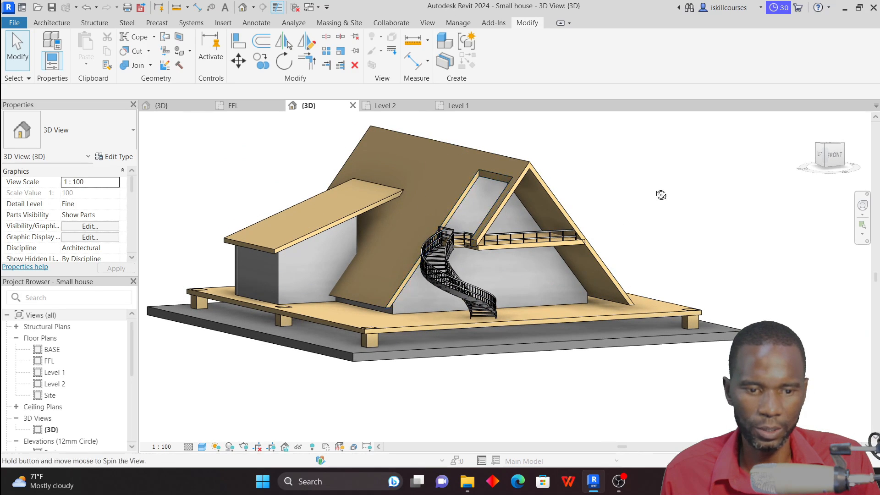
middle_click_drag(661, 195, 662, 226, "shift")
scroll(355, 207, "up", 3)
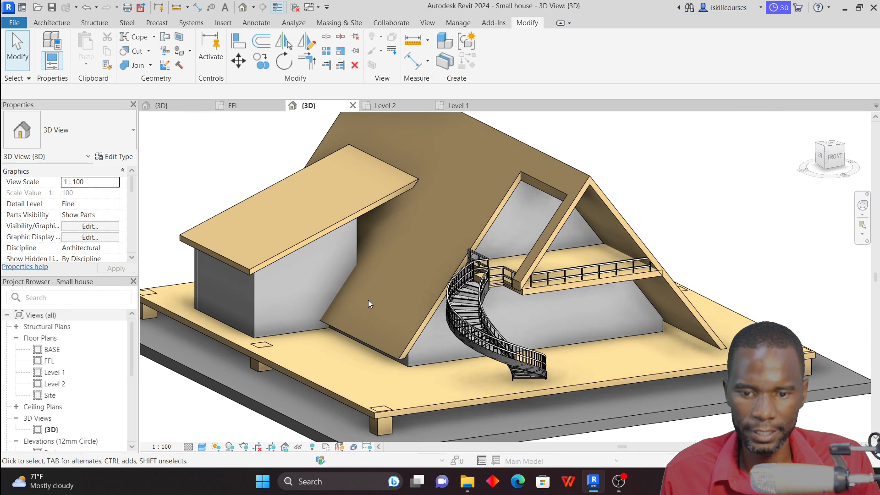
middle_click_drag(370, 239, 361, 234, "shift")
Edit the profile of the side block's front wall, picking lines along the side roof's underside and the main roof's outer slope
left_click(343, 265)
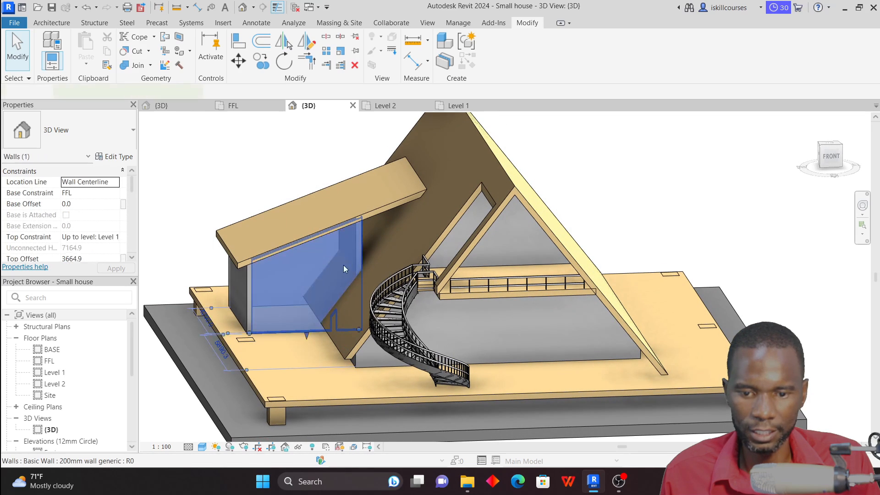
left_click(504, 44)
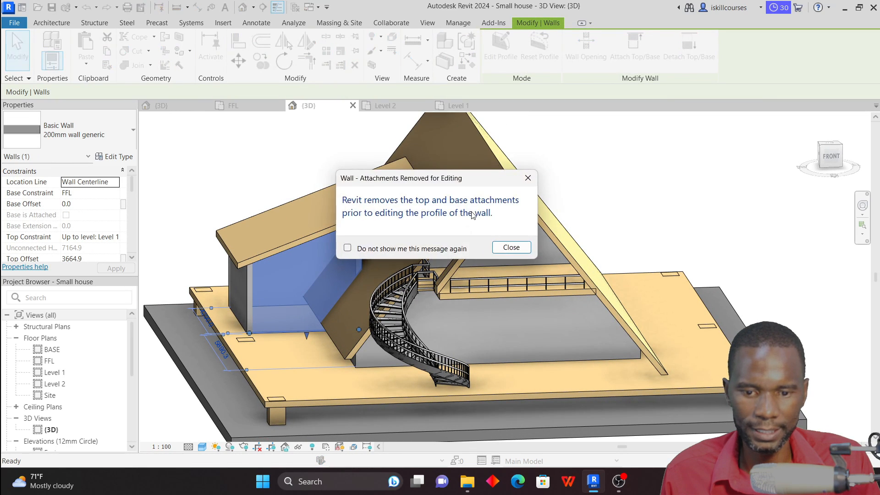
left_click(528, 178)
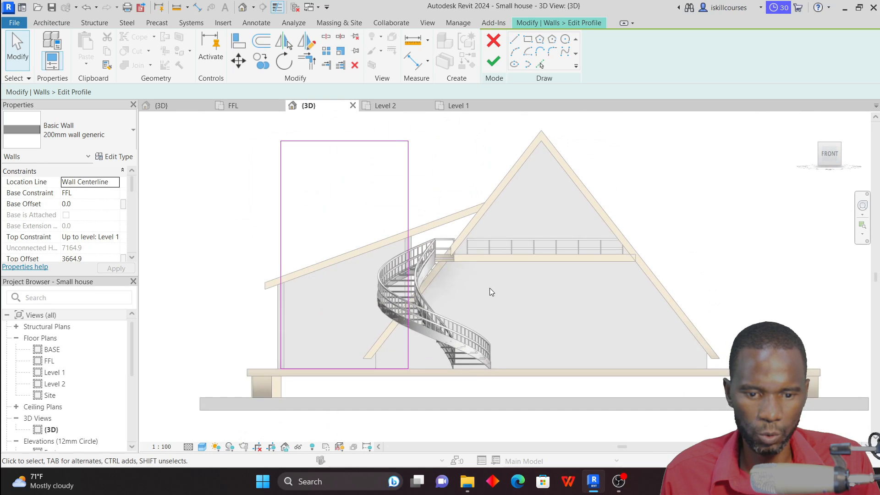
left_click(541, 65)
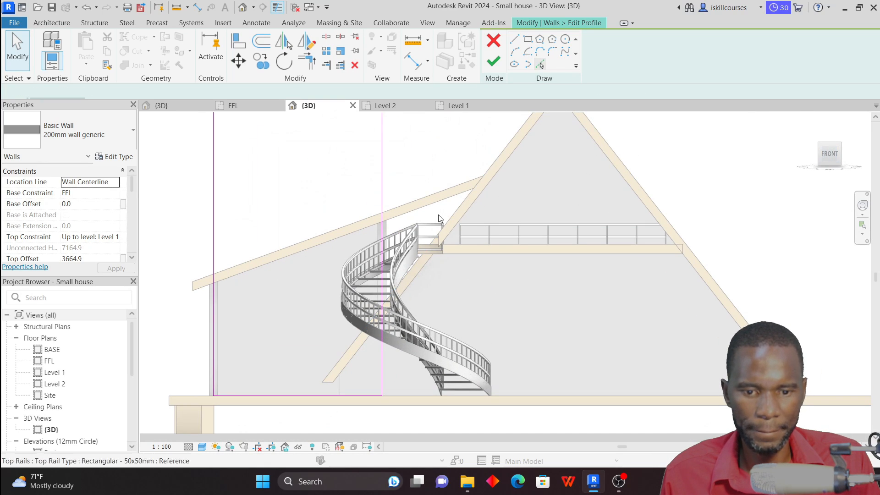
left_click(456, 235)
scroll(365, 238, "down", 2)
Trim the front wall's profile lines to a closed outline following the side roof's underside and the main roof's outer slope
key("t")
key("r")
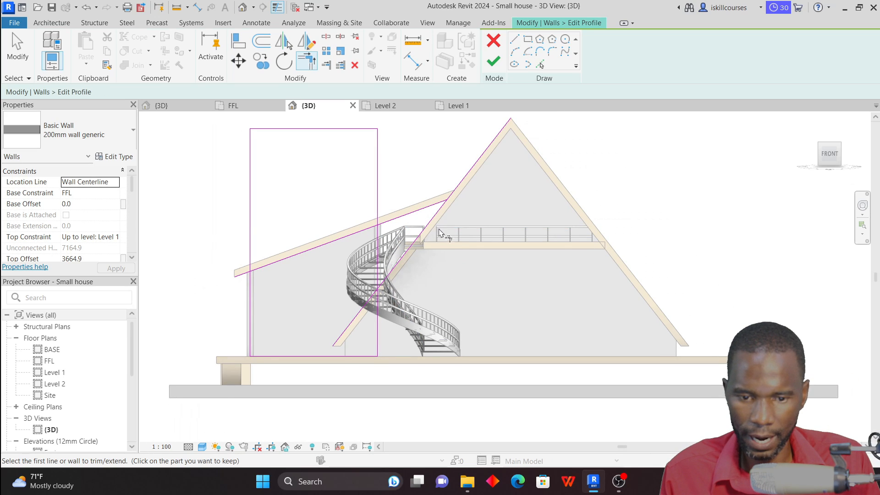
scroll(407, 230, "up", 2)
scroll(406, 201, "down", 2)
left_click(378, 312)
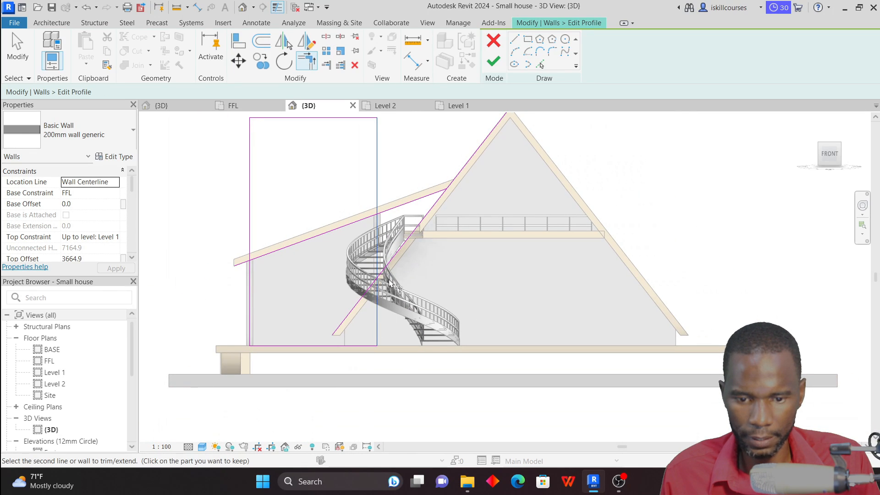
left_click(387, 270)
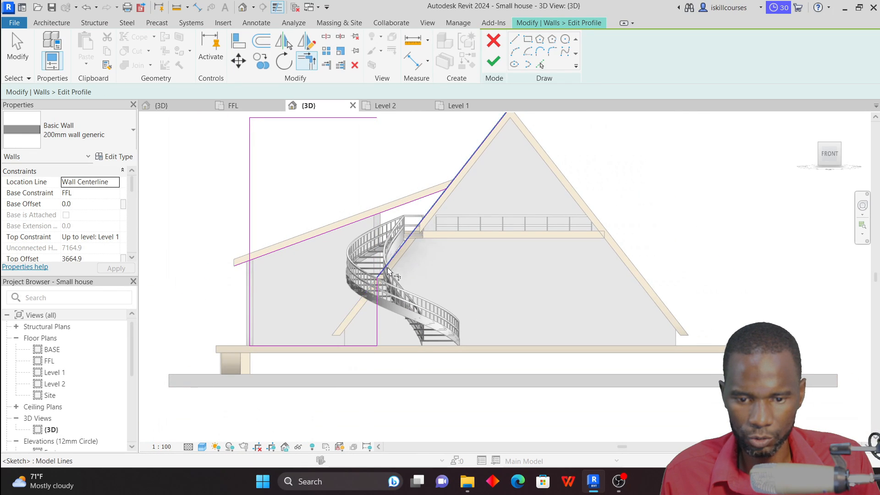
left_click(265, 258)
left_click(436, 197)
scroll(314, 261, "down", 2)
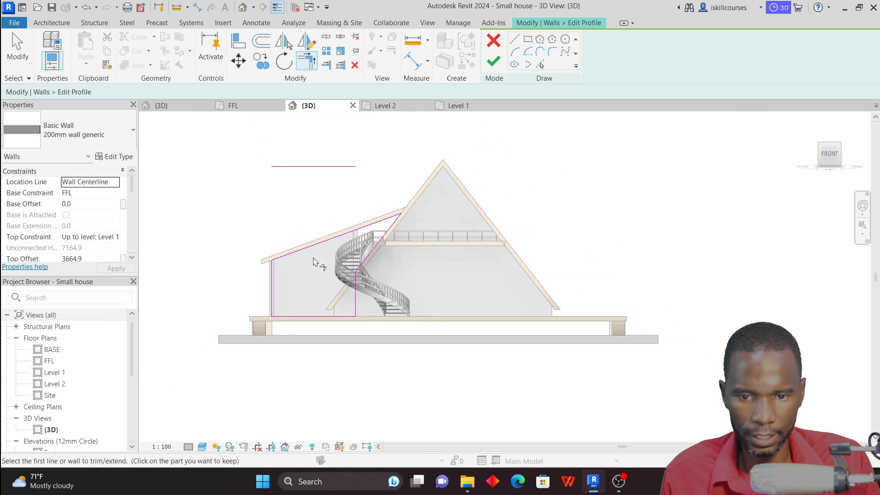
Delete the leftover 4000 mm top line and finish the front wall's profile, unjoining the wall from its target
left_click(8, 58)
left_click(306, 171)
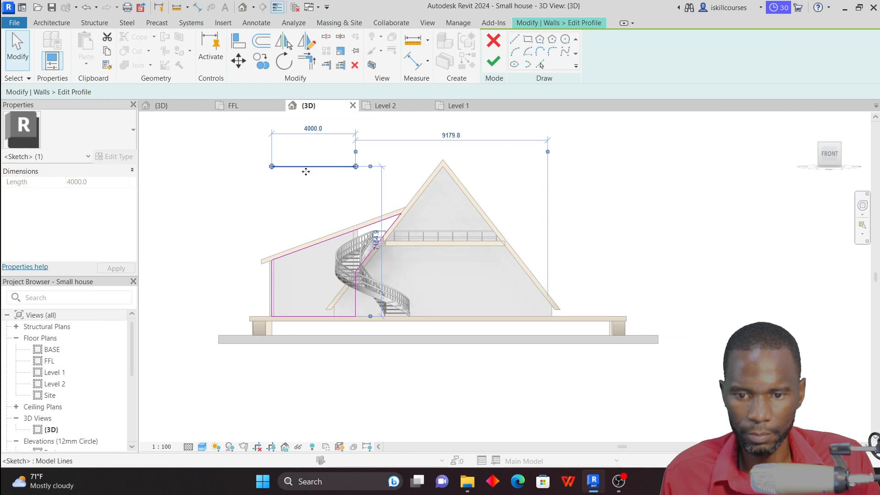
key("Delete")
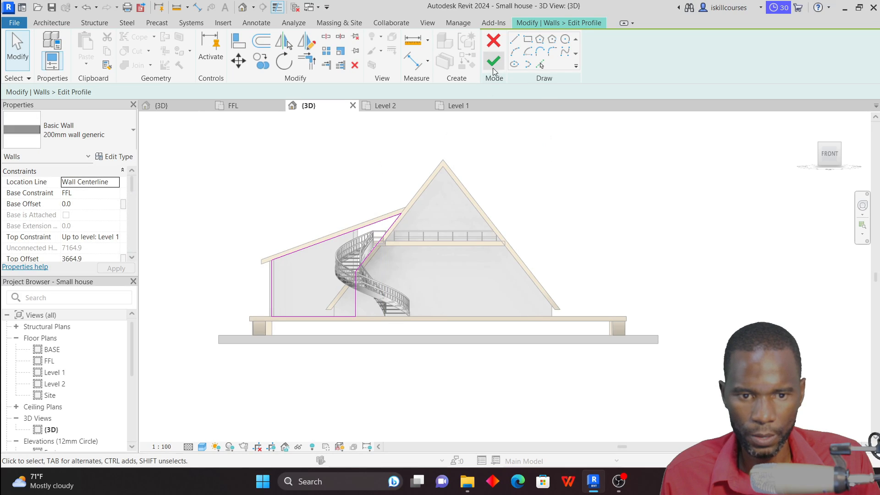
left_click(494, 62)
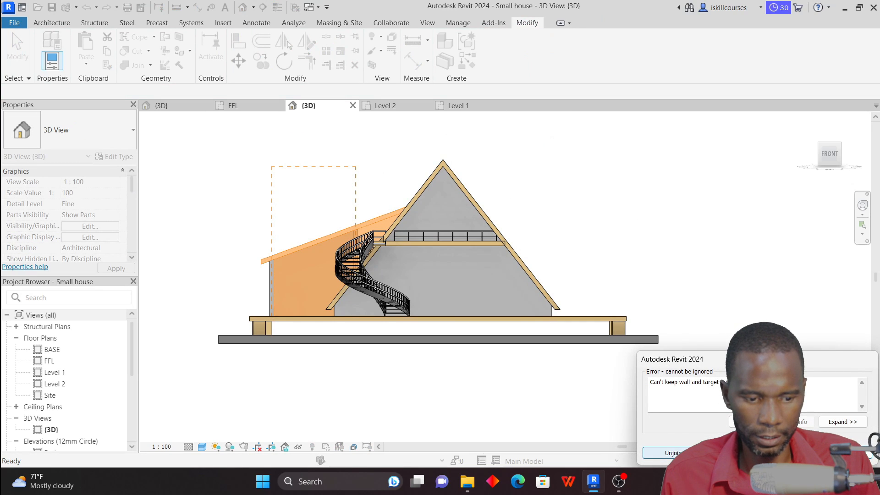
left_click(678, 453)
Edit the profile of the side block's rear wall, picking lines along the side roof's underside and the main roof's outer slope
scroll(411, 269, "down", 2)
middle_click_drag(263, 232, 491, 257, "shift")
middle_click_drag(318, 247, 383, 264, "shift")
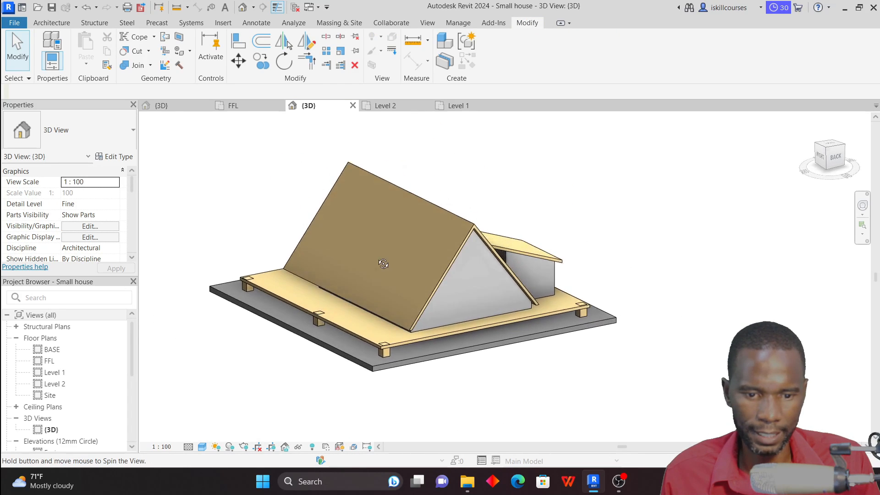
scroll(478, 261, "up", 5)
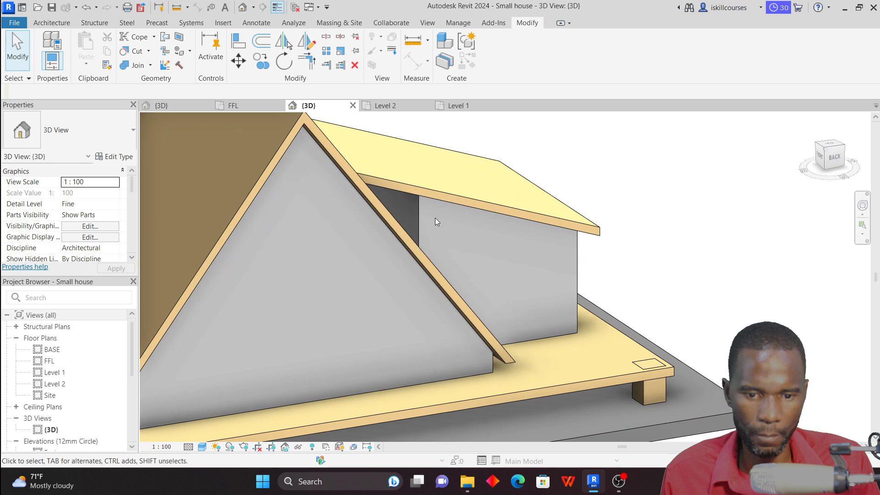
left_click(428, 210)
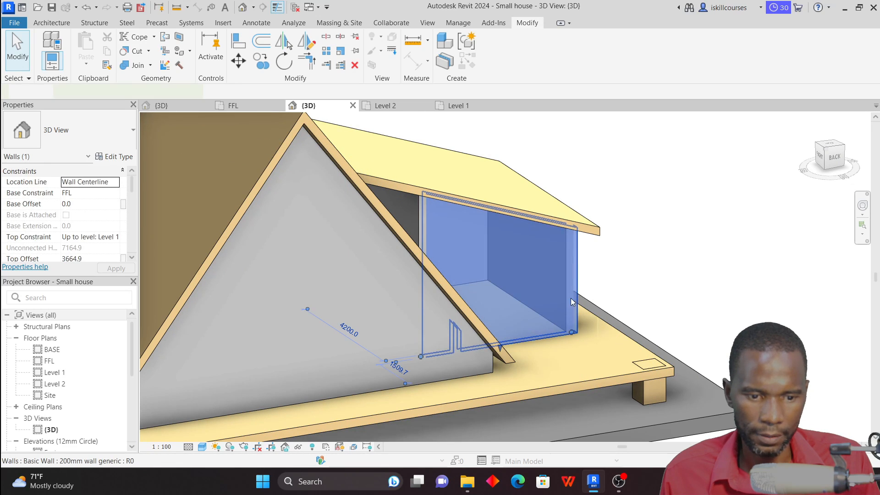
left_click(502, 45)
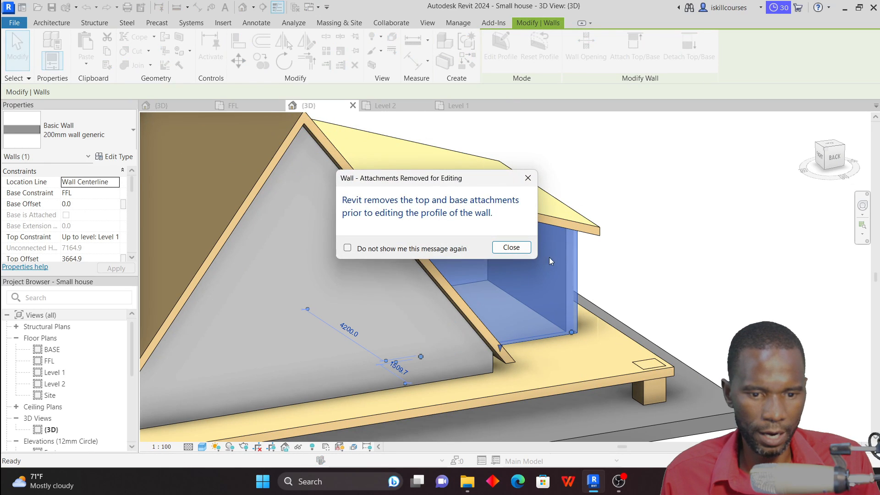
left_click(518, 248)
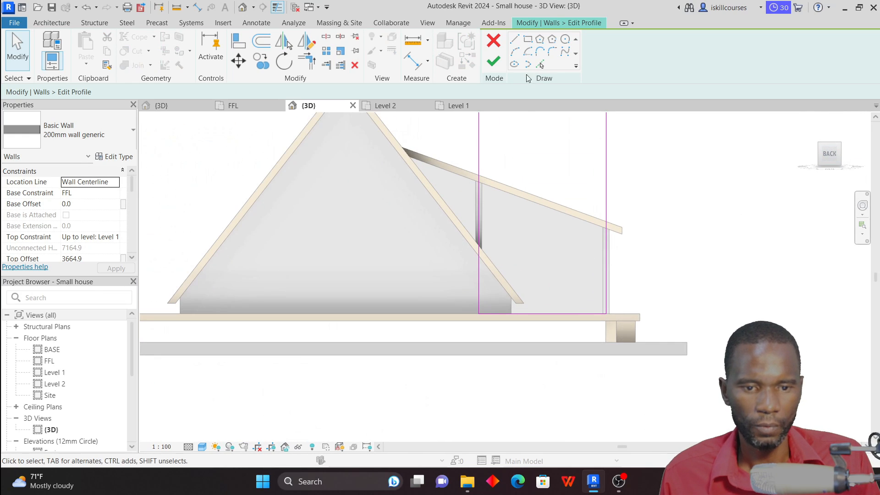
scroll(441, 229, "up", 1)
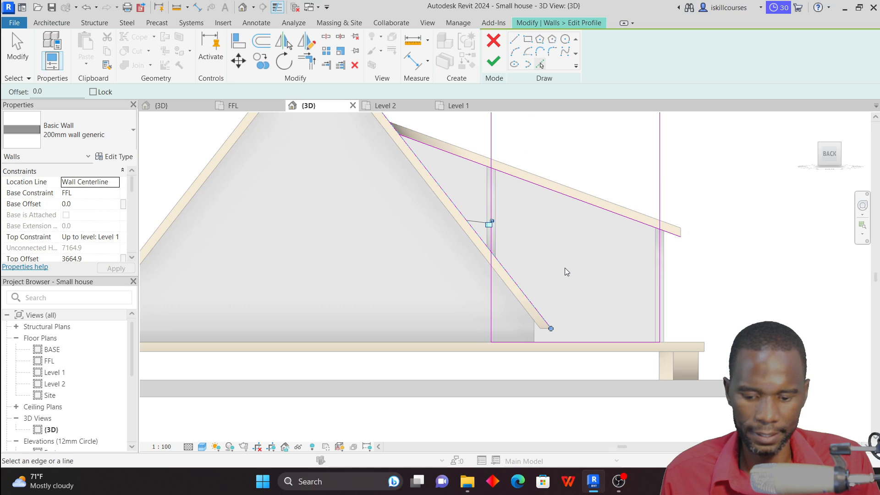
Trim the rear wall's profile lines where its vertical edges meet the side roof's underside and the main roof's slope
key("t")
key("r")
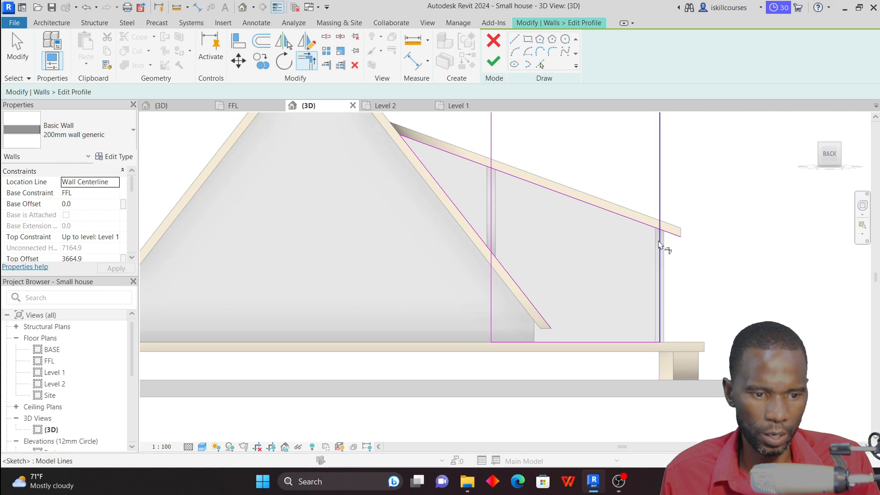
left_click(651, 229)
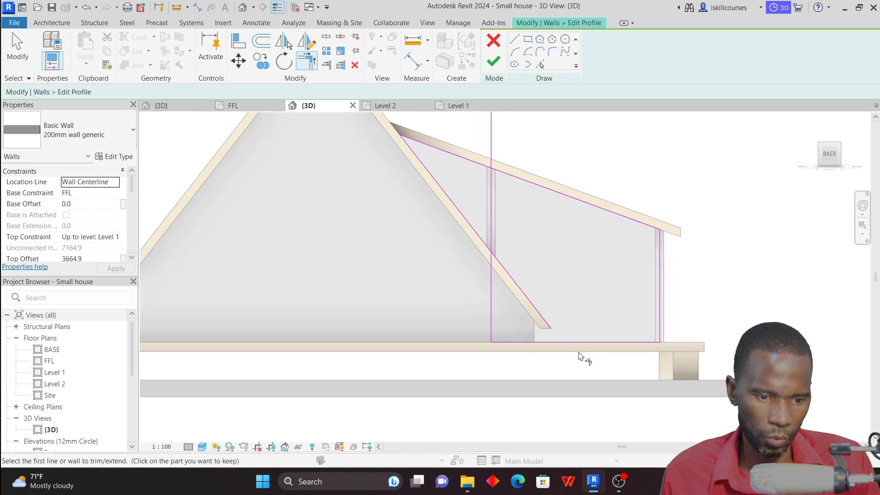
left_click(484, 241)
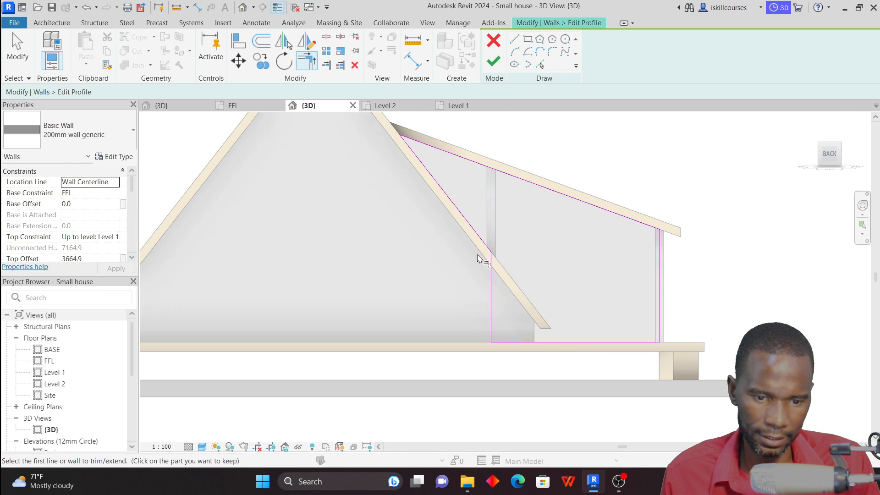
scroll(440, 275, "down", 4)
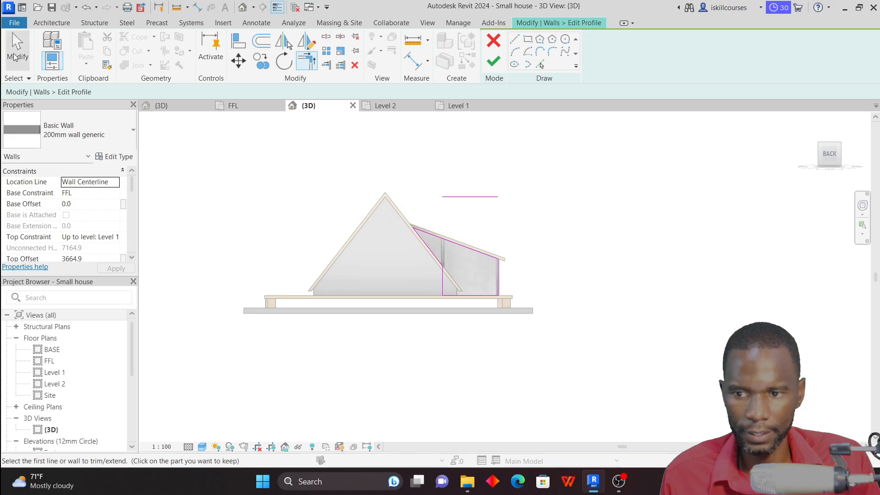
Delete the leftover 4000 mm top line and finish the rear wall's profile, unjoining the wall from its target
left_click(27, 58)
left_click(476, 198)
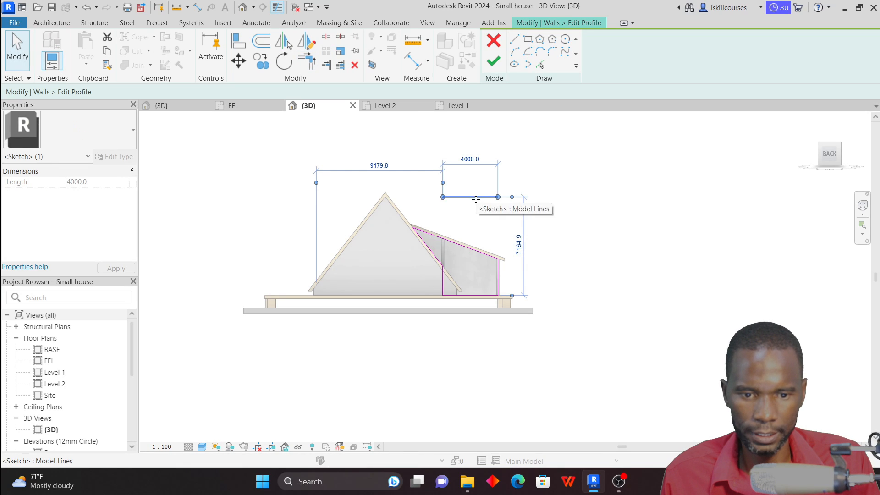
left_click(354, 65)
left_click(495, 62)
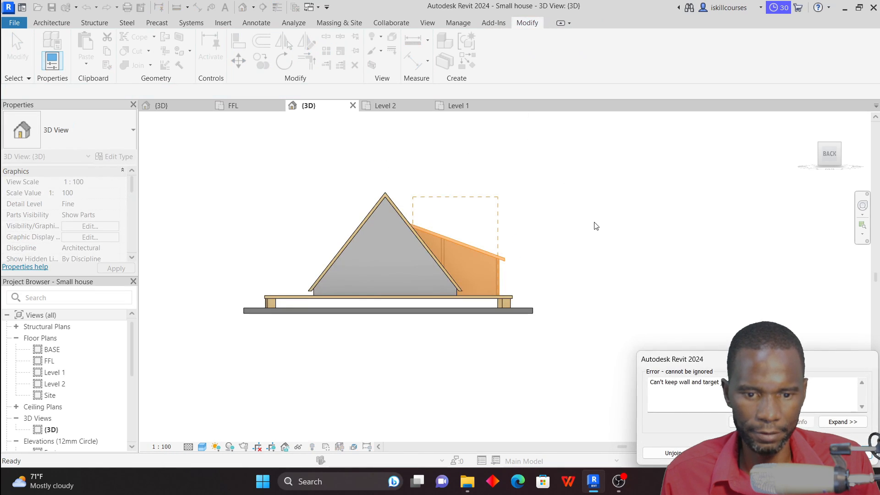
left_click(673, 453)
left_click(604, 232)
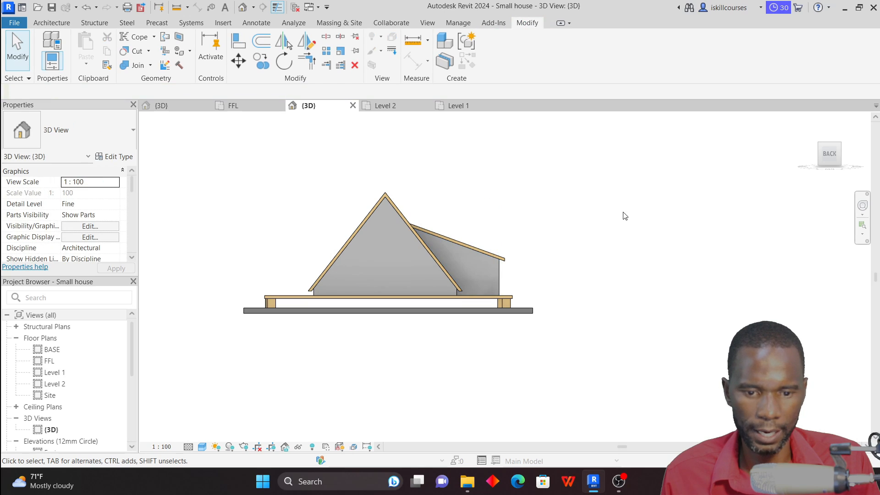
Examine the fitted side block from several sides and compare it with the finished Small house Tut model
middle_click_drag(624, 213, 362, 244, "shift")
scroll(348, 243, "up", 5)
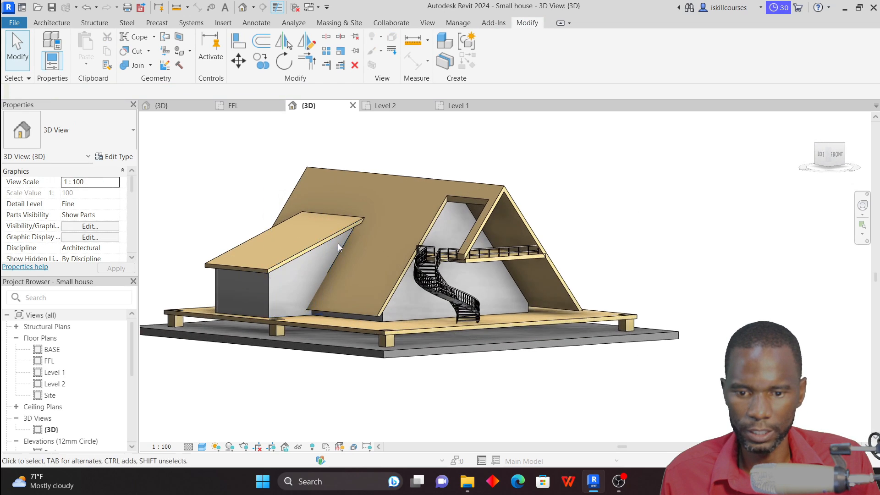
scroll(373, 241, "down", 2)
middle_click_drag(443, 235, 387, 283, "shift")
scroll(353, 331, "up", 3)
scroll(418, 321, "down", 2)
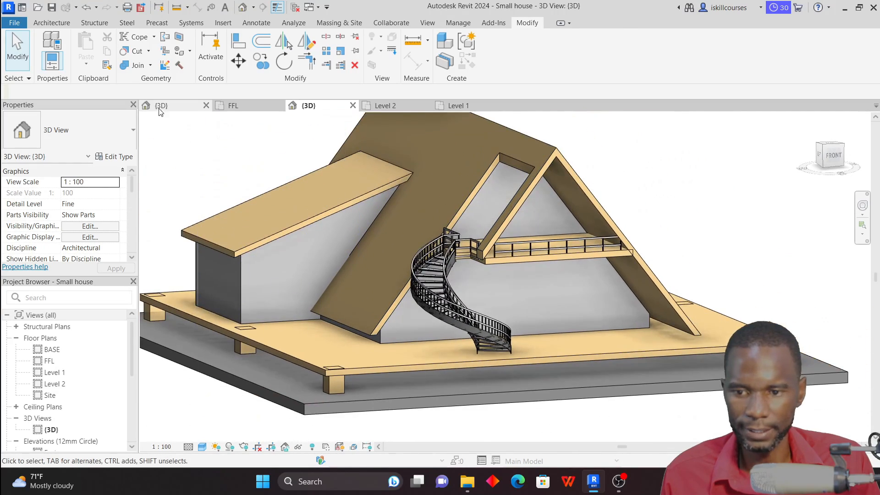
left_click(160, 107)
scroll(291, 285, "up", 2)
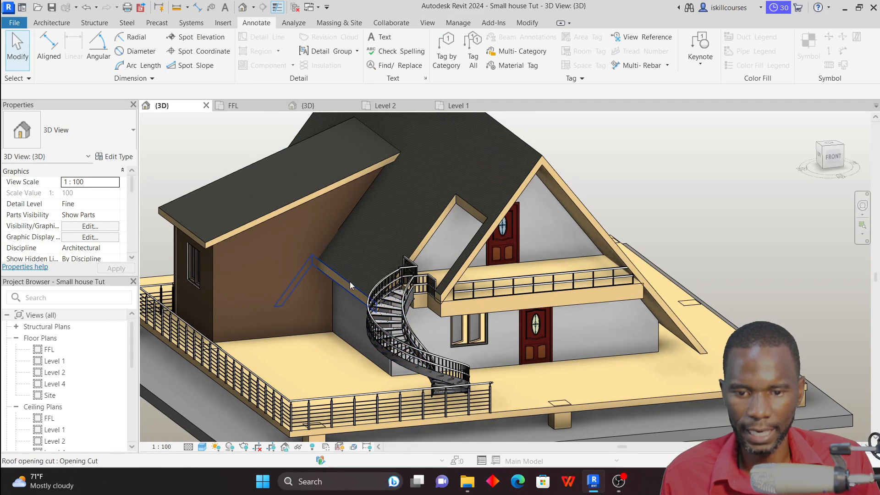
scroll(330, 275, "down", 1)
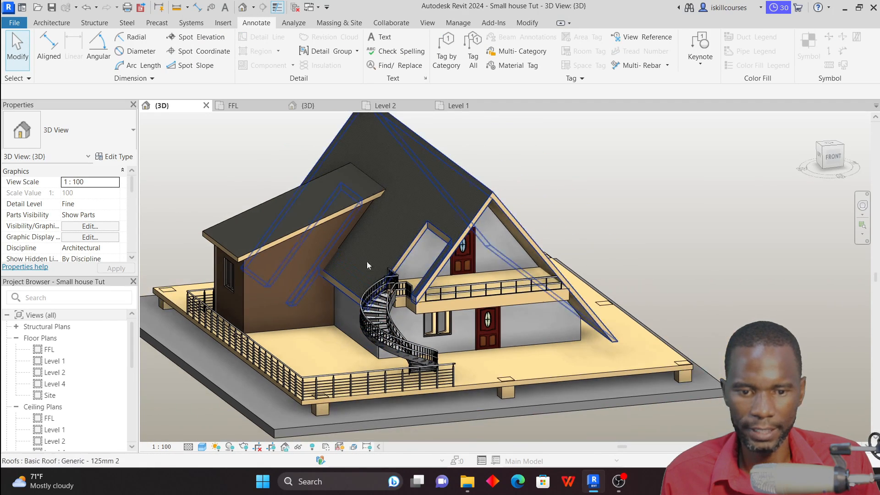
scroll(426, 316, "up", 1)
scroll(426, 315, "down", 3)
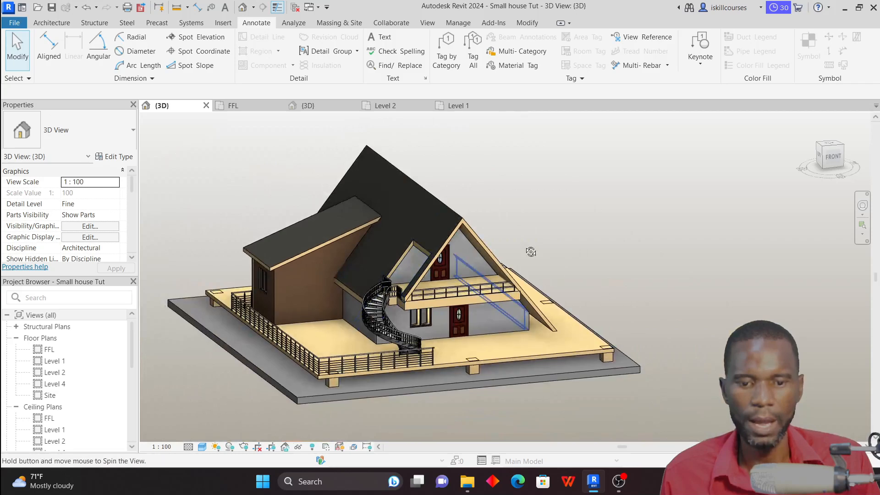
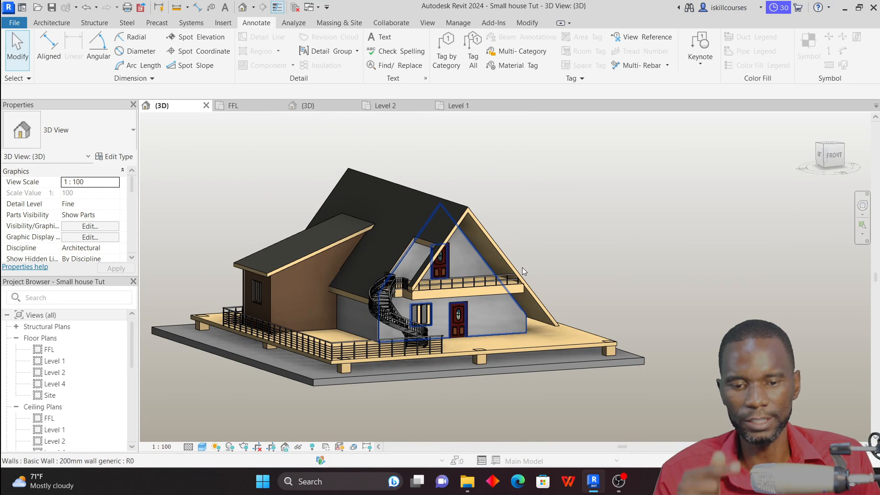
scroll(411, 304, "up", 3)
scroll(436, 305, "down", 2)
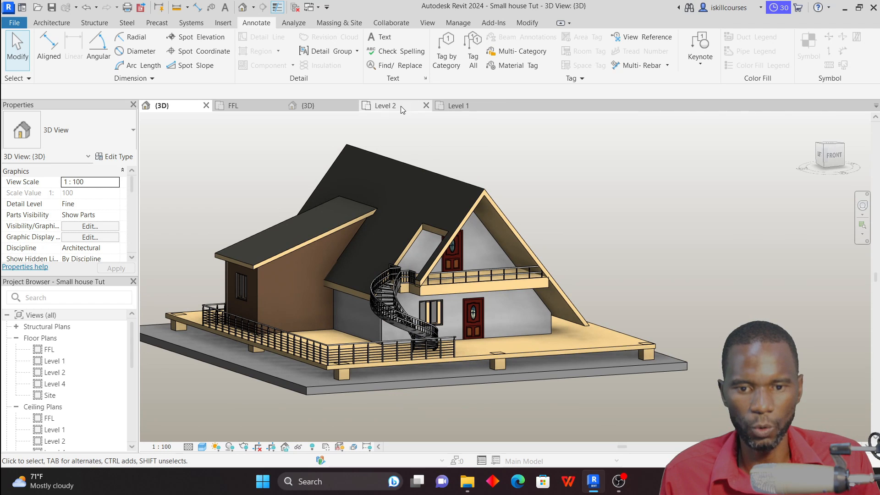
left_click(312, 108)
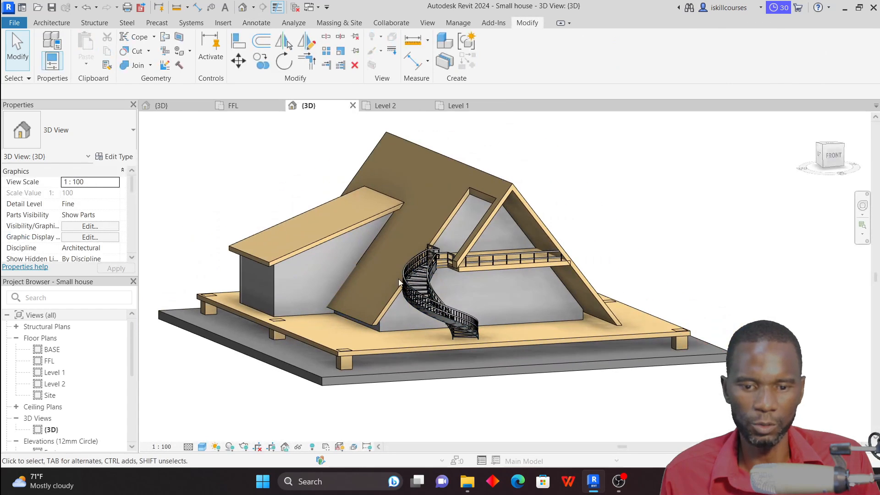
middle_click_drag(617, 162, 572, 212, "shift")
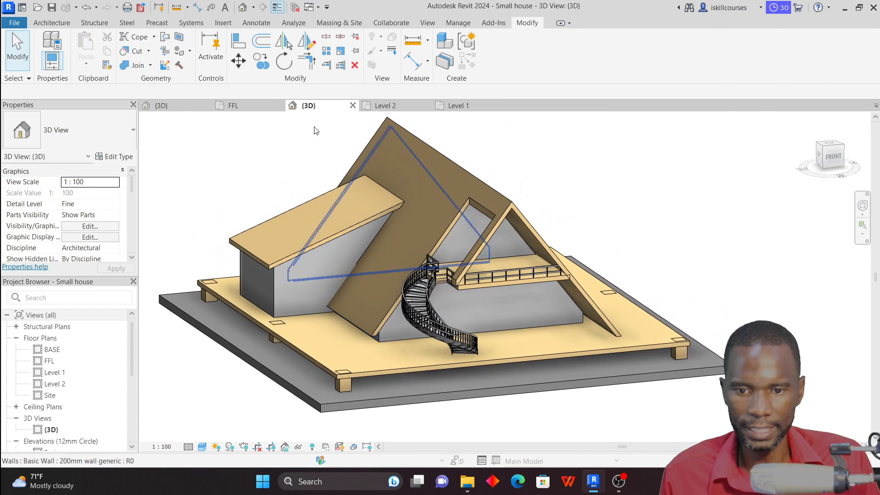
On the FFL floor plan, shorten the main house's wall crossing the side block so its front end stops at the block's rear wall
left_click(245, 110)
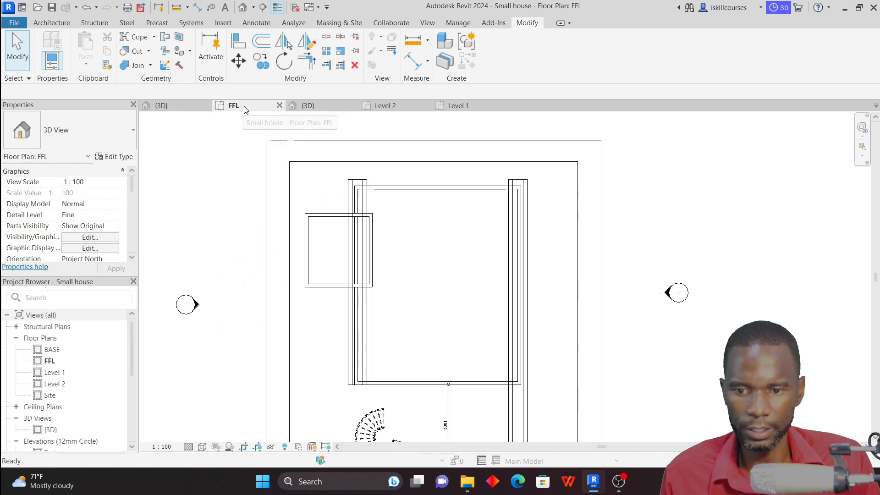
scroll(353, 284, "down", 3)
scroll(353, 284, "up", 3)
scroll(363, 307, "up", 2)
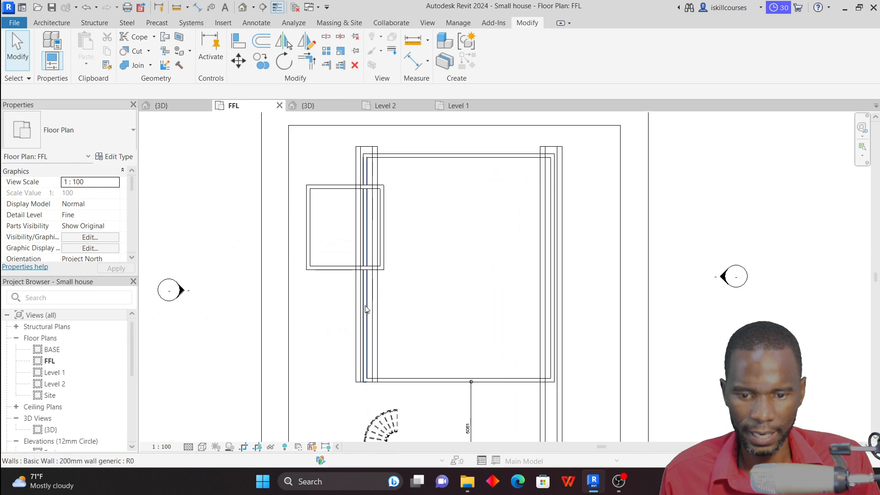
left_click(366, 152)
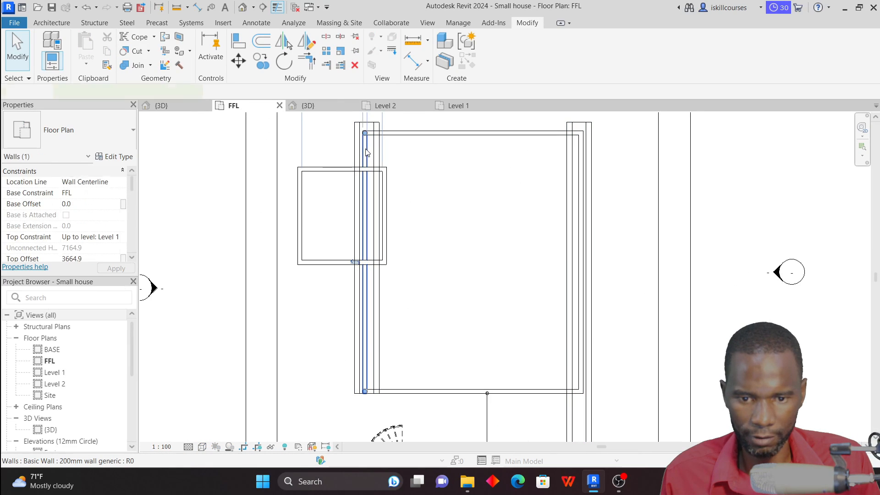
scroll(371, 281, "down", 3)
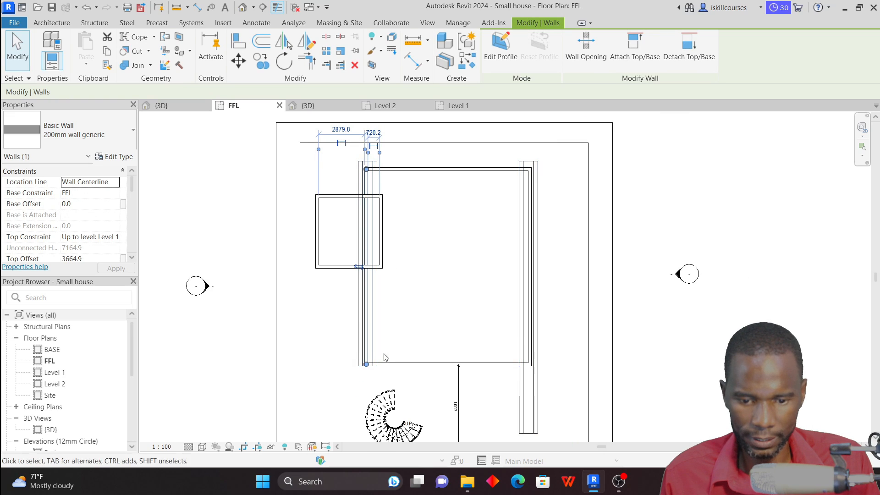
scroll(367, 284, "up", 4)
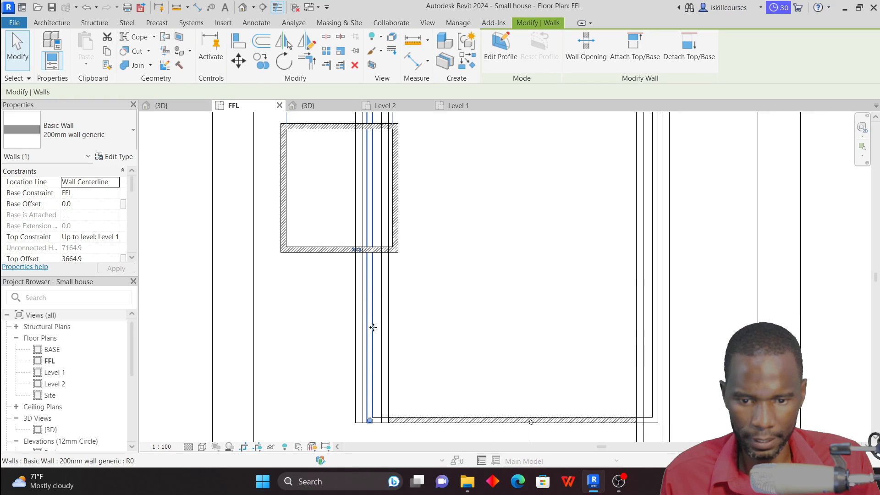
left_click_drag(370, 421, 370, 127)
scroll(365, 215, "down", 3)
left_click(428, 228)
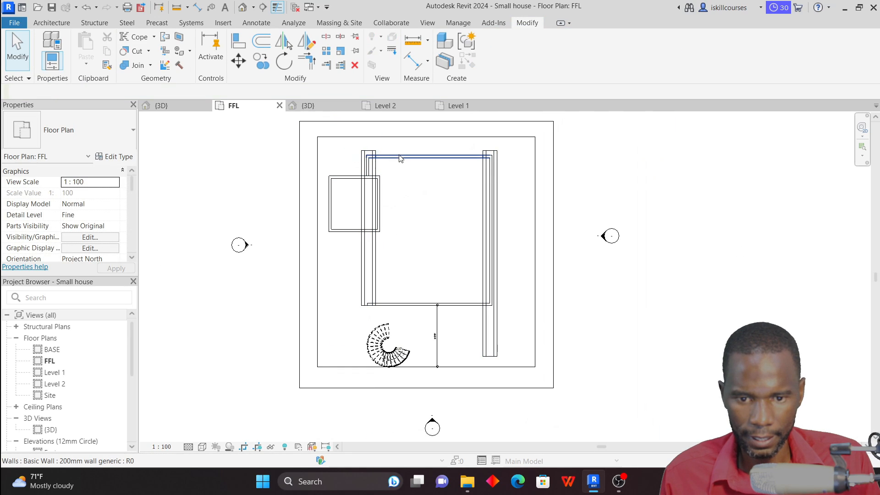
Draw a 200 mm generic wall about 5990 mm long from the side block's inner front corner to the main house's front wall
left_click(399, 156)
right_click(399, 157)
left_click(463, 268)
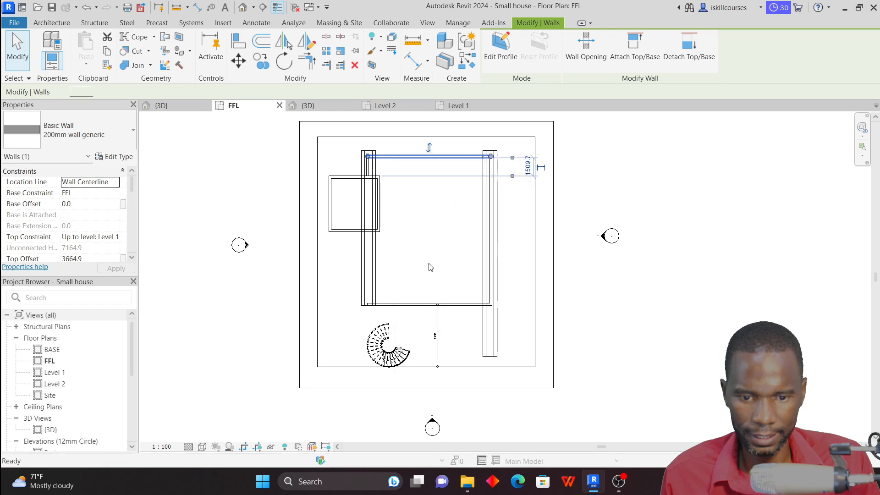
scroll(379, 243, "up", 4)
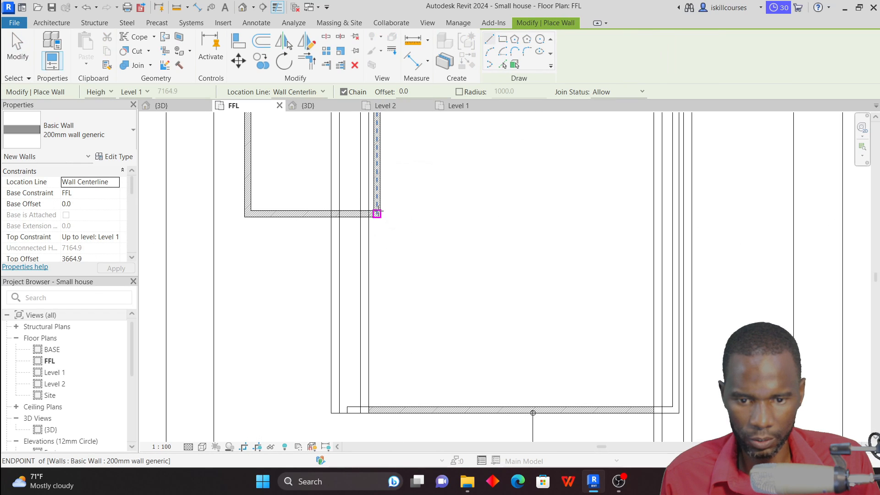
left_click(377, 214)
scroll(377, 214, "down", 2)
scroll(377, 210, "down", 1)
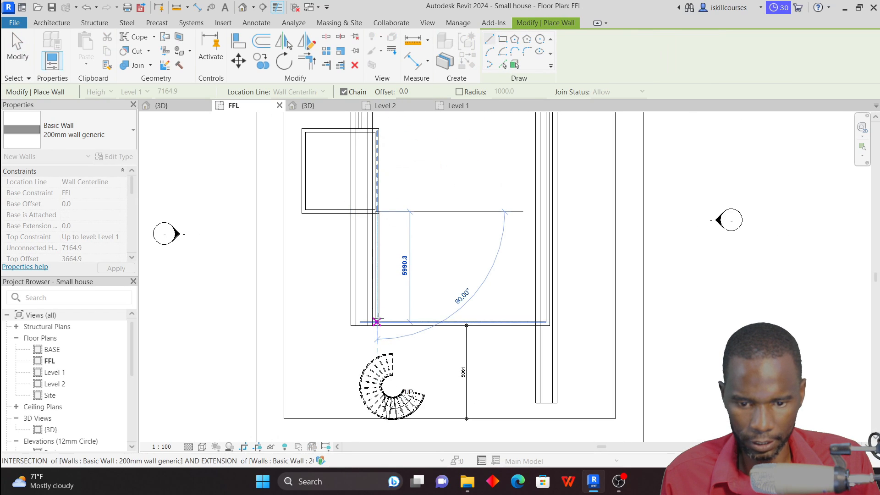
left_click(377, 323)
right_click(434, 185)
left_click(456, 197)
right_click(444, 184)
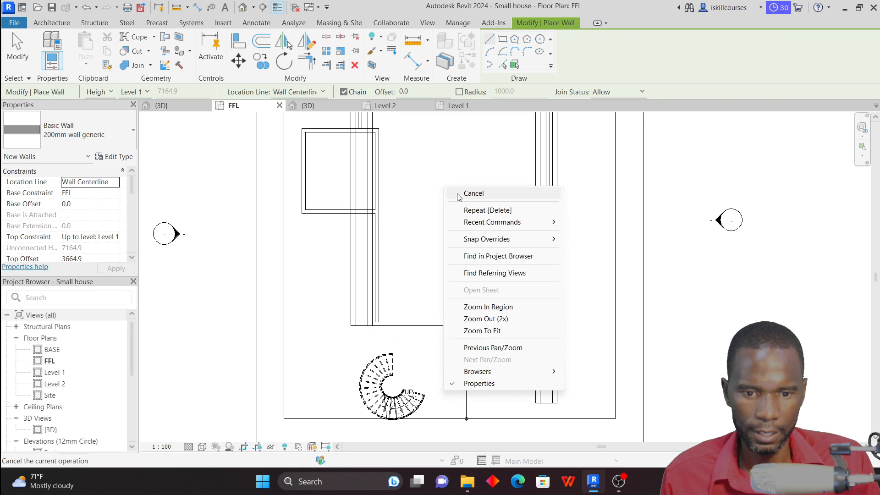
left_click(458, 195)
scroll(404, 302, "down", 2)
On the Level 2 plan, shorten the front wall so its end nearest the side block stops at the new wall
left_click(322, 109)
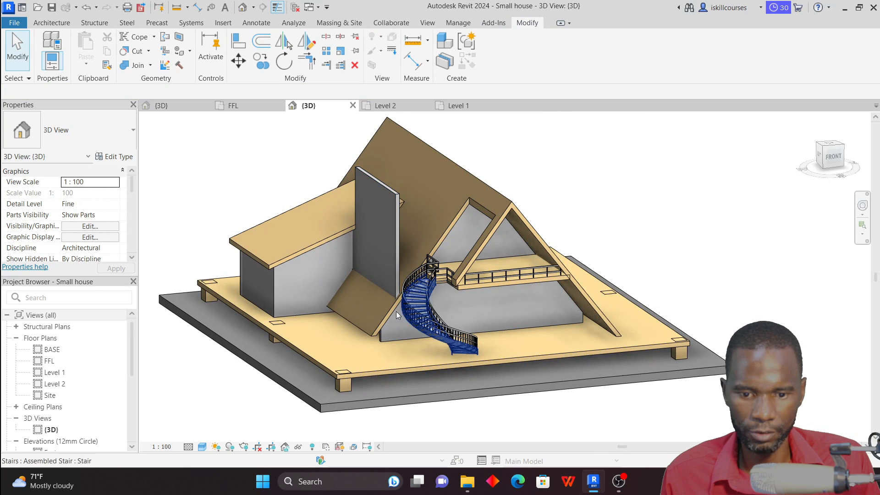
scroll(397, 312, "up", 2)
middle_click_drag(425, 353, 449, 236, "shift")
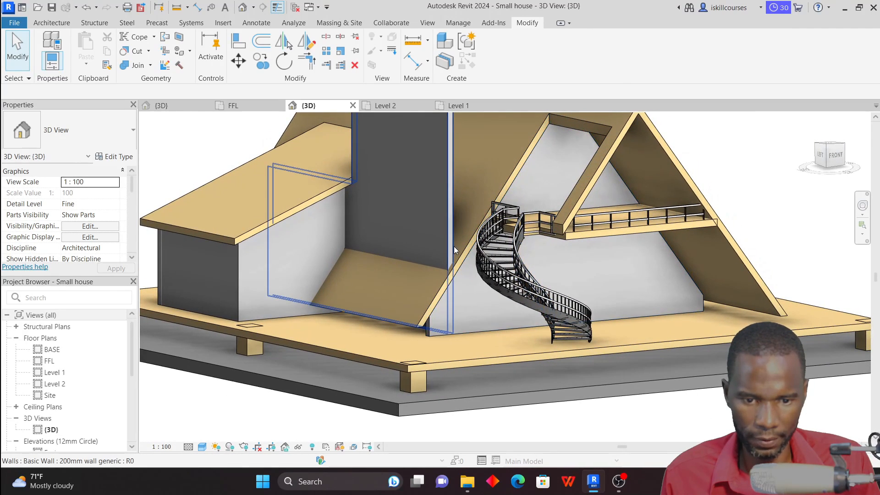
middle_click_drag(458, 325, 382, 331, "shift")
left_click(386, 106)
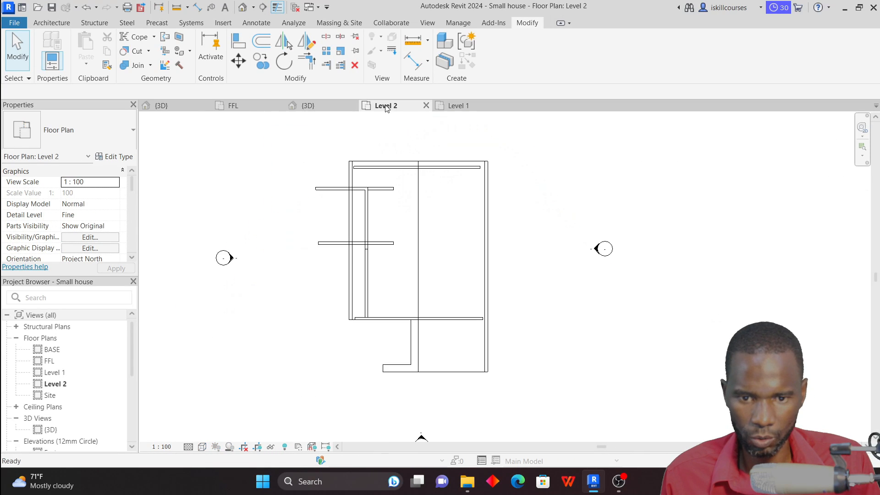
scroll(373, 334, "up", 4)
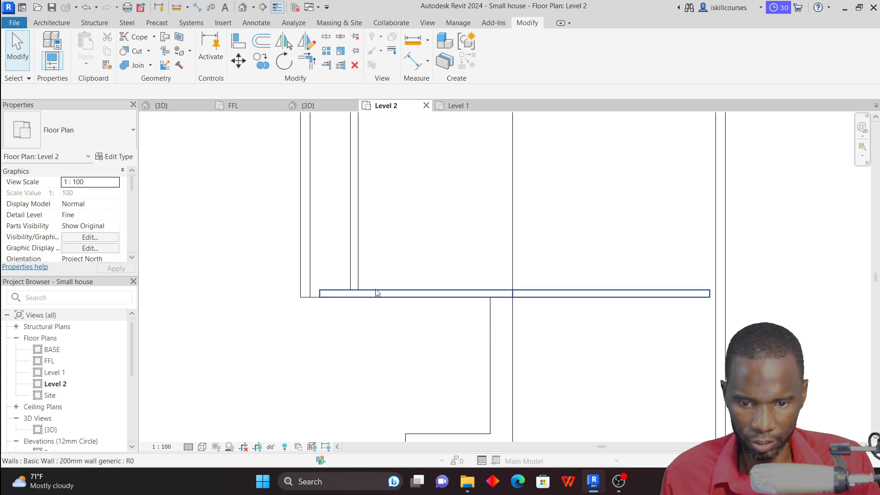
left_click(376, 295)
left_click_drag(319, 294, 354, 293)
scroll(332, 349, "down", 3)
left_click(623, 278)
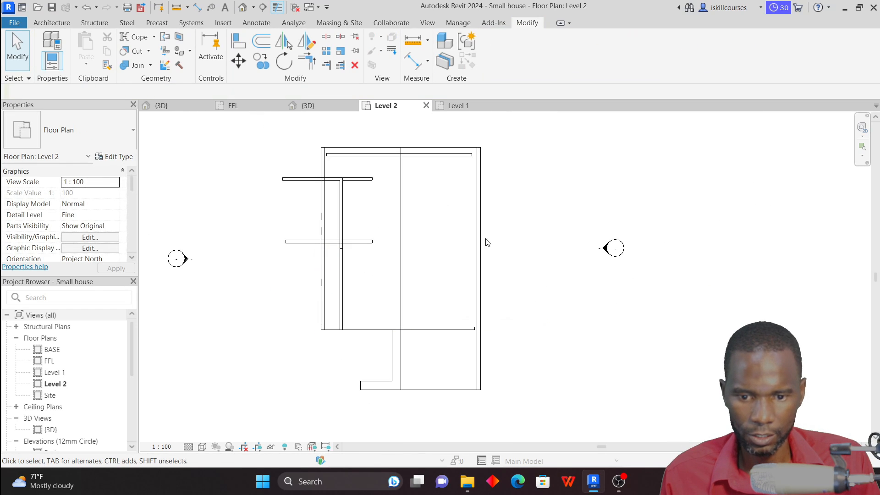
In the 3D view, attach the top of the new wall to the main roof
left_click(311, 108)
middle_click_drag(400, 264, 493, 268, "shift")
scroll(436, 316, "up", 5)
scroll(381, 216, "down", 2)
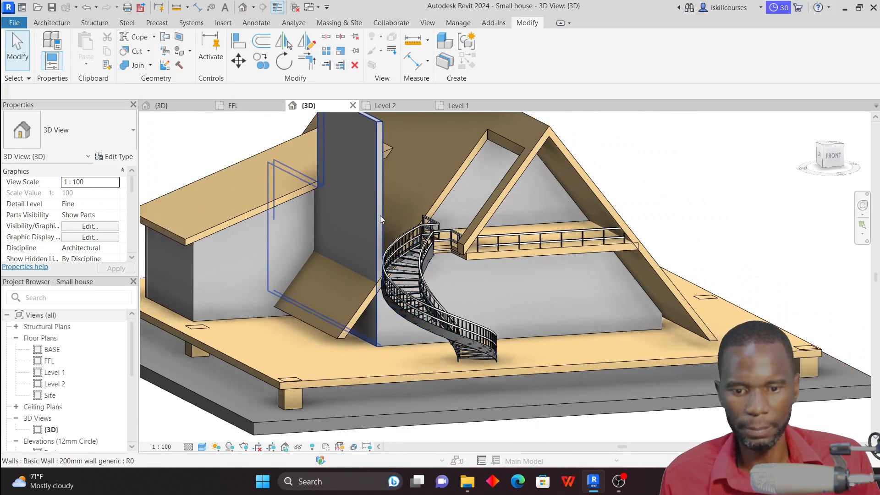
left_click(385, 223)
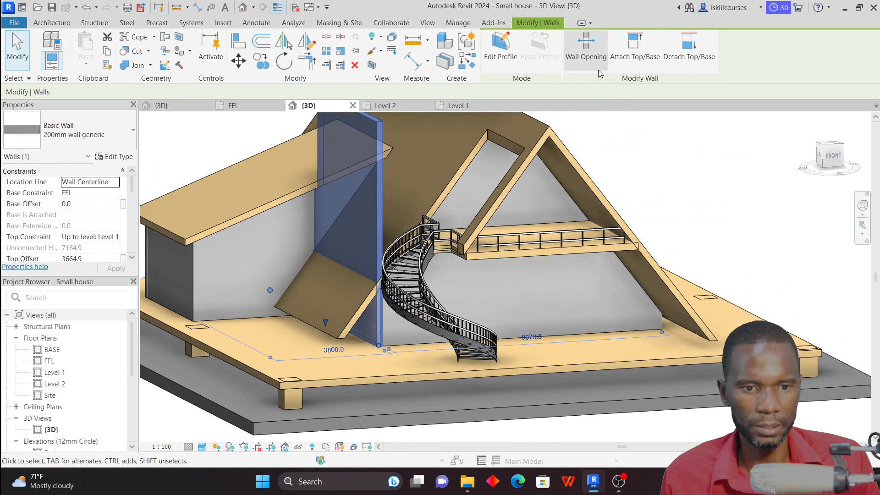
left_click(635, 46)
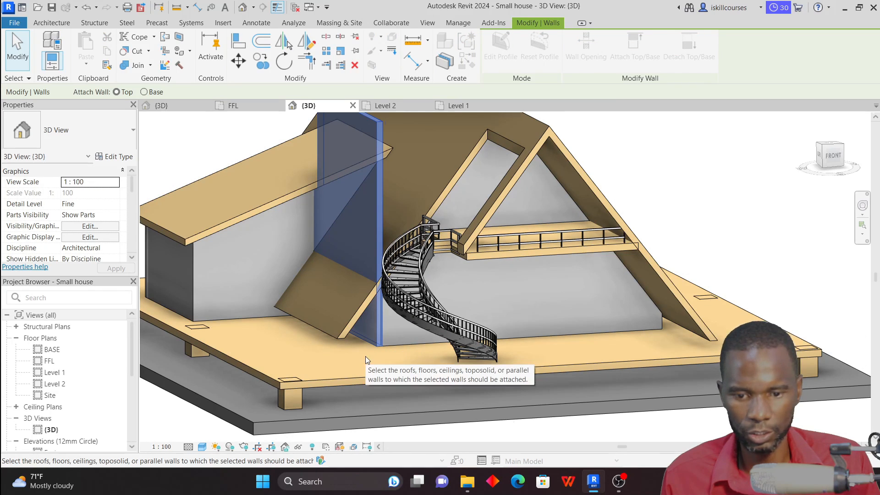
left_click(357, 314)
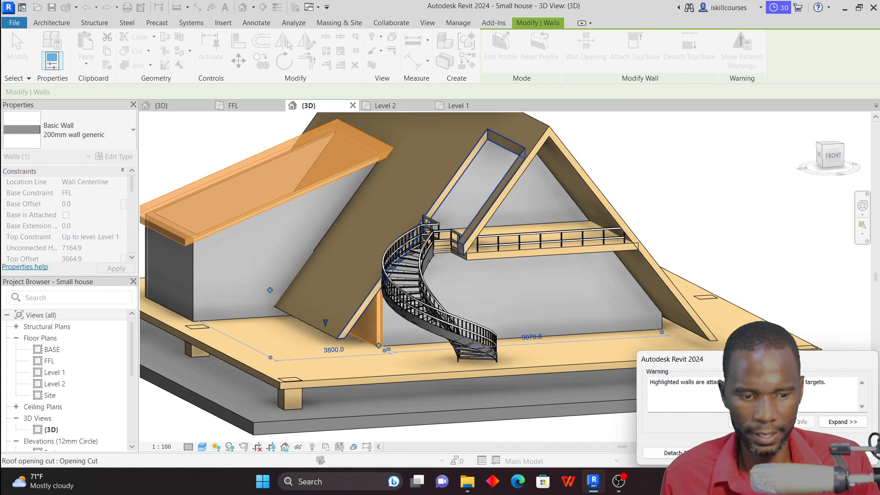
key("Escape")
Inspect the trimmed wall in 3D, turn the model to the top view and set its visual style to Wireframe
middle_click_drag(451, 302, 650, 283, "shift")
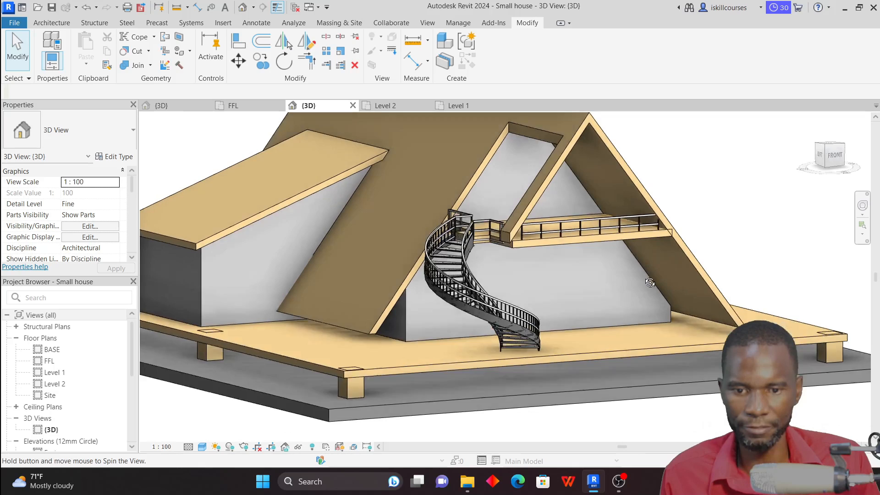
middle_click_drag(422, 310, 433, 362, "shift")
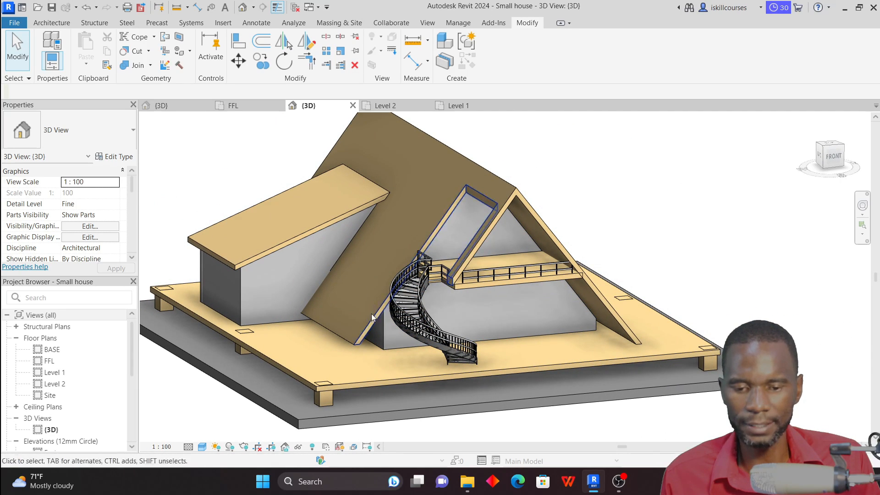
middle_click_drag(662, 211, 596, 217, "shift")
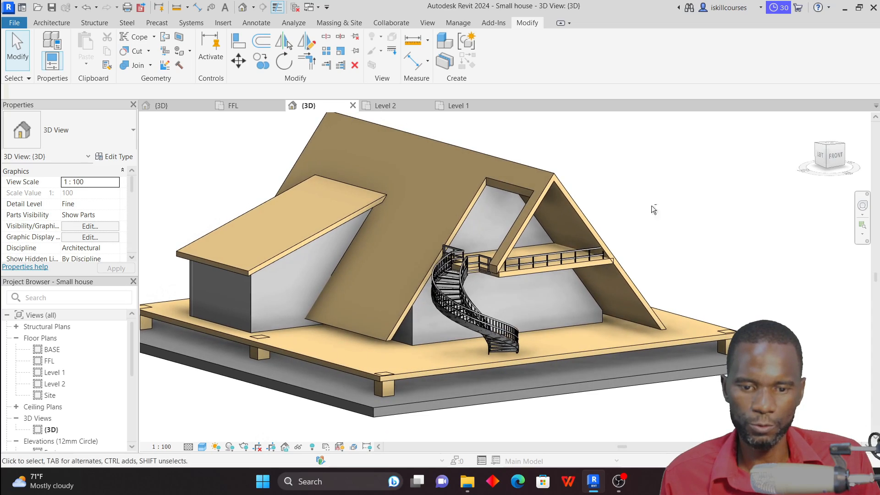
scroll(467, 185, "down", 3)
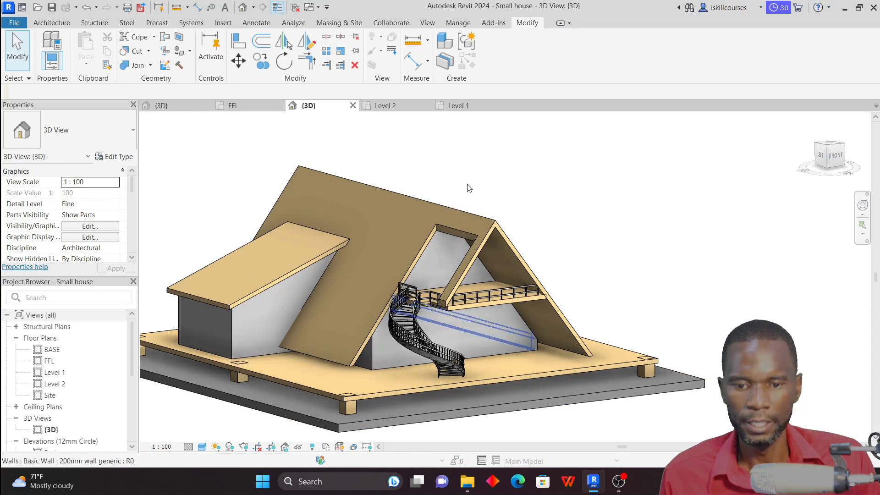
middle_click_drag(533, 185, 508, 329, "shift")
left_click(830, 147)
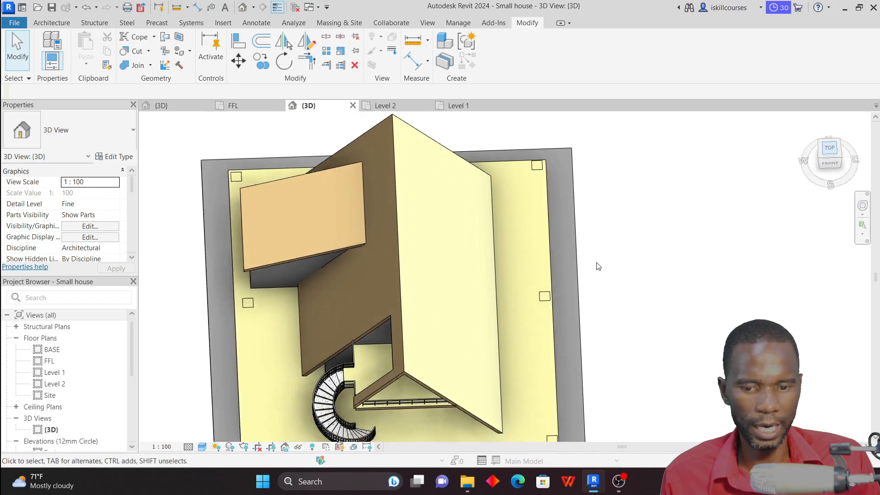
middle_click_drag(491, 276, 569, 271)
scroll(606, 270, "up", 1)
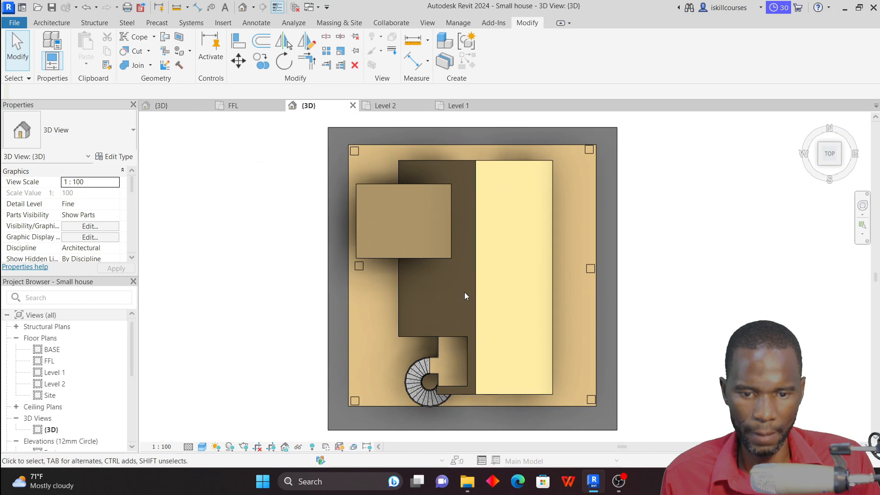
scroll(263, 311, "down", 1)
left_click(187, 450)
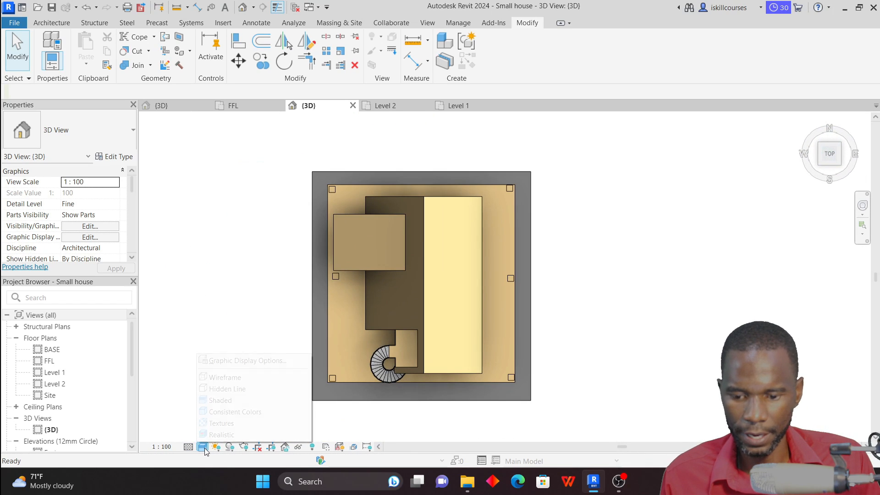
left_click(236, 378)
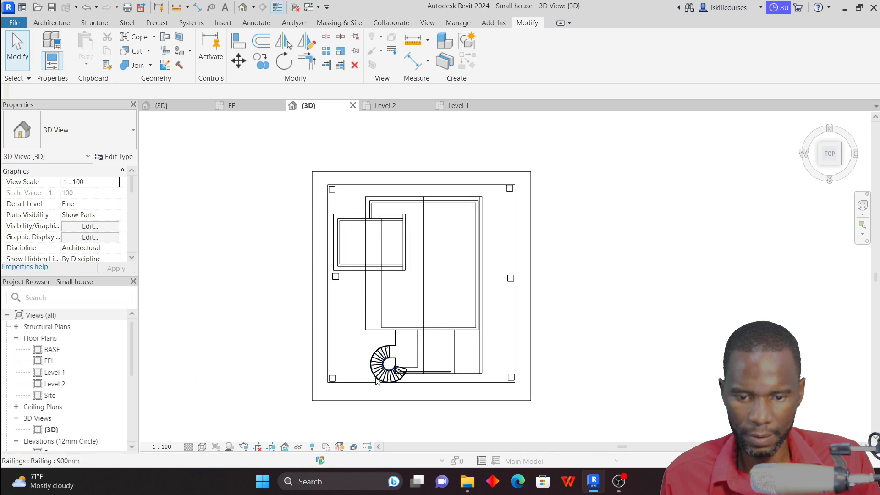
Sketch a rectangular vertical opening in the main roof, about 1320 by 6610 mm, from beyond the front eave to the side block's front wall
scroll(408, 329, "up", 1)
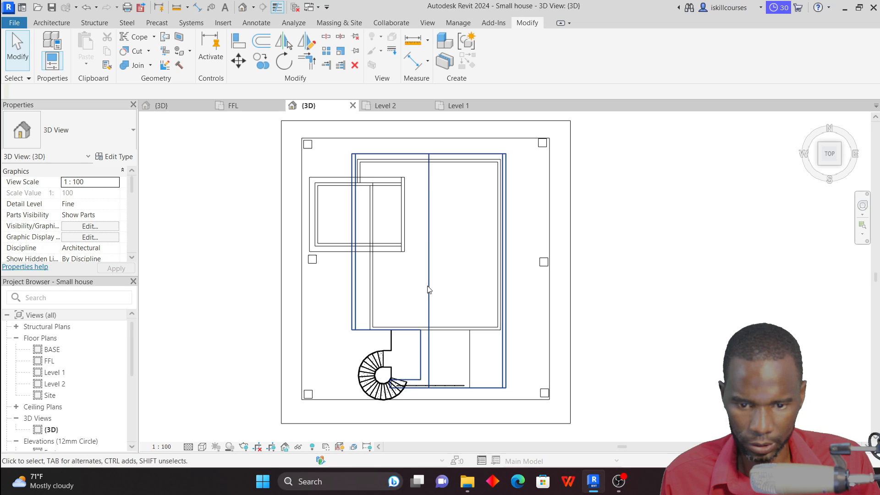
left_click(52, 23)
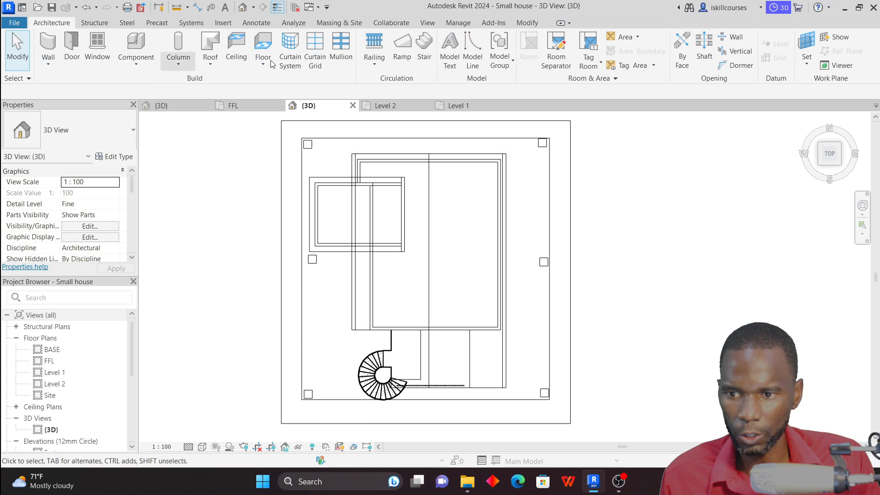
left_click(738, 51)
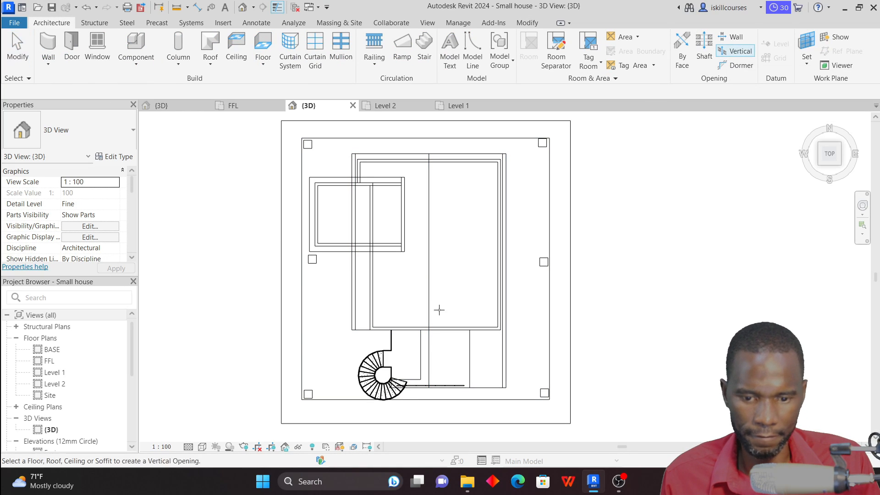
left_click(430, 287)
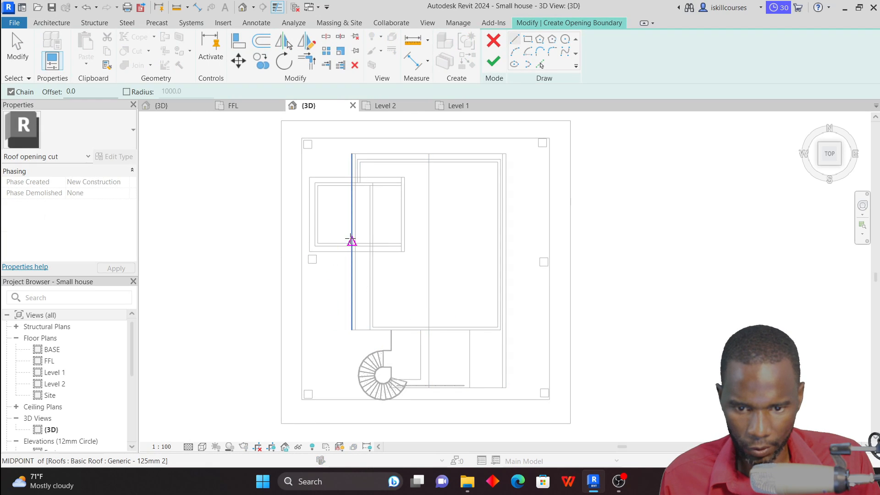
scroll(385, 345, "up", 1)
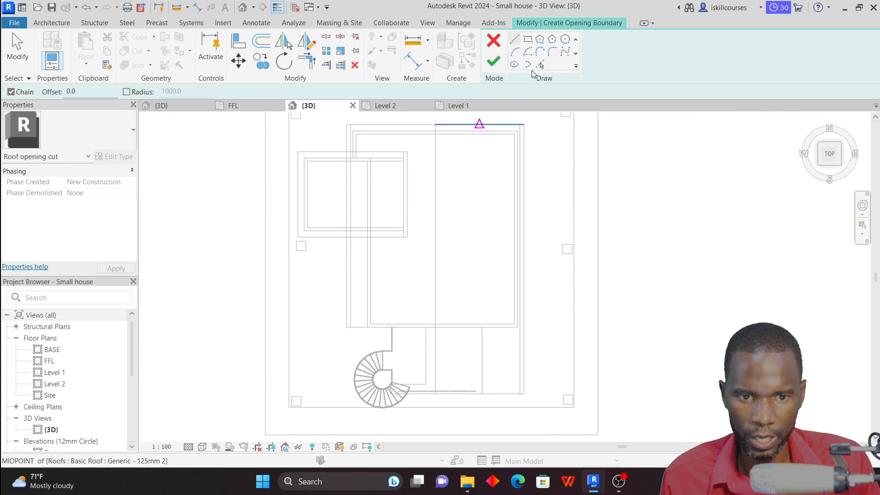
left_click(528, 40)
scroll(368, 331, "up", 3)
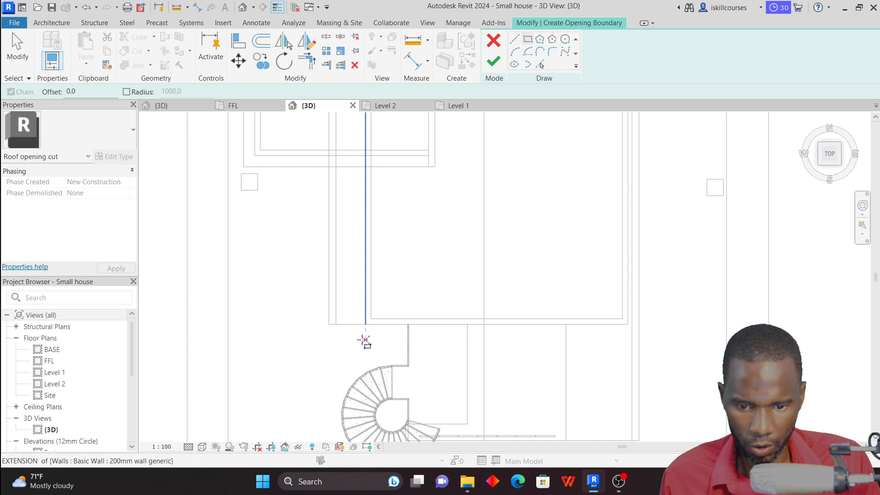
left_click(366, 340)
scroll(338, 316, "down", 3)
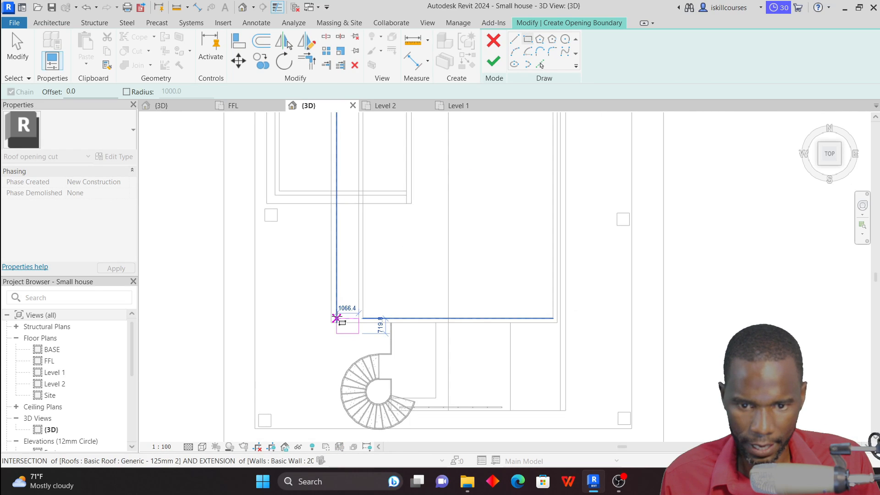
scroll(338, 216, "up", 4)
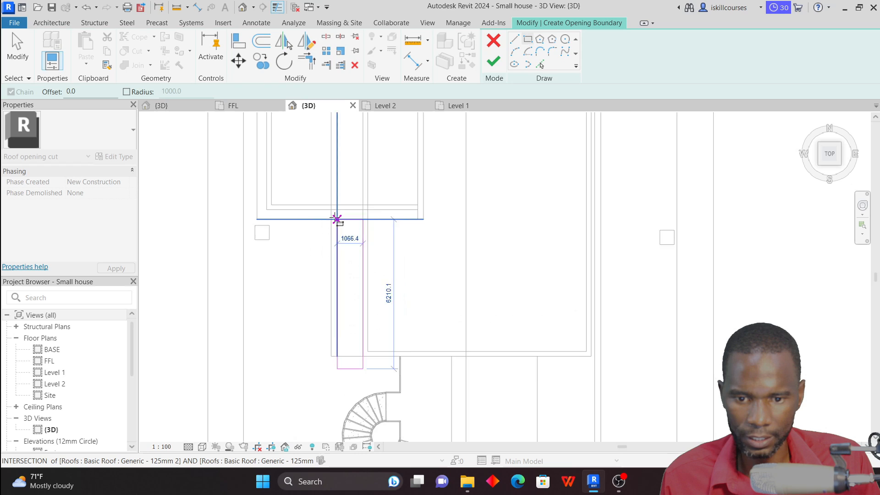
scroll(332, 304, "down", 1)
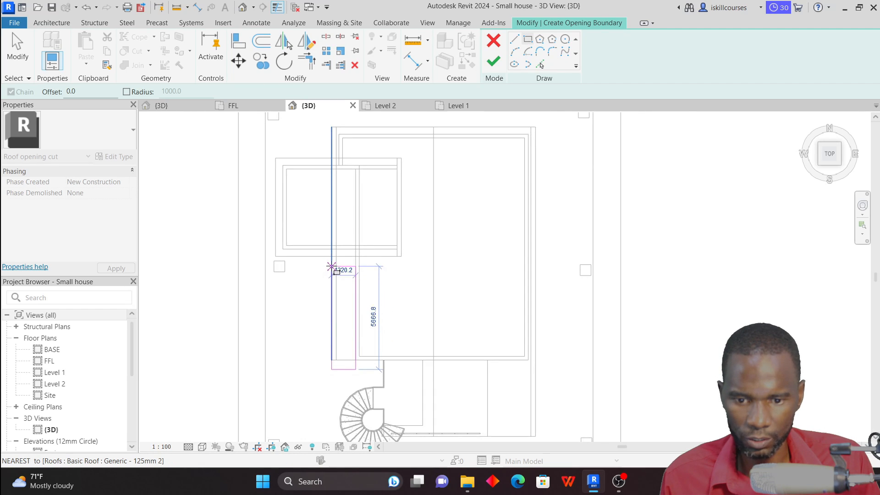
scroll(331, 266, "up", 2)
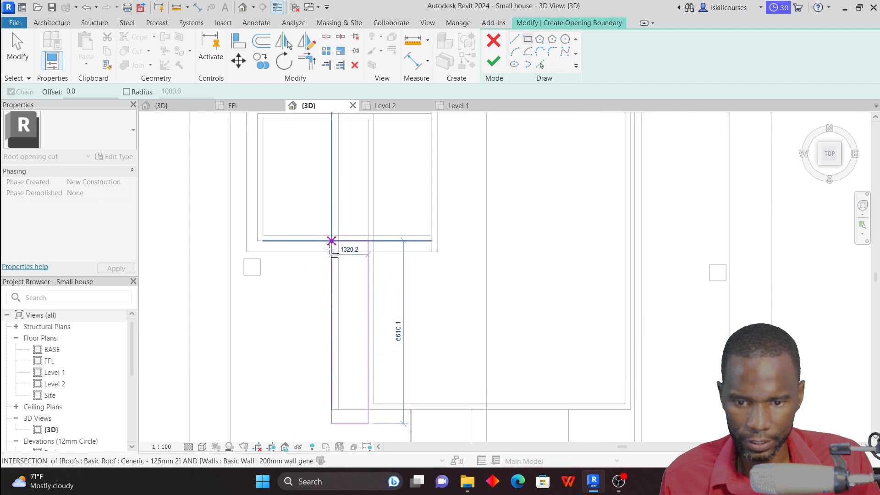
scroll(331, 241, "up", 1)
scroll(332, 238, "up", 2)
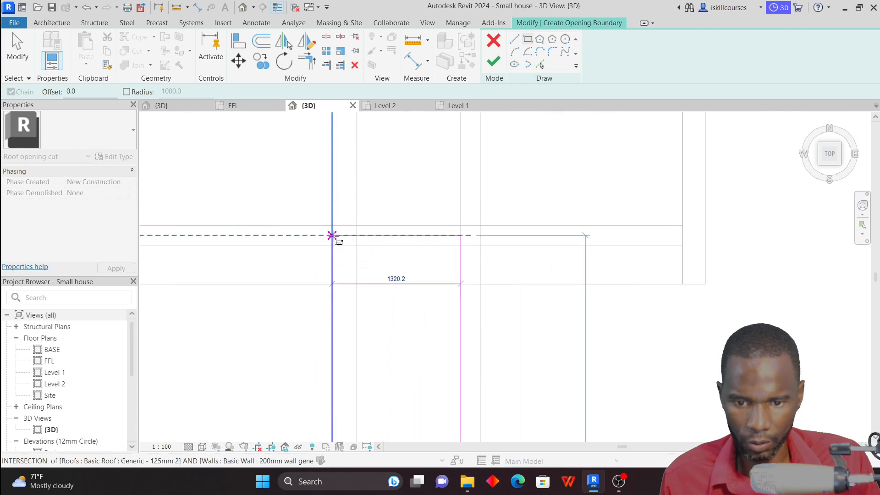
left_click(332, 235)
scroll(331, 240, "down", 5)
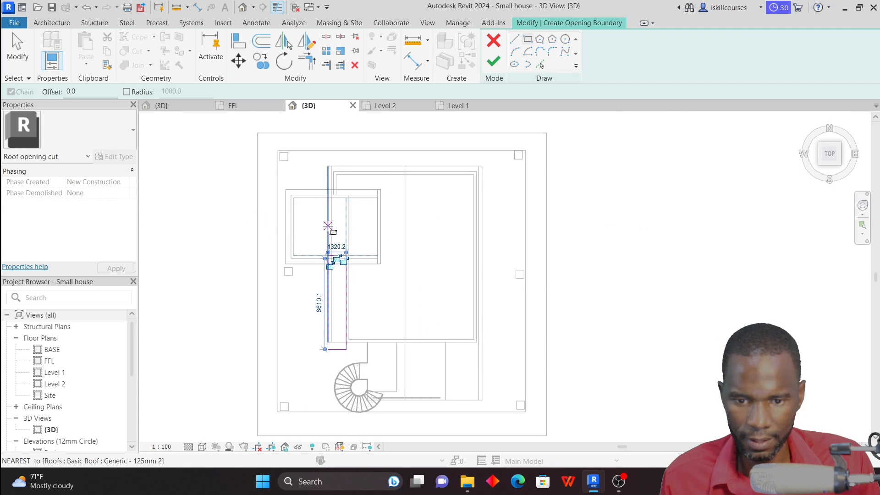
Add opening boundary lines along the outer faces of the side block's rear and outer side walls and along its roof's inner end
scroll(327, 226, "up", 3)
scroll(388, 308, "up", 2)
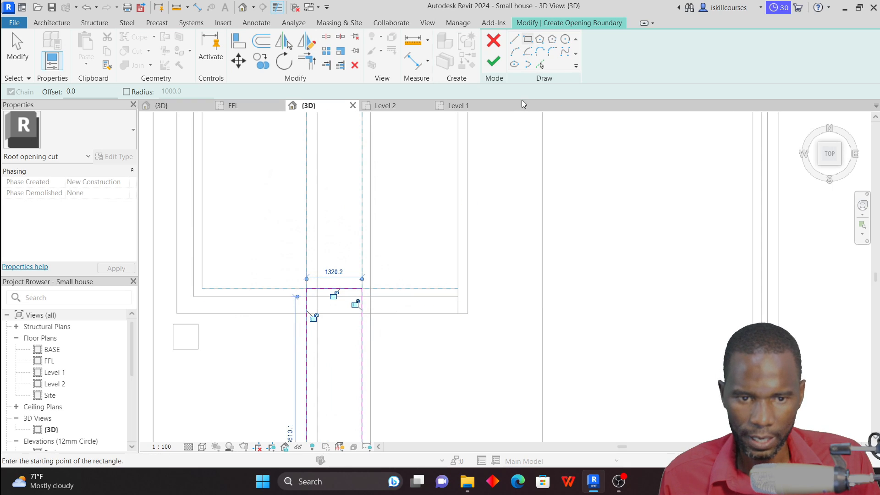
left_click(515, 40)
scroll(380, 321, "up", 2)
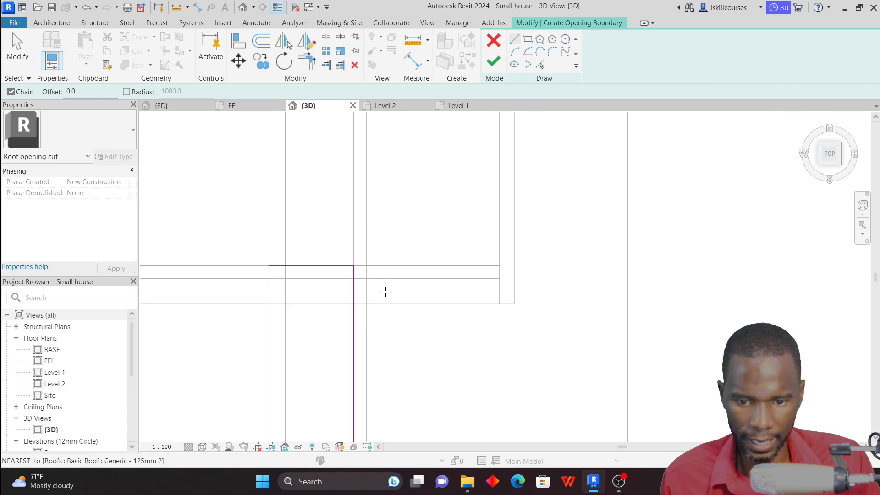
key("Escape")
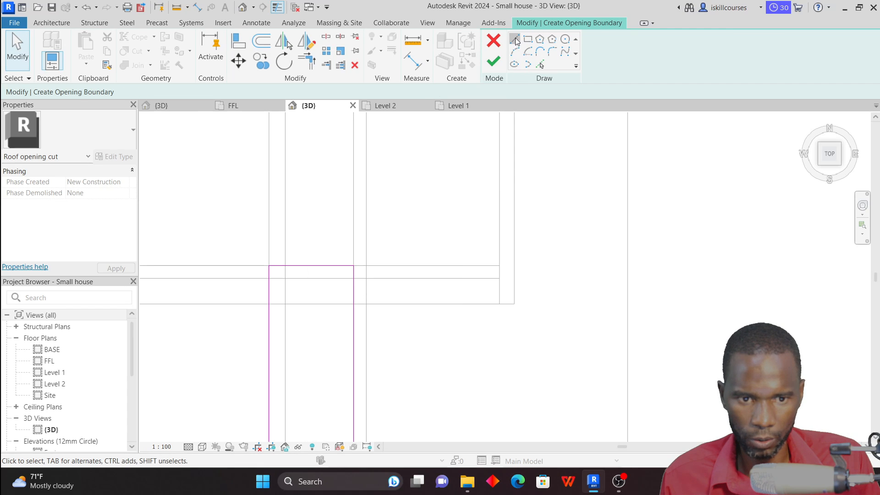
left_click(515, 40)
left_click(540, 65)
scroll(388, 274, "down", 3)
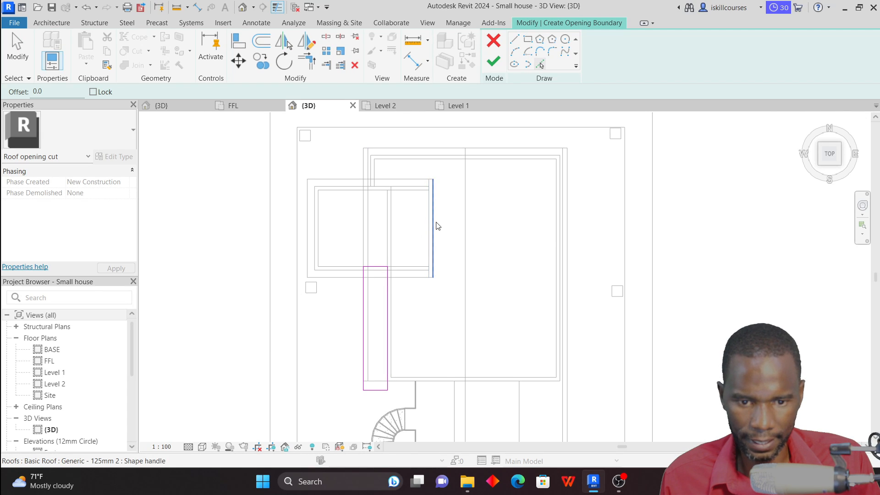
scroll(424, 224, "up", 1)
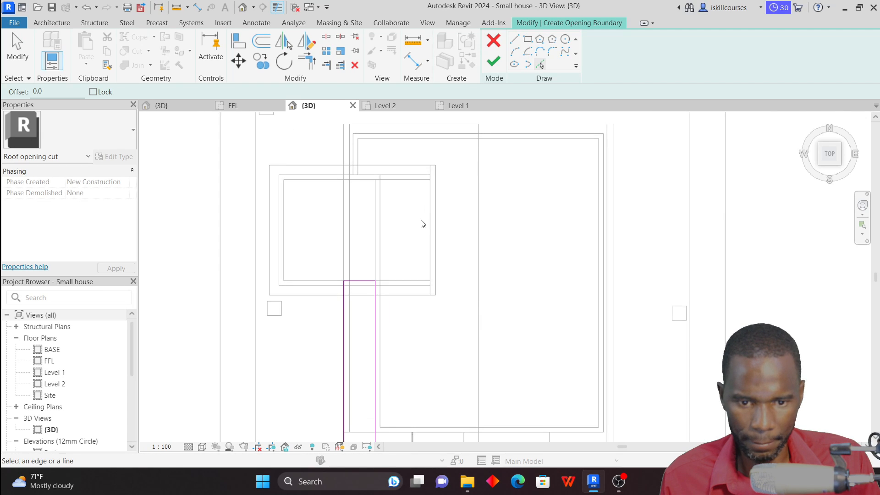
left_click(315, 179)
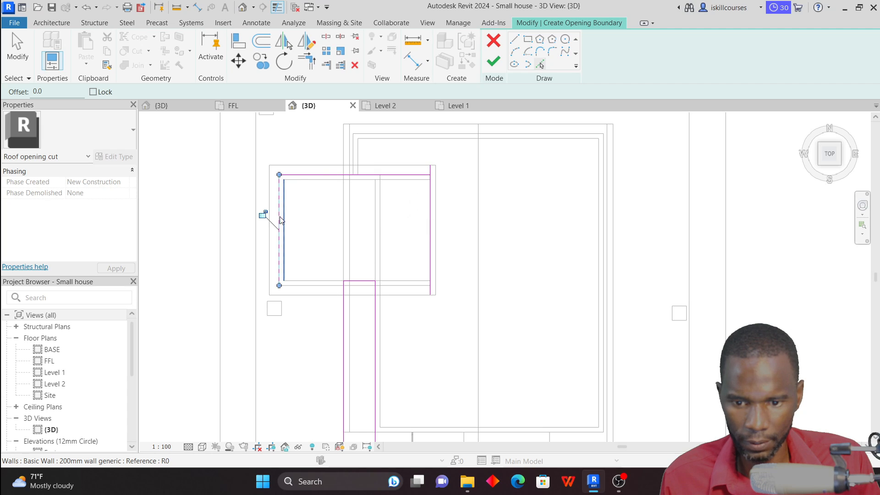
scroll(326, 285, "up", 2)
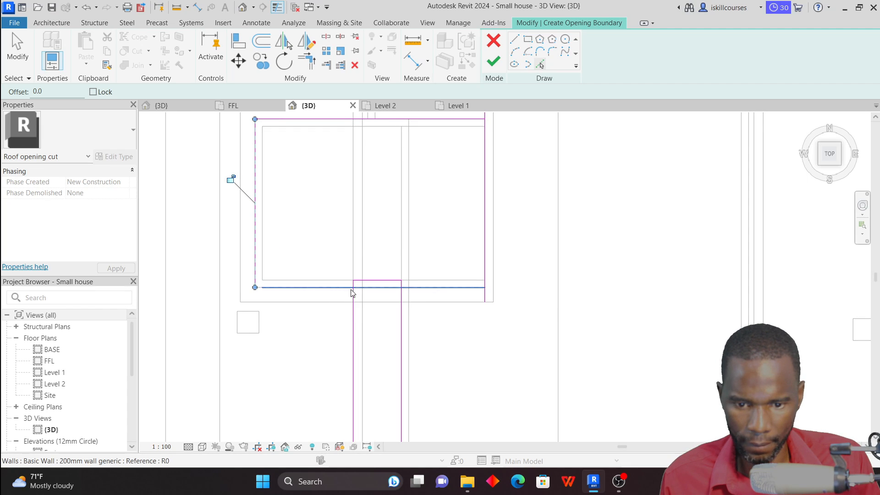
Move the rear line of the rectangular opening strip onto the outer face of the side block's front wall
key("Escape")
scroll(372, 274, "up", 1)
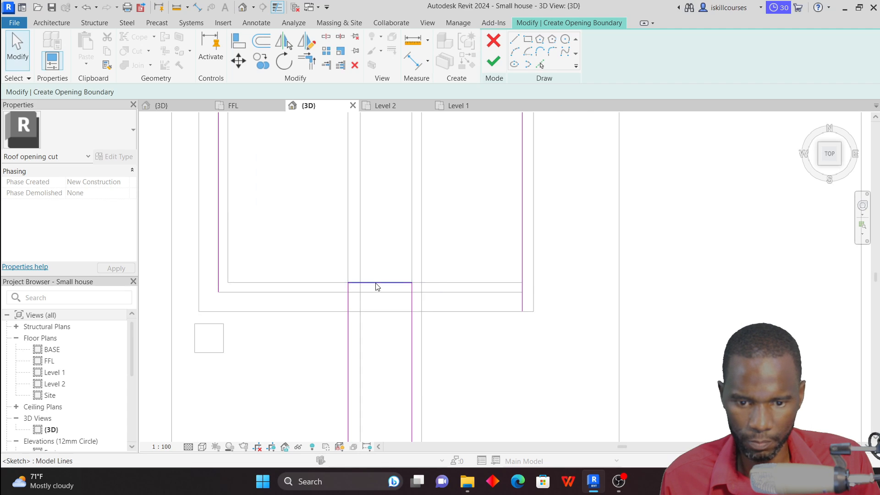
left_click(375, 283)
mouse_move(375, 283)
left_mouse_down()
mouse_move(377, 304)
mouse_move(375, 292)
left_mouse_up()
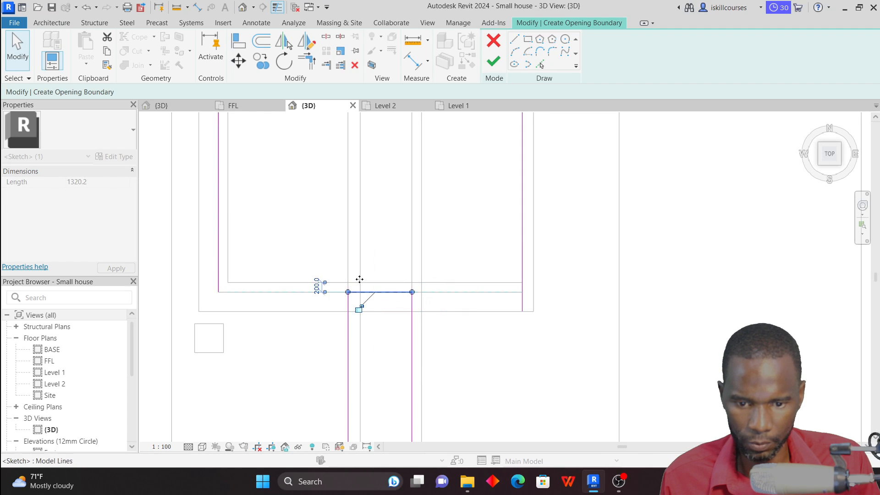
left_click(298, 297)
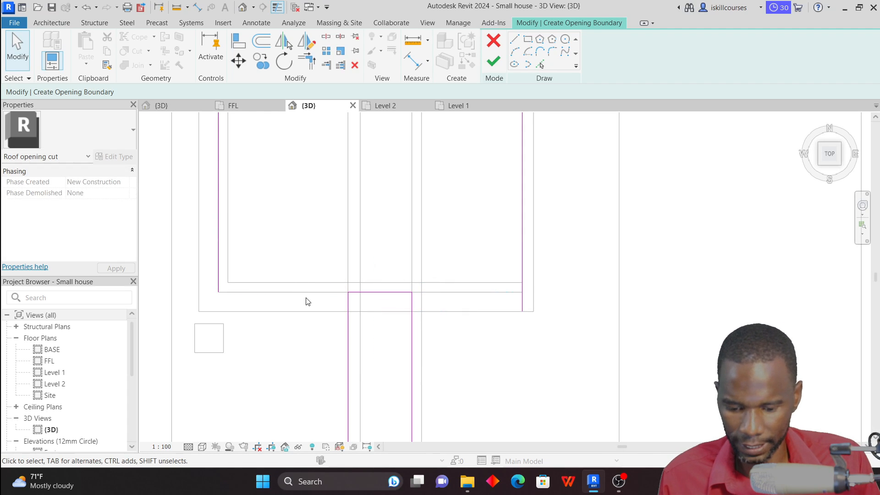
Trim/extend the moved line to the side block's two side boundary lines so it closes both front corners
key("t")
key("r")
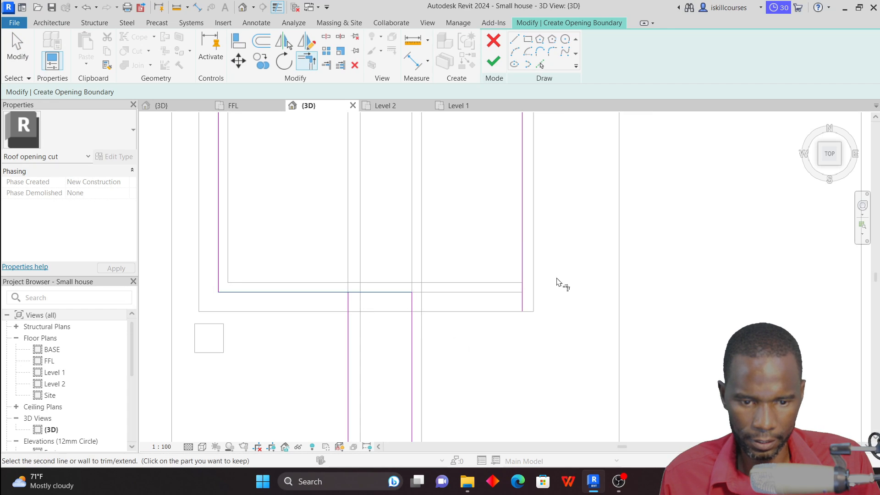
left_click(522, 270)
key("Escape")
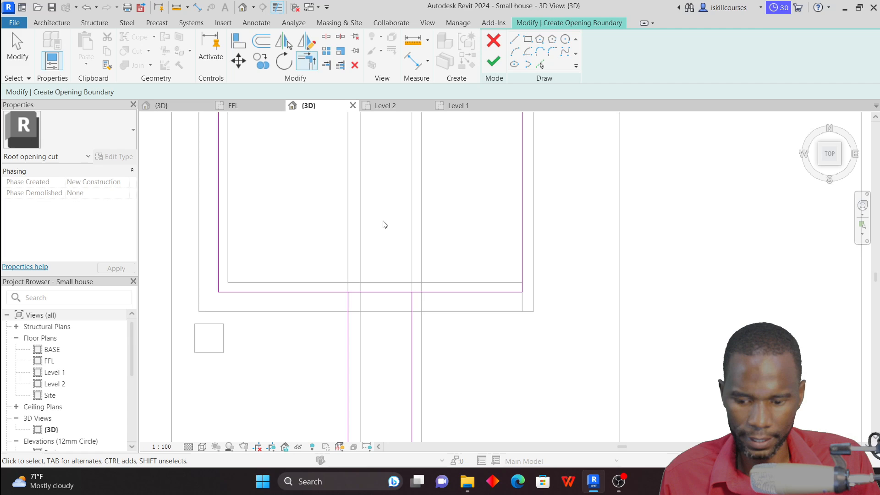
Split the front boundary line between the strip's long sides and trim both pieces to those sides, joining strip and block outline
key("l")
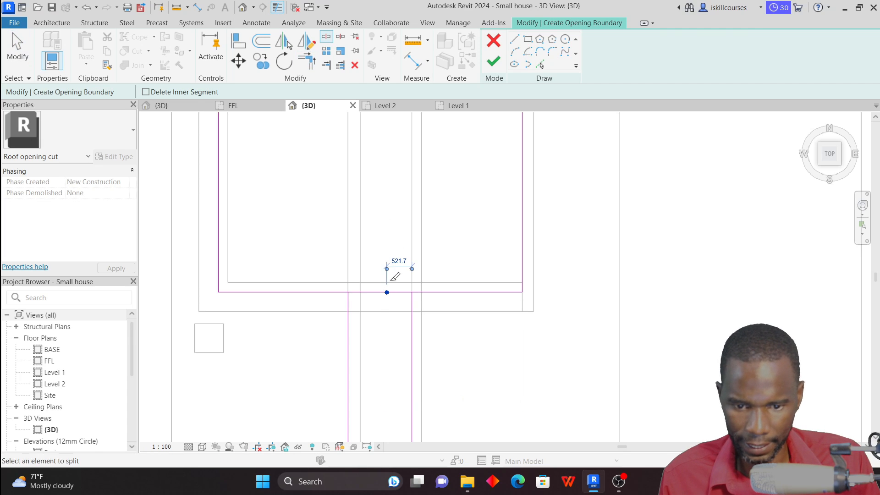
key("r")
left_click(350, 312)
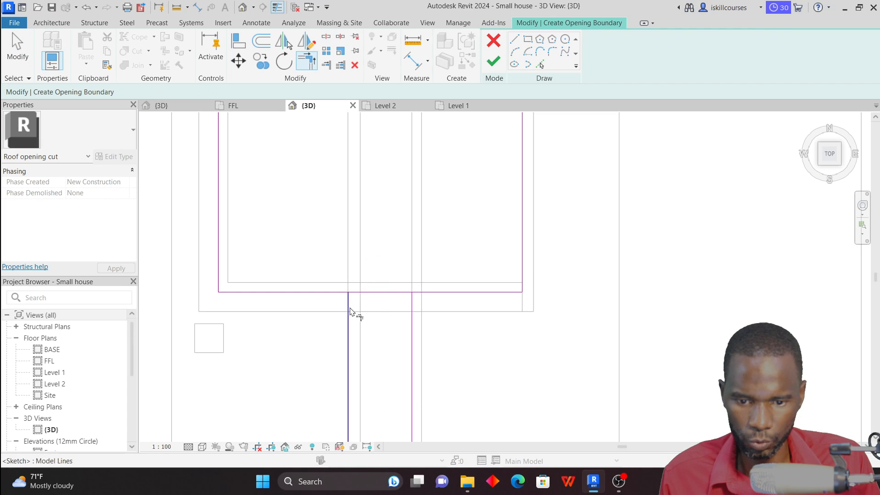
left_click(341, 292)
left_click(415, 312)
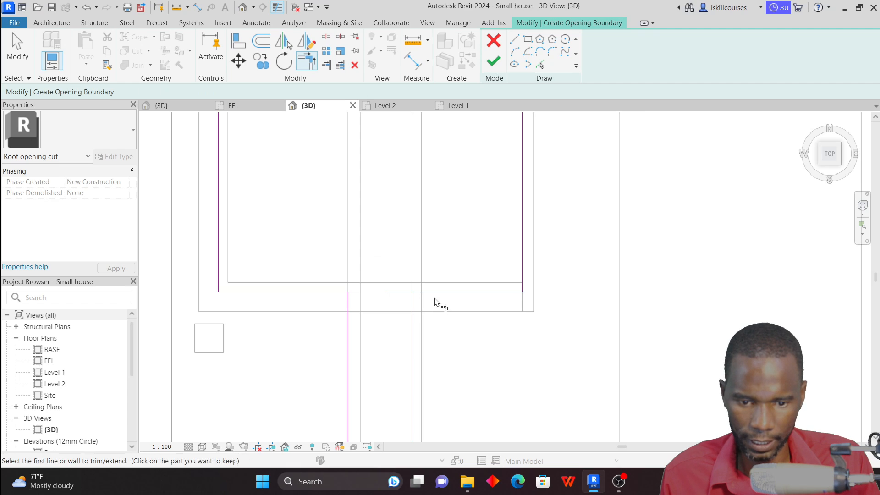
left_click(435, 302)
scroll(407, 300, "down", 2)
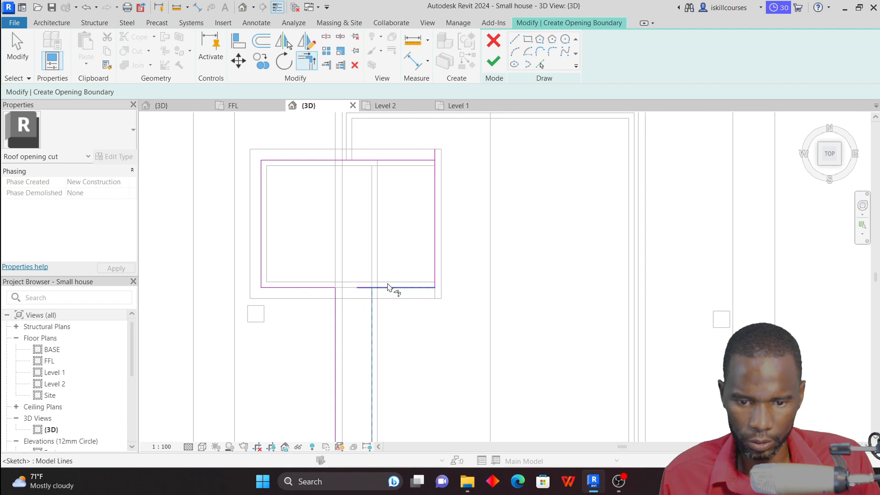
Trim the rear and inner-end boundary lines to a clean corner at the side block's rear
scroll(404, 335, "down", 2)
scroll(363, 257, "up", 1)
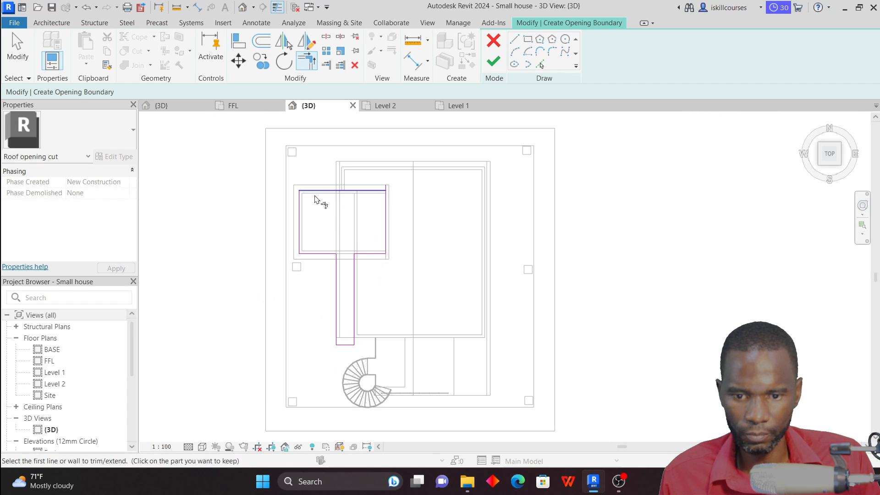
scroll(393, 203, "up", 1)
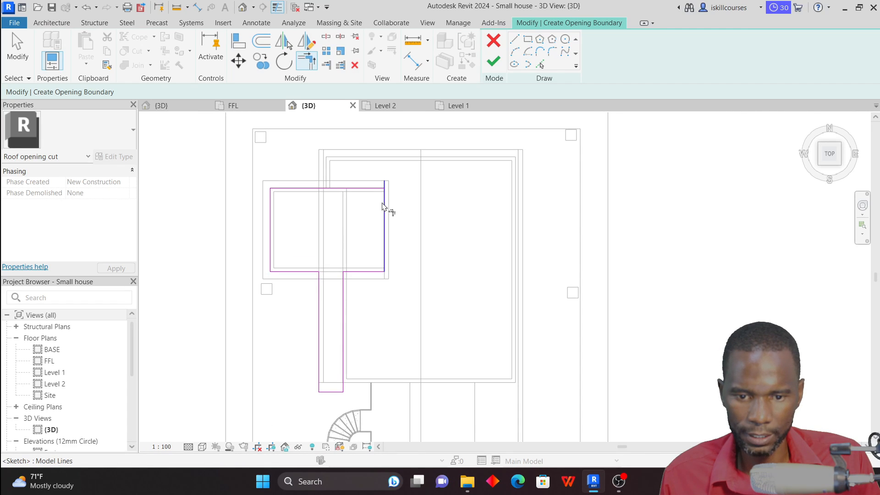
left_click(384, 206)
scroll(363, 251, "down", 1)
scroll(339, 284, "up", 1)
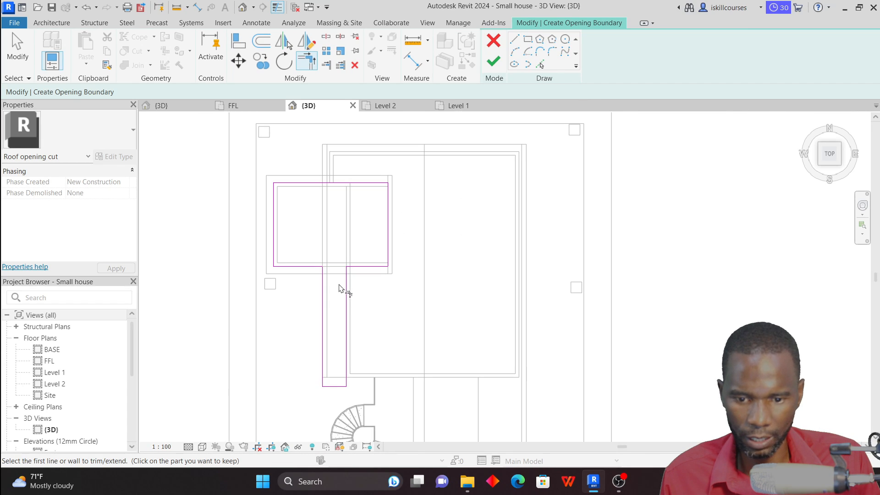
Check the combined block-and-strip boundary and finish the vertical opening sketch in the main roof
scroll(340, 320, "up", 1)
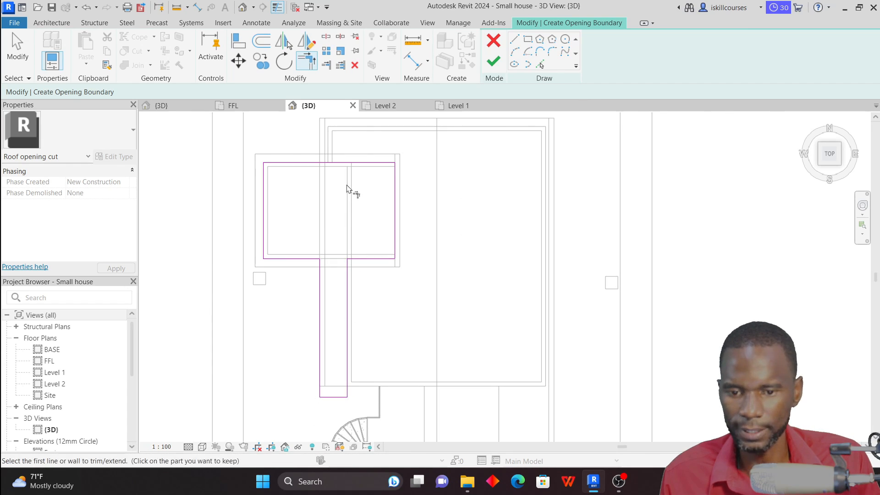
scroll(296, 247, "down", 1)
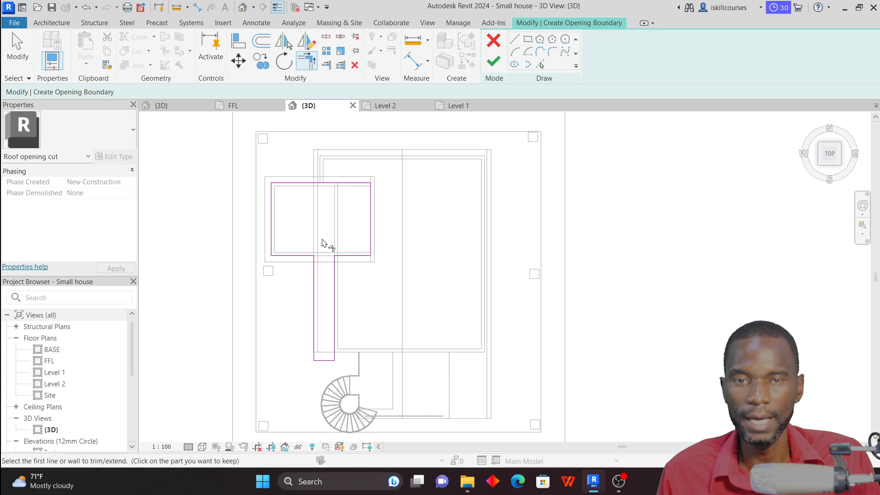
scroll(337, 227, "down", 1)
scroll(338, 229, "up", 2)
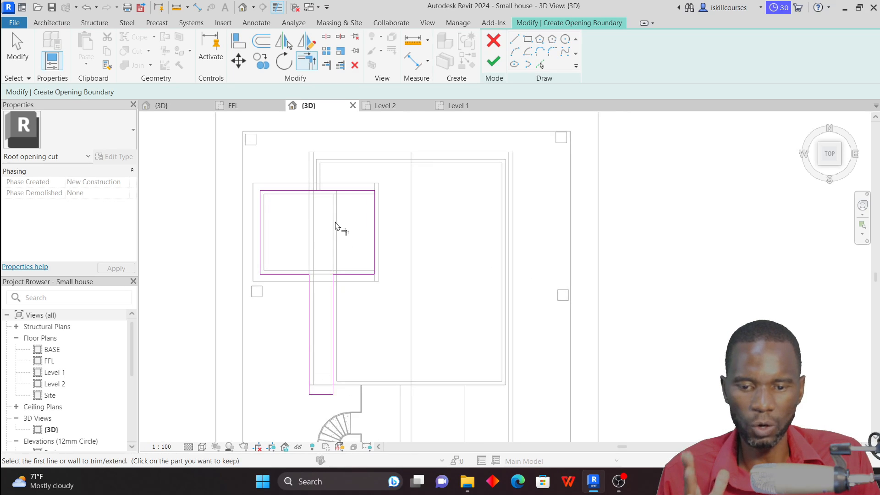
scroll(330, 227, "down", 1)
scroll(313, 278, "up", 1)
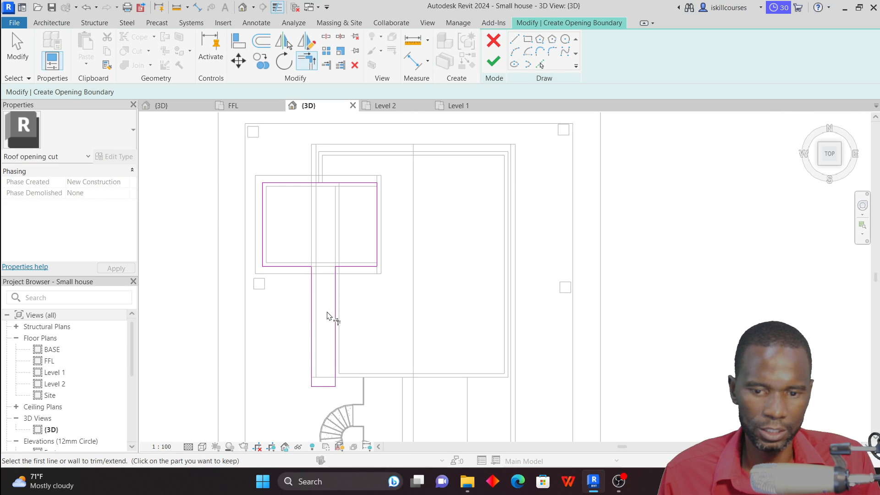
left_click(494, 62)
scroll(415, 348, "down", 1)
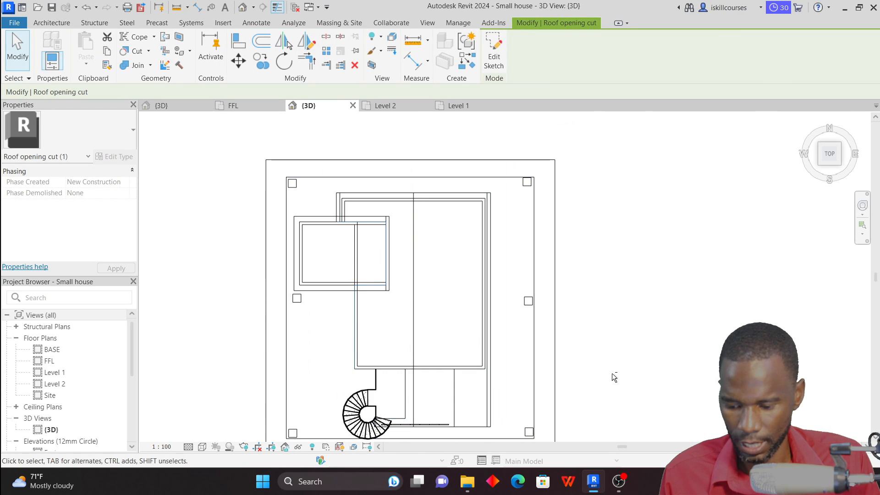
Set the 3D view's visual style to Shaded and inspect the cut main roof around the side block from the front
middle_click_drag(613, 373, 680, 204, "shift")
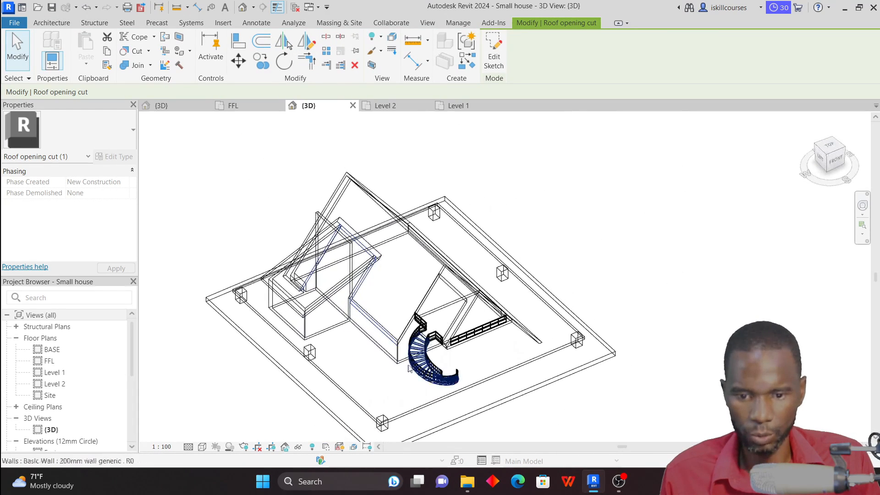
left_click(201, 447)
left_click(239, 399)
mouse_move(615, 282)
middle_mouse_down("shift")
mouse_move(616, 211)
mouse_move(601, 157)
mouse_move(590, 161)
mouse_move(589, 211)
mouse_move(598, 157)
middle_mouse_up("shift")
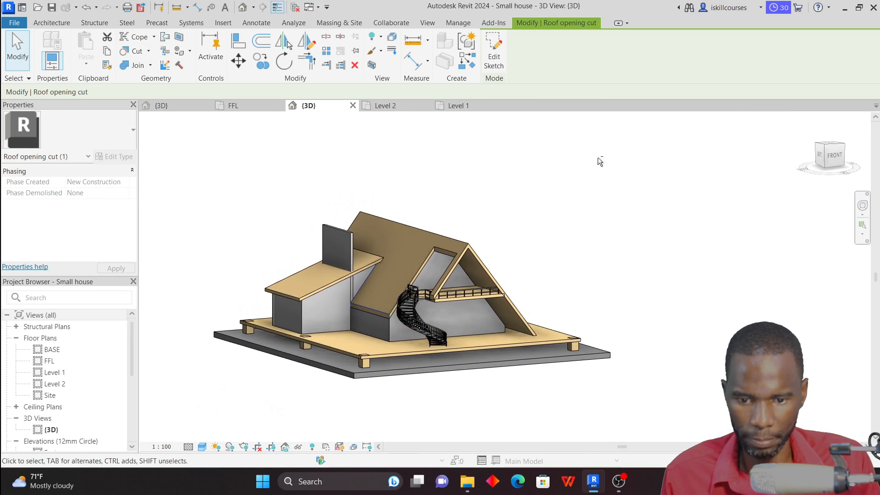
scroll(361, 289, "up", 5)
scroll(447, 293, "down", 6)
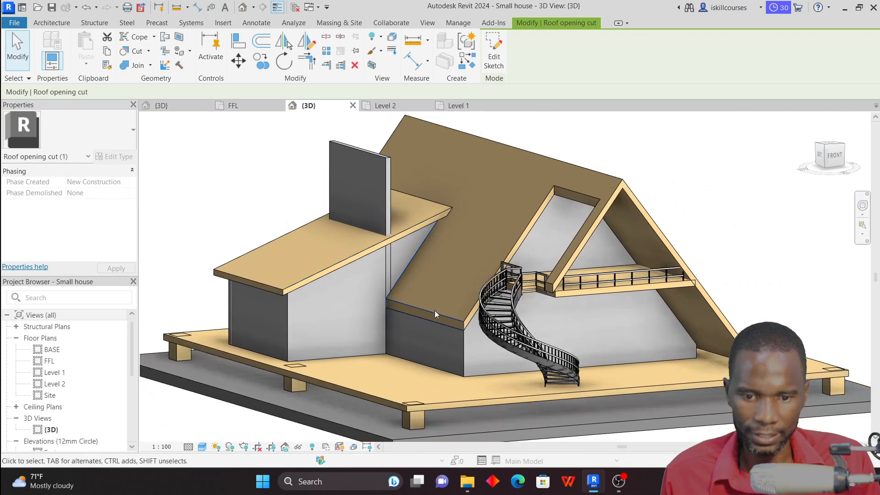
middle_click_drag(455, 301, 415, 246, "shift")
scroll(418, 220, "up", 5)
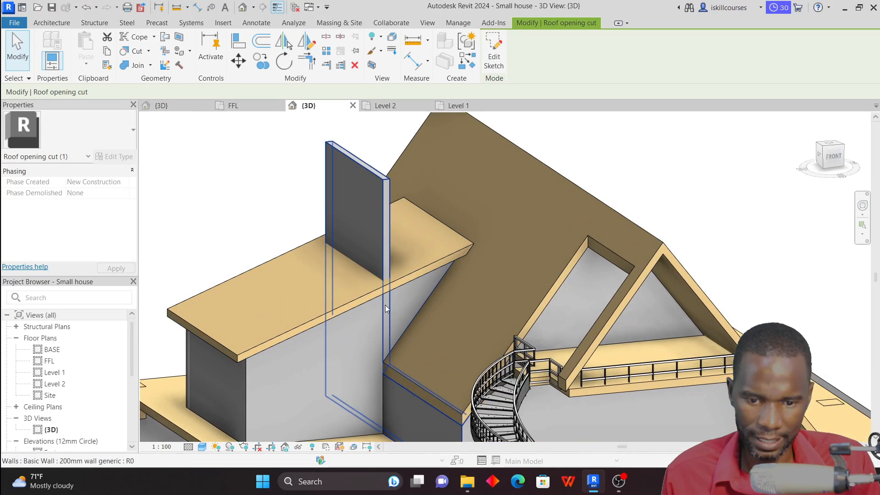
scroll(383, 284, "down", 4)
middle_click_drag(380, 279, 395, 259, "shift")
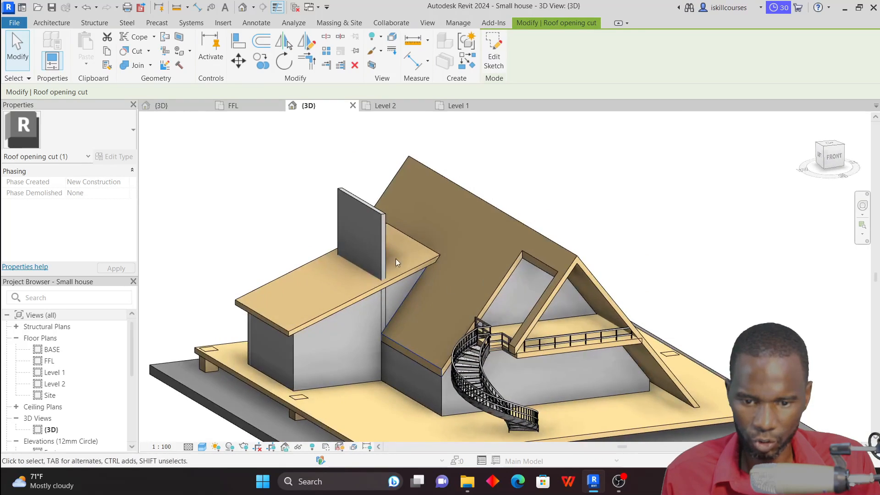
Attach the top of the wall projecting above the side block to the side block's roof
left_click(379, 213)
key("Escape")
left_click(356, 194)
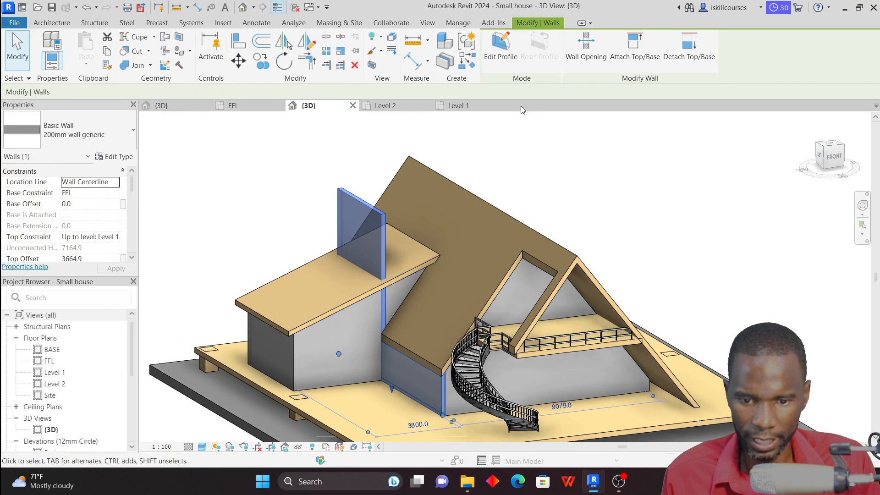
left_click(635, 46)
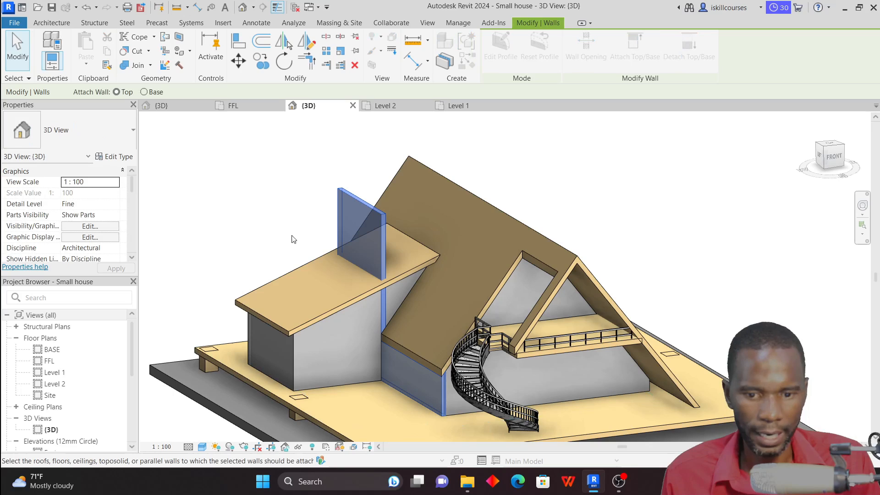
left_click(301, 267)
key("Escape")
Place a Mahogany Entrance Door in the ground-floor front wall beneath the balcony, about 1800 mm from the wall's east end
middle_click_drag(436, 222, 670, 220, "shift")
scroll(609, 275, "up", 4)
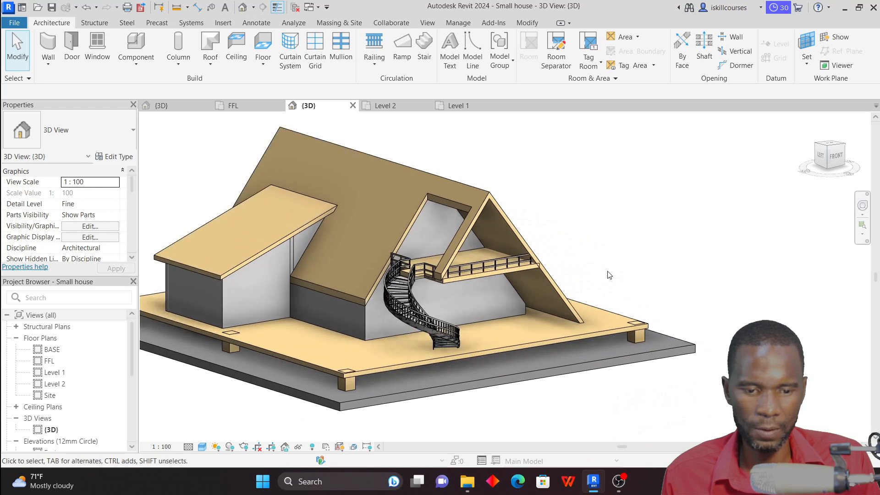
scroll(626, 270, "down", 4)
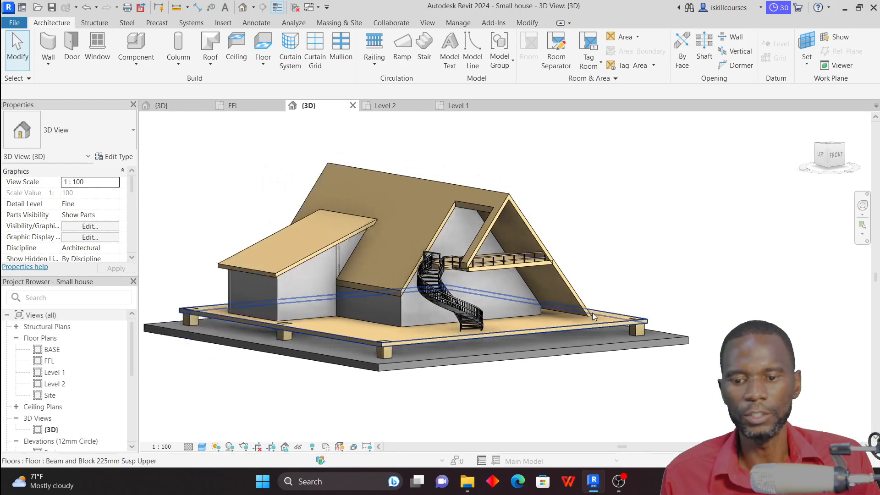
middle_click_drag(610, 243, 535, 302, "shift")
scroll(535, 302, "up", 2)
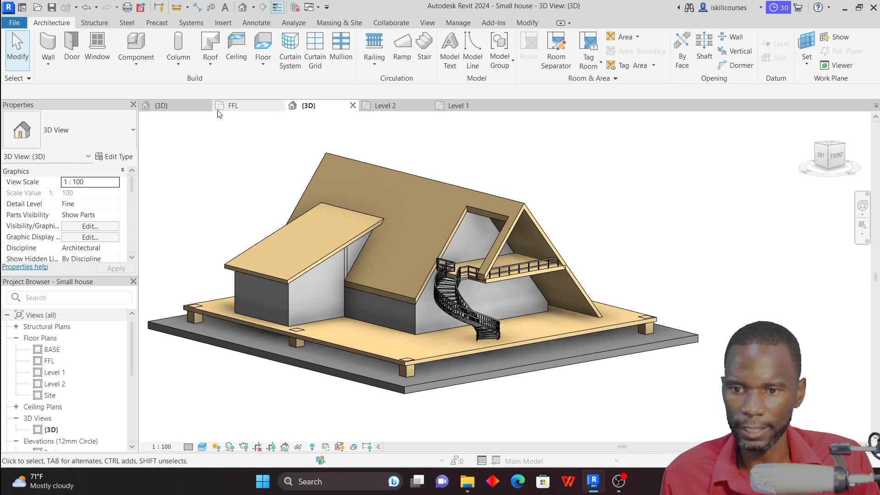
left_click(71, 48)
scroll(515, 347, "up", 4)
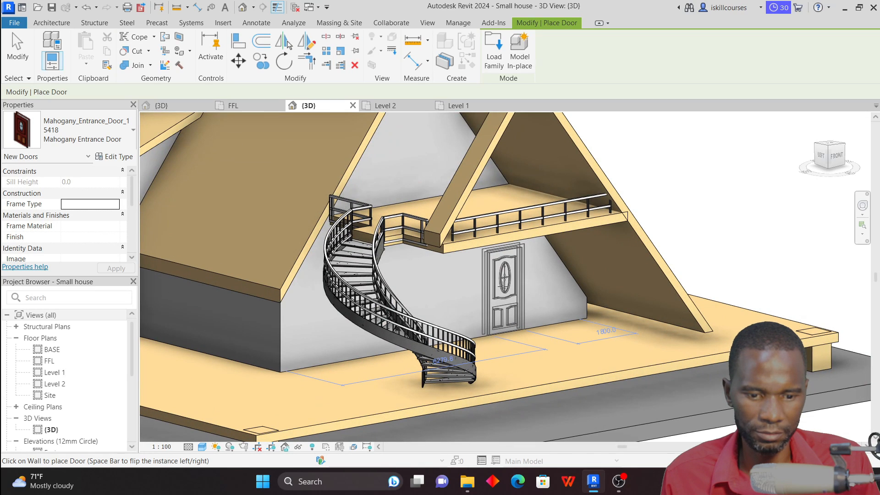
left_click(501, 287)
scroll(502, 287, "down", 3)
Place a second Mahogany Entrance Door in the upper front gable wall opening onto the balcony
scroll(433, 240, "up", 3)
scroll(433, 240, "up", 2)
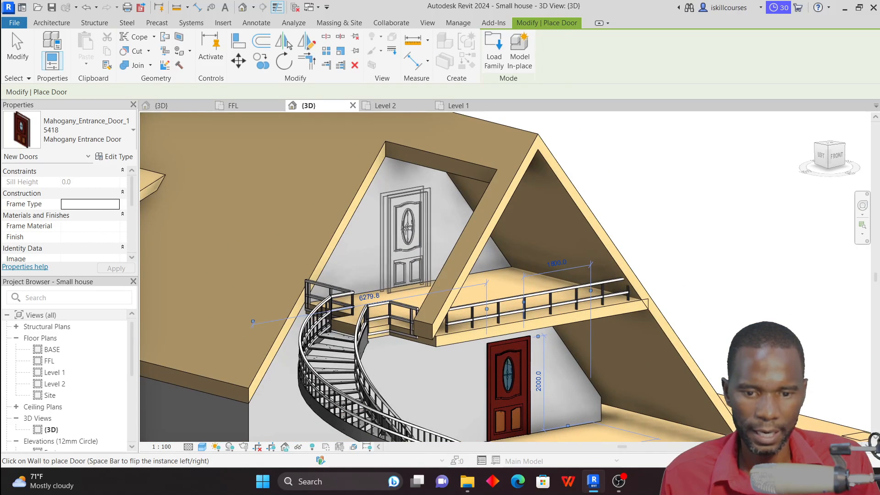
left_click(435, 251)
scroll(436, 250, "down", 5)
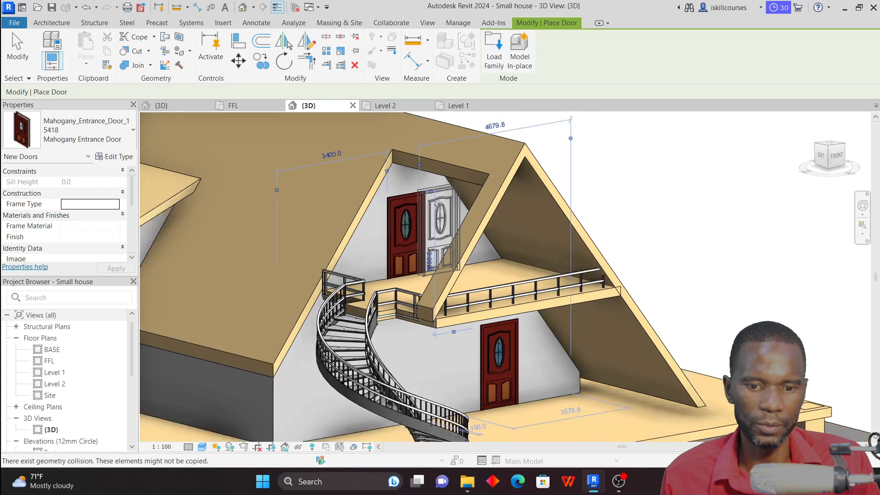
right_click(605, 138)
key("Escape")
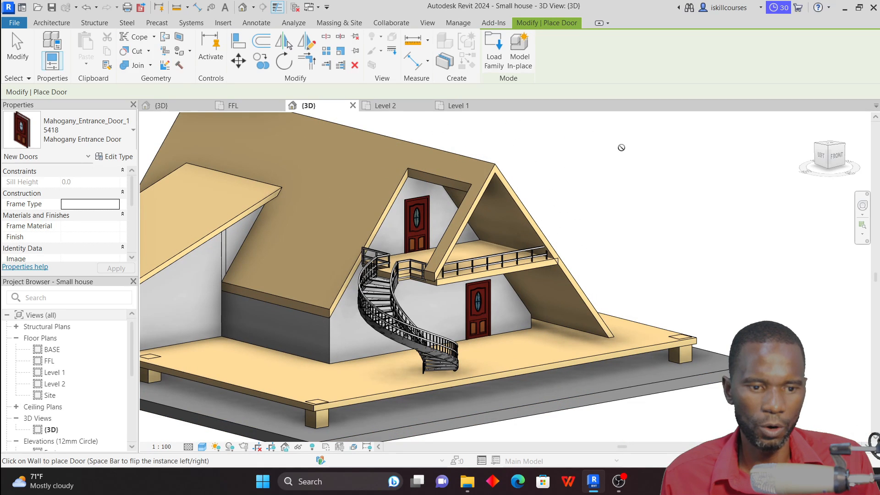
right_click(621, 147)
left_click(632, 152)
Shift the ground-floor door along the front wall in the FFL plan to about 3800 mm from the east wall
left_click(247, 106)
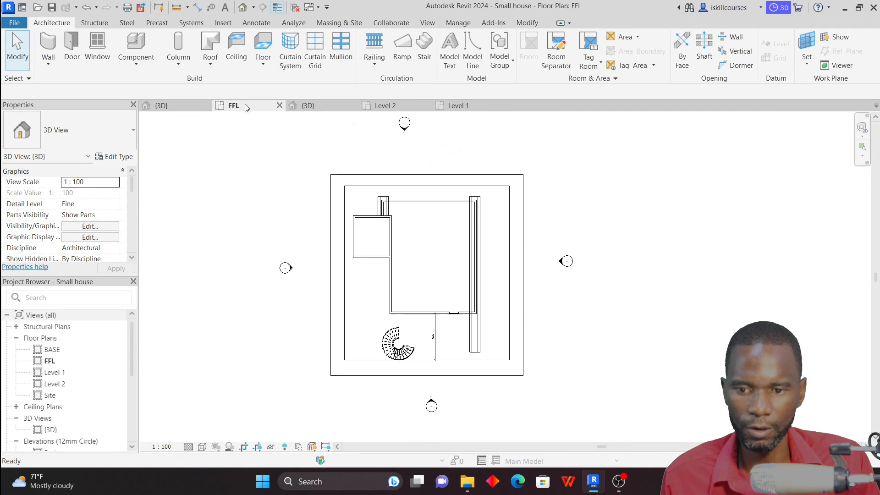
scroll(448, 327, "up", 6)
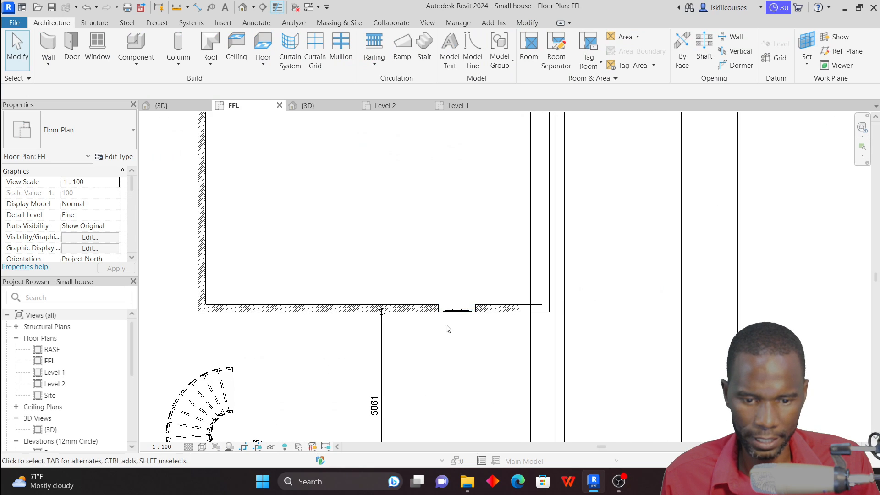
left_click(454, 337)
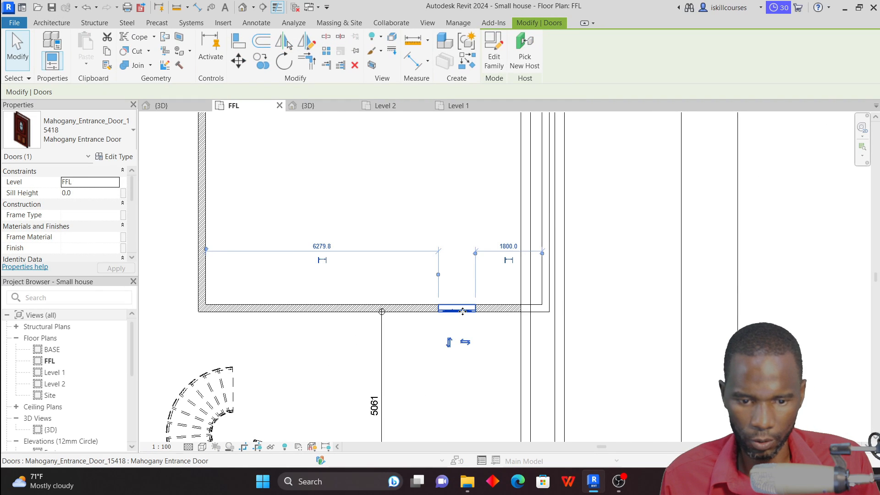
left_click_drag(463, 312, 388, 311)
scroll(418, 337, "down", 5)
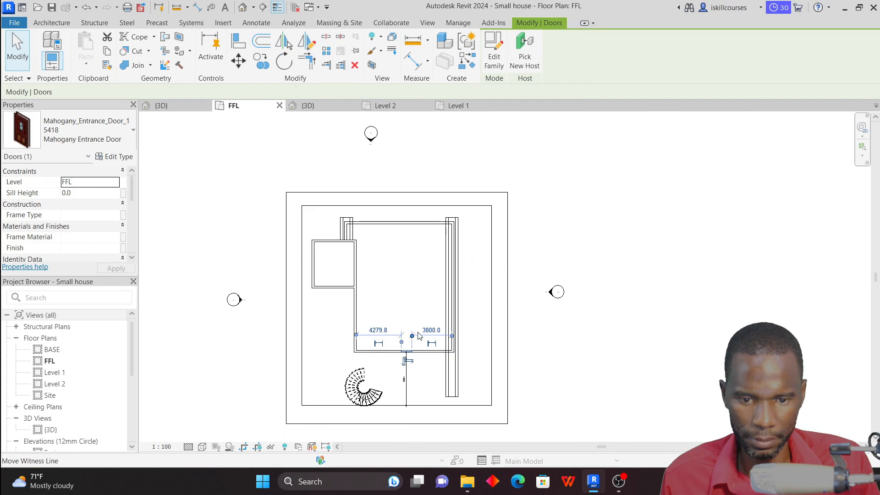
left_click(421, 292)
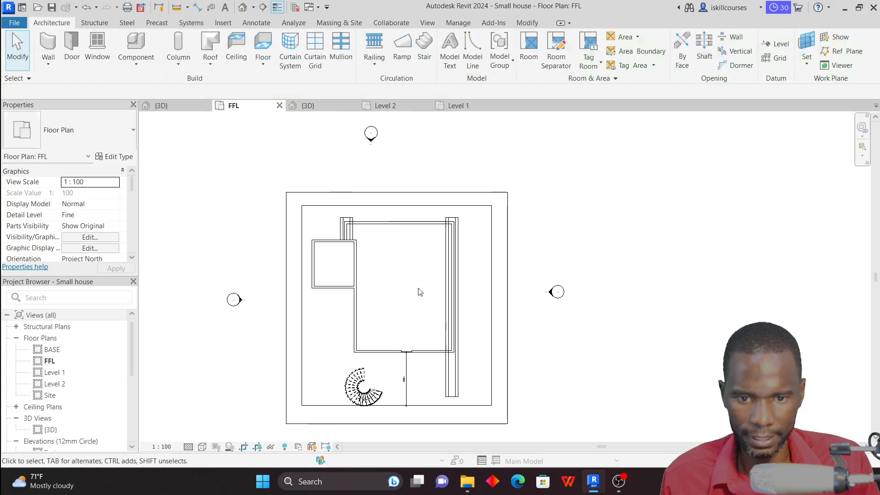
Check the upper door's position in the Level 1 plan and compare both doors in a frontal 3D view
left_click(392, 106)
left_click(464, 106)
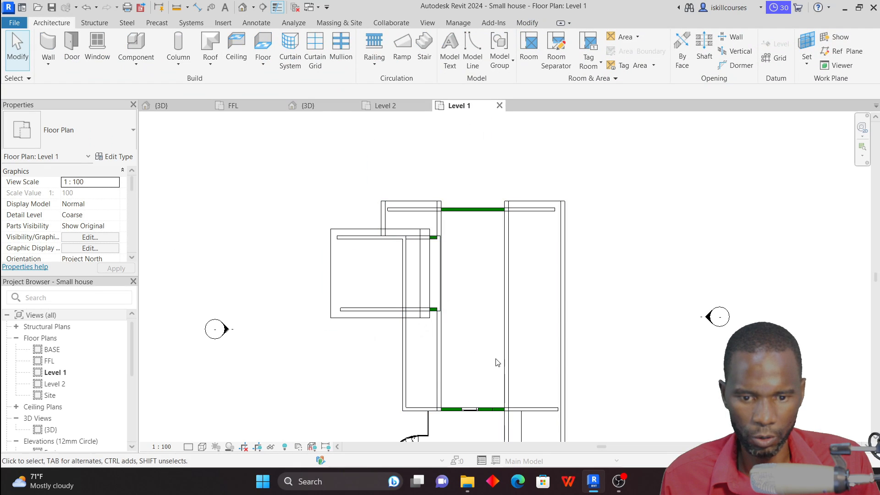
scroll(497, 363, "down", 1)
middle_click_drag(505, 438, 447, 367)
scroll(429, 349, "up", 6)
scroll(404, 353, "down", 3)
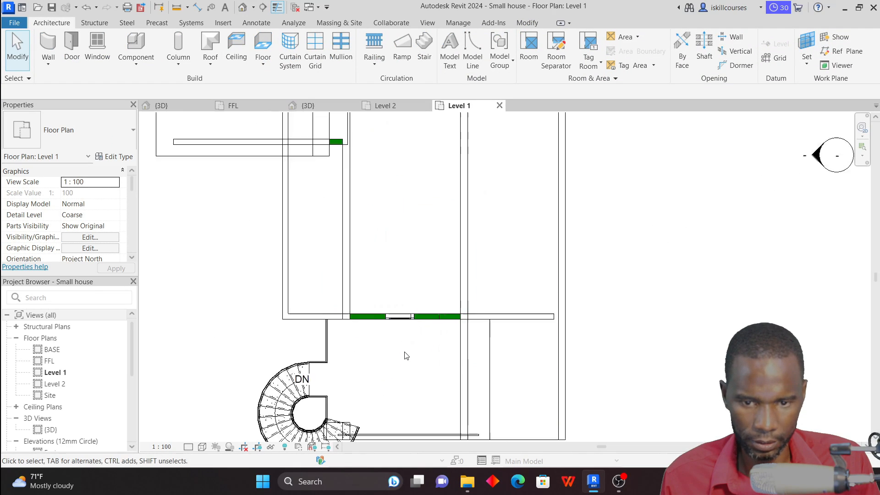
left_click(310, 108)
middle_click_drag(602, 222, 528, 167, "shift")
scroll(511, 177, "down", 1)
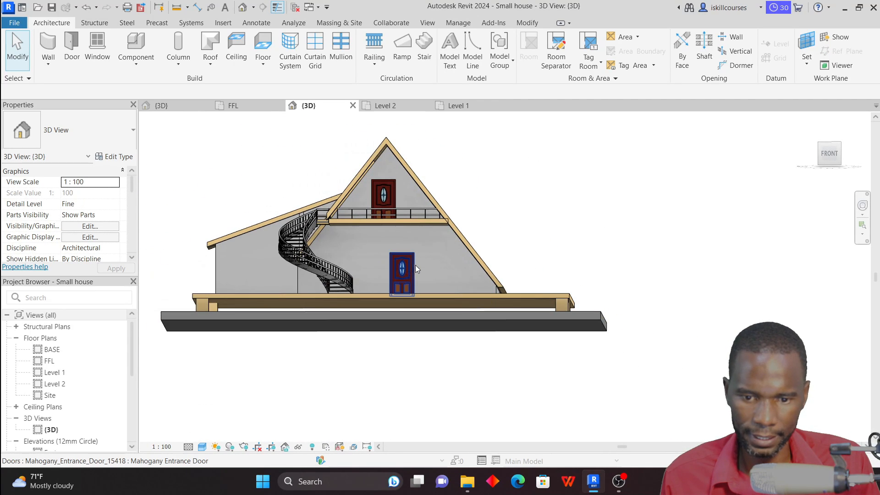
Move the ground-floor door in the 3D view to 2900 mm from the front wall's east end
left_click(414, 270)
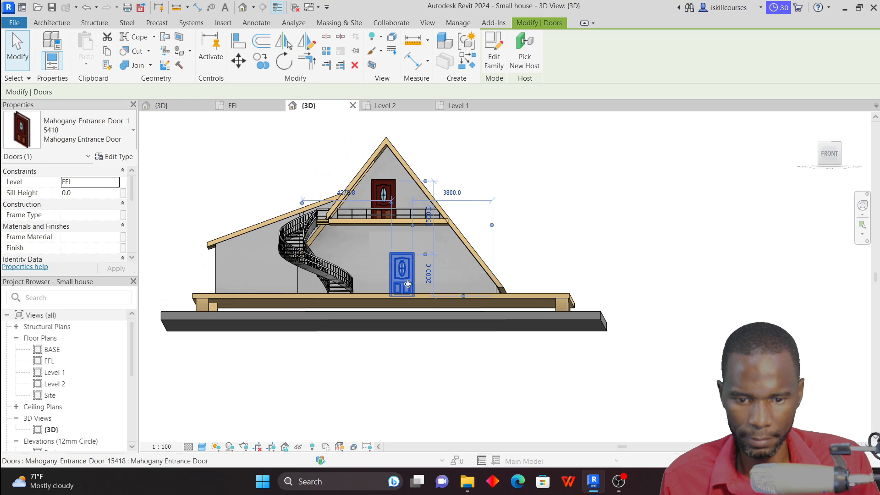
left_click_drag(415, 282, 548, 240)
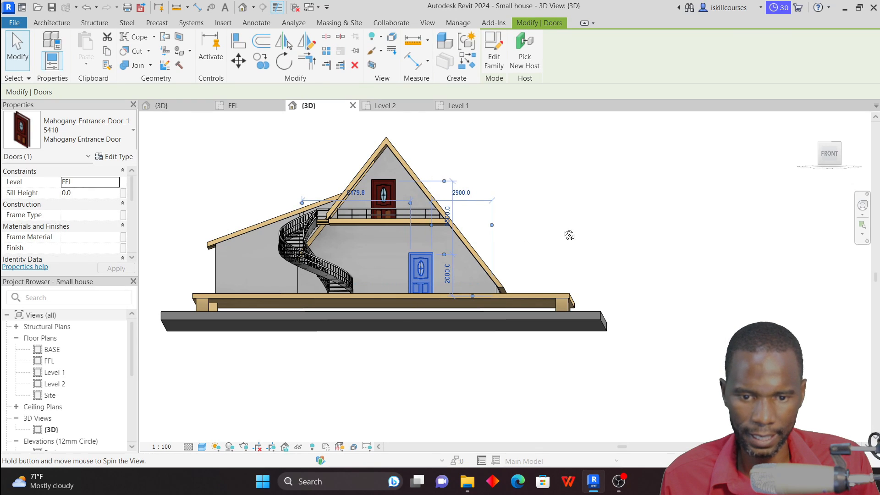
middle_click_drag(570, 236, 590, 271, "shift")
key("Escape")
Place a 1200x1200 two-leaf swing window in the ground-floor front wall between the spiral stair and the door
scroll(321, 258, "up", 3)
scroll(321, 259, "up", 1)
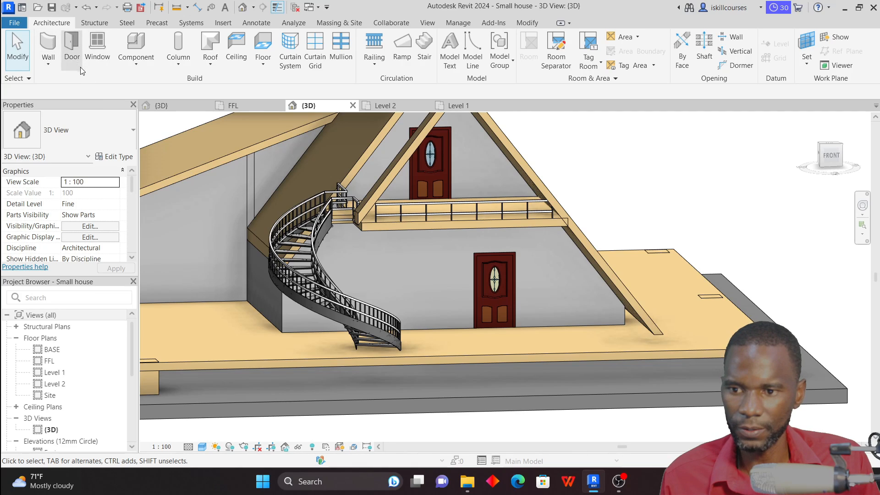
left_click(97, 44)
left_click(124, 136)
left_click(96, 145)
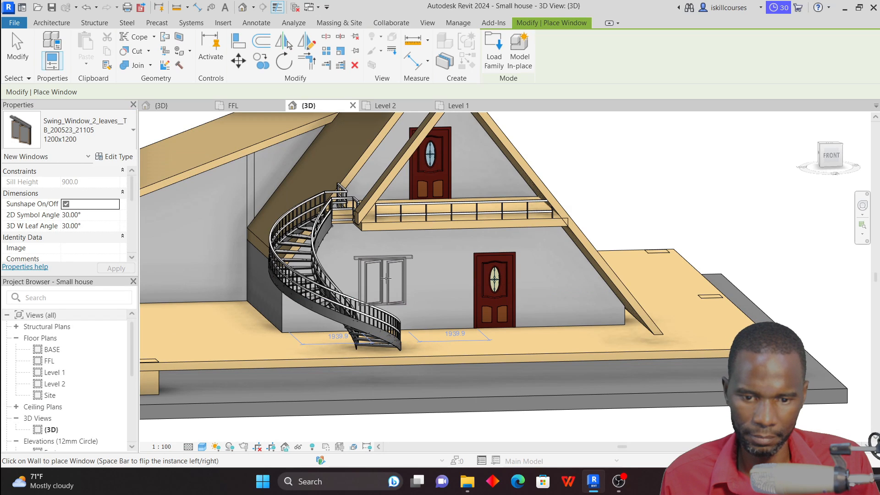
left_click(392, 279)
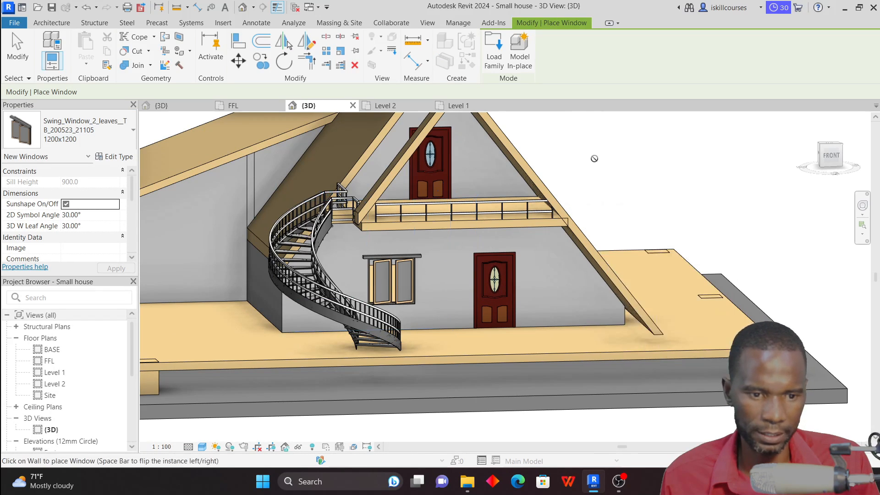
key("Escape")
key("Escape")
Flip the ground-floor front window so its projecting top strip faces the inside of the wall
scroll(421, 277, "up", 5)
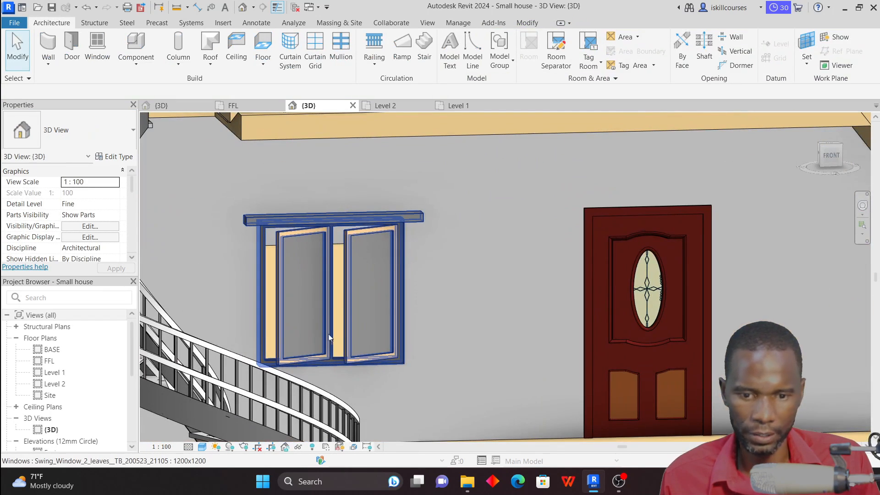
left_click(352, 275)
key("space")
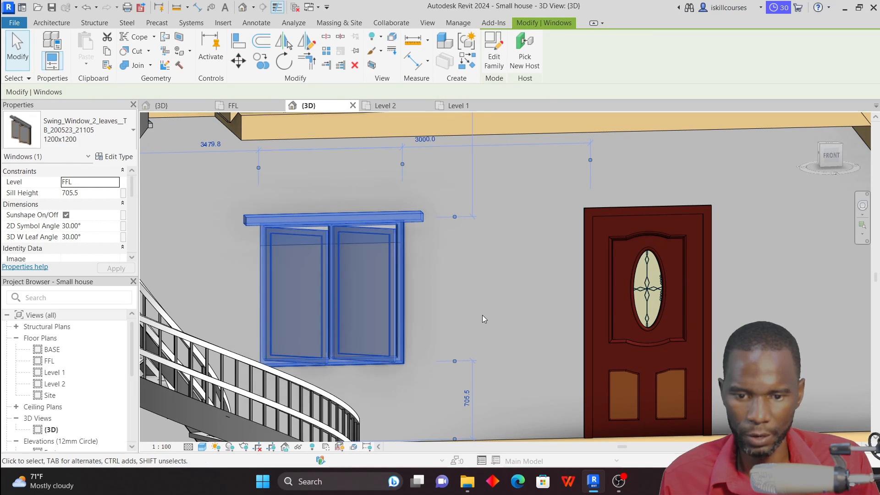
key("Escape")
scroll(458, 276, "down", 3)
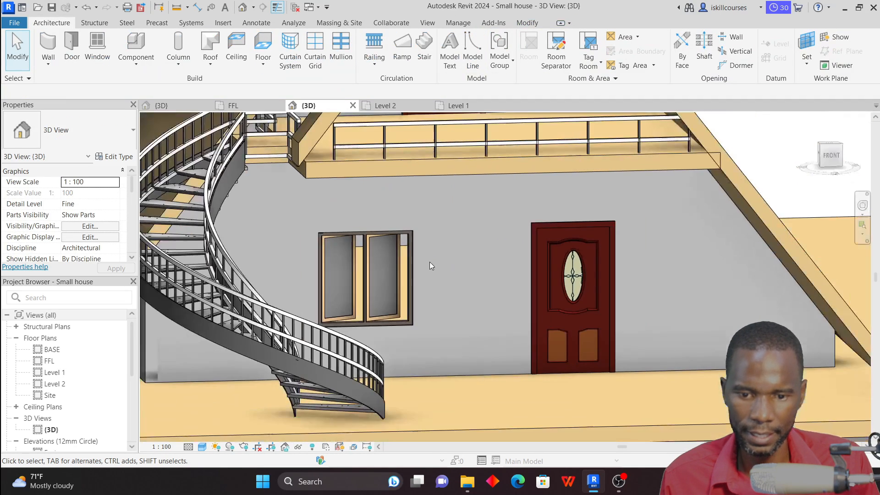
Set the ground-floor front window's Head Height to 2000
scroll(377, 259, "up", 3)
scroll(377, 257, "up", 1)
scroll(342, 248, "down", 3)
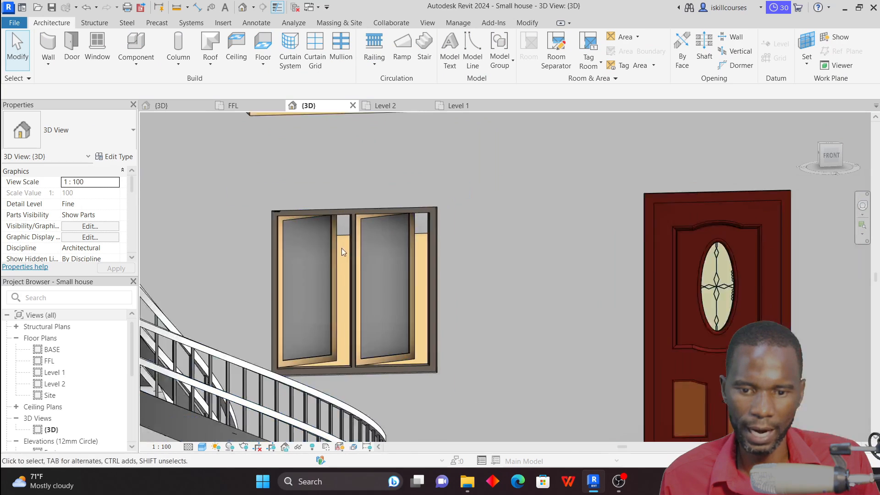
left_click(352, 260)
scroll(64, 216, "down", 10)
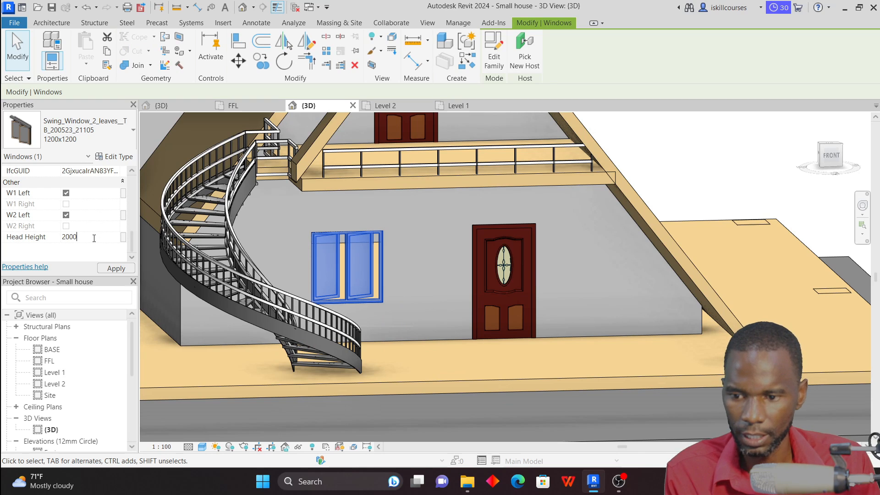
left_click(94, 238)
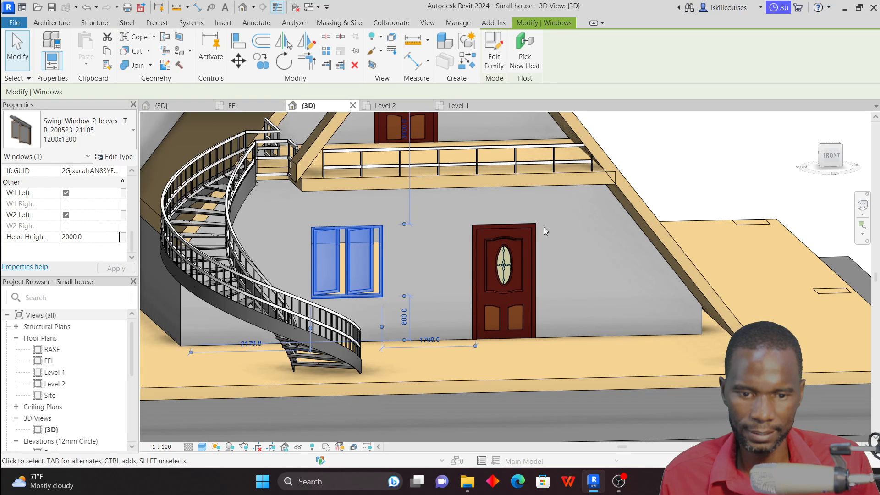
scroll(576, 232, "down", 3)
key("Escape")
scroll(555, 232, "down", 2)
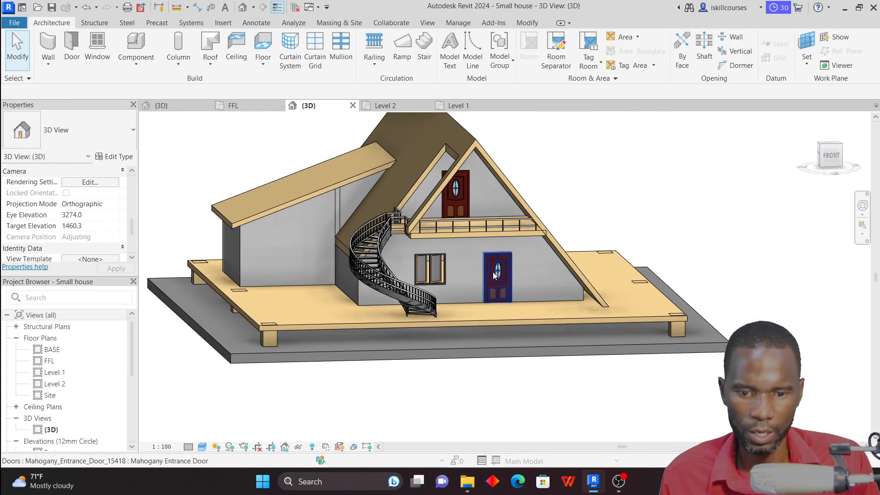
Create a similar 1200x1200 swing window from the front one and place it in the side block's outer wall
middle_click_drag(621, 179, 660, 188, "shift")
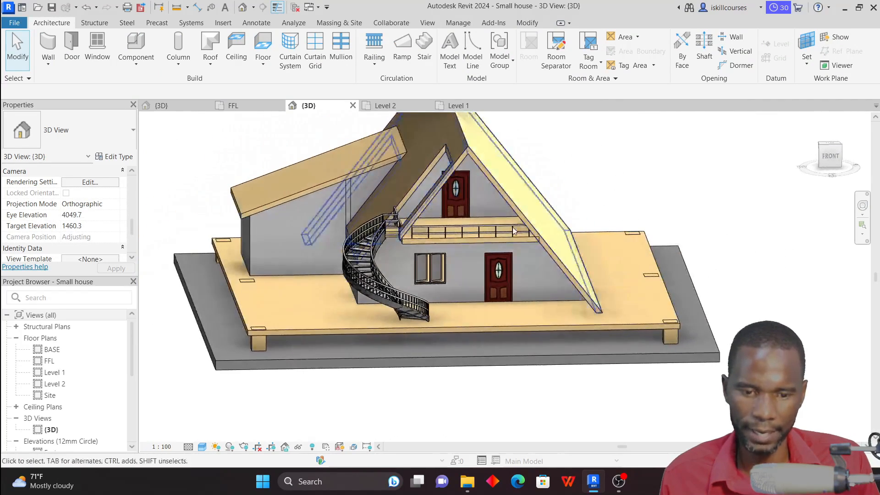
left_click(428, 264)
right_click(429, 264)
left_click(477, 238)
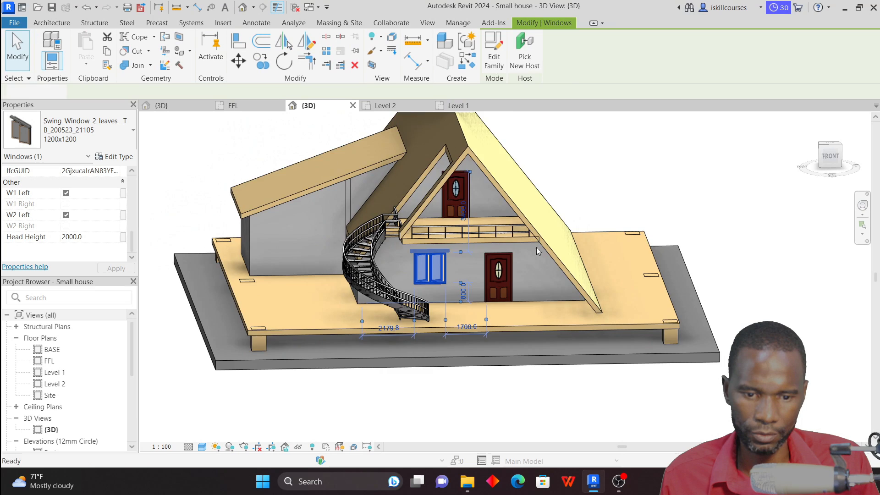
scroll(556, 243, "down", 3)
middle_click_drag(350, 306, 493, 278, "shift")
scroll(493, 278, "up", 5)
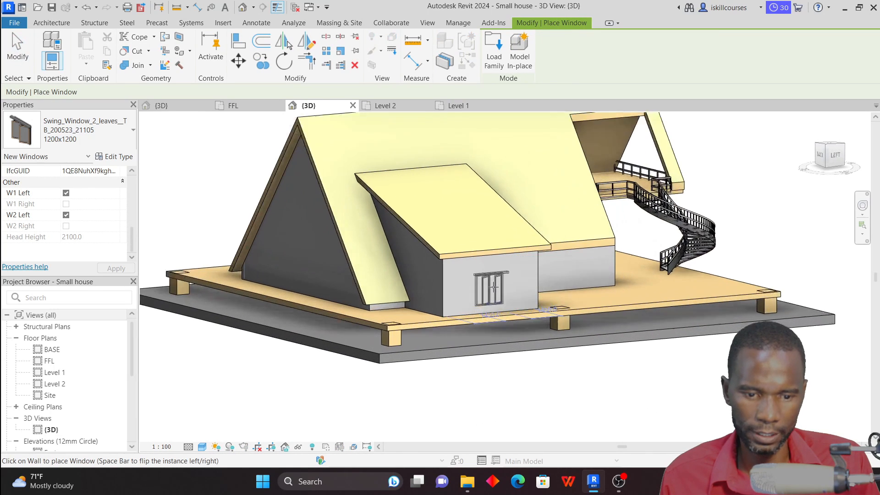
left_click(494, 280)
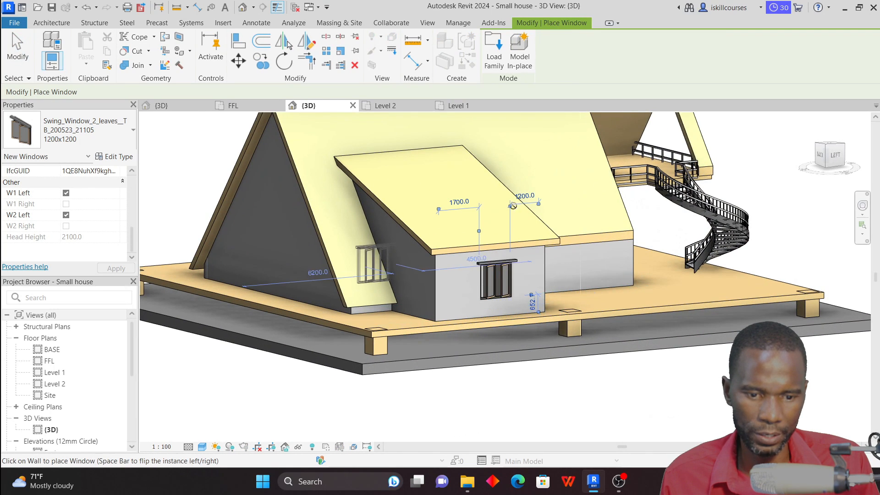
scroll(399, 263, "down", 2)
left_click(17, 50)
Flip the side block's window so its projecting top strip faces inside, and inspect it from the house's left rear
scroll(513, 285, "up", 3)
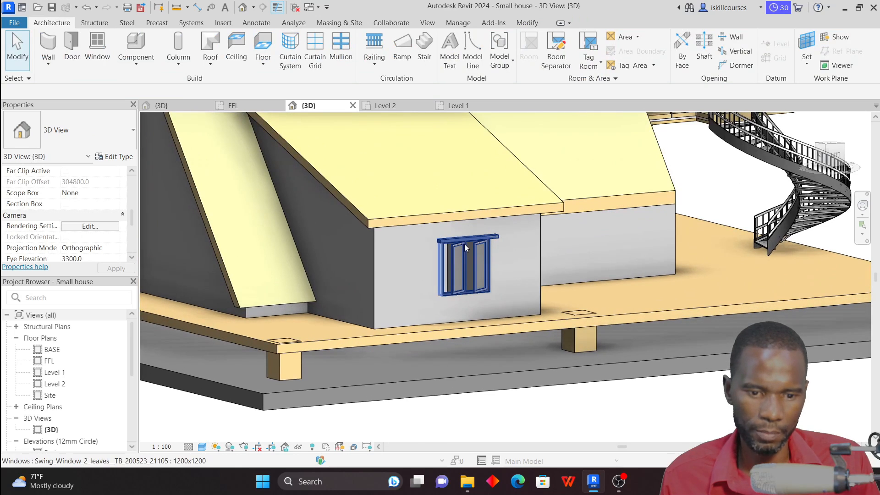
left_click(464, 244)
scroll(318, 266, "down", 2)
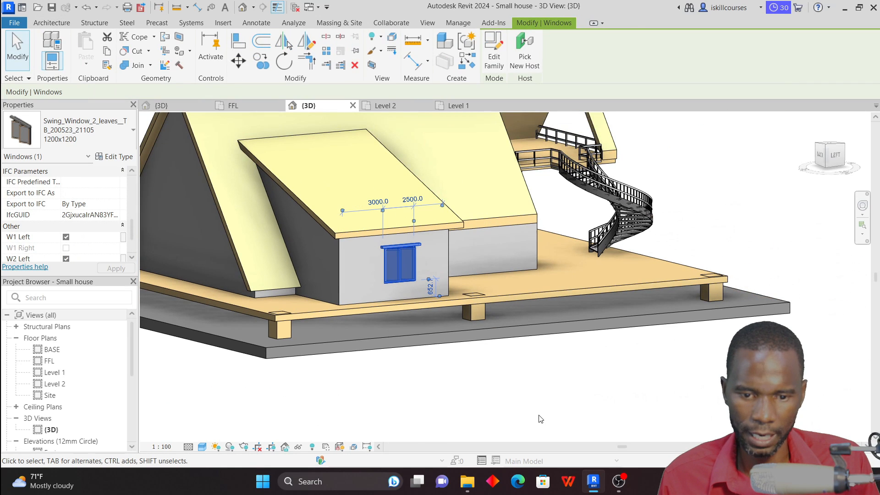
left_click(486, 394)
scroll(400, 278, "up", 3)
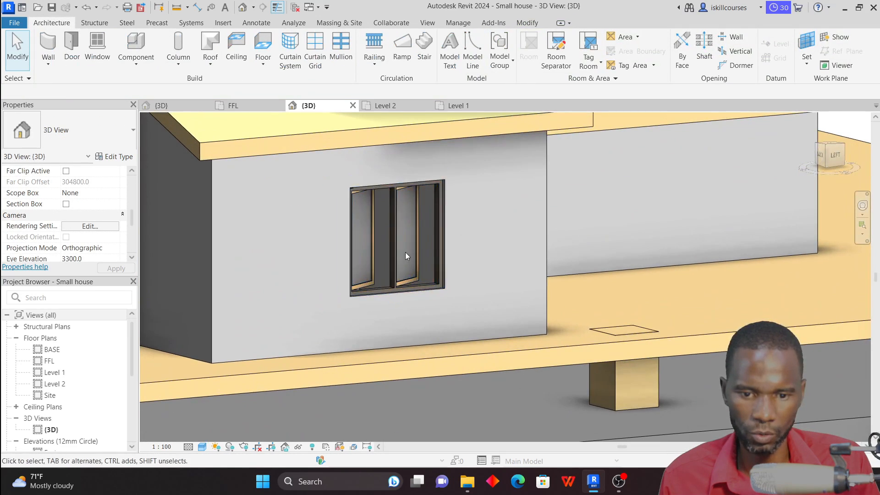
scroll(405, 253, "down", 2)
scroll(442, 310, "down", 2)
middle_click_drag(593, 248, 622, 233, "shift")
scroll(400, 234, "up", 2)
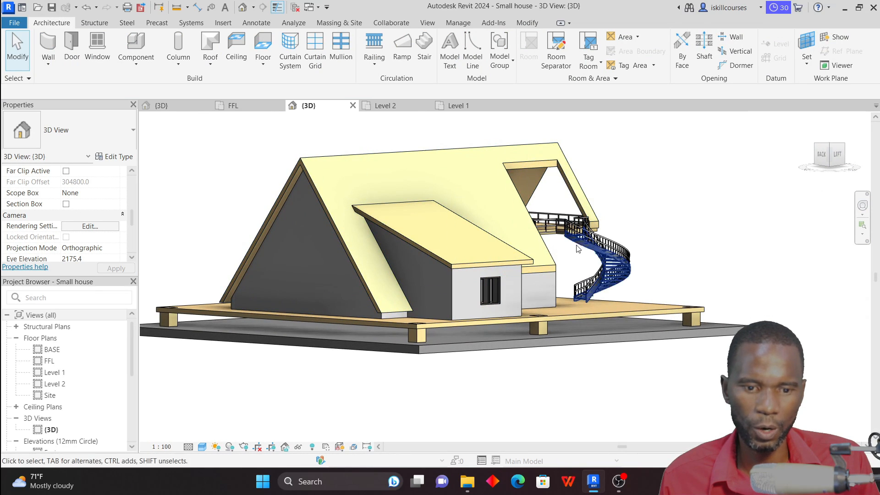
Examine the house's rear gable, side block and front from several angles for walls without openings
scroll(397, 233, "up", 2)
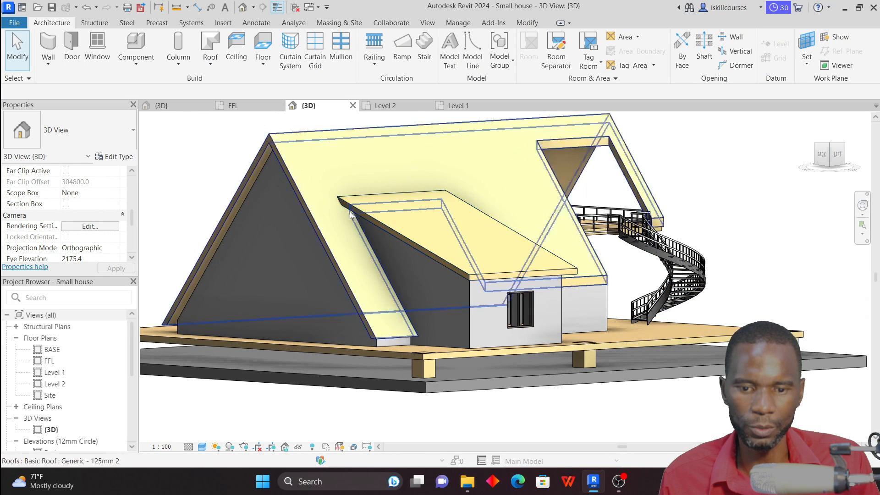
scroll(604, 201, "down", 2)
middle_click_drag(604, 200, 477, 275, "shift")
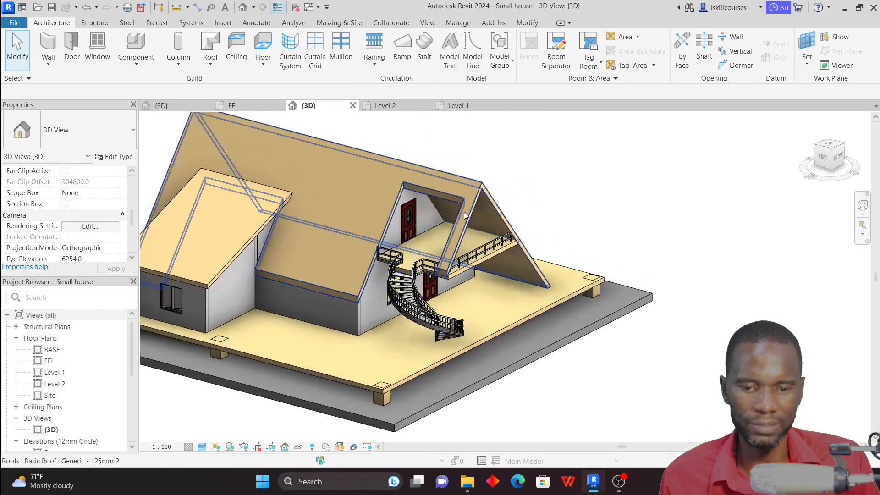
scroll(502, 250, "down", 2)
middle_click_drag(290, 223, 367, 204, "shift")
scroll(369, 204, "up", 2)
scroll(368, 204, "down", 2)
middle_click_drag(444, 167, 459, 149, "shift")
scroll(314, 234, "up", 2)
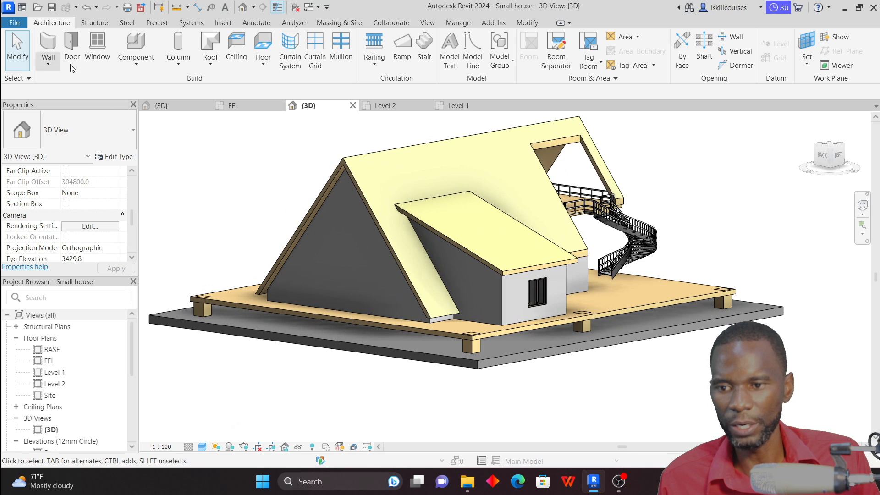
Place three Window_Awning_window_family_object_4880 windows in the rear gable wall: one near the apex and two lower, side by side
left_click(97, 44)
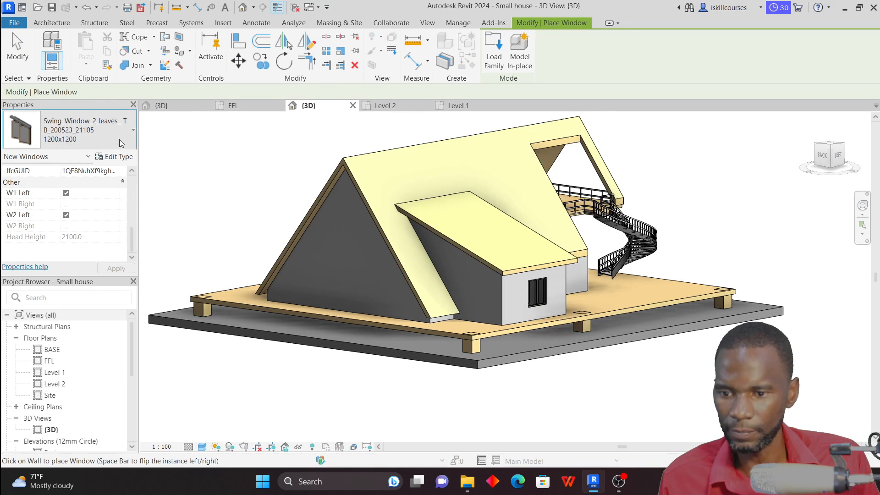
left_click(83, 129)
left_click(63, 343)
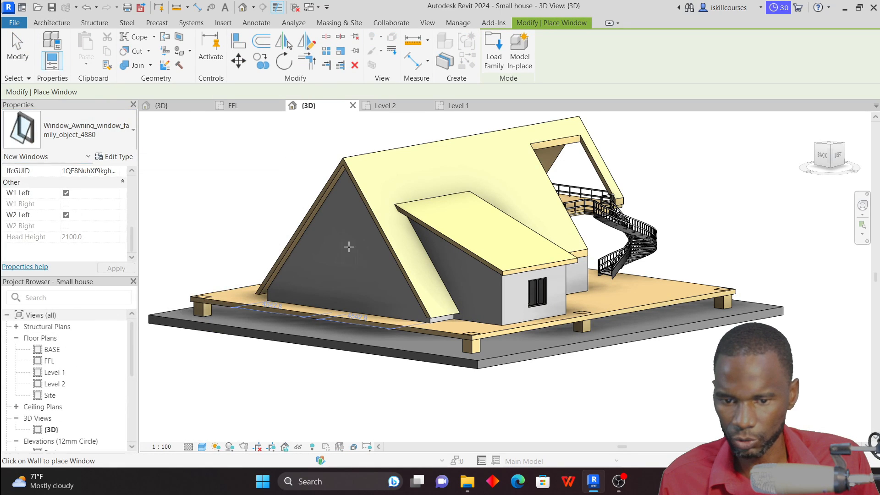
scroll(345, 232, "up", 3)
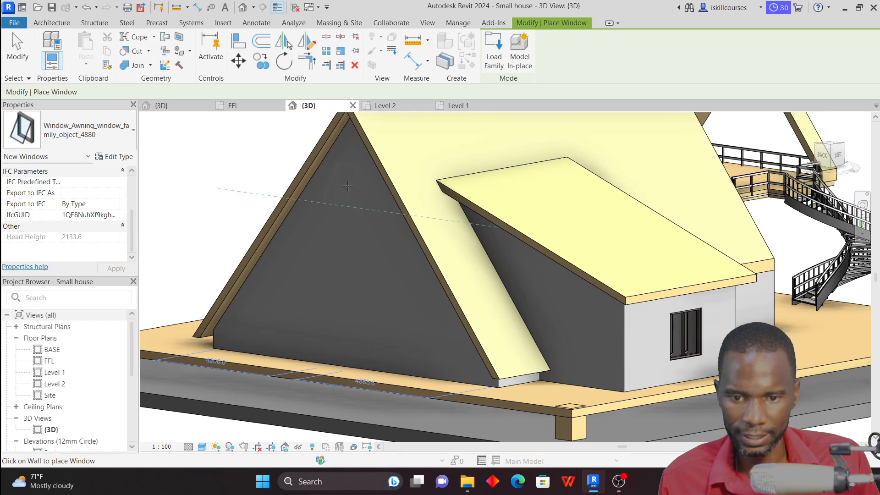
left_click(347, 185)
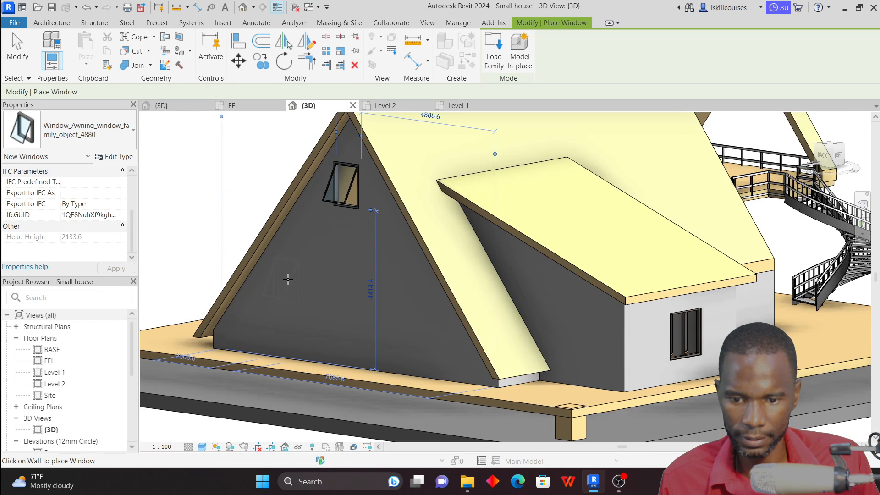
left_click(288, 280)
left_click(409, 295)
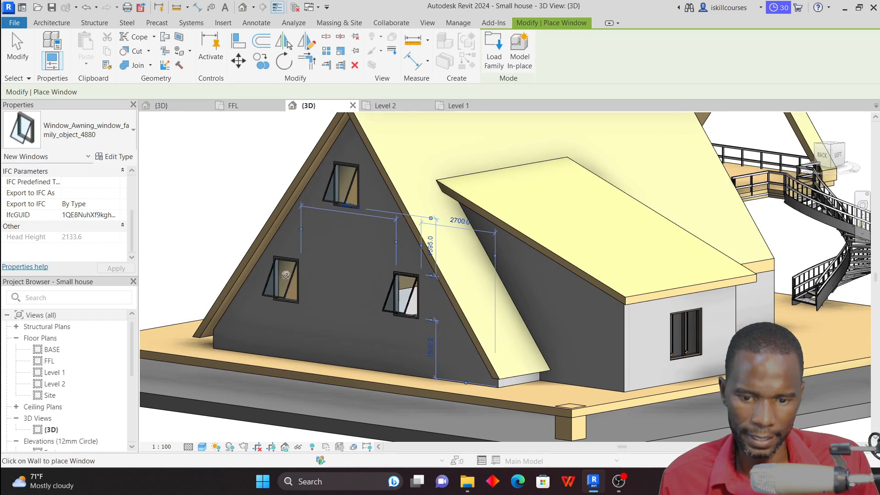
scroll(399, 266, "down", 3)
key("Escape")
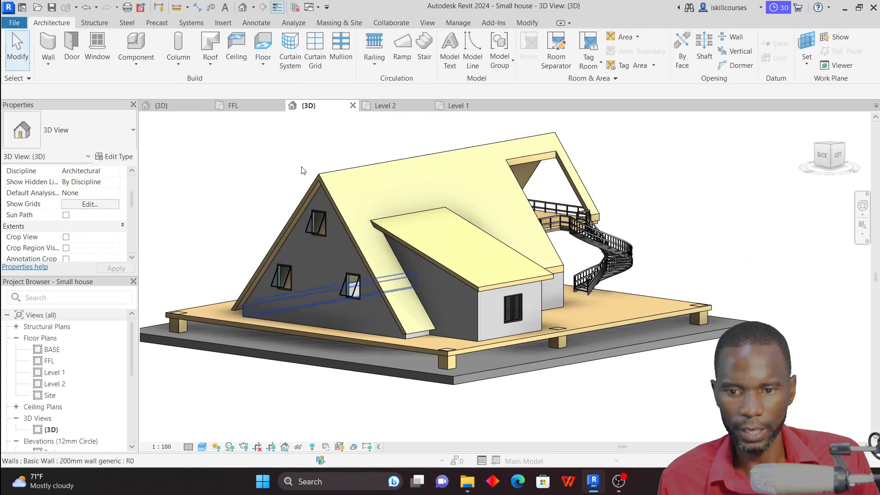
Examine the front of the house and compare it with the Small house Tut reference model's deck railing
middle_click_drag(305, 171, 522, 274, "shift")
middle_click_drag(567, 234, 546, 316, "shift")
scroll(495, 200, "up", 2)
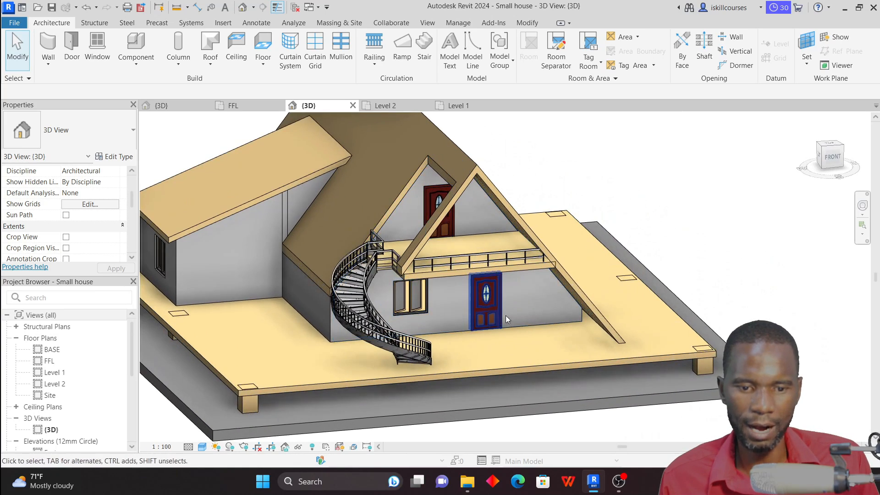
scroll(505, 316, "down", 1)
middle_click_drag(549, 274, 558, 260, "shift")
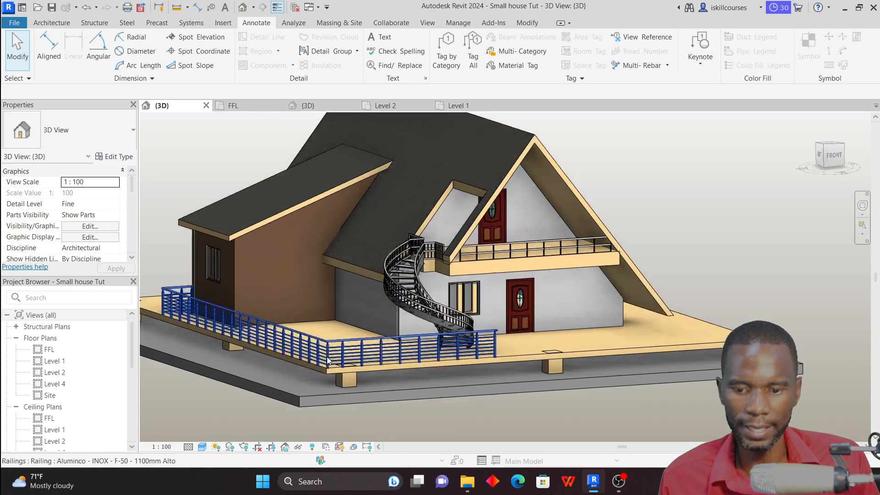
scroll(328, 361, "down", 4)
scroll(466, 254, "up", 4)
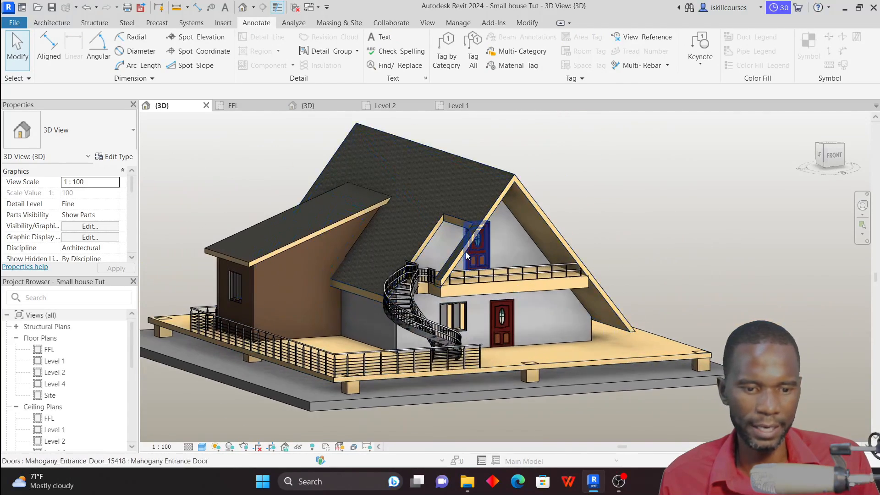
scroll(466, 252, "up", 1)
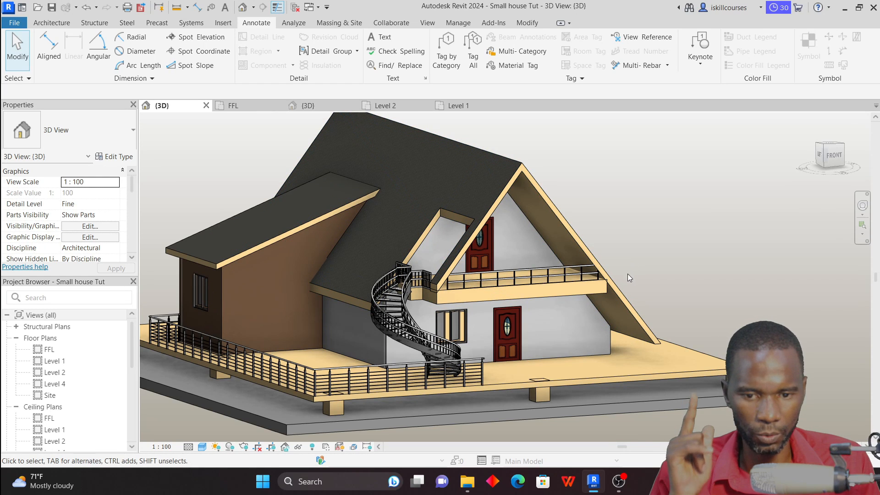
key("ctrl+Tab")
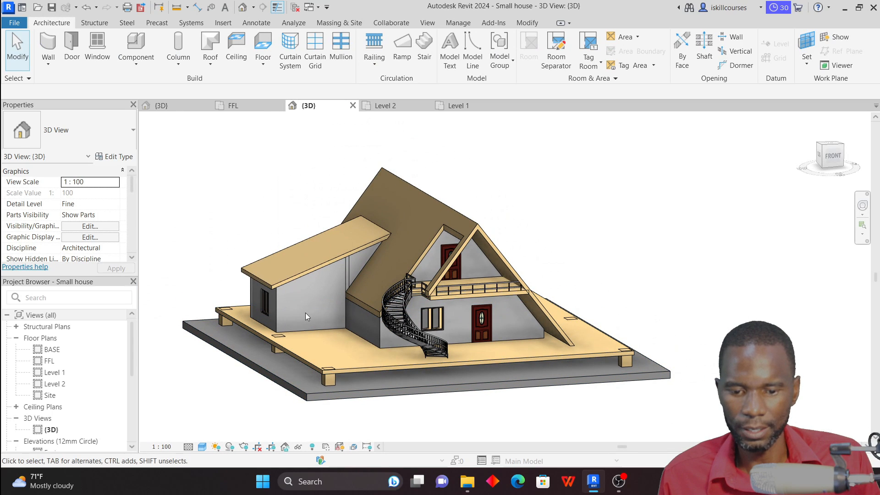
On the FFL plan, edit the deck floor's boundary to move its front edge to 5600 from the front wall, and check it in 3D
left_click(248, 109)
scroll(379, 304, "down", 1)
scroll(358, 374, "up", 5)
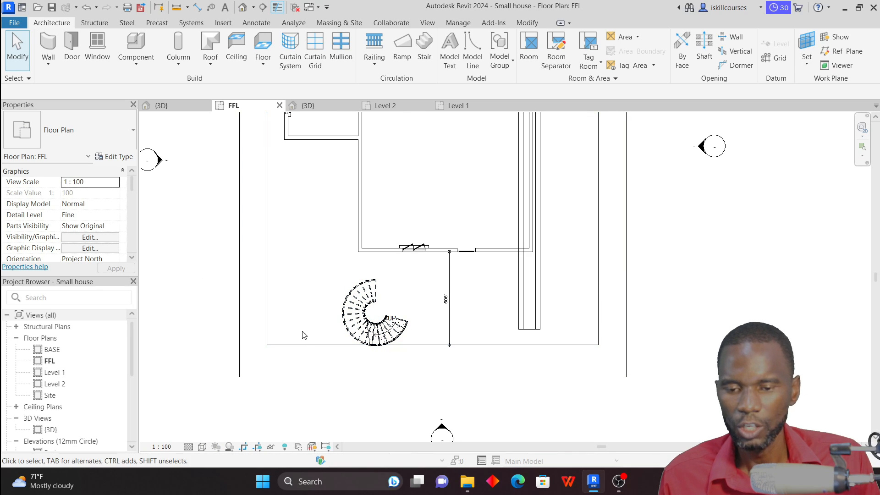
left_click(304, 345)
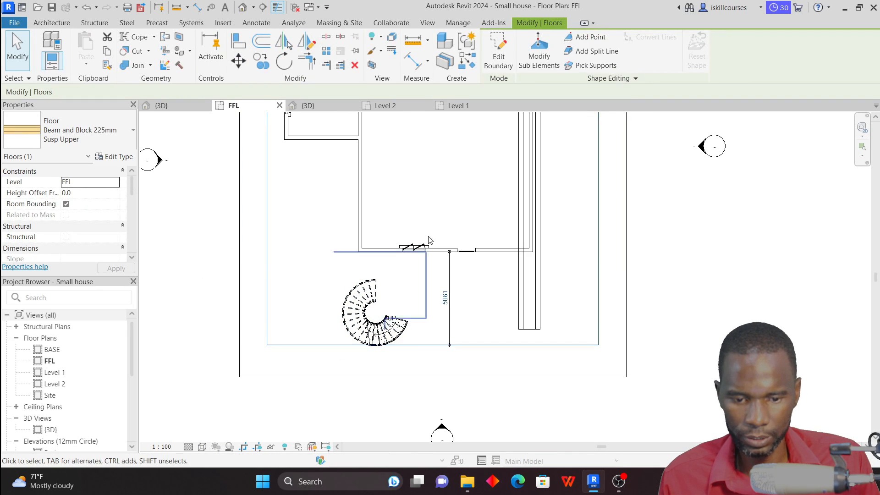
double_click(475, 342)
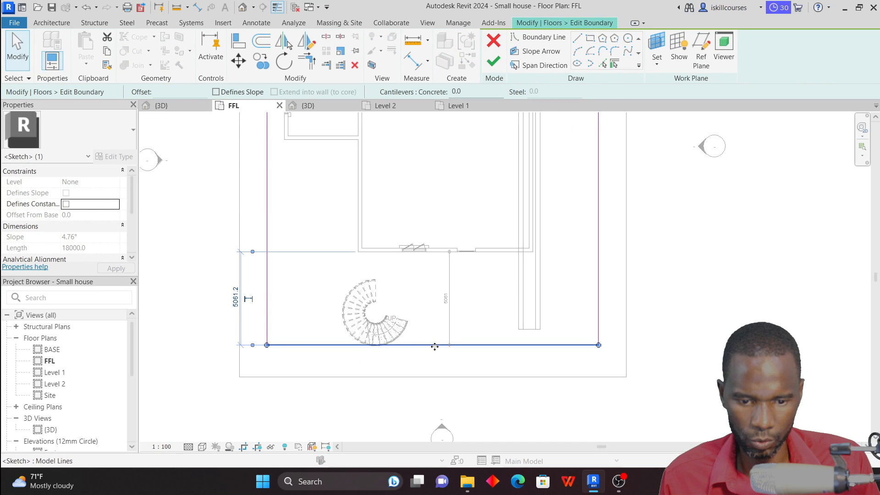
mouse_move(435, 347)
left_mouse_down()
mouse_move(436, 369)
mouse_move(436, 359)
left_mouse_up()
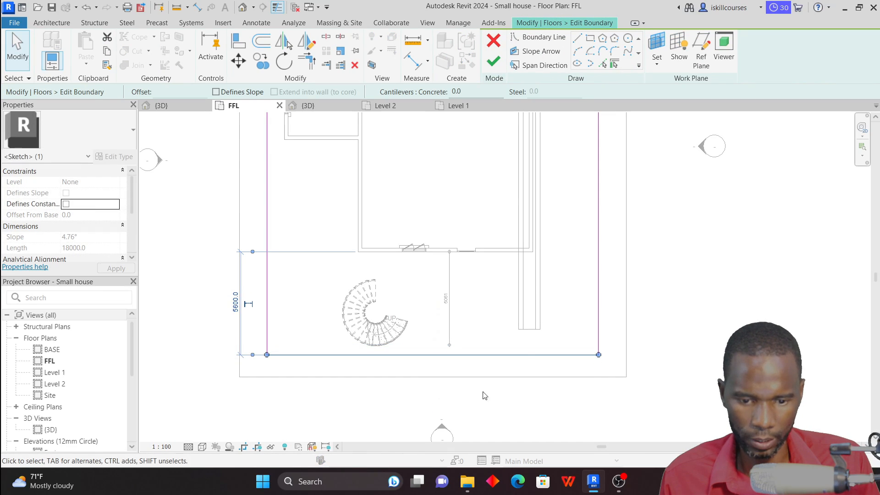
left_click(495, 62)
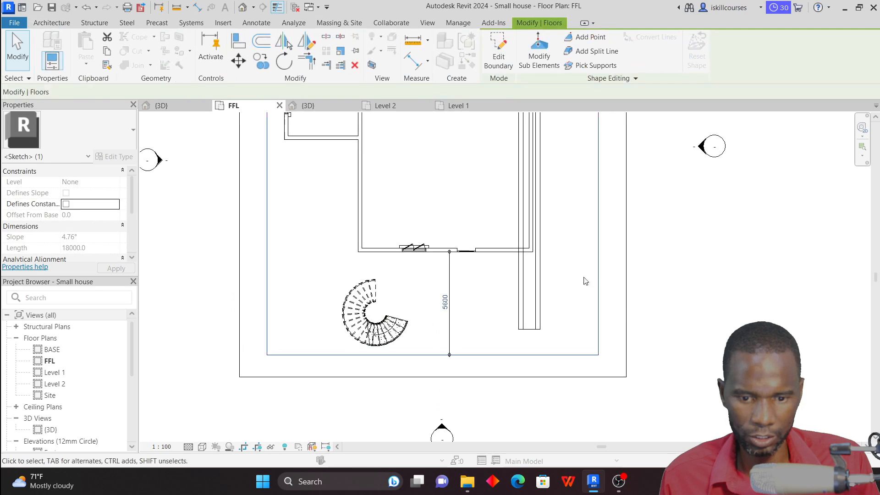
left_click(325, 108)
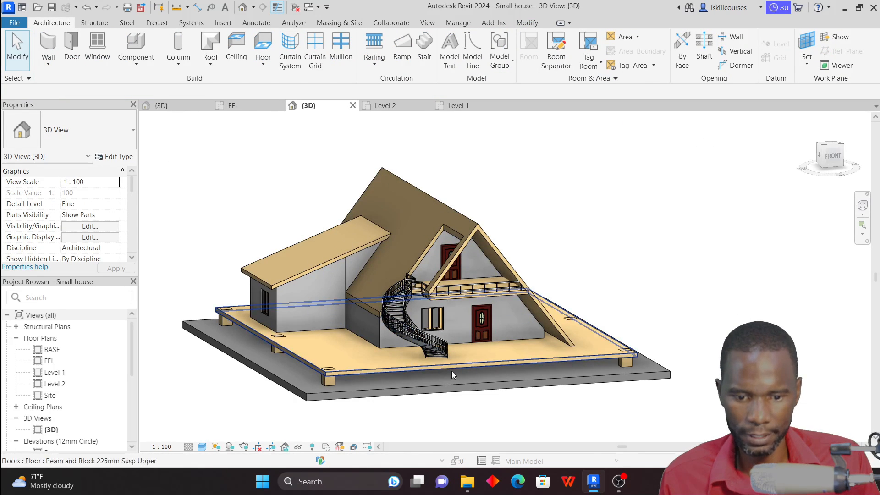
middle_click_drag(544, 354, 512, 363, "shift")
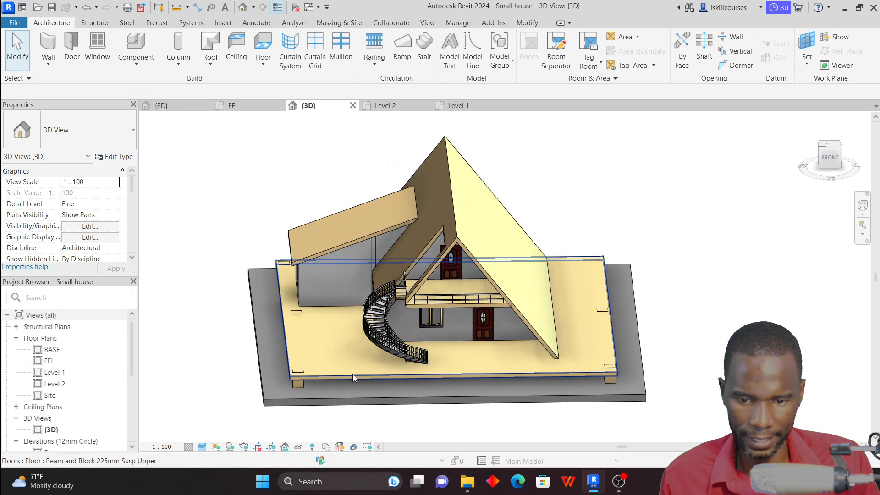
mouse_move(324, 273)
middle_mouse_down("shift")
mouse_move(343, 272)
mouse_move(335, 270)
middle_mouse_up("shift")
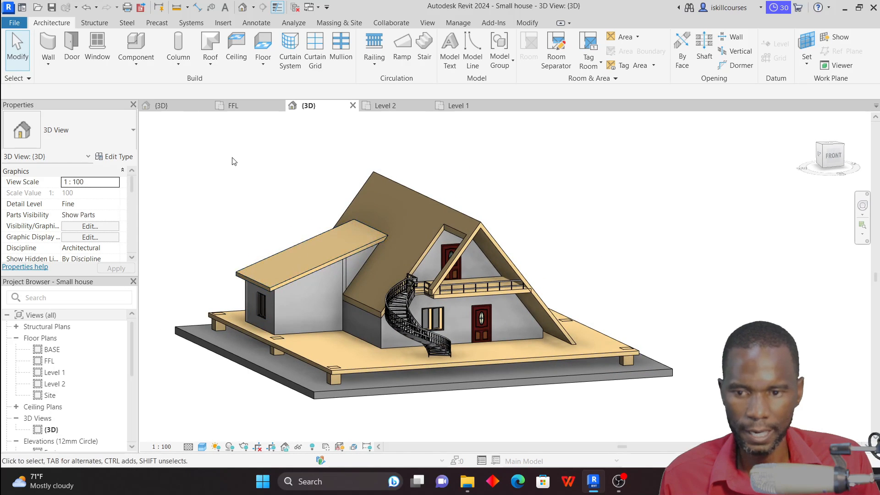
Create a 900mm railing on FFL along 9000 mm of the deck's front edge and its left edge back to the side block's rear corner
left_click(241, 106)
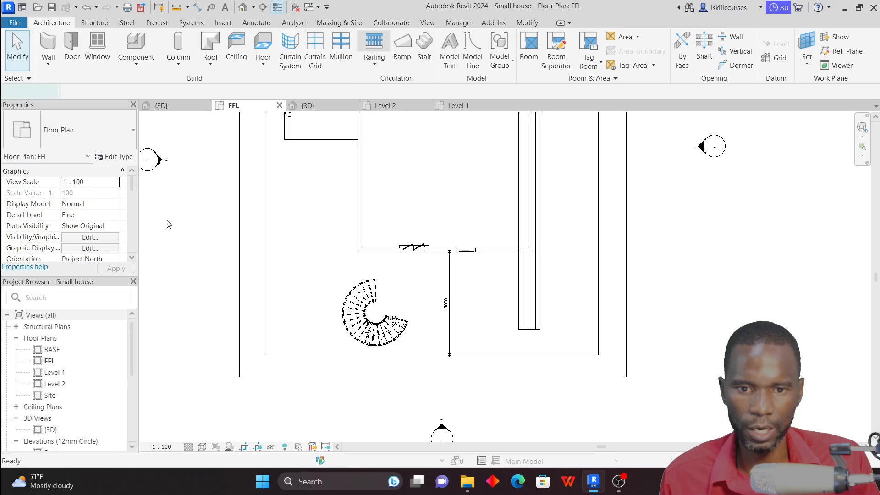
left_click(120, 133)
left_click(120, 133)
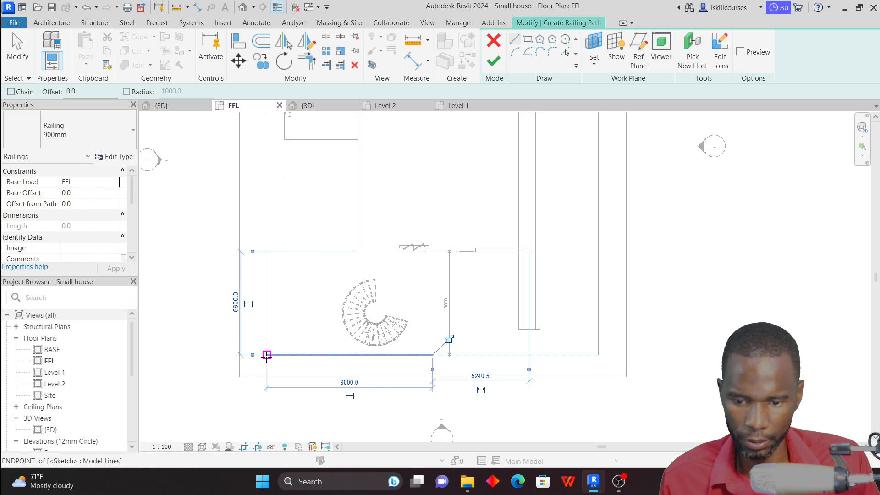
left_click(267, 354)
scroll(289, 408, "down", 3)
scroll(281, 258, "up", 4)
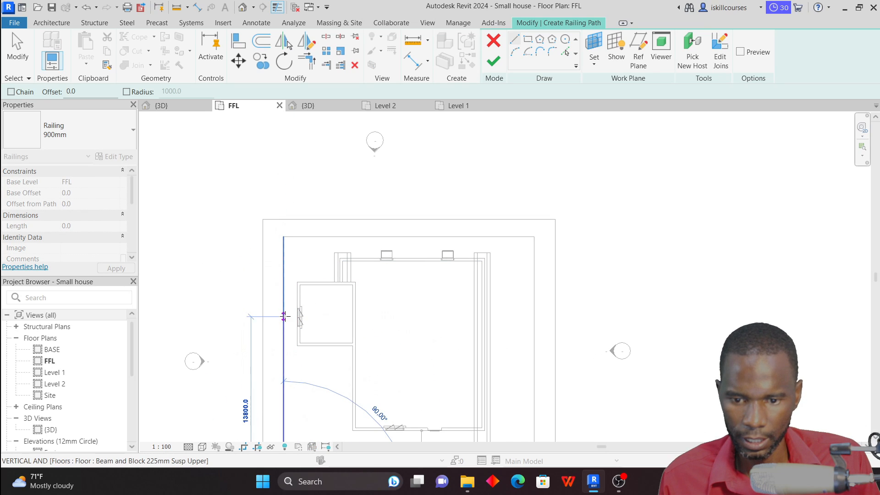
left_click(283, 282)
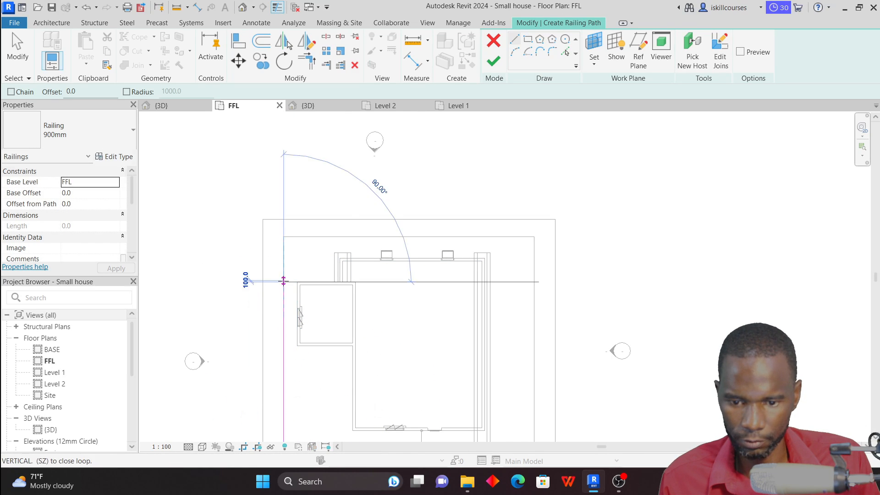
scroll(487, 132, "down", 2)
left_click(494, 61)
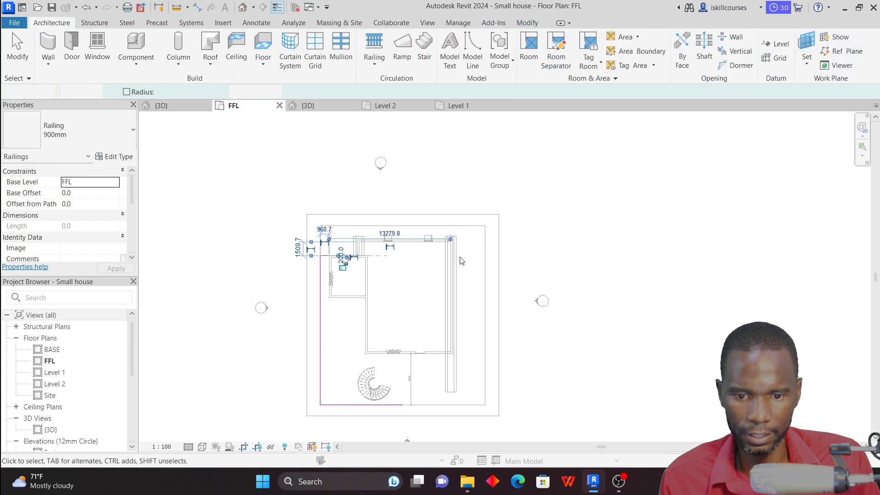
left_click(308, 106)
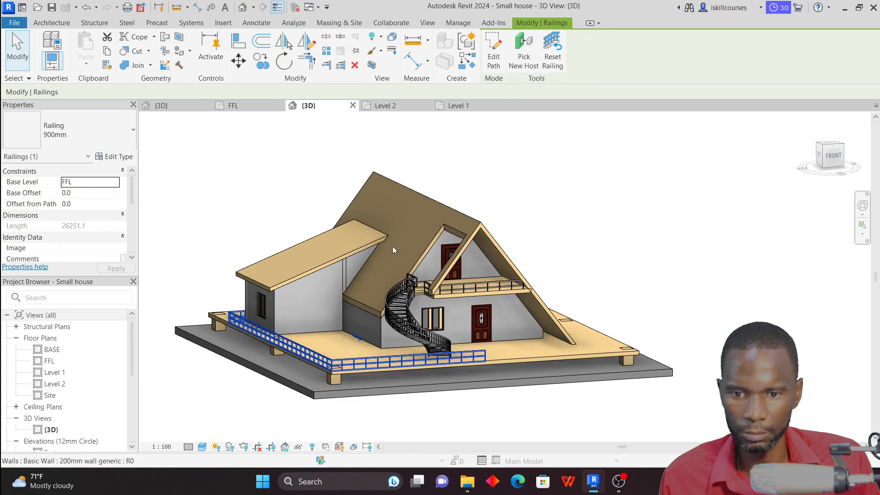
Change the deck railing's type to Aluminco - INOX - F-50 - 1100mm Alto and inspect it from the front right
left_click(600, 249)
scroll(334, 368, "up", 5)
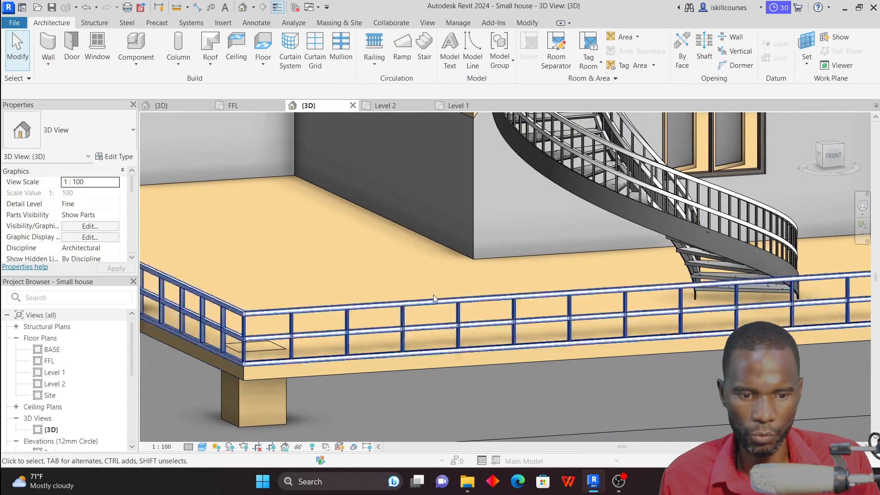
left_click(391, 349)
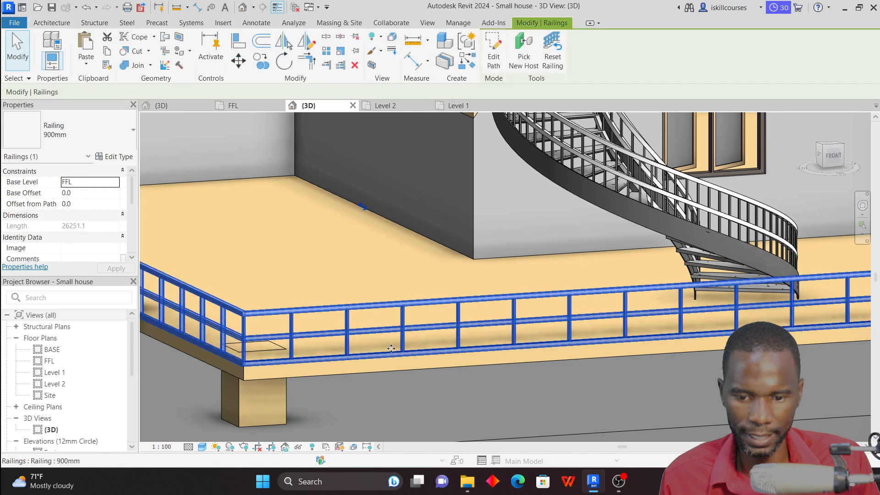
left_click(123, 137)
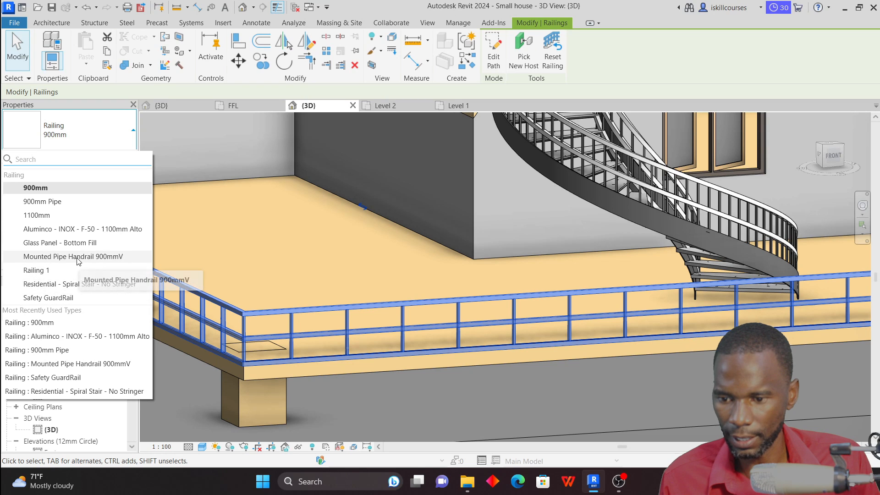
left_click(83, 229)
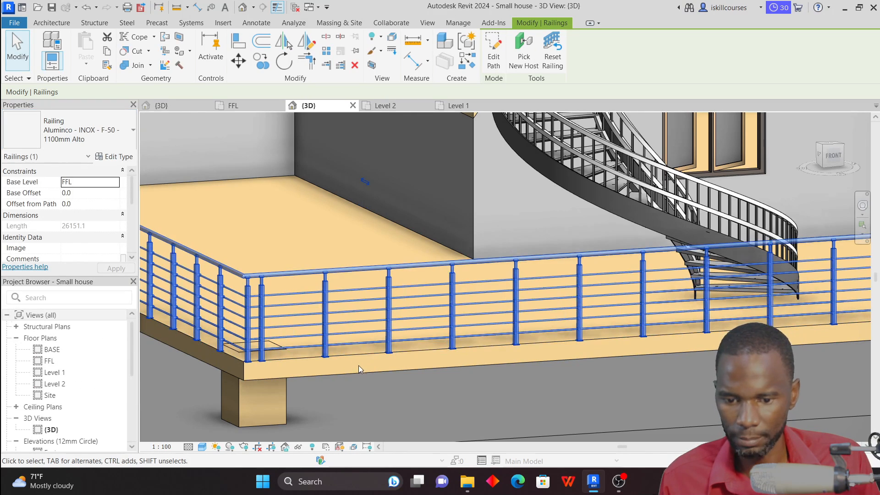
scroll(292, 342, "down", 3)
key("Escape")
scroll(749, 307, "up", 3)
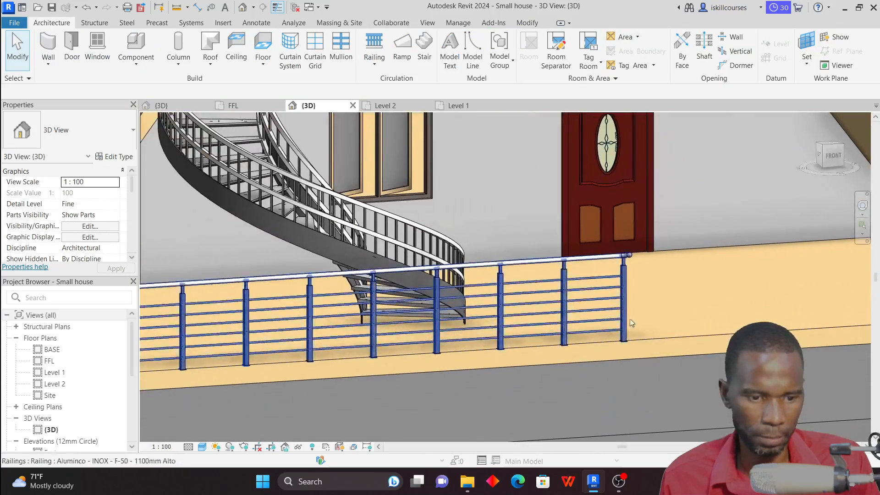
scroll(628, 257, "down", 2)
scroll(359, 316, "down", 5)
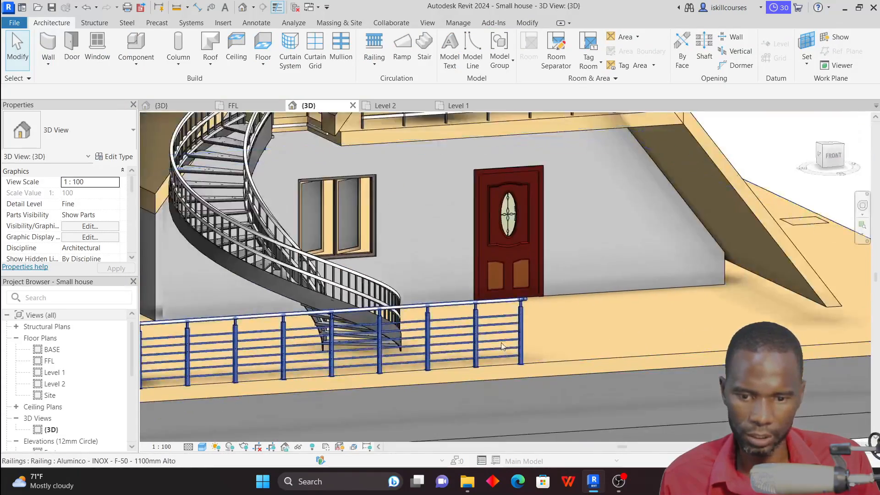
middle_click_drag(697, 236, 633, 218, "shift")
scroll(491, 271, "up", 2)
scroll(490, 272, "down", 2)
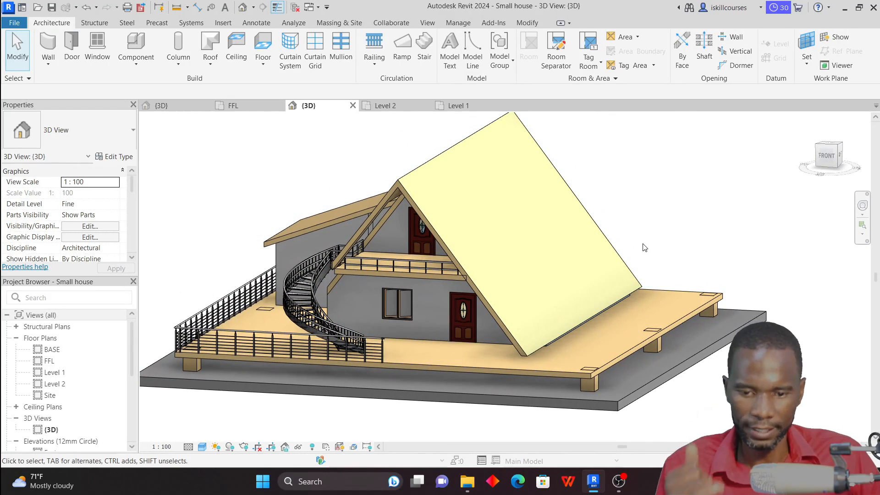
Inspect the house from the front left, including the side block, roofs and deck railing
middle_click_drag(327, 188, 349, 221, "shift")
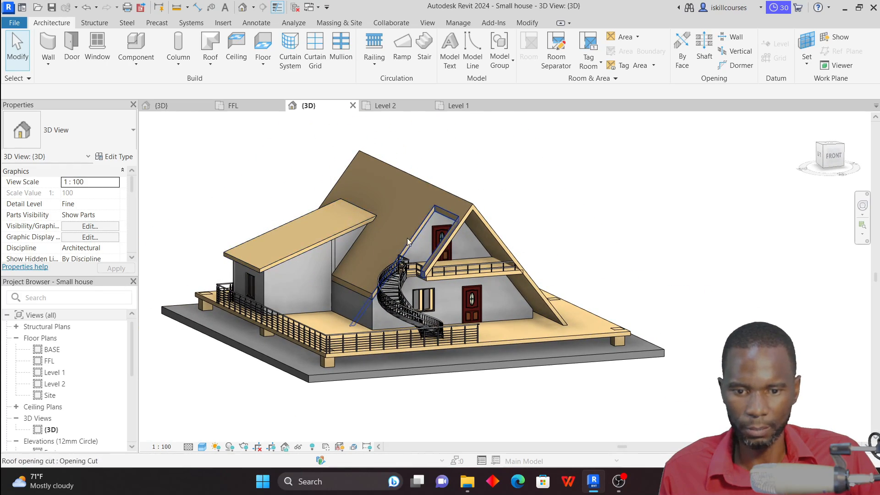
middle_click_drag(588, 242, 603, 257, "shift")
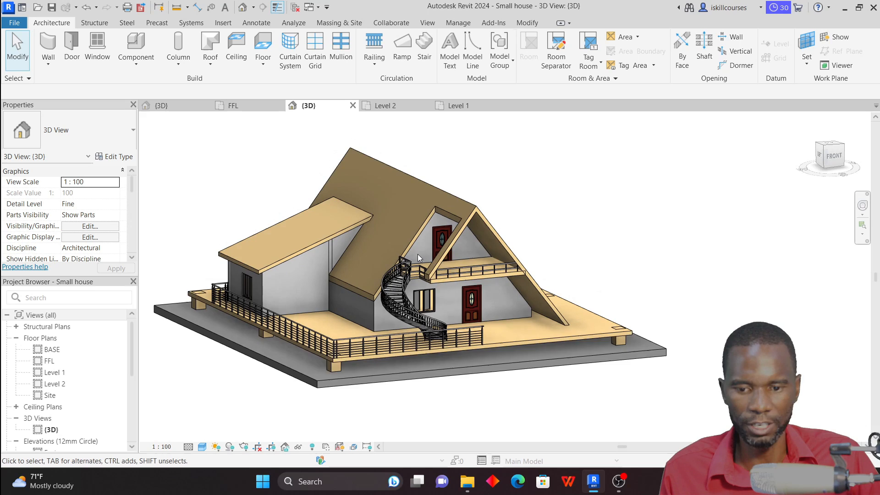
scroll(418, 254, "up", 3)
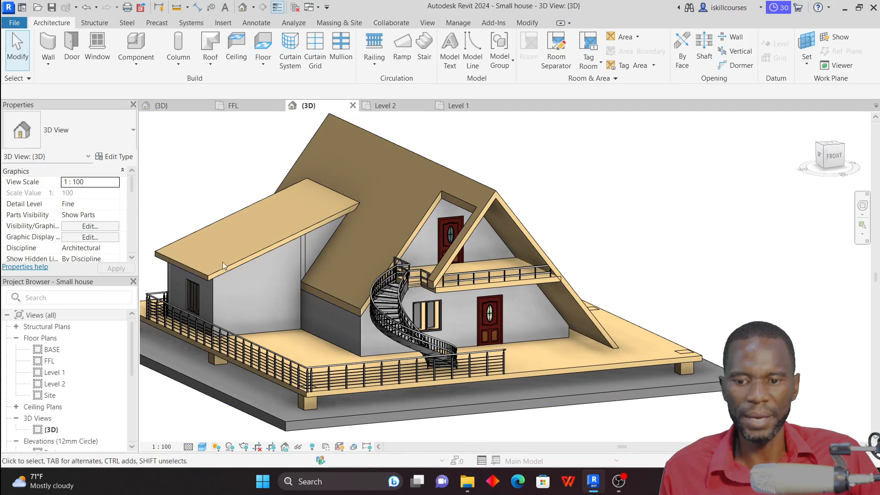
Start the Paint tool and browse the project materials for a suitable finish
left_click(458, 23)
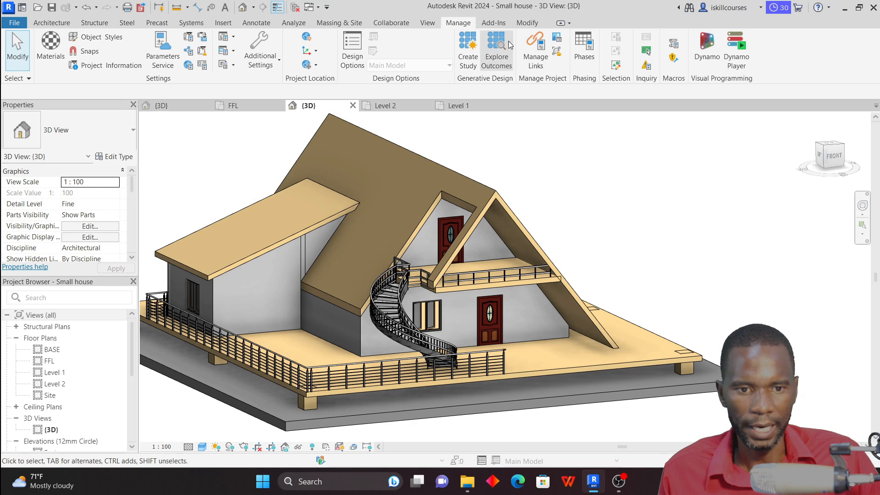
left_click(533, 26)
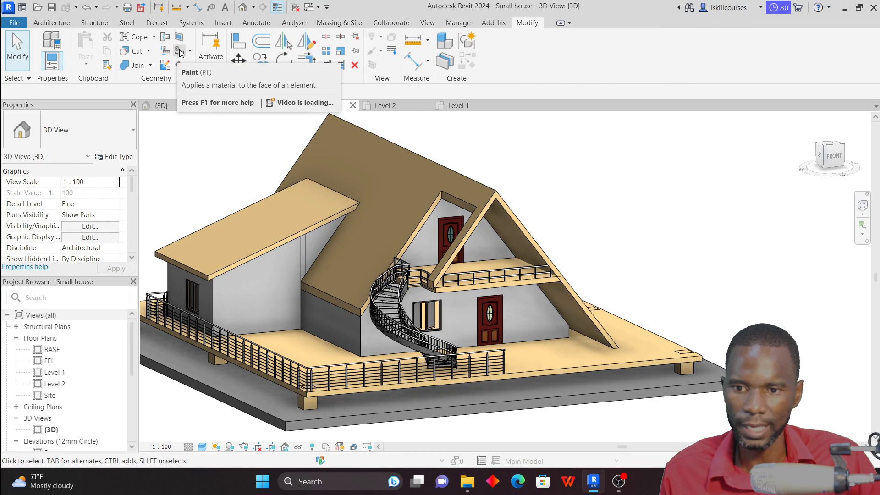
key("p")
key("t")
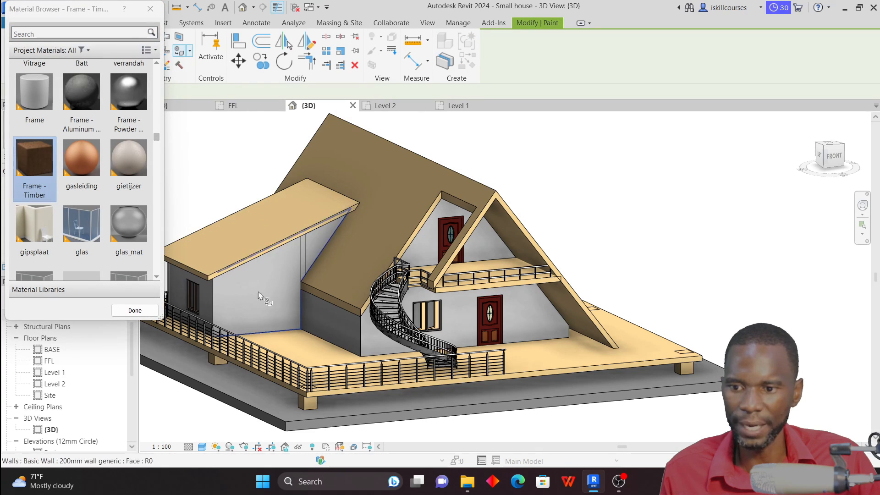
scroll(119, 251, "down", 1)
scroll(65, 75, "up", 1)
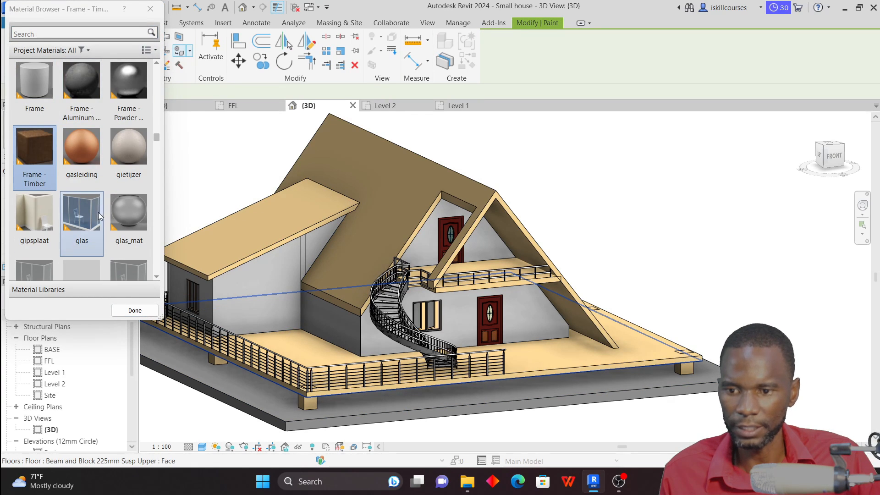
scroll(98, 213, "down", 10)
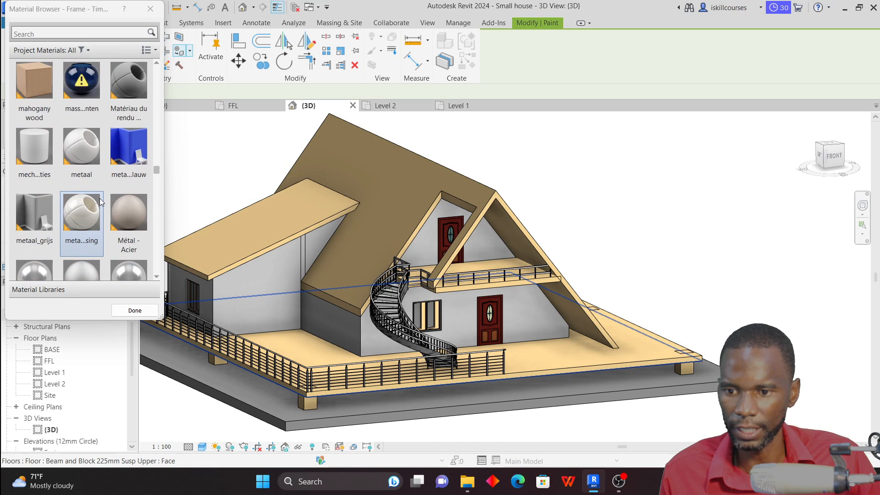
scroll(98, 199, "down", 10)
scroll(98, 196, "up", 4)
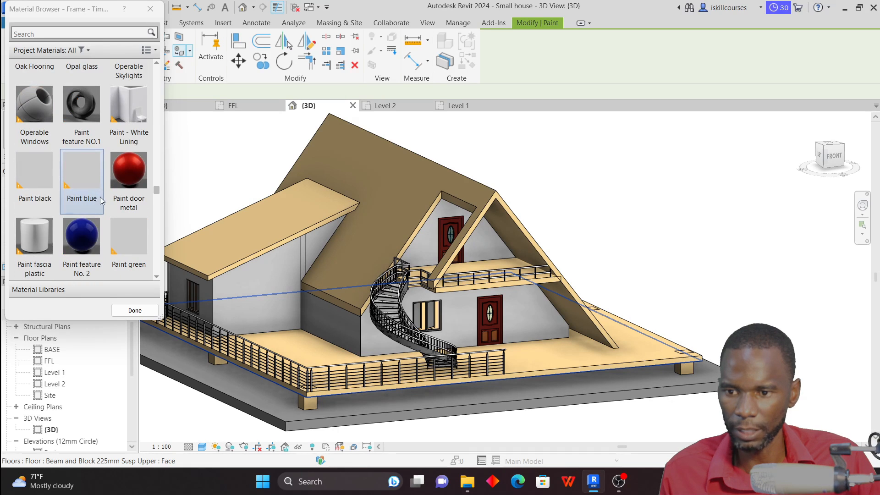
scroll(100, 198, "up", 15)
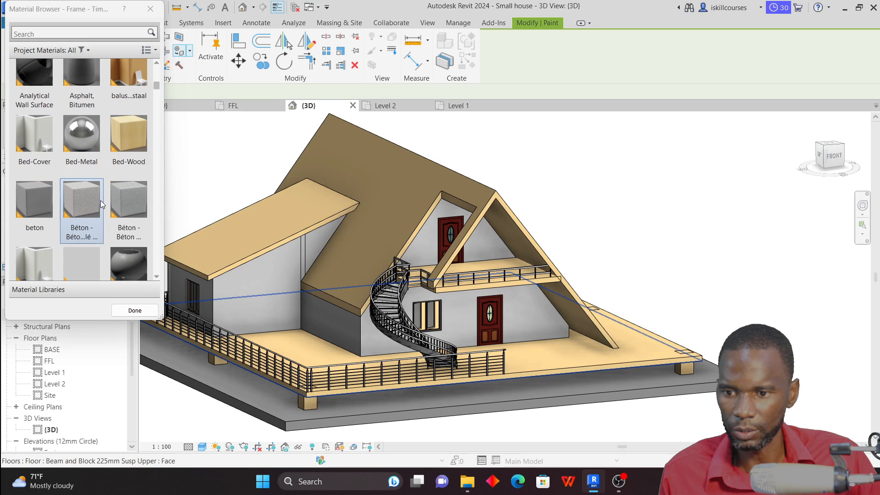
scroll(101, 200, "up", 5)
scroll(103, 202, "down", 6)
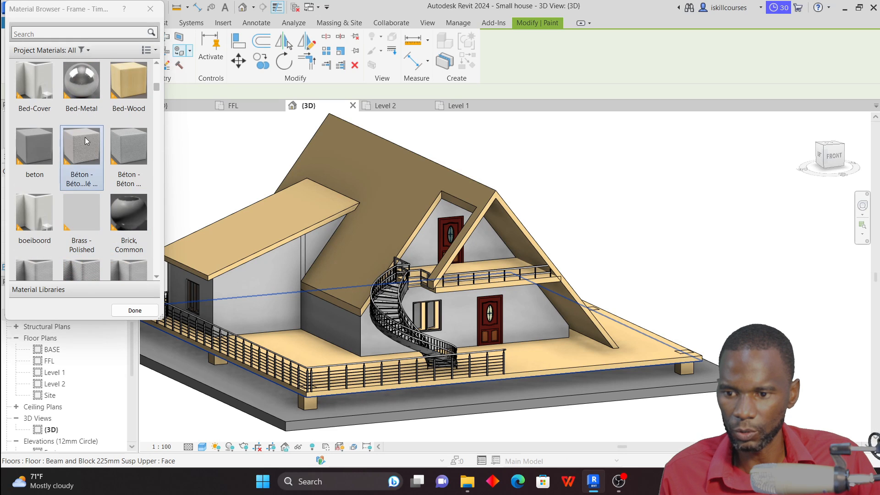
Search the materials for TIM and paint the main roof's left slope with Frame - Timber
left_click(28, 31)
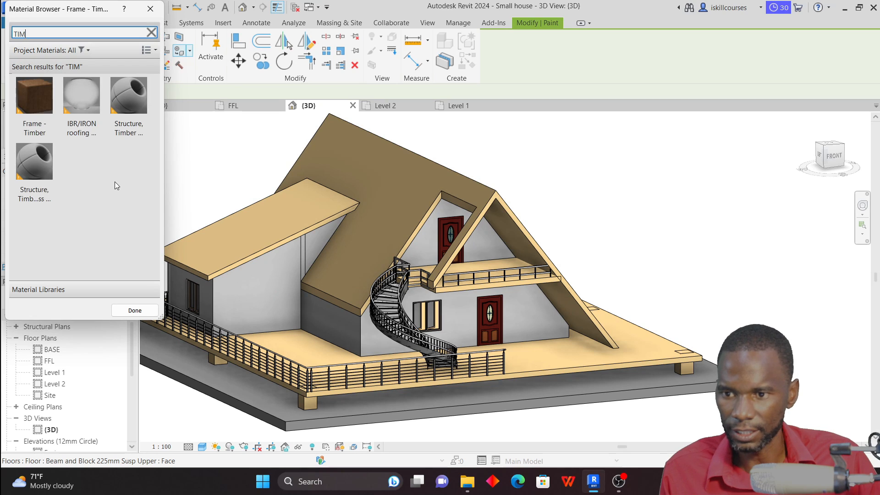
left_click(35, 92)
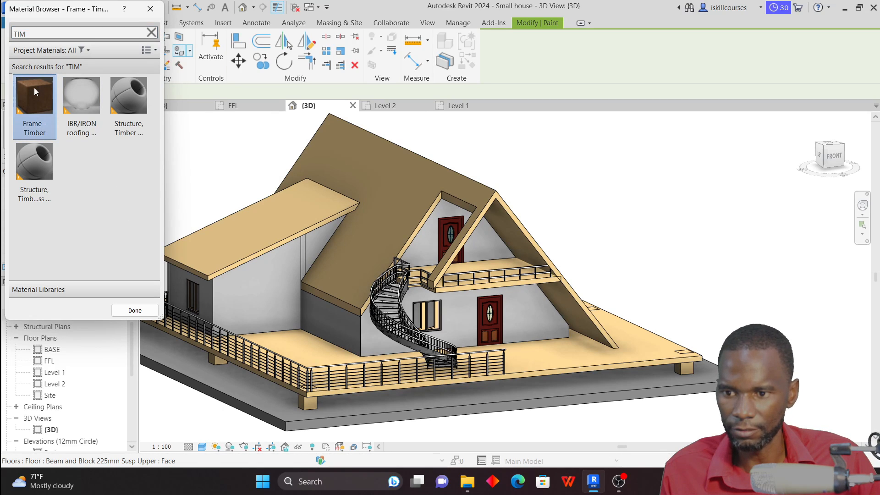
left_click(401, 224)
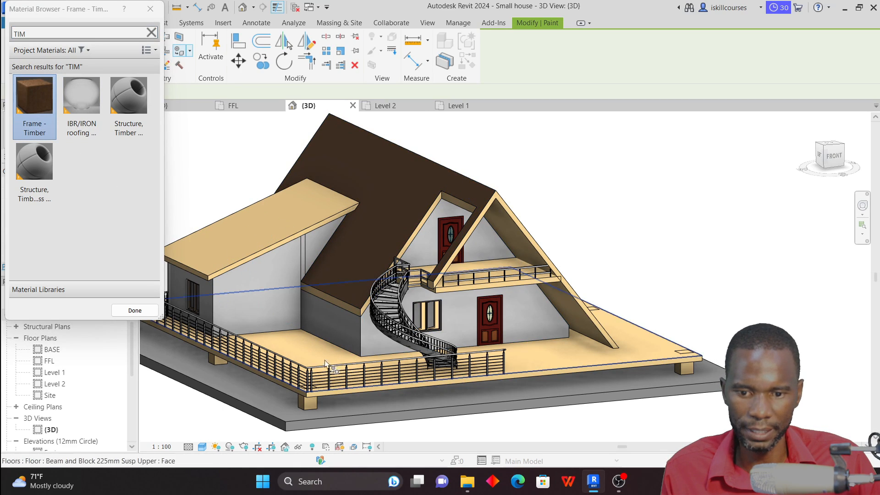
Paint the side block's front, left and back walls with Frame - Timber and check the painted faces up close
left_click(264, 295)
scroll(504, 254, "down", 3)
mouse_move(307, 246)
middle_mouse_down("shift")
mouse_move(342, 256)
mouse_move(431, 240)
middle_mouse_up("shift")
left_click(312, 302)
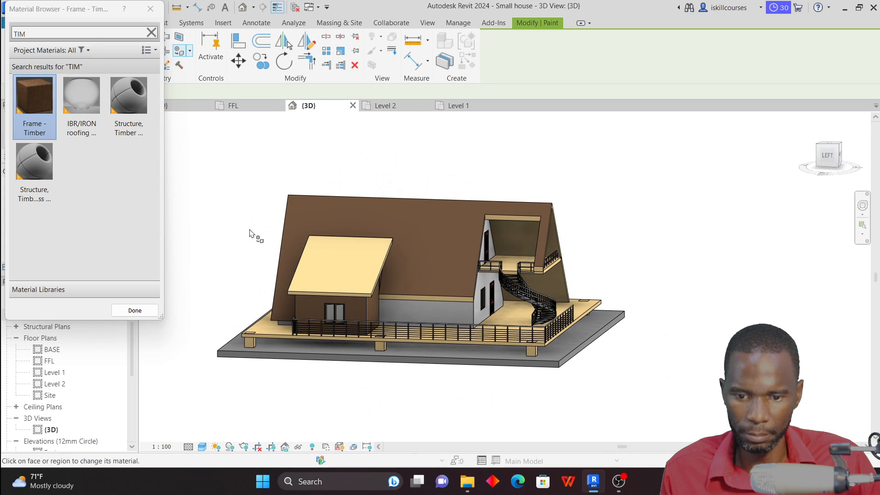
middle_click_drag(251, 232, 451, 303, "shift")
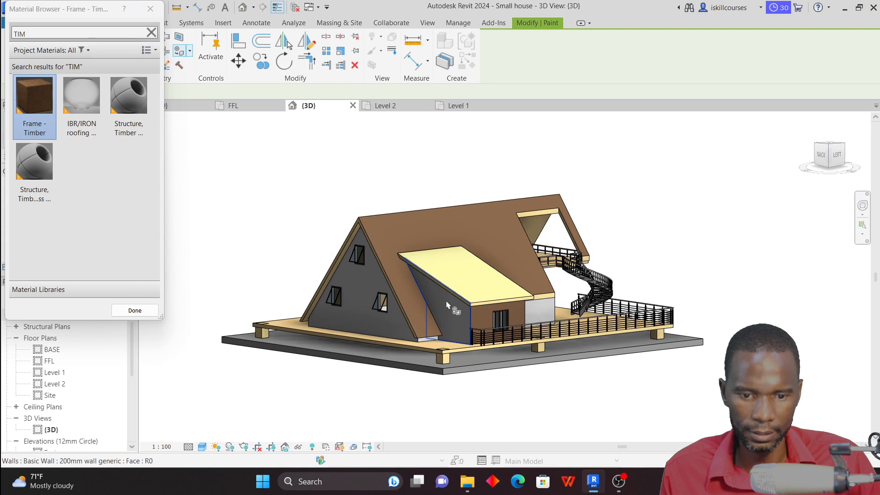
left_click(446, 302)
scroll(396, 269, "down", 3)
middle_click_drag(585, 282, 385, 273, "shift")
scroll(384, 273, "up", 2)
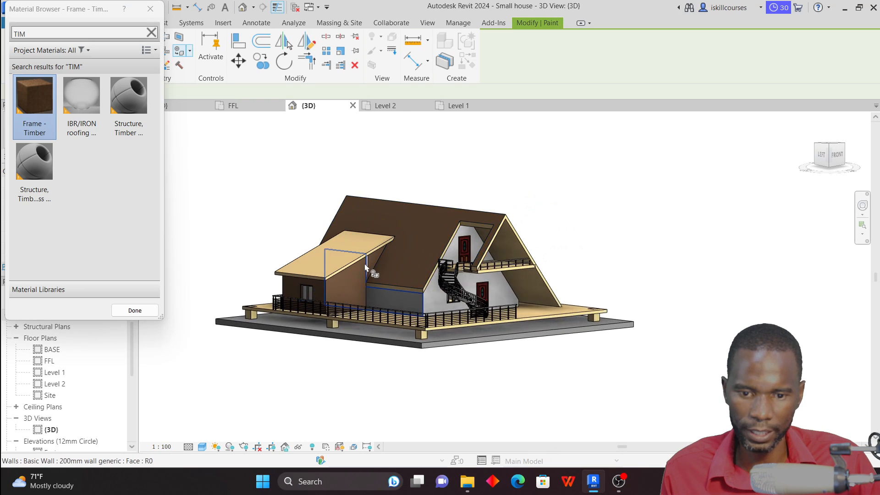
scroll(367, 271, "up", 5)
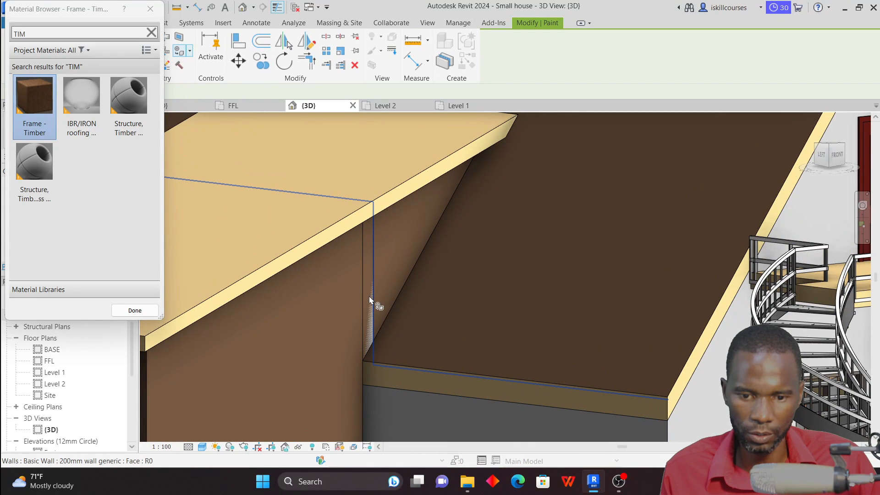
scroll(371, 313, "down", 8)
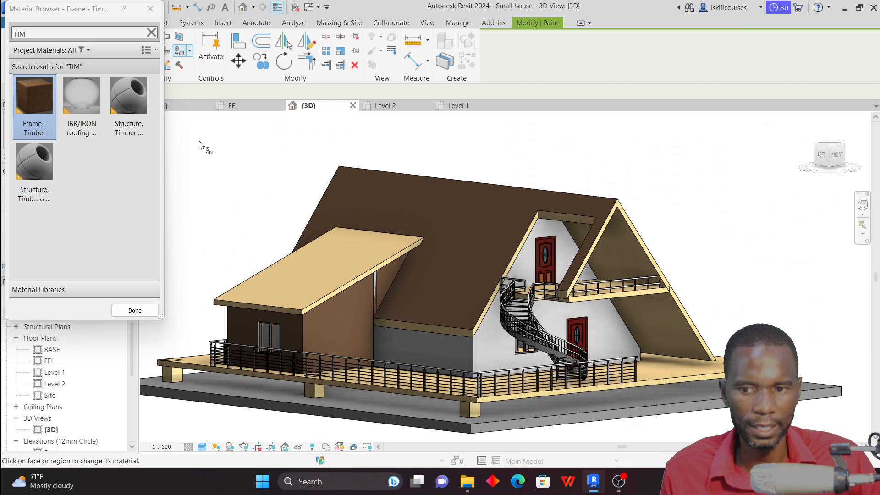
Search the materials for ROO and paint the main roof's left slope and the side block's roof with dak_pannen
left_click(152, 32)
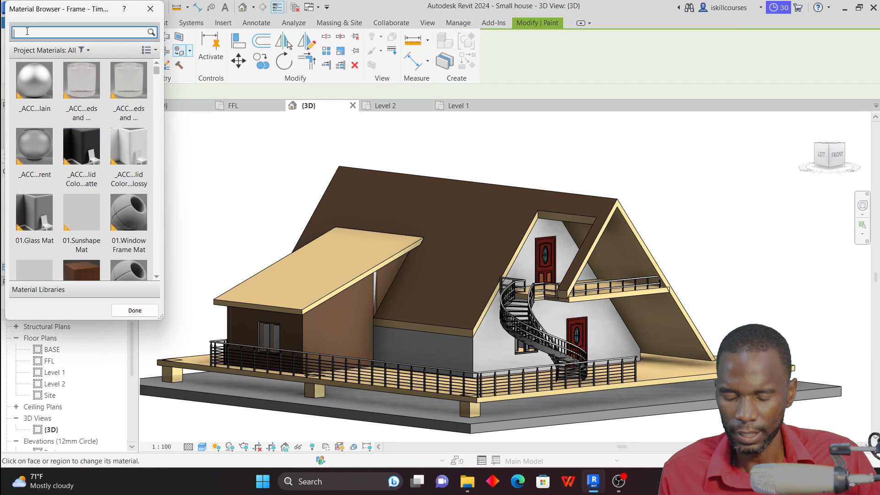
type("ROO")
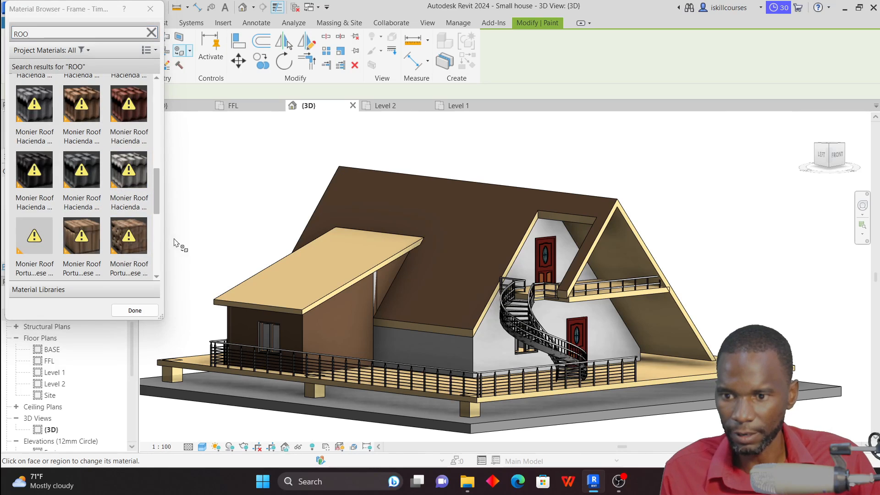
scroll(137, 275, "down", 2)
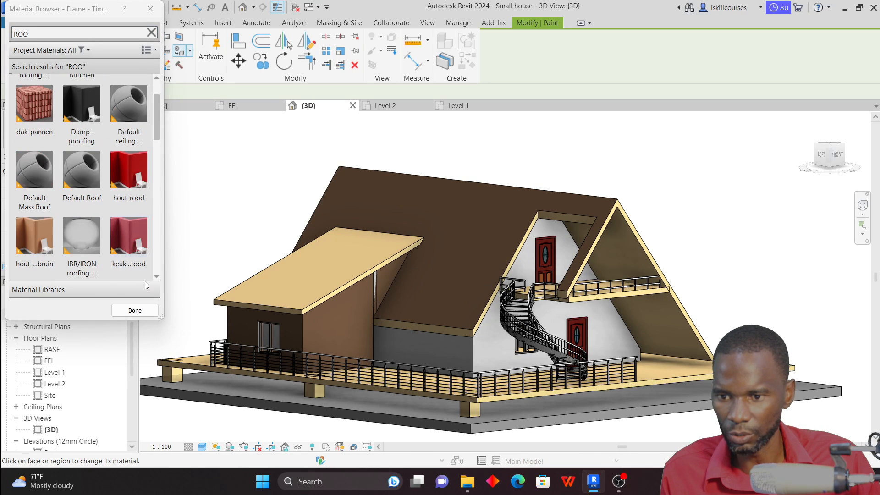
scroll(86, 180, "up", 2)
left_click(35, 166)
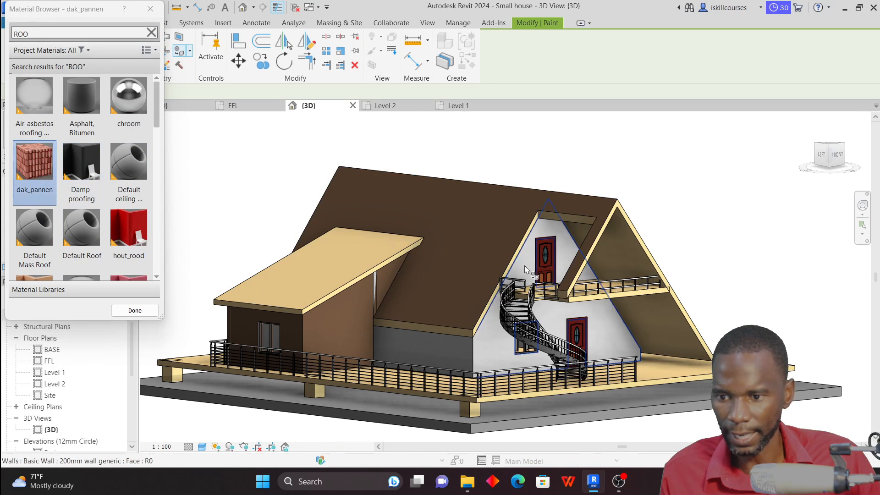
left_click(500, 232)
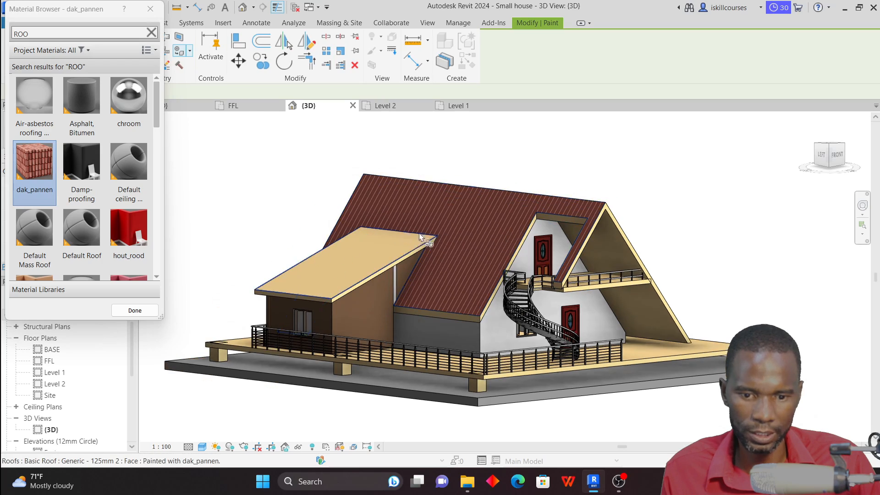
scroll(397, 236, "up", 4)
left_click(414, 248)
scroll(651, 164, "down", 4)
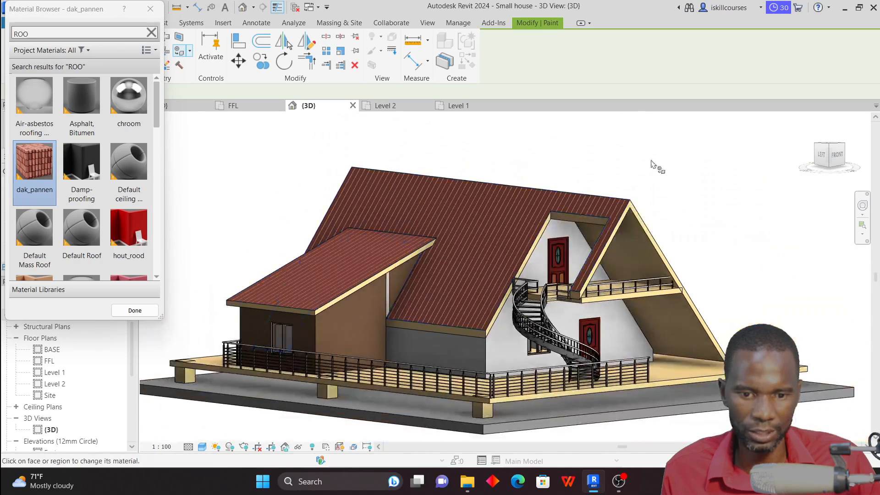
Paint the main roof's right slope with dak_pannen, finish painting and check the house from the front left
middle_click_drag(636, 181, 447, 195, "shift")
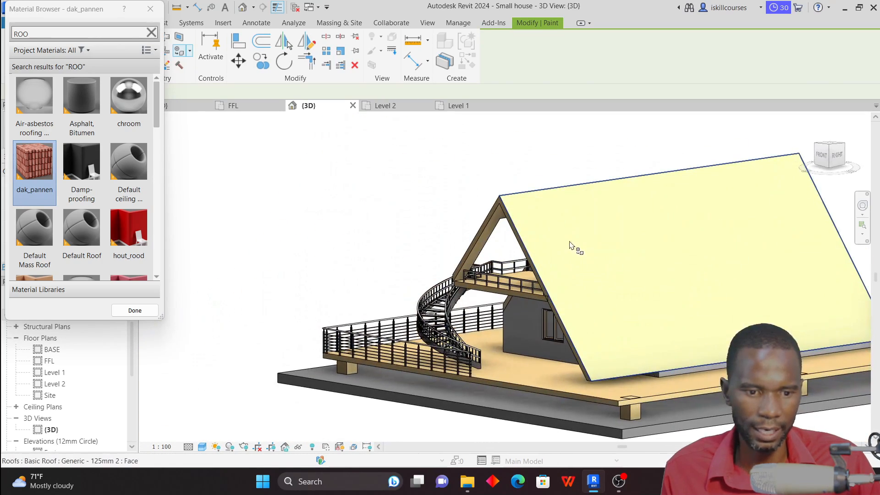
left_click(568, 243)
scroll(376, 263, "down", 3)
mouse_move(344, 230)
middle_mouse_down("shift")
mouse_move(526, 257)
mouse_move(507, 256)
mouse_move(554, 240)
middle_mouse_up("shift")
scroll(421, 288, "up", 5)
scroll(420, 286, "down", 2)
scroll(555, 239, "up", 1)
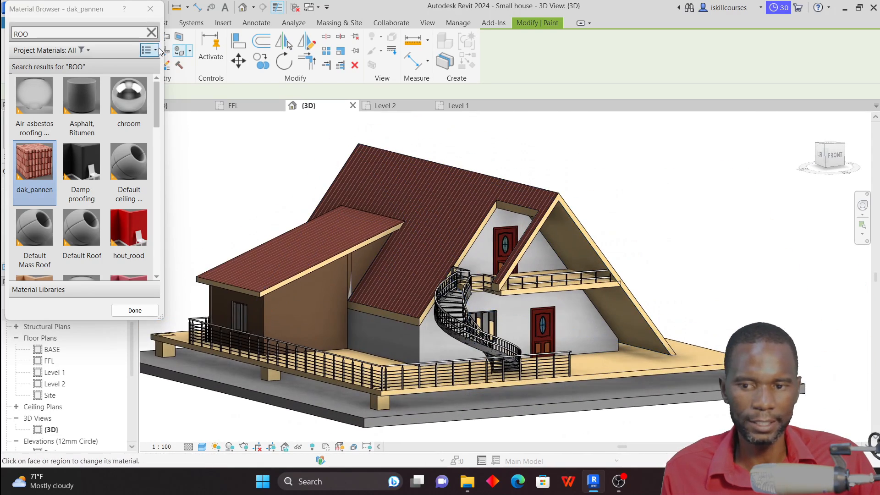
left_click(151, 9)
scroll(475, 222, "up", 2)
scroll(480, 169, "down", 1)
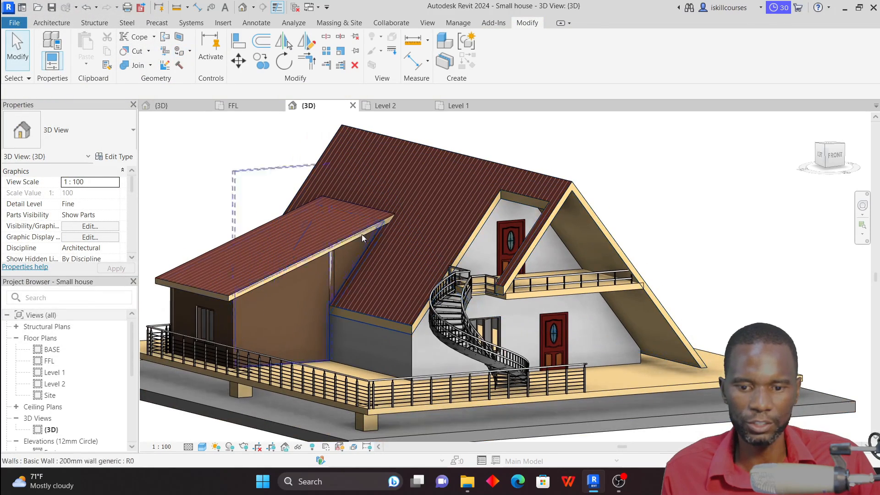
scroll(535, 243, "down", 1)
scroll(533, 243, "up", 1)
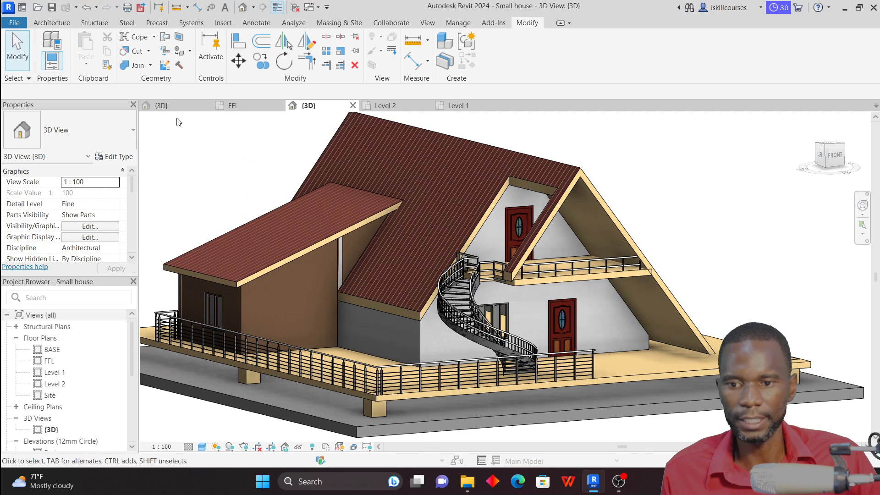
Compare the roof and wall finishes with the Small house Tut reference model, and return to the Small house 3D view
left_click(163, 105)
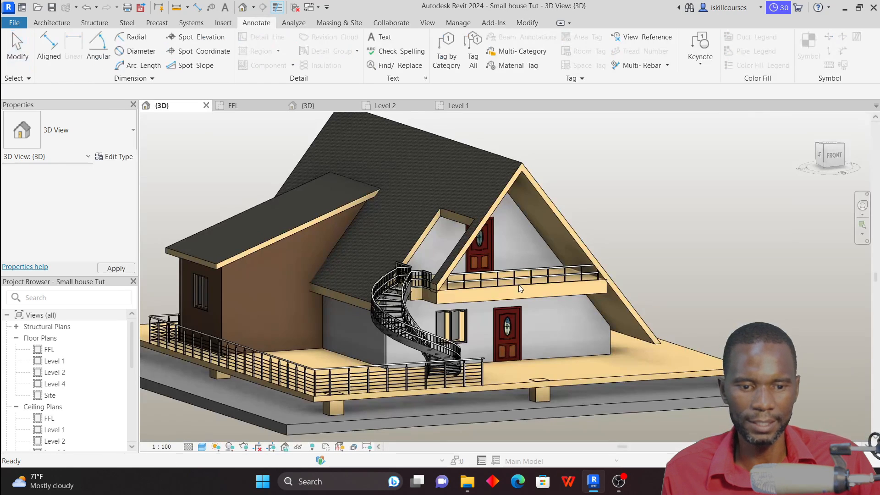
left_click(532, 142)
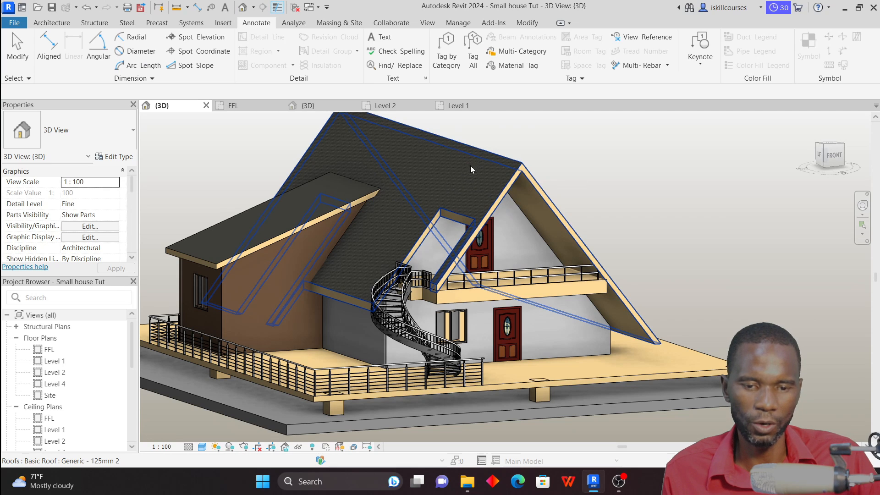
left_click(316, 107)
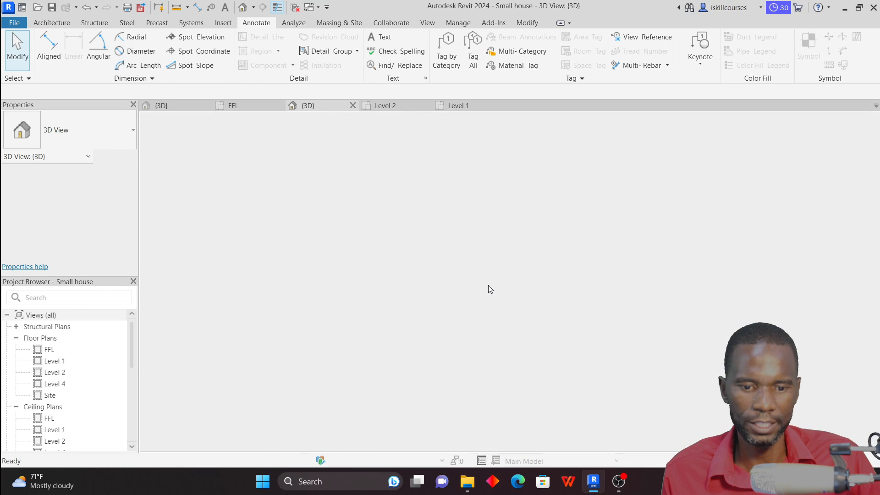